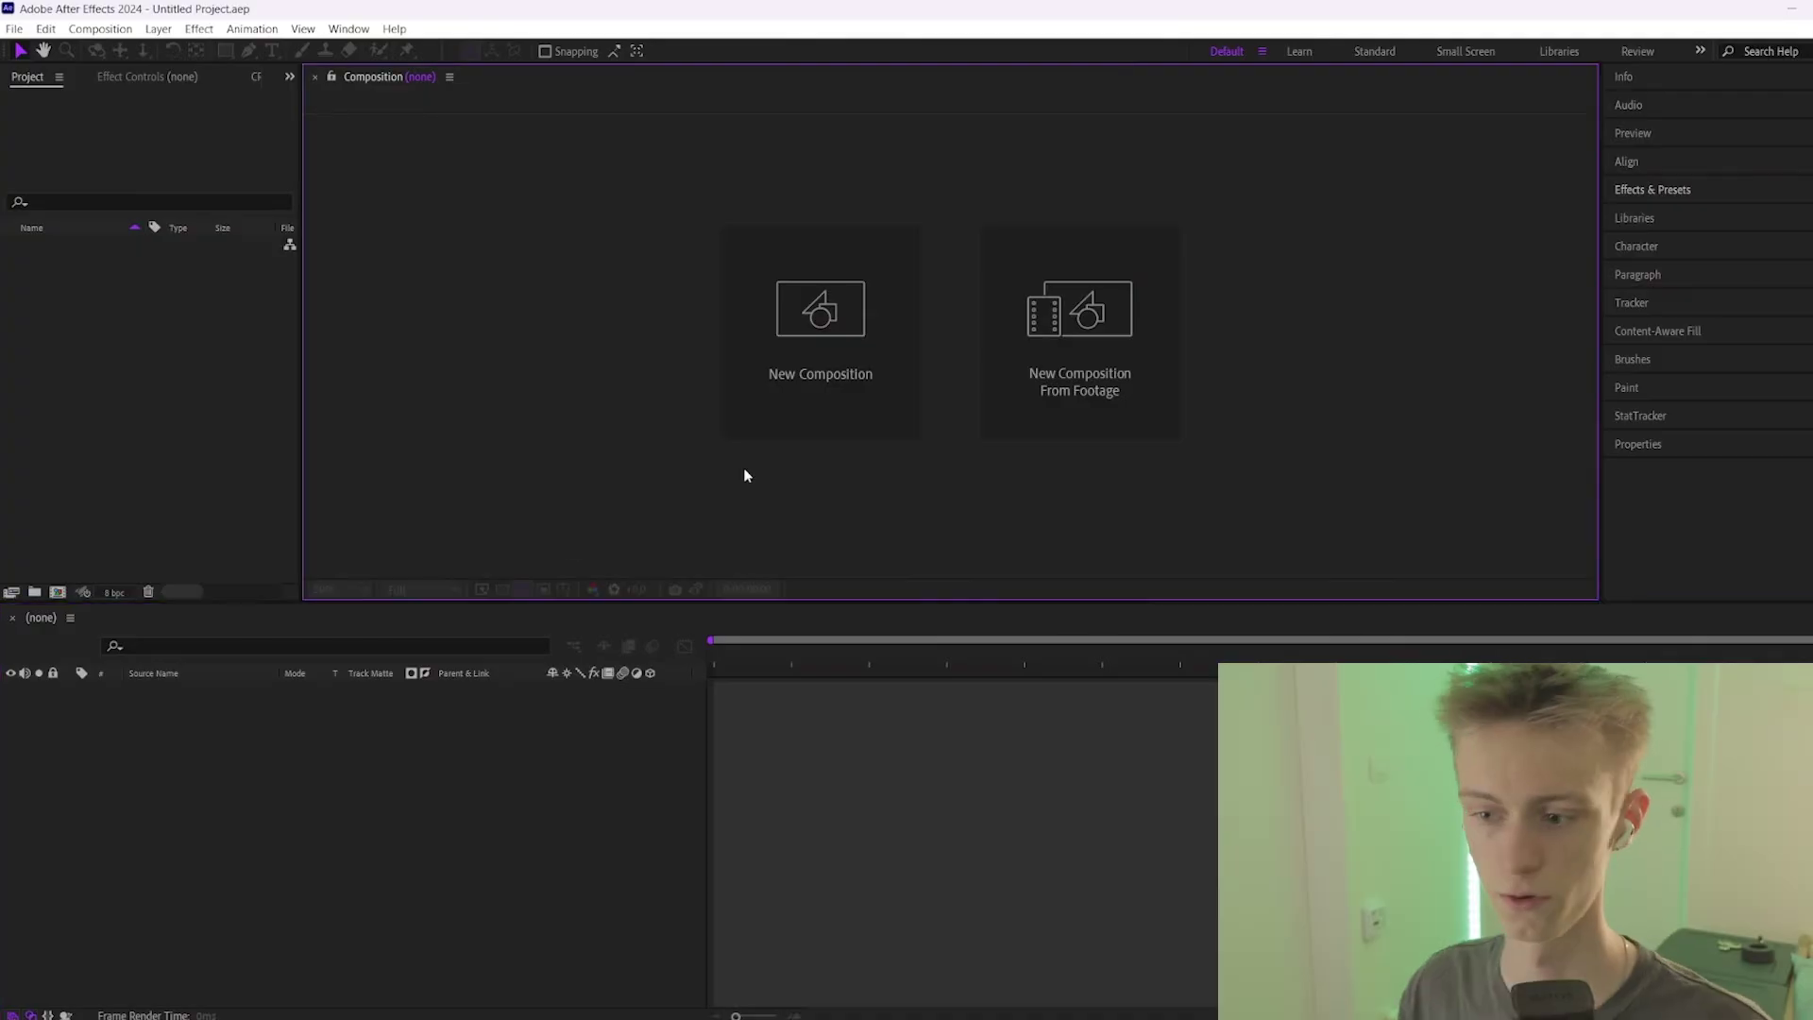
Create a new 1920×1080, 30 fps composition named 'tutorial'.
left_click(842, 355)
type("tutorial")
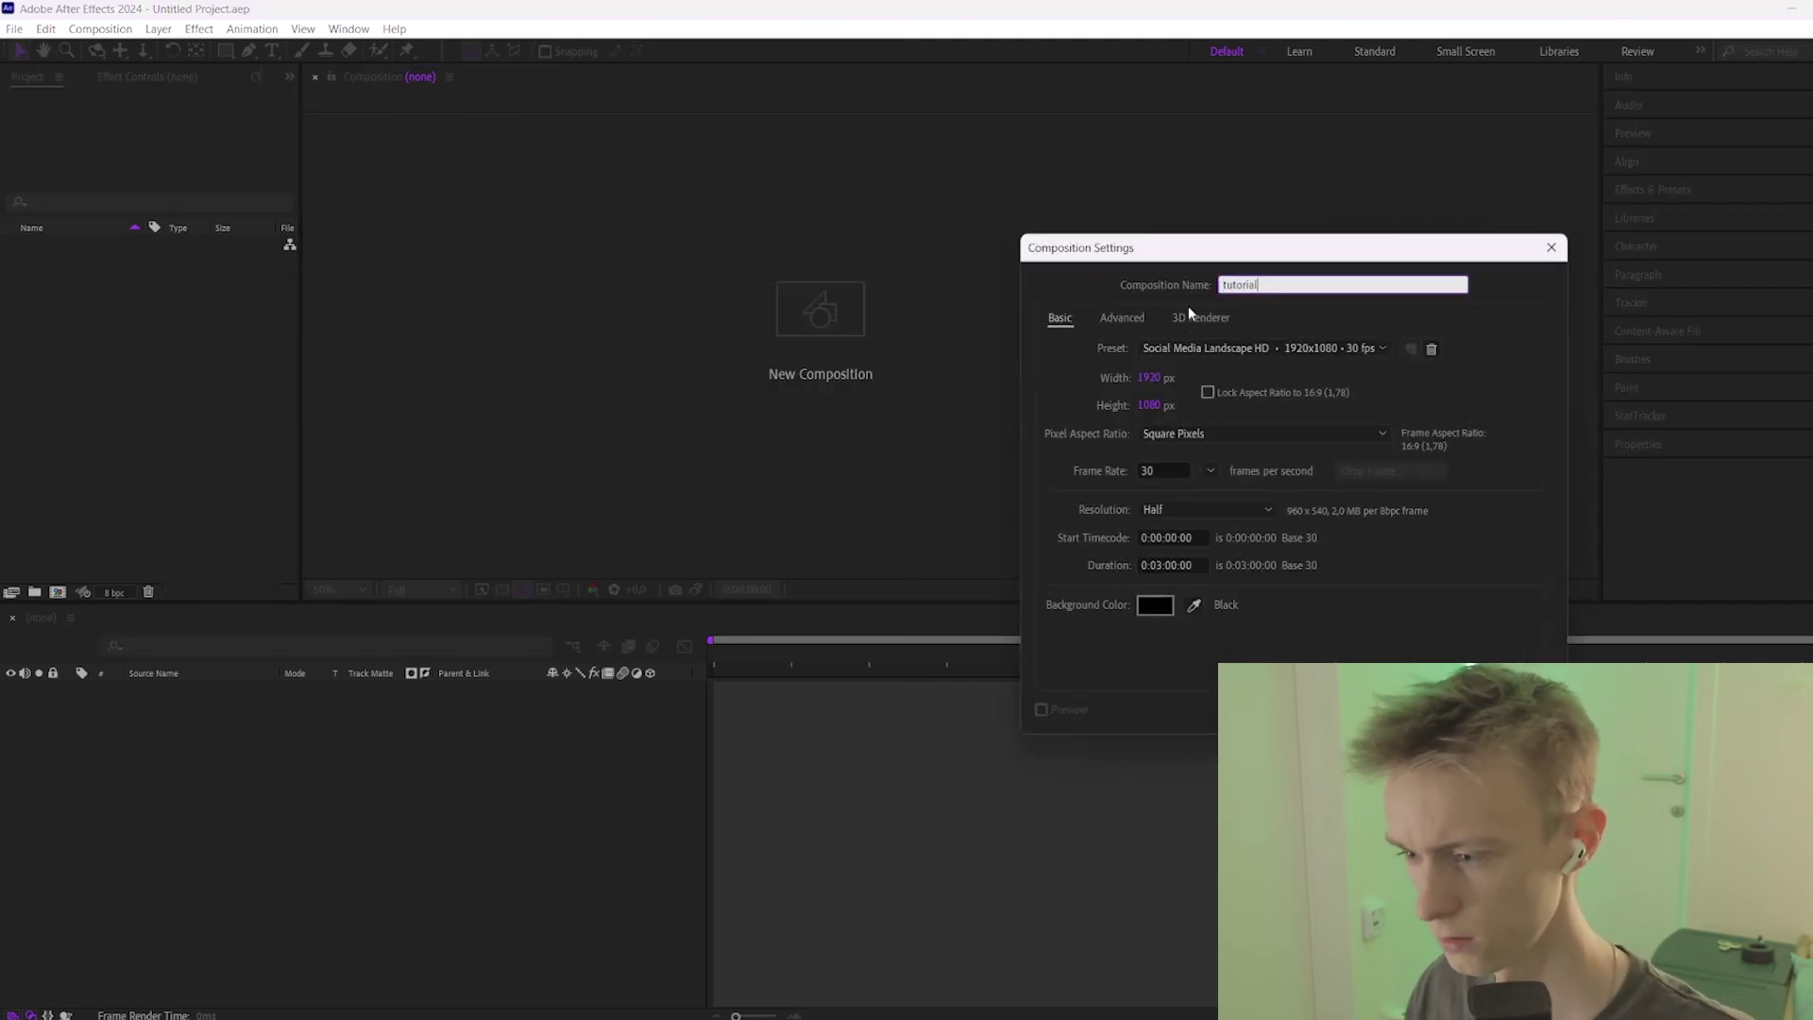
key("Return")
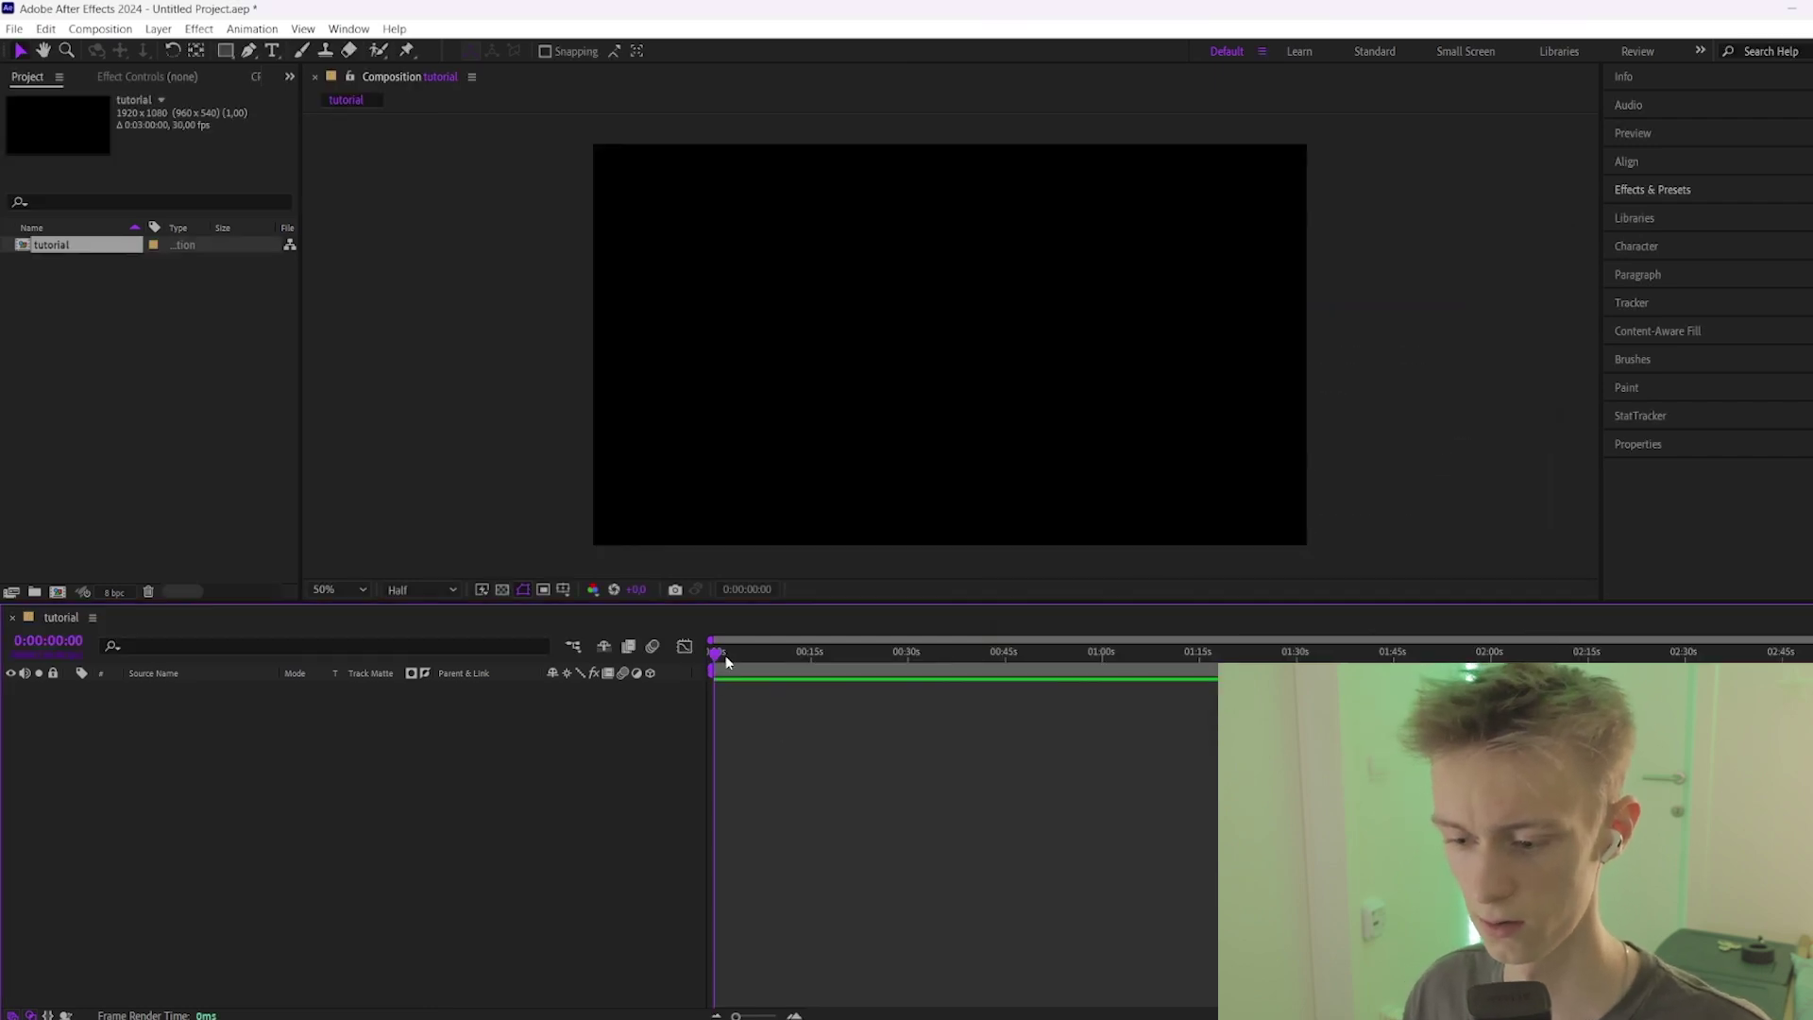
left_click(226, 53)
Draw a small ellipse left of the frame centre with a pale yellow F7DC92 fill.
left_click(227, 55)
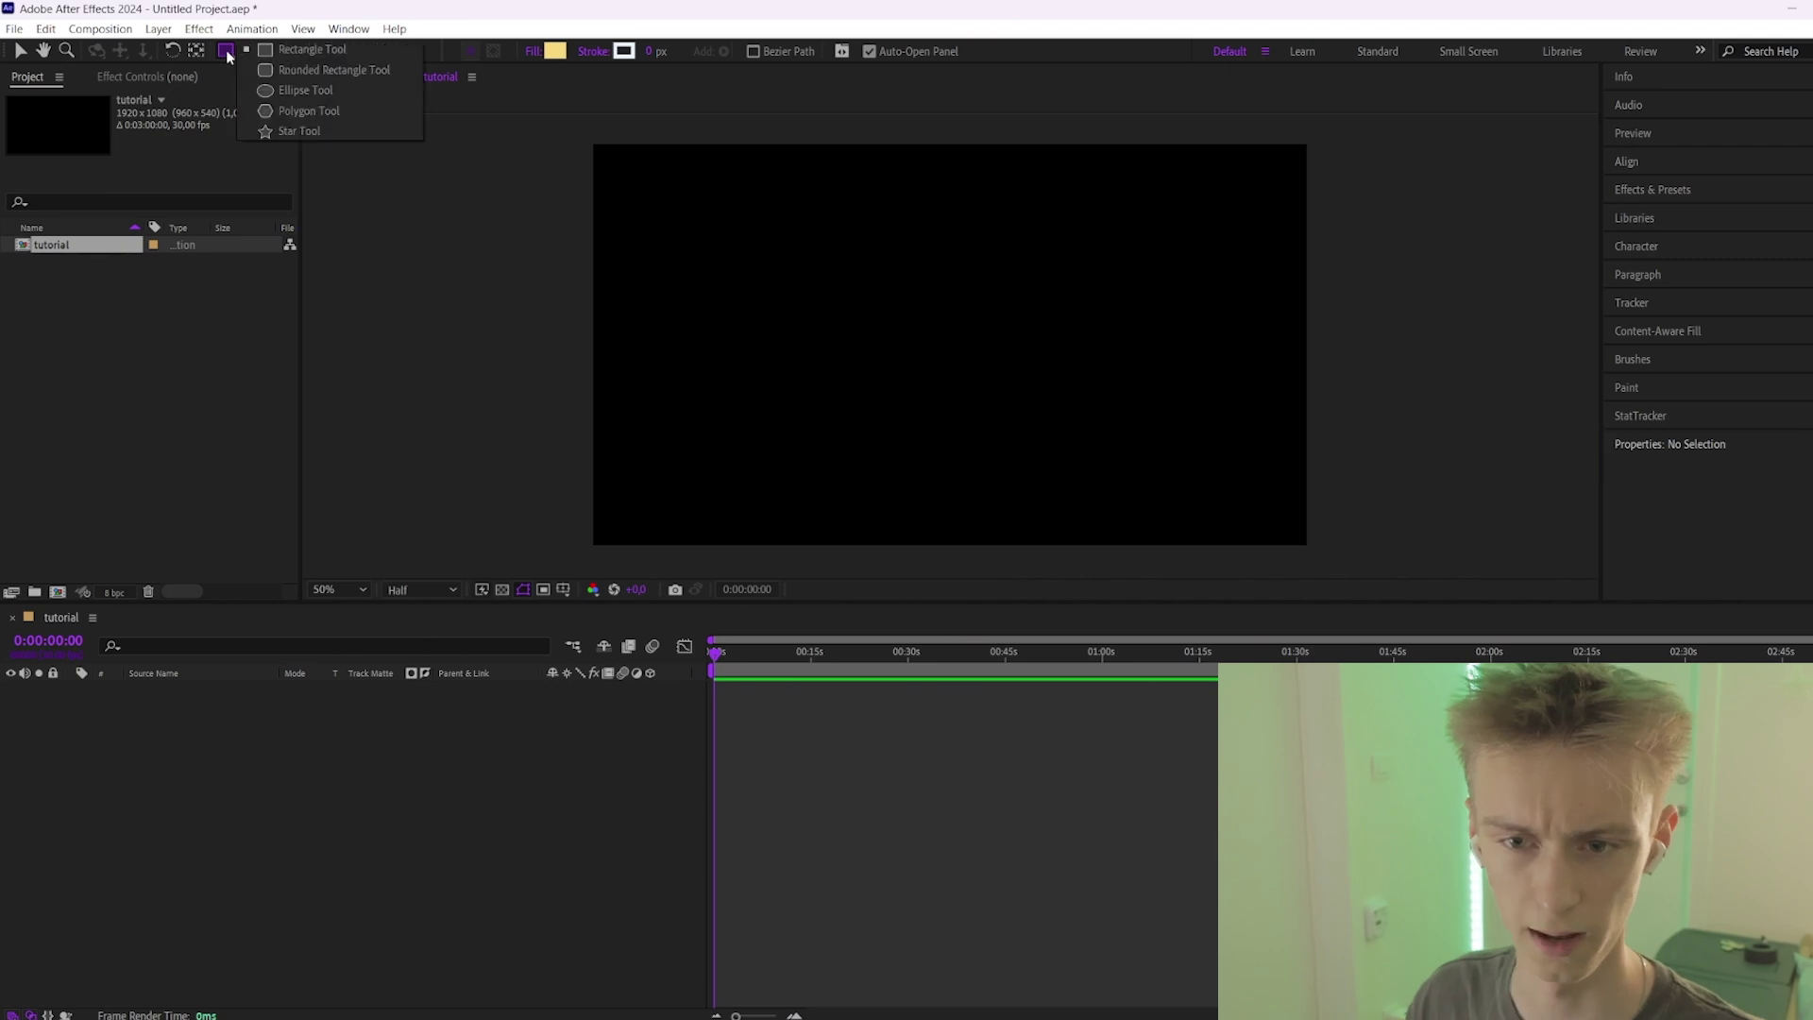
left_click(285, 89)
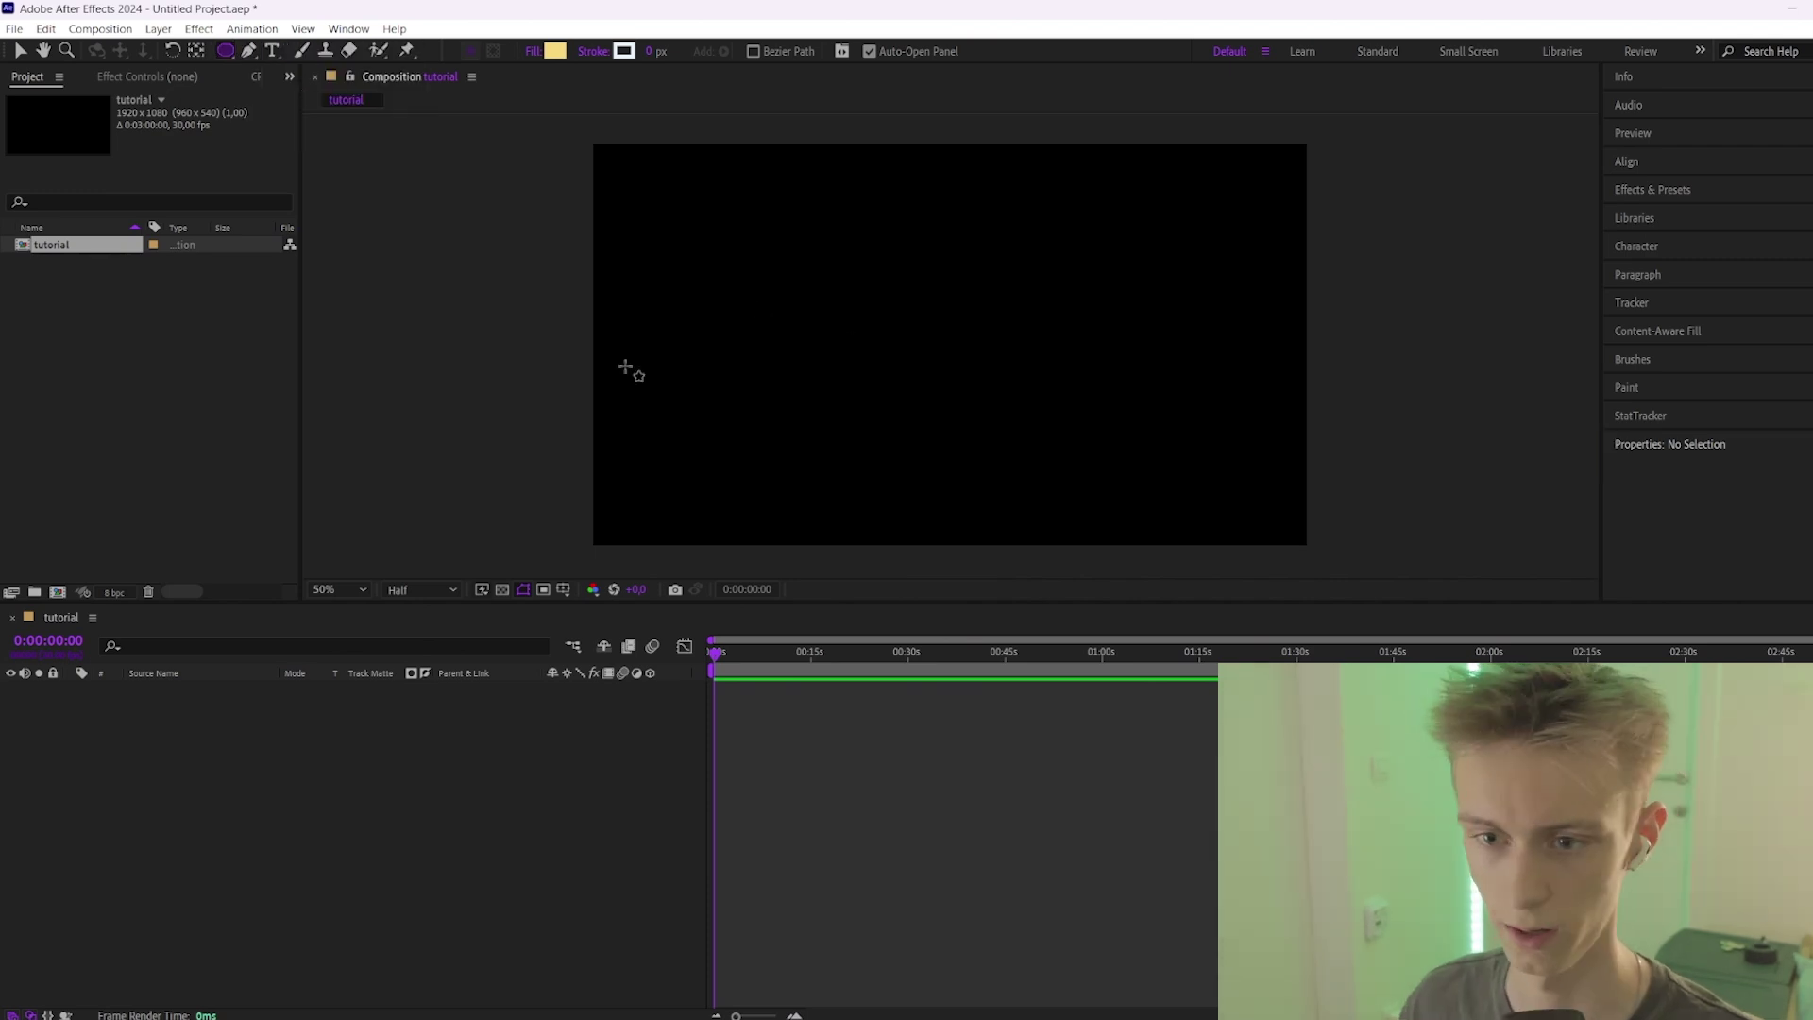
left_click_drag(800, 298, 834, 308)
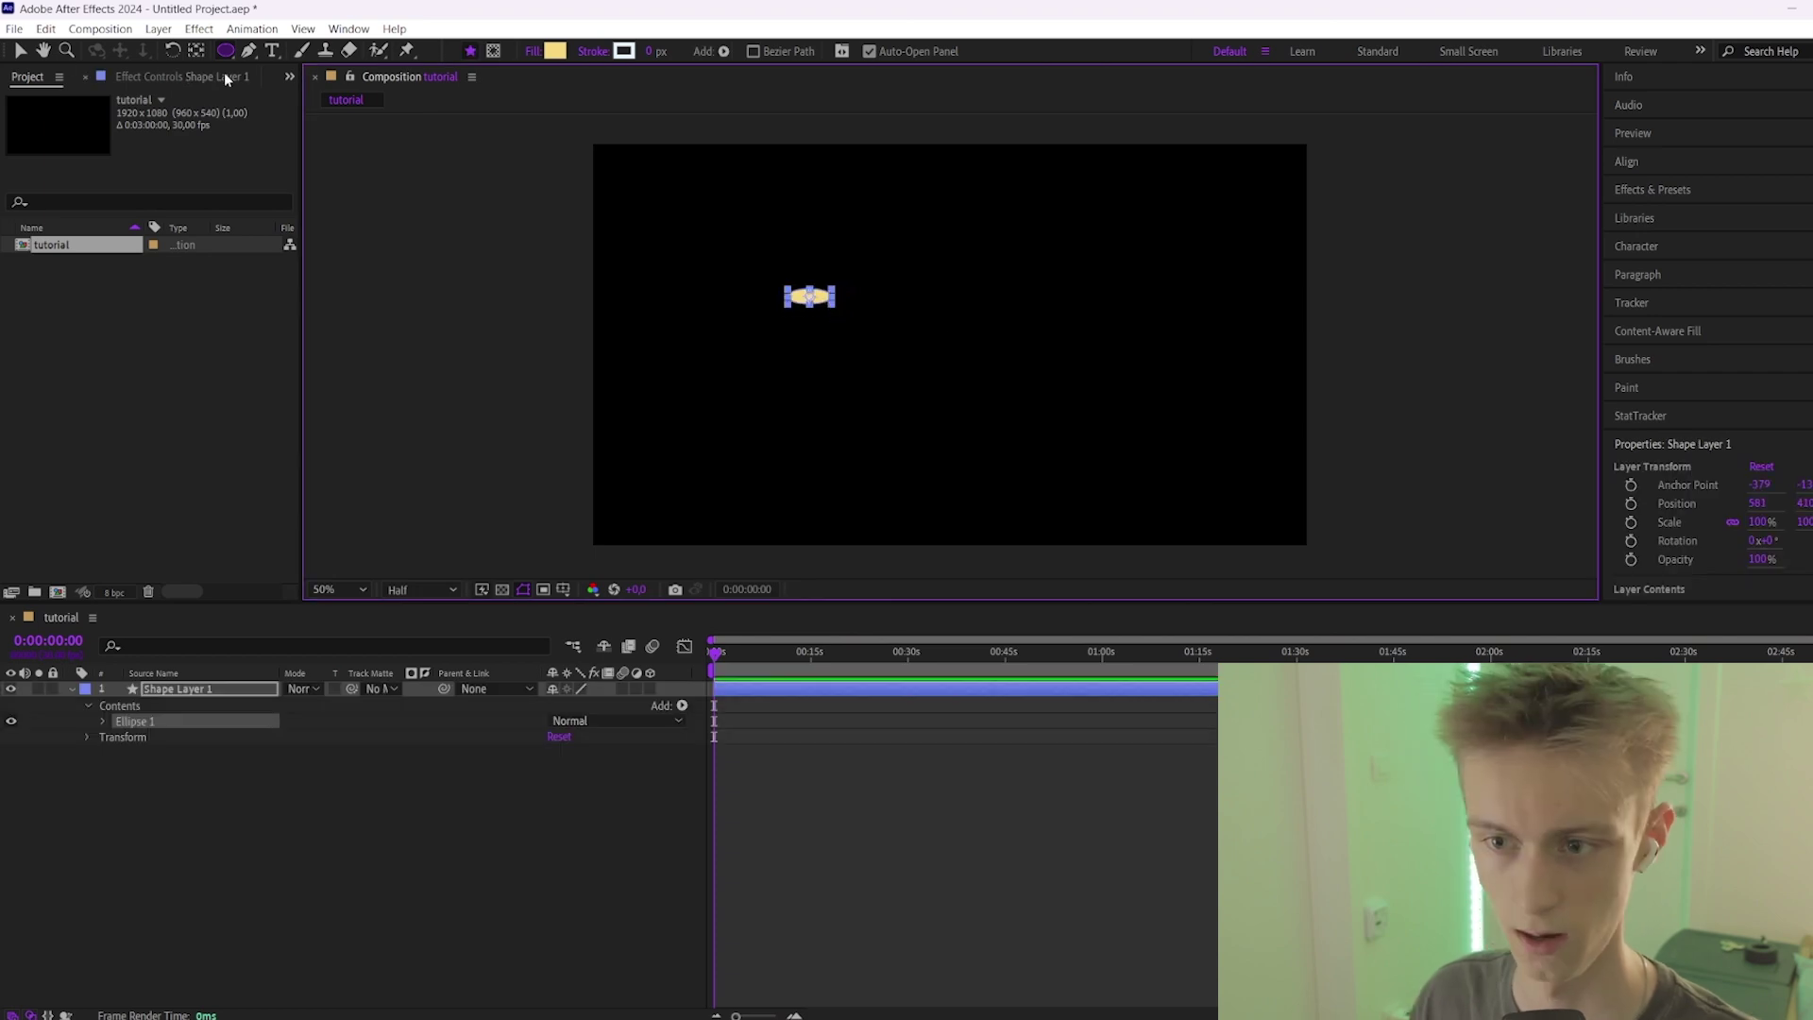
left_click(554, 51)
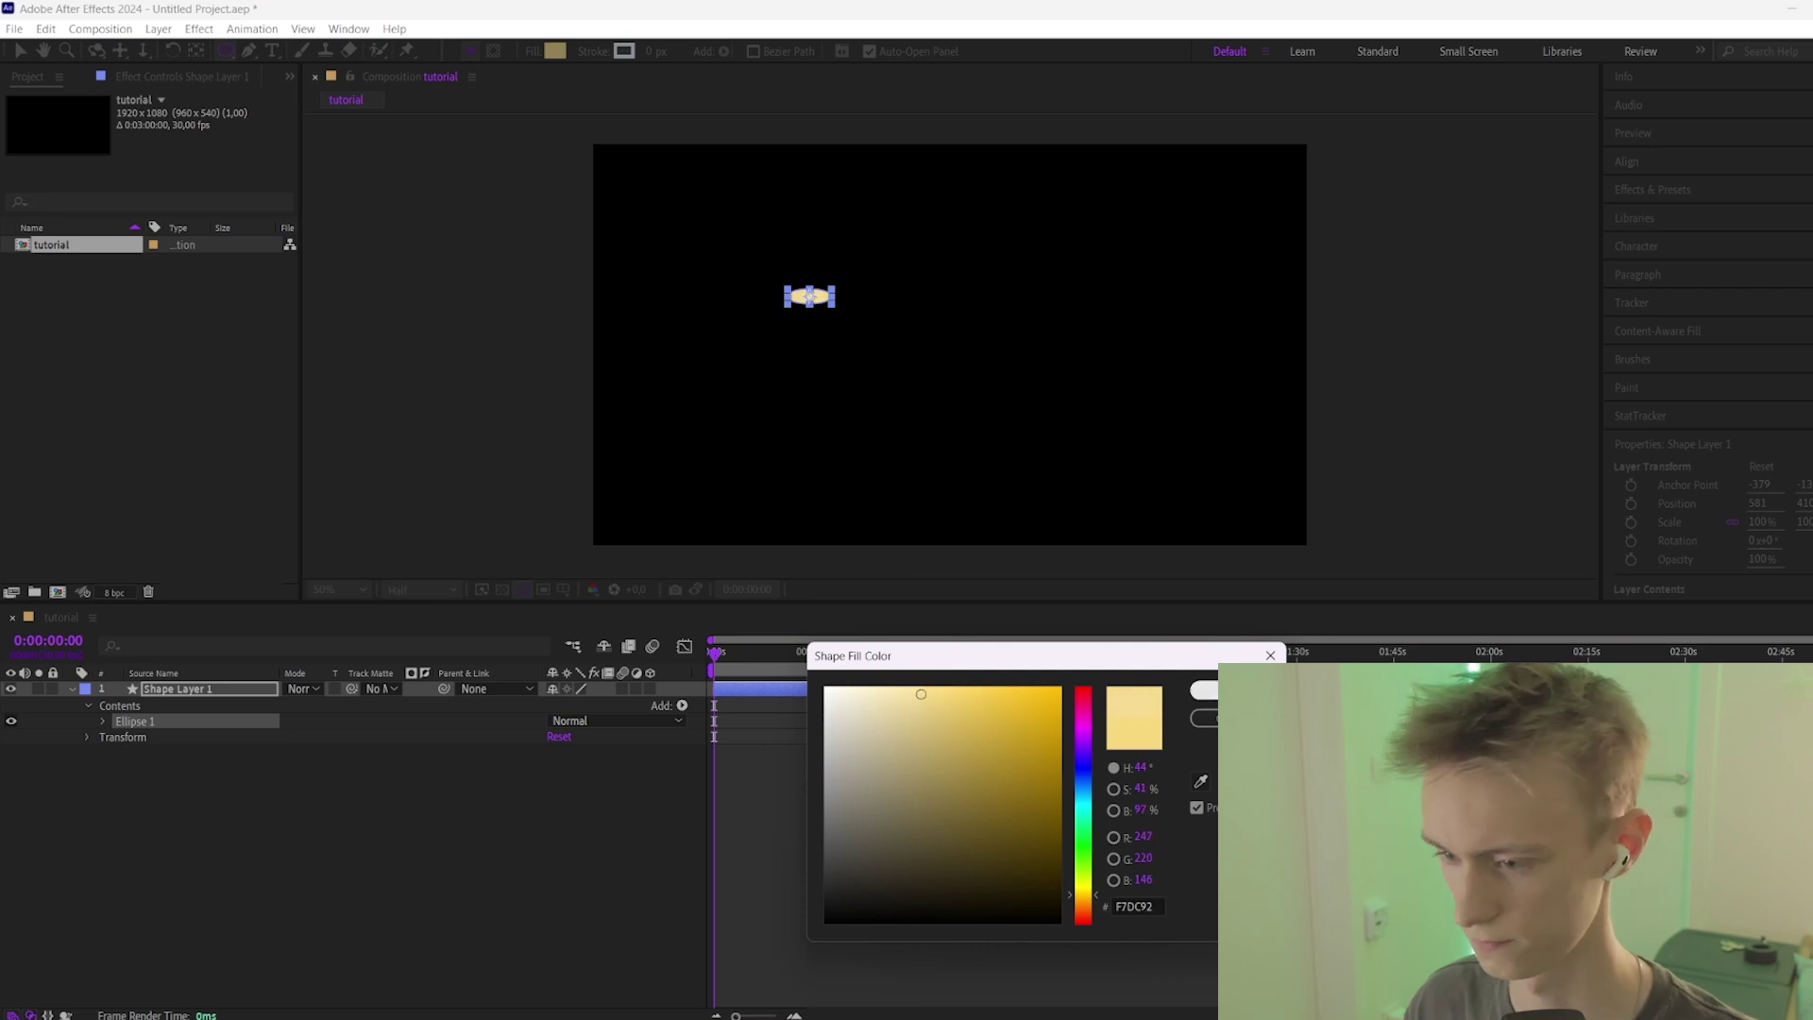
left_click(1204, 690)
Pre-compose the ellipse layer into a composition named 'Center Glow'.
left_click(725, 726)
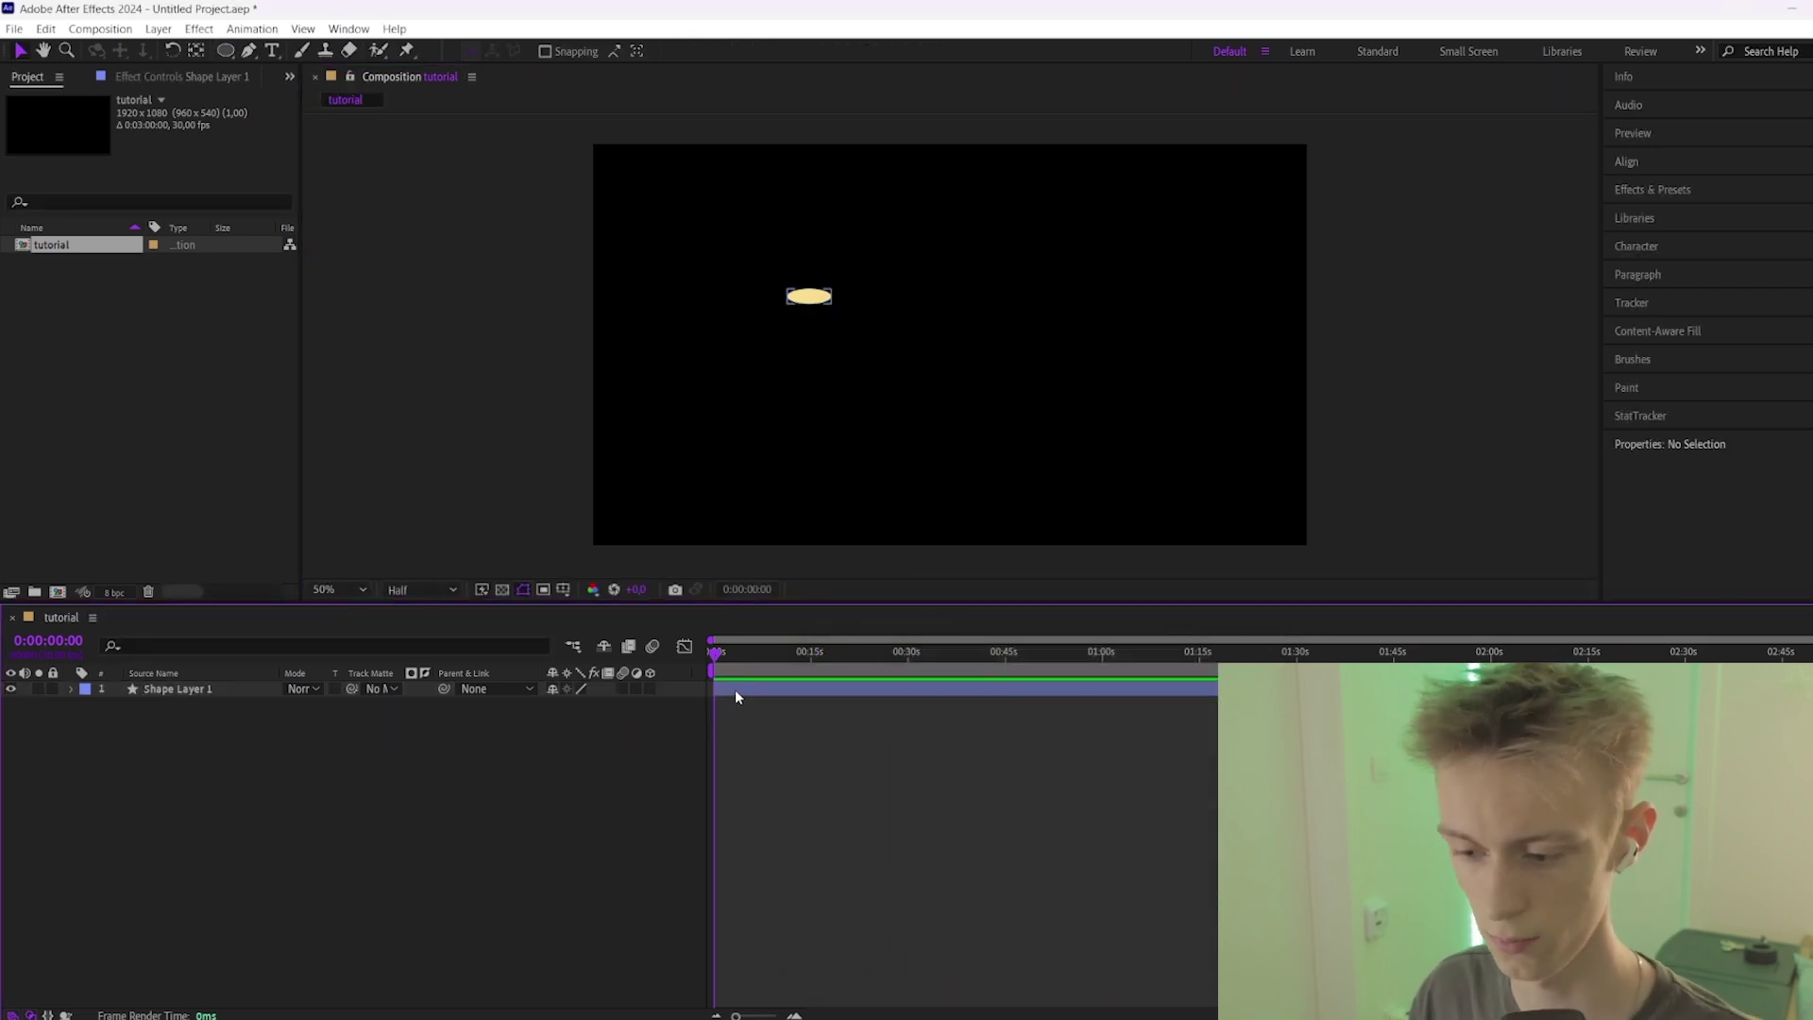
right_click(735, 690)
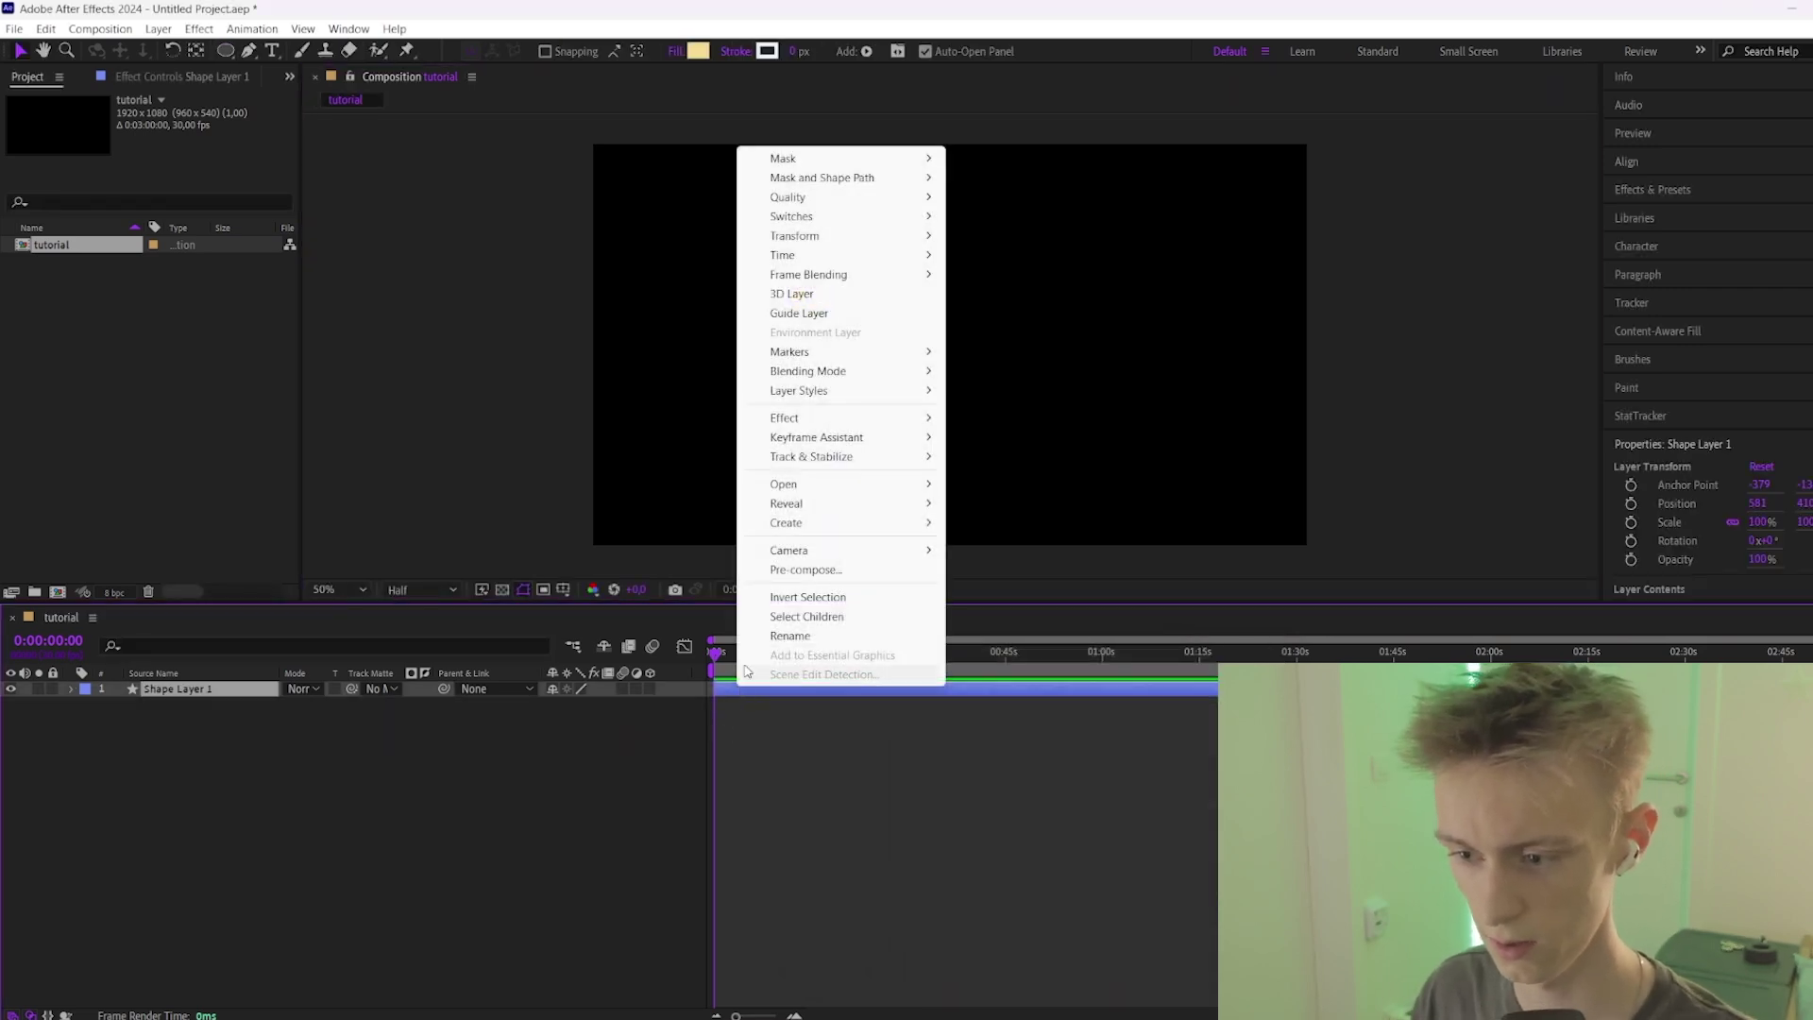
left_click(804, 571)
type("C")
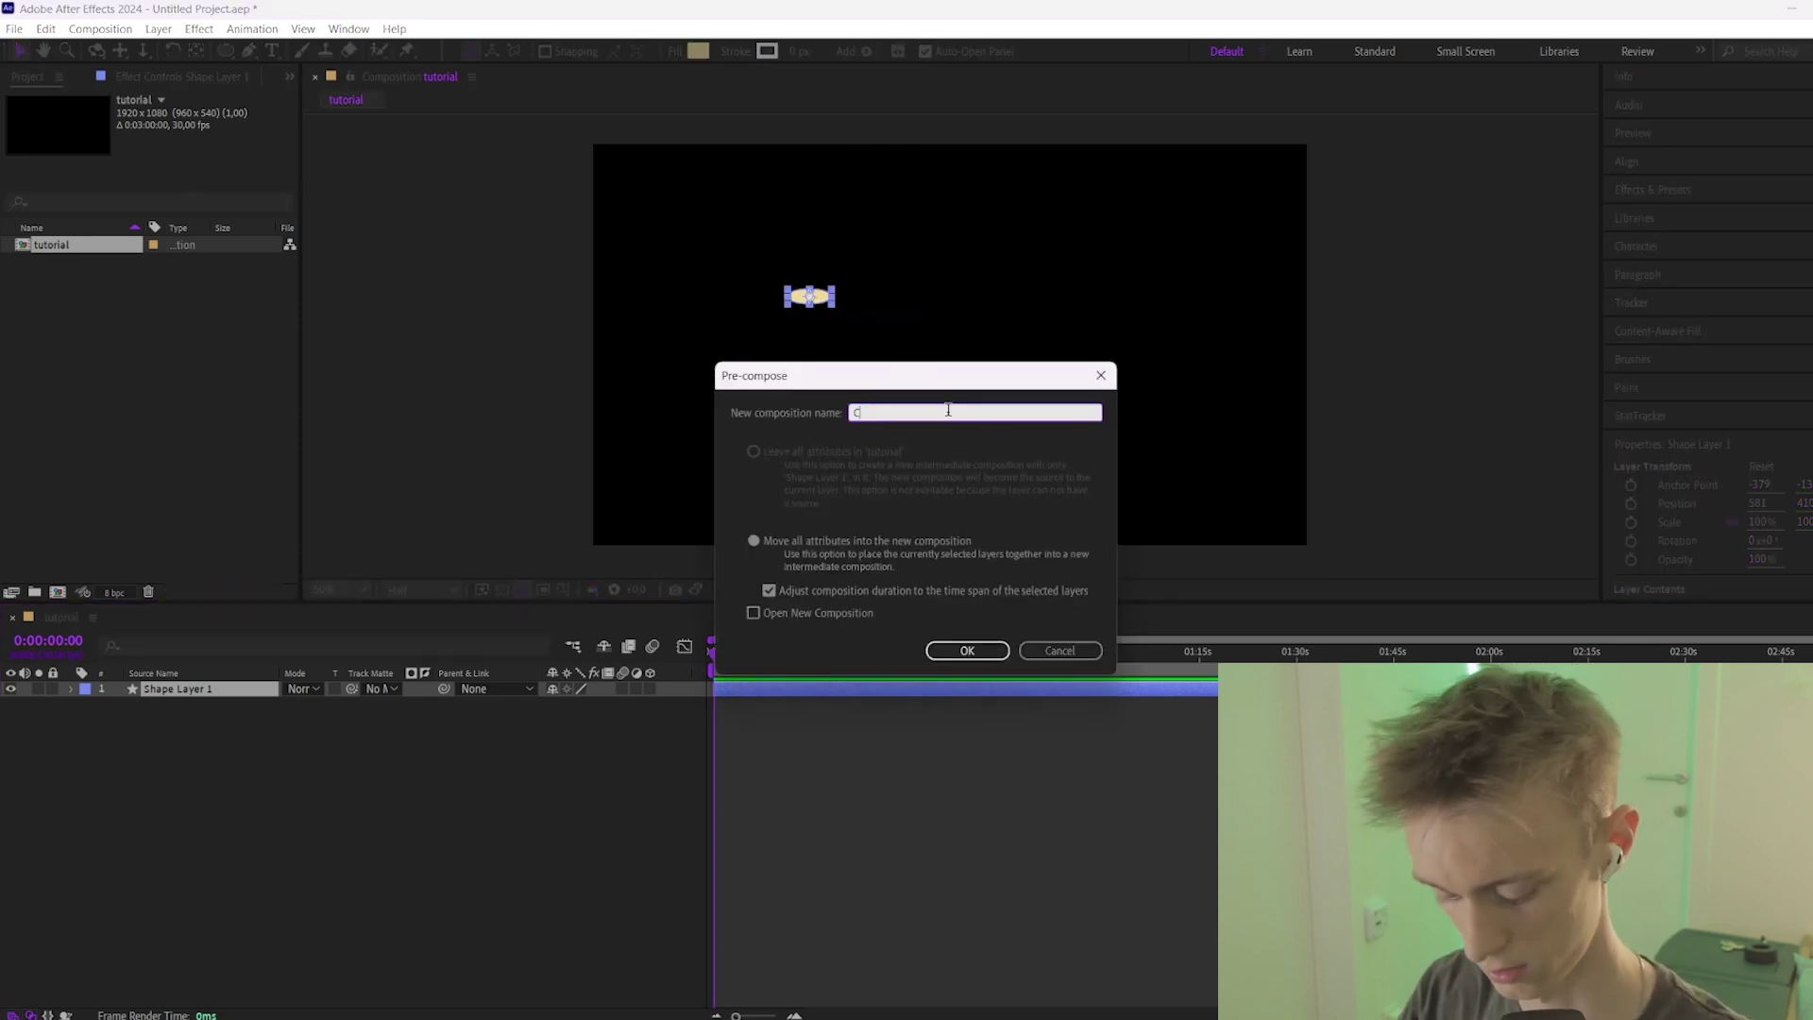
type("enter Glow")
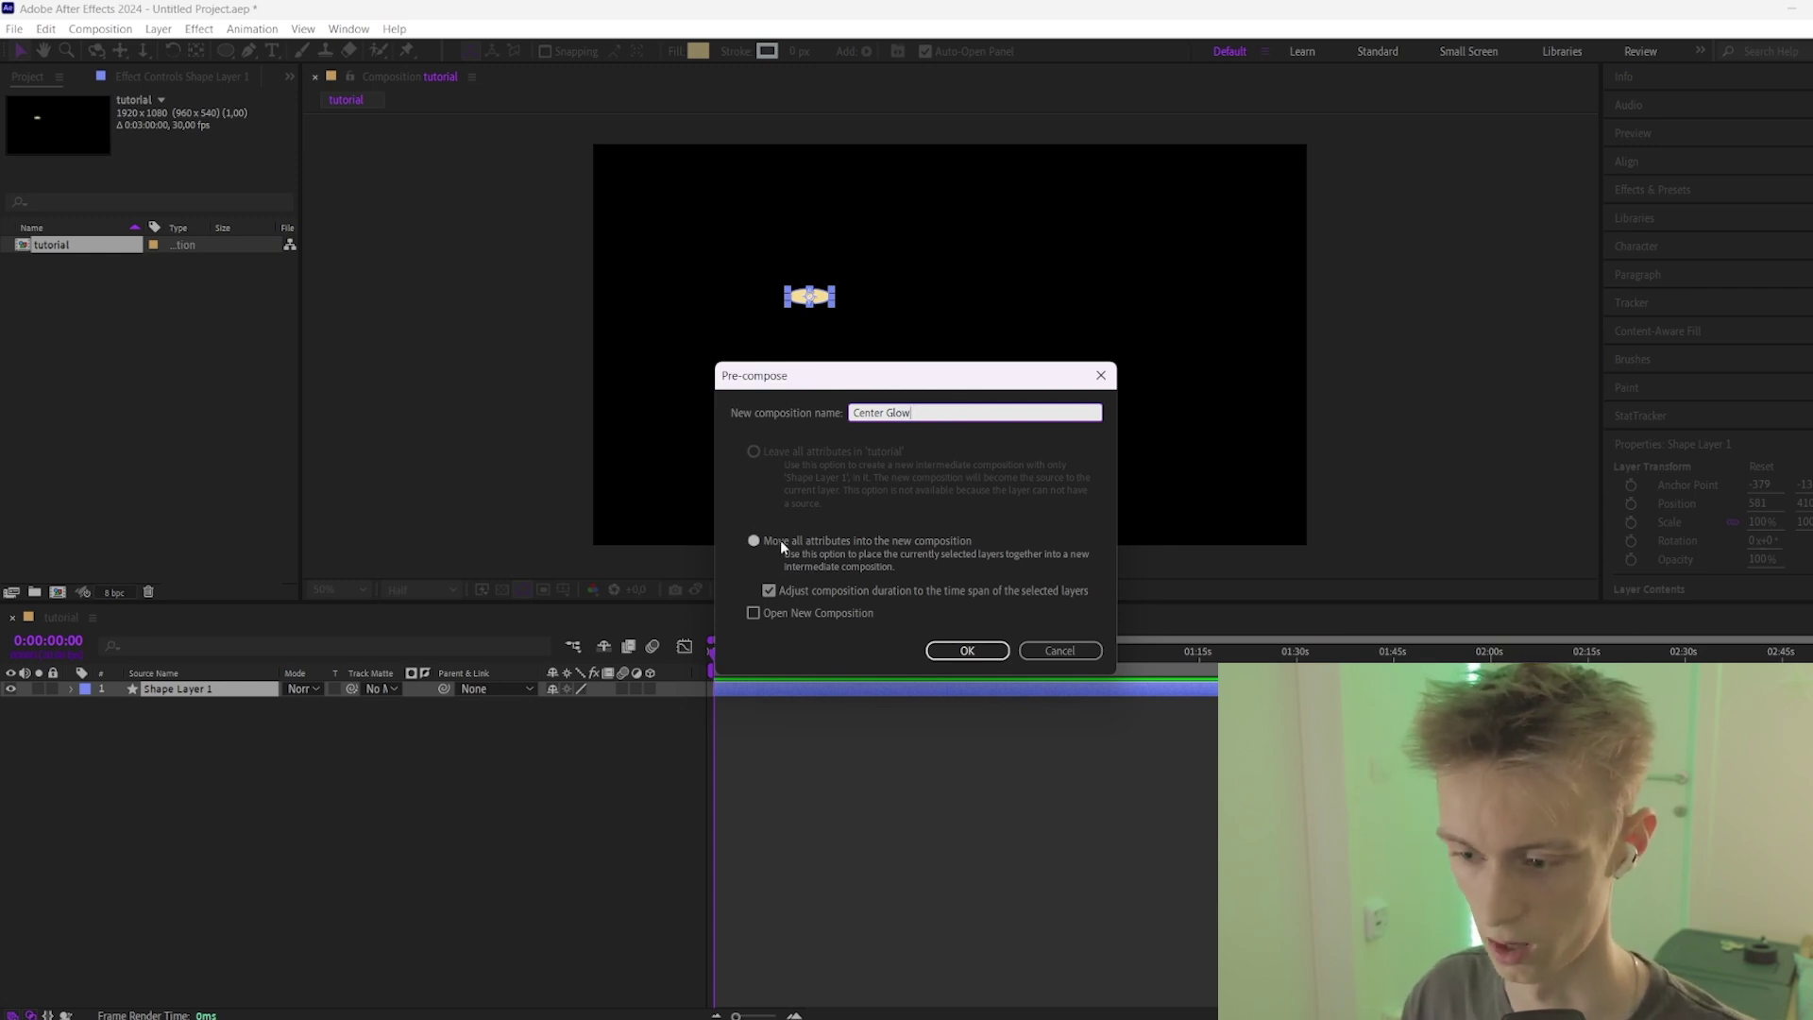
left_click(977, 650)
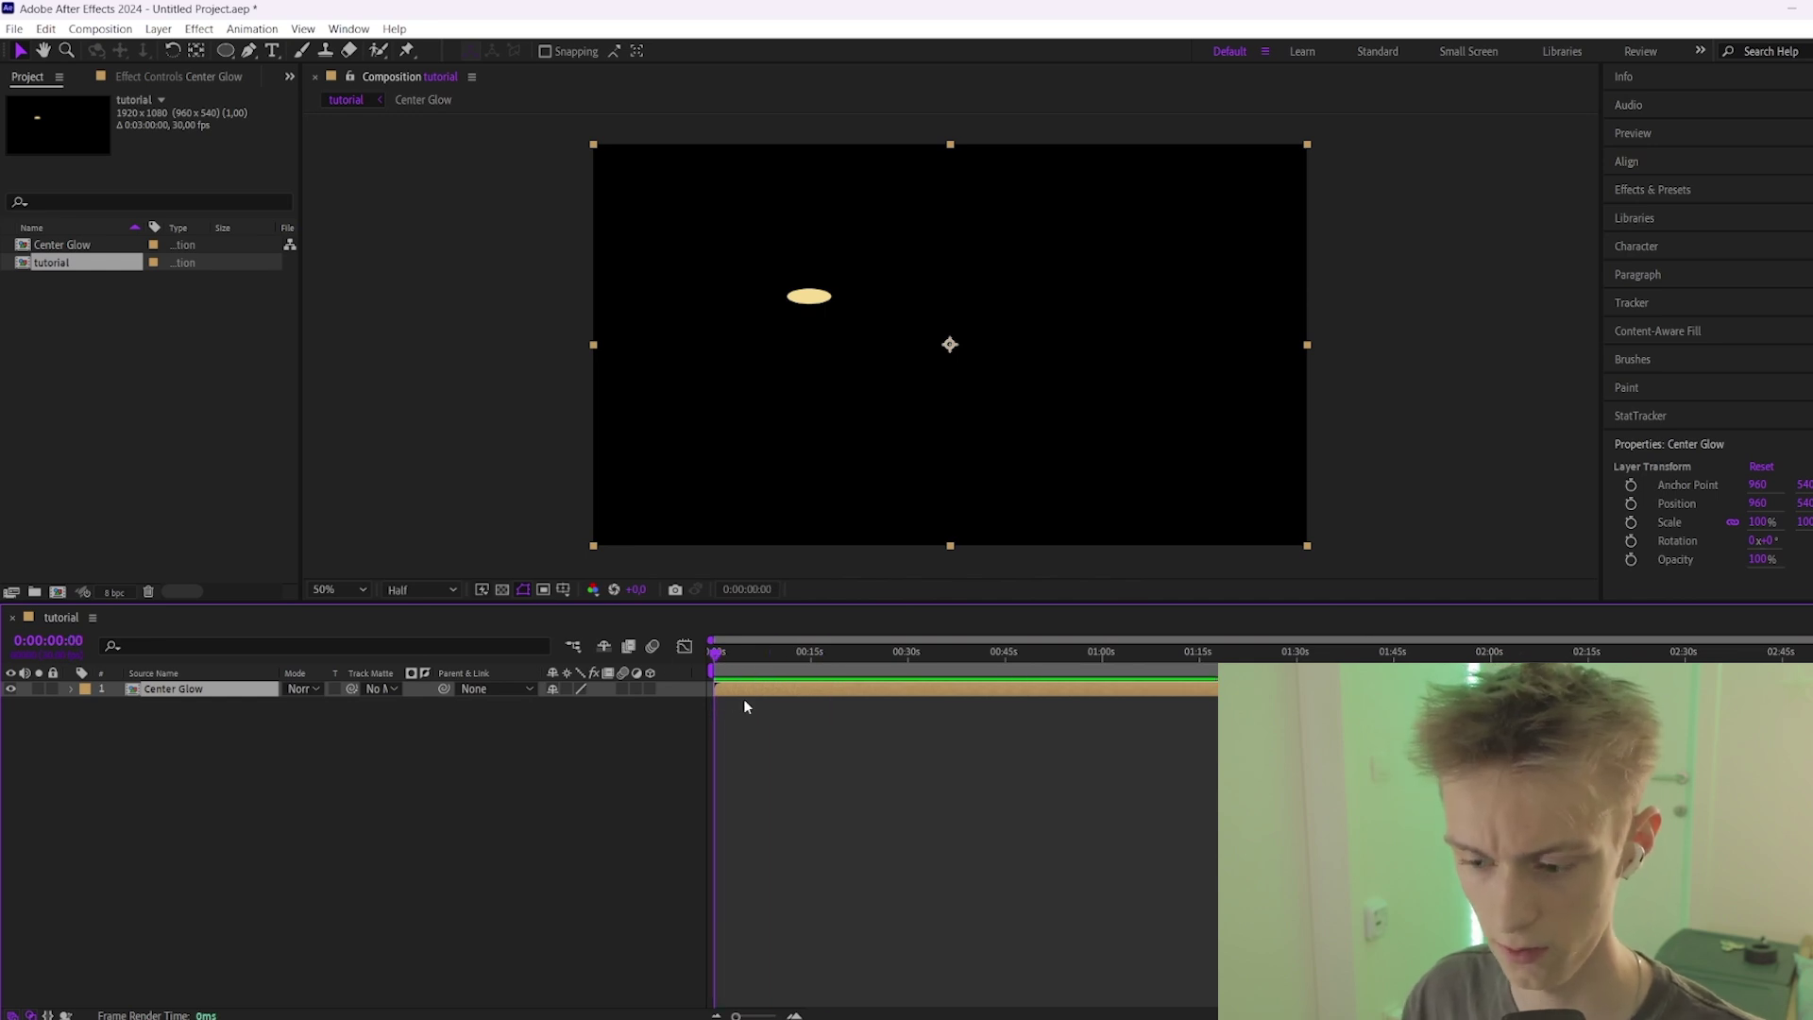
Apply Camera Lens Blur with Blur Radius 30 to the Center Glow layer.
key("ctrl+space")
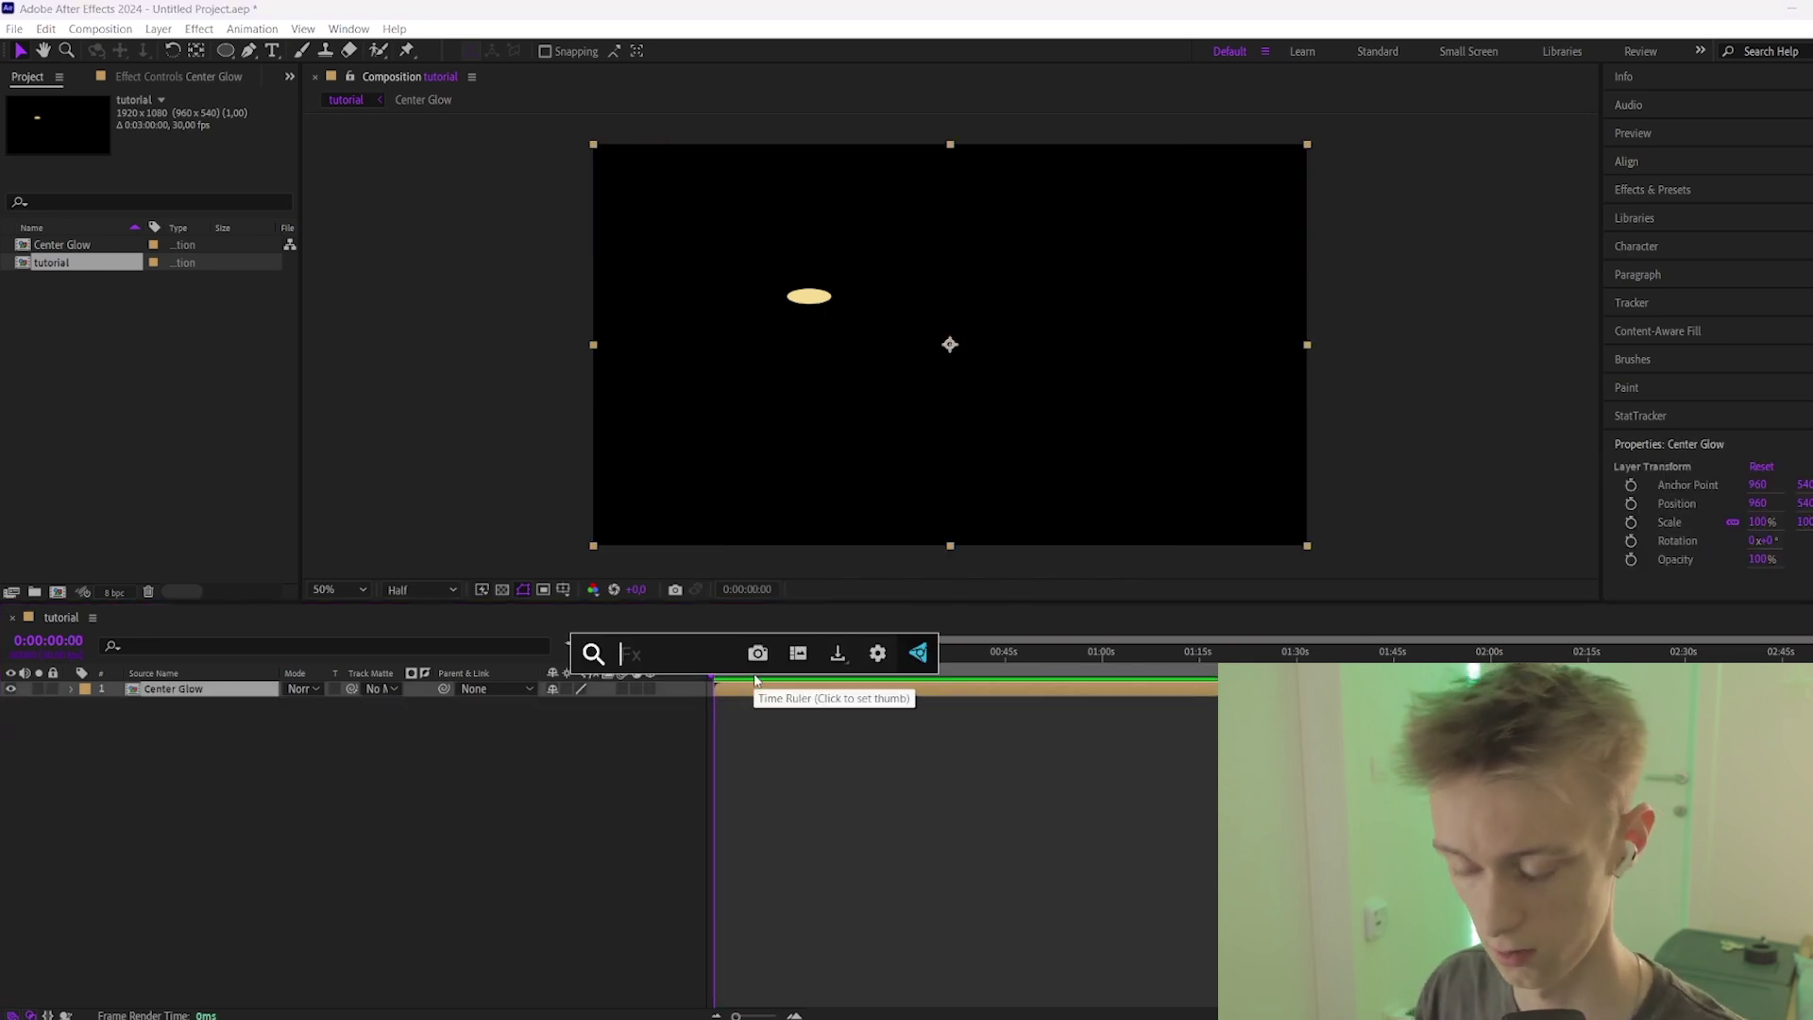
type("camera lens")
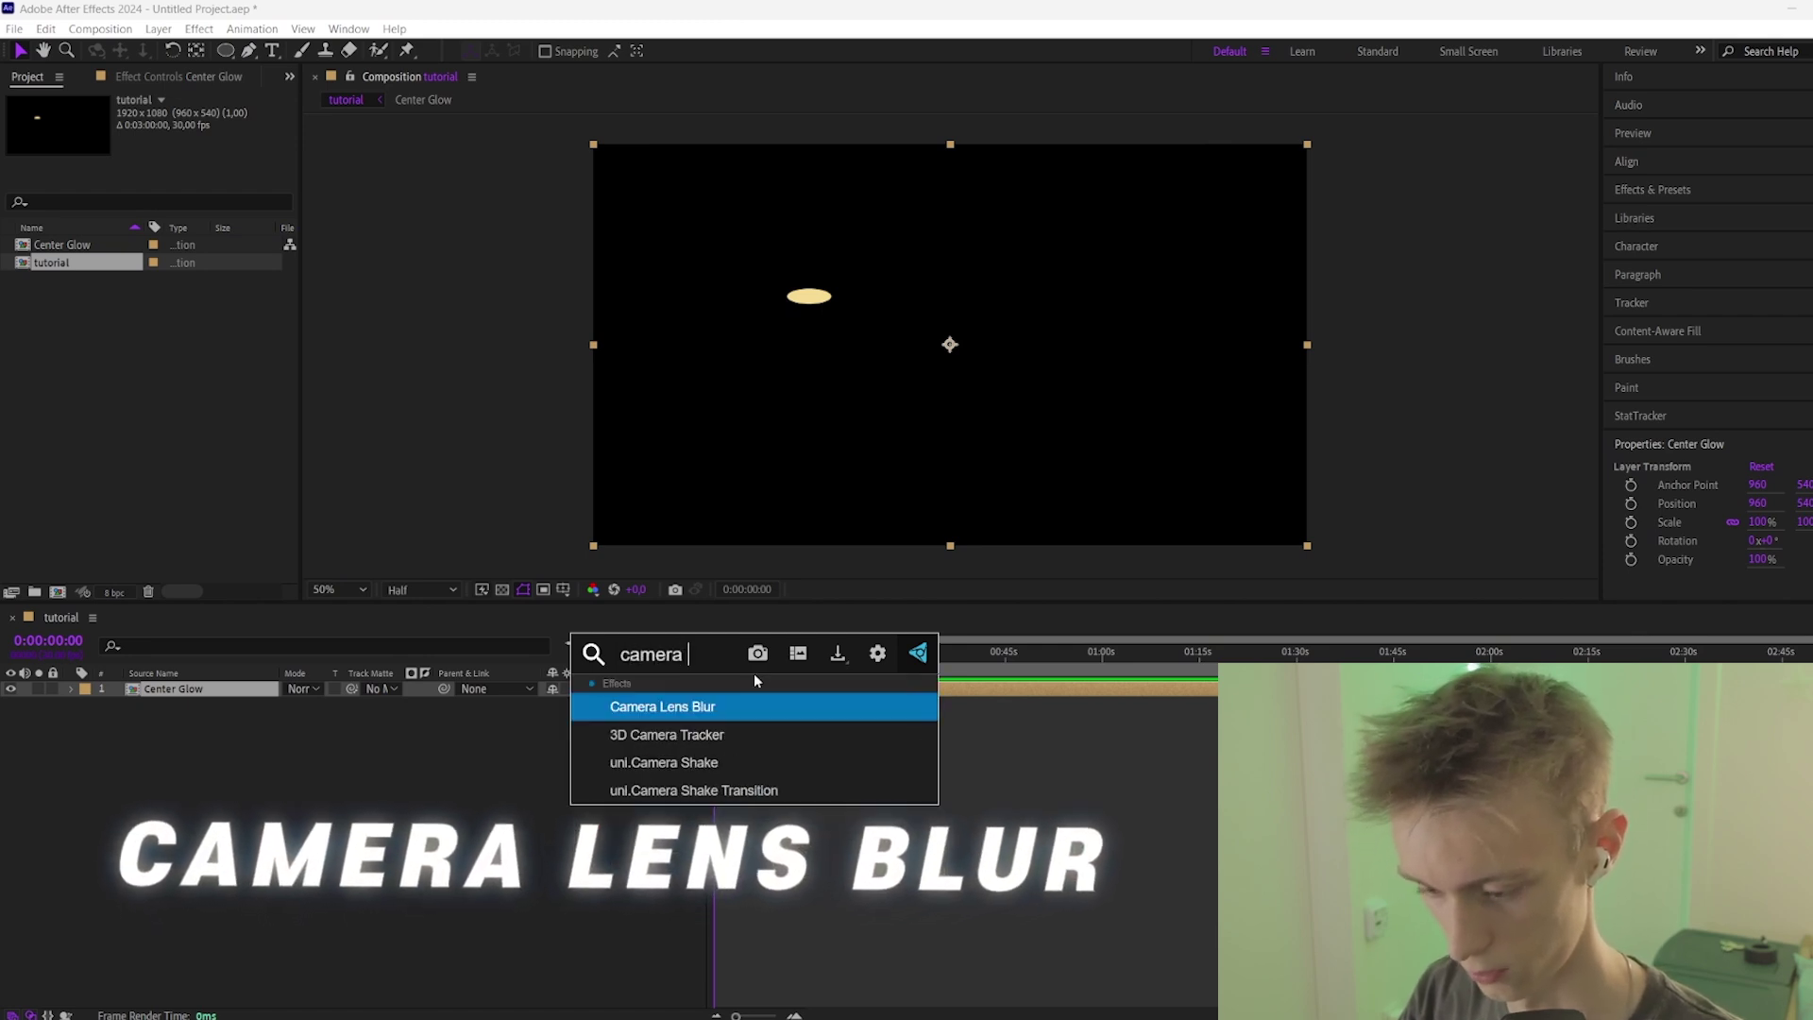
key("Return")
left_click(187, 129)
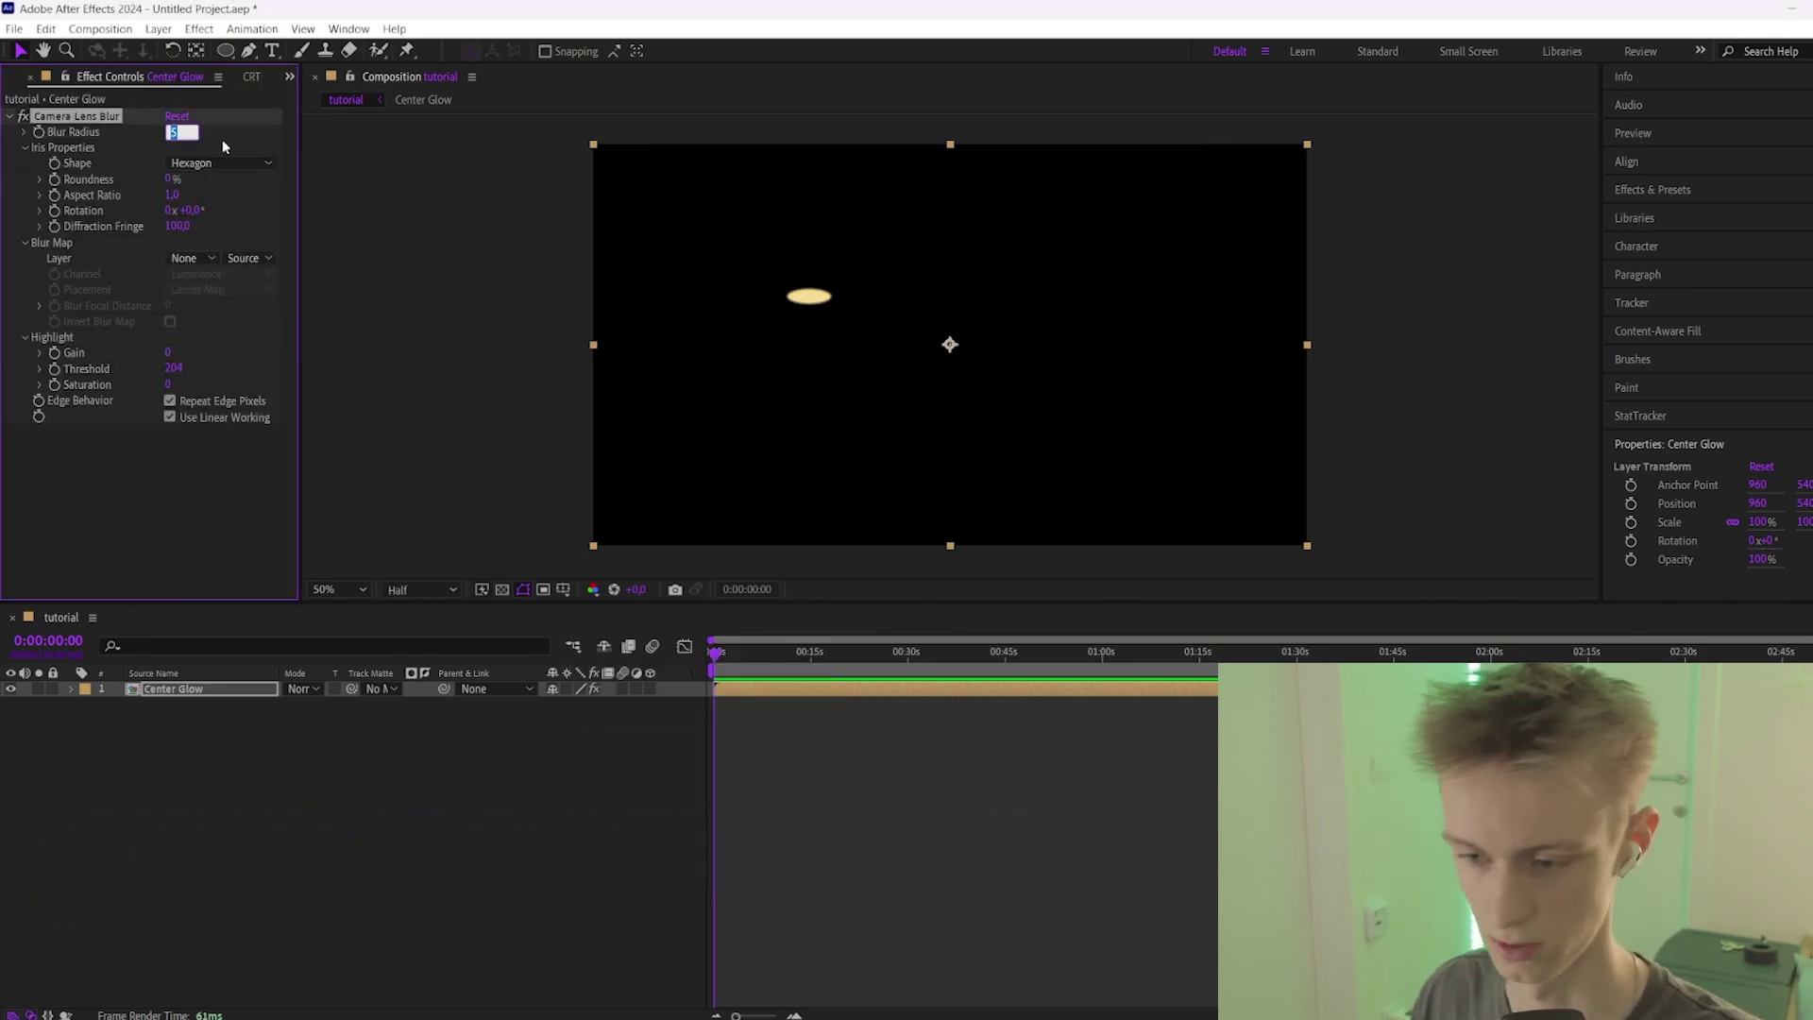
left_click(595, 614)
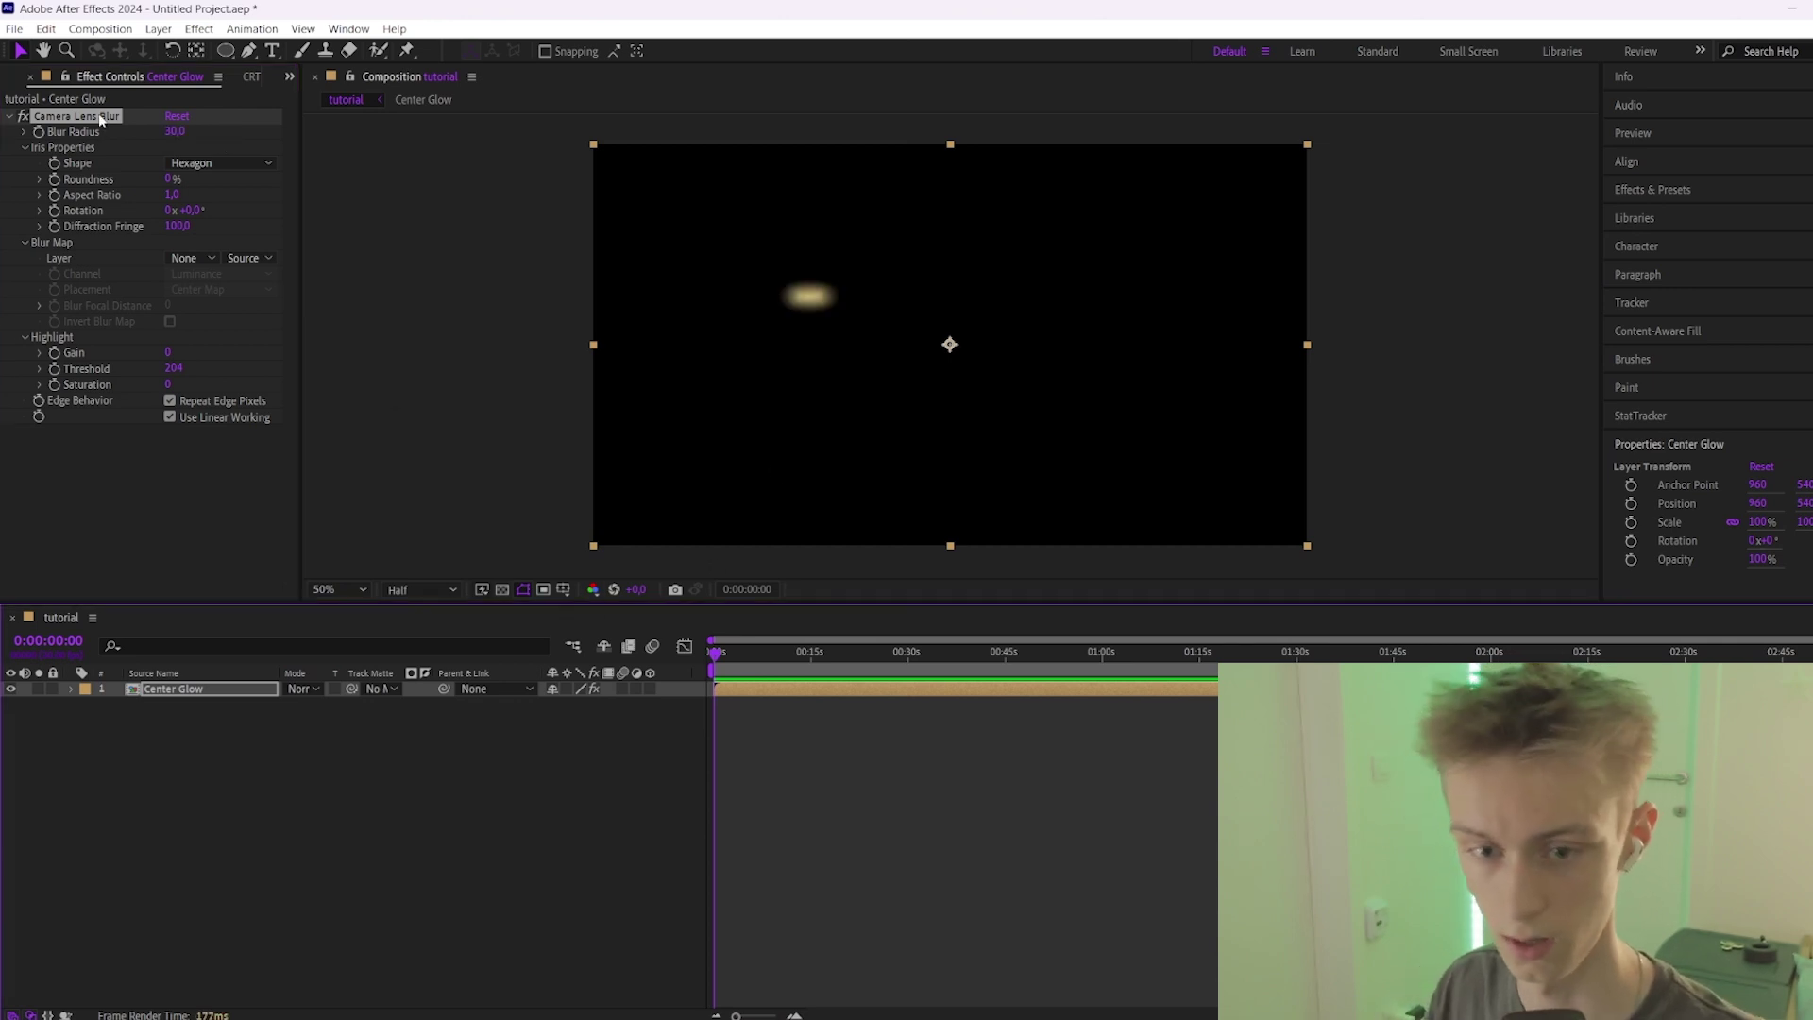
Paste the Camera Lens Blur onto the ellipse inside Center Glow, then return to tutorial.
double_click(783, 692)
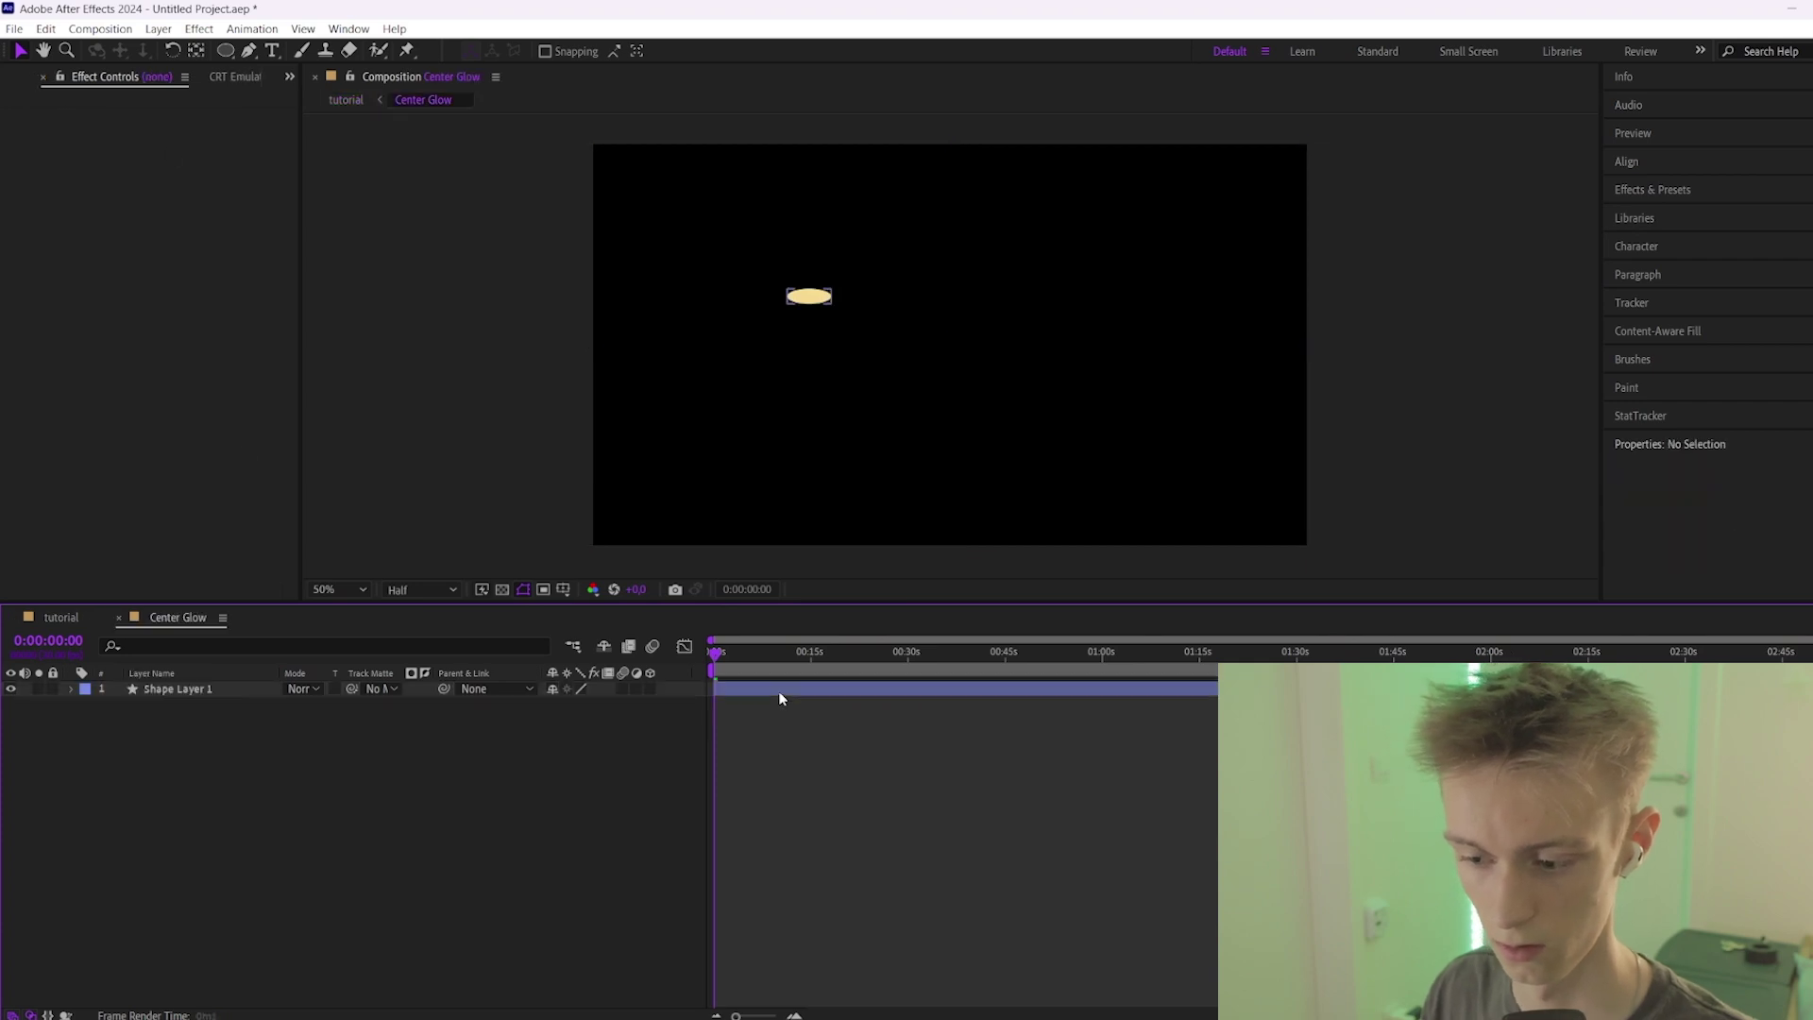
left_click(782, 696)
key("ctrl+v")
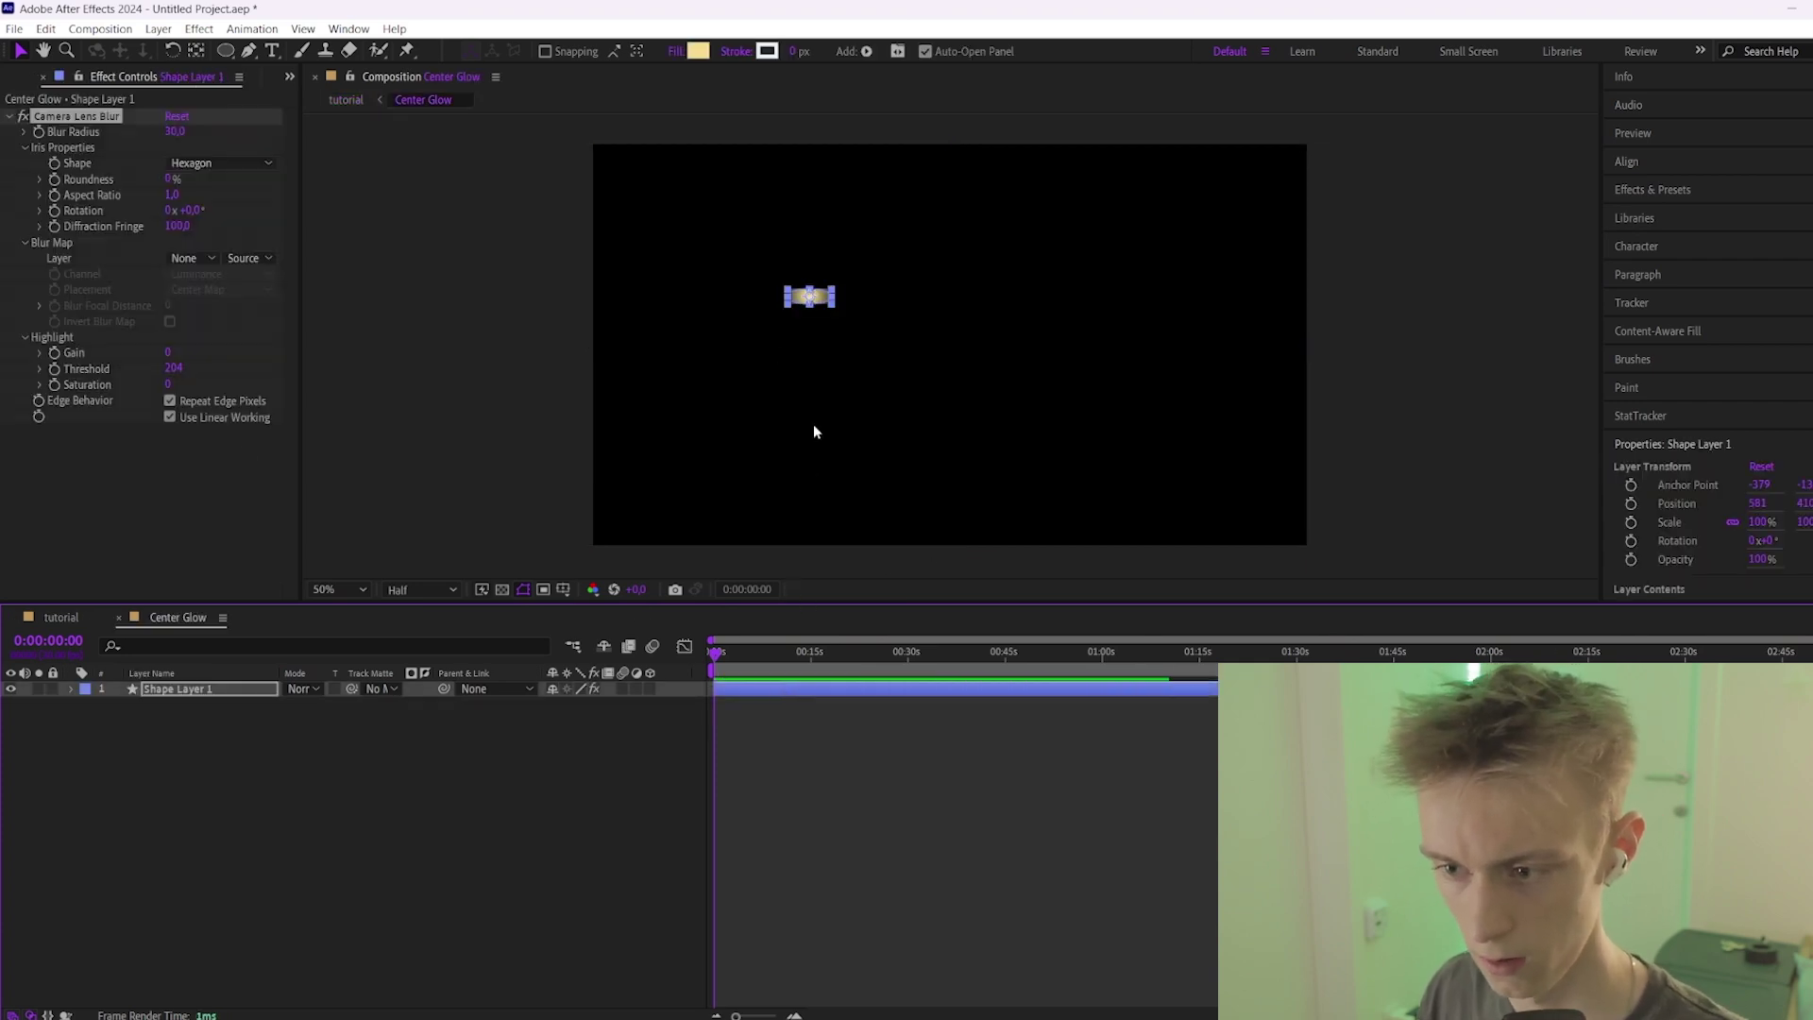
left_click(793, 327)
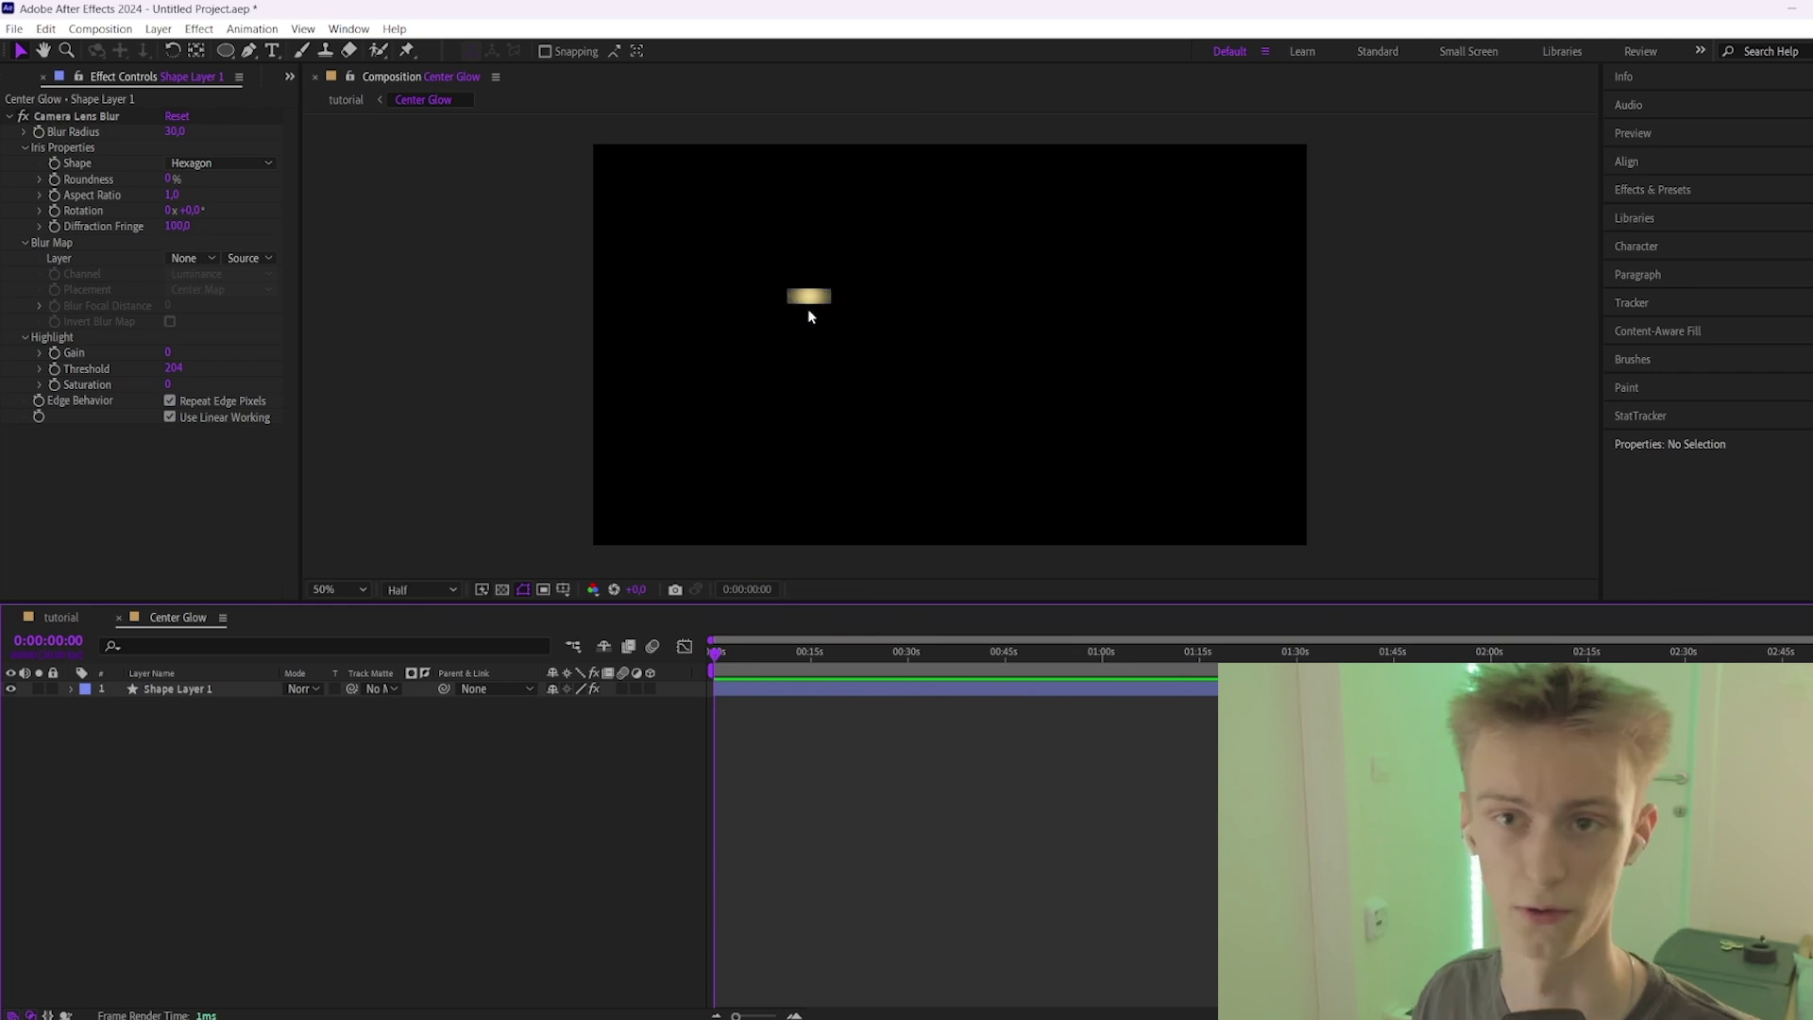
left_click(345, 99)
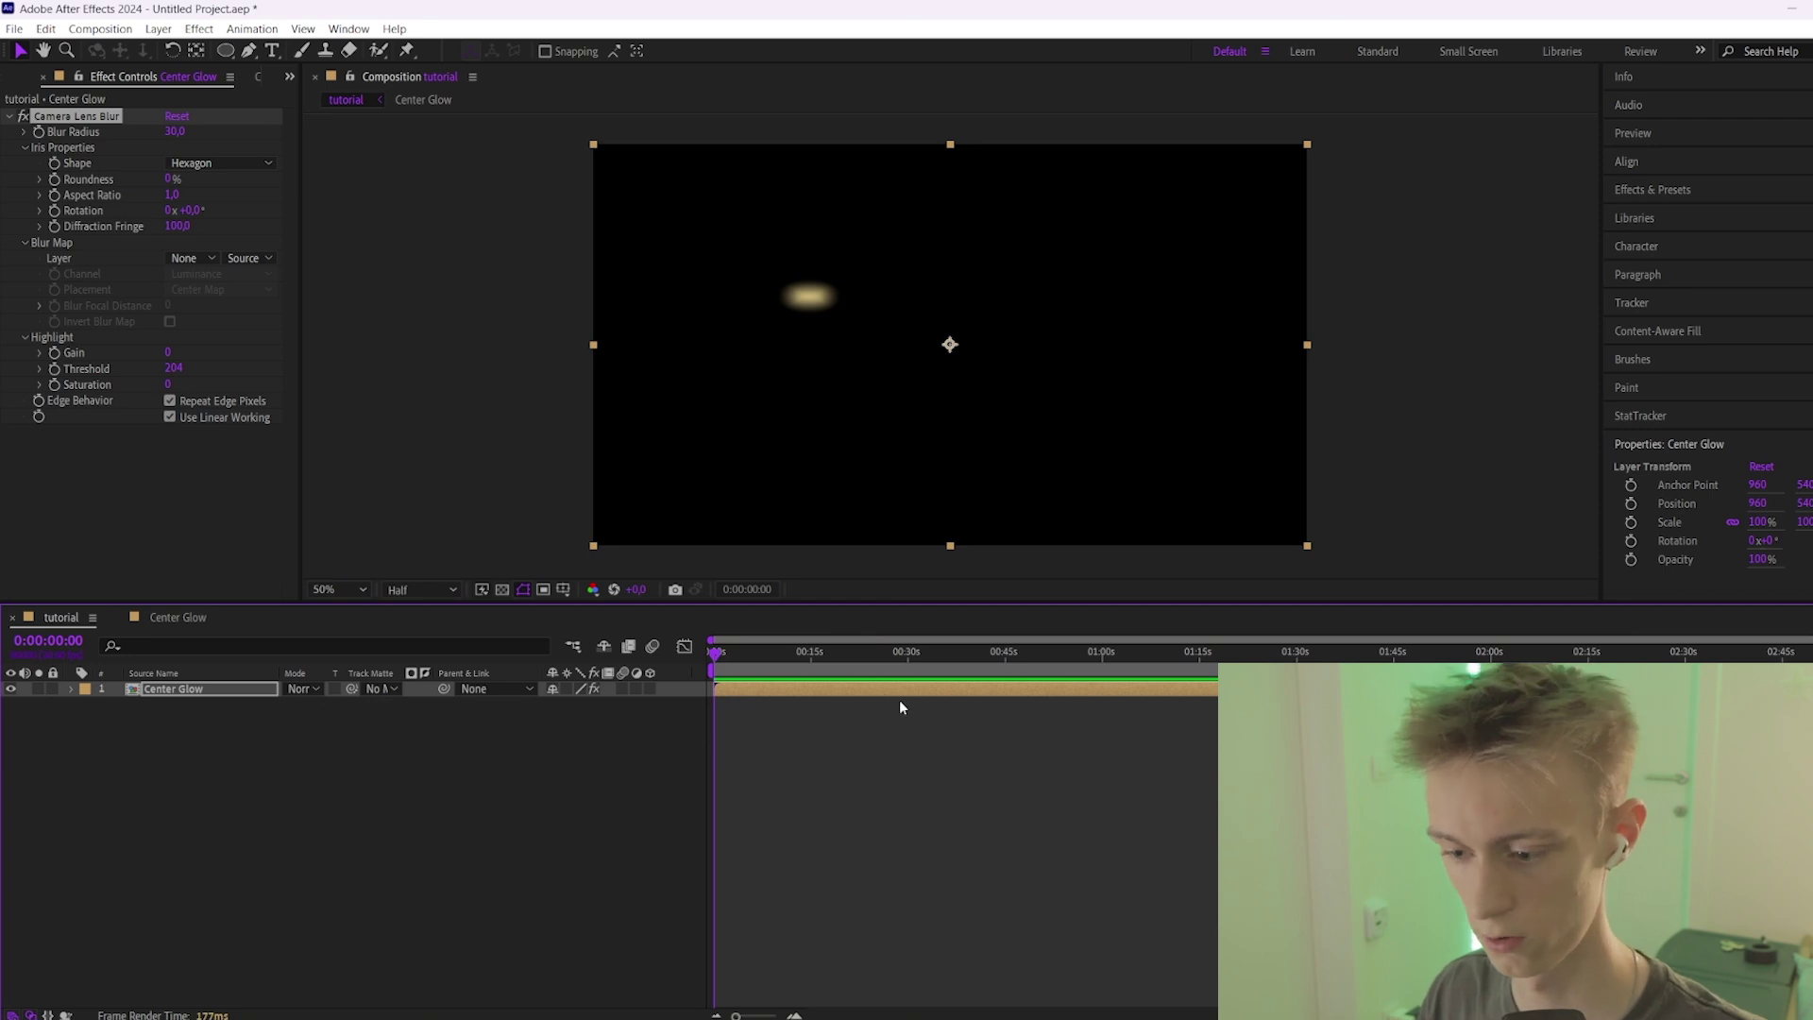
left_click(791, 694)
left_click(646, 733)
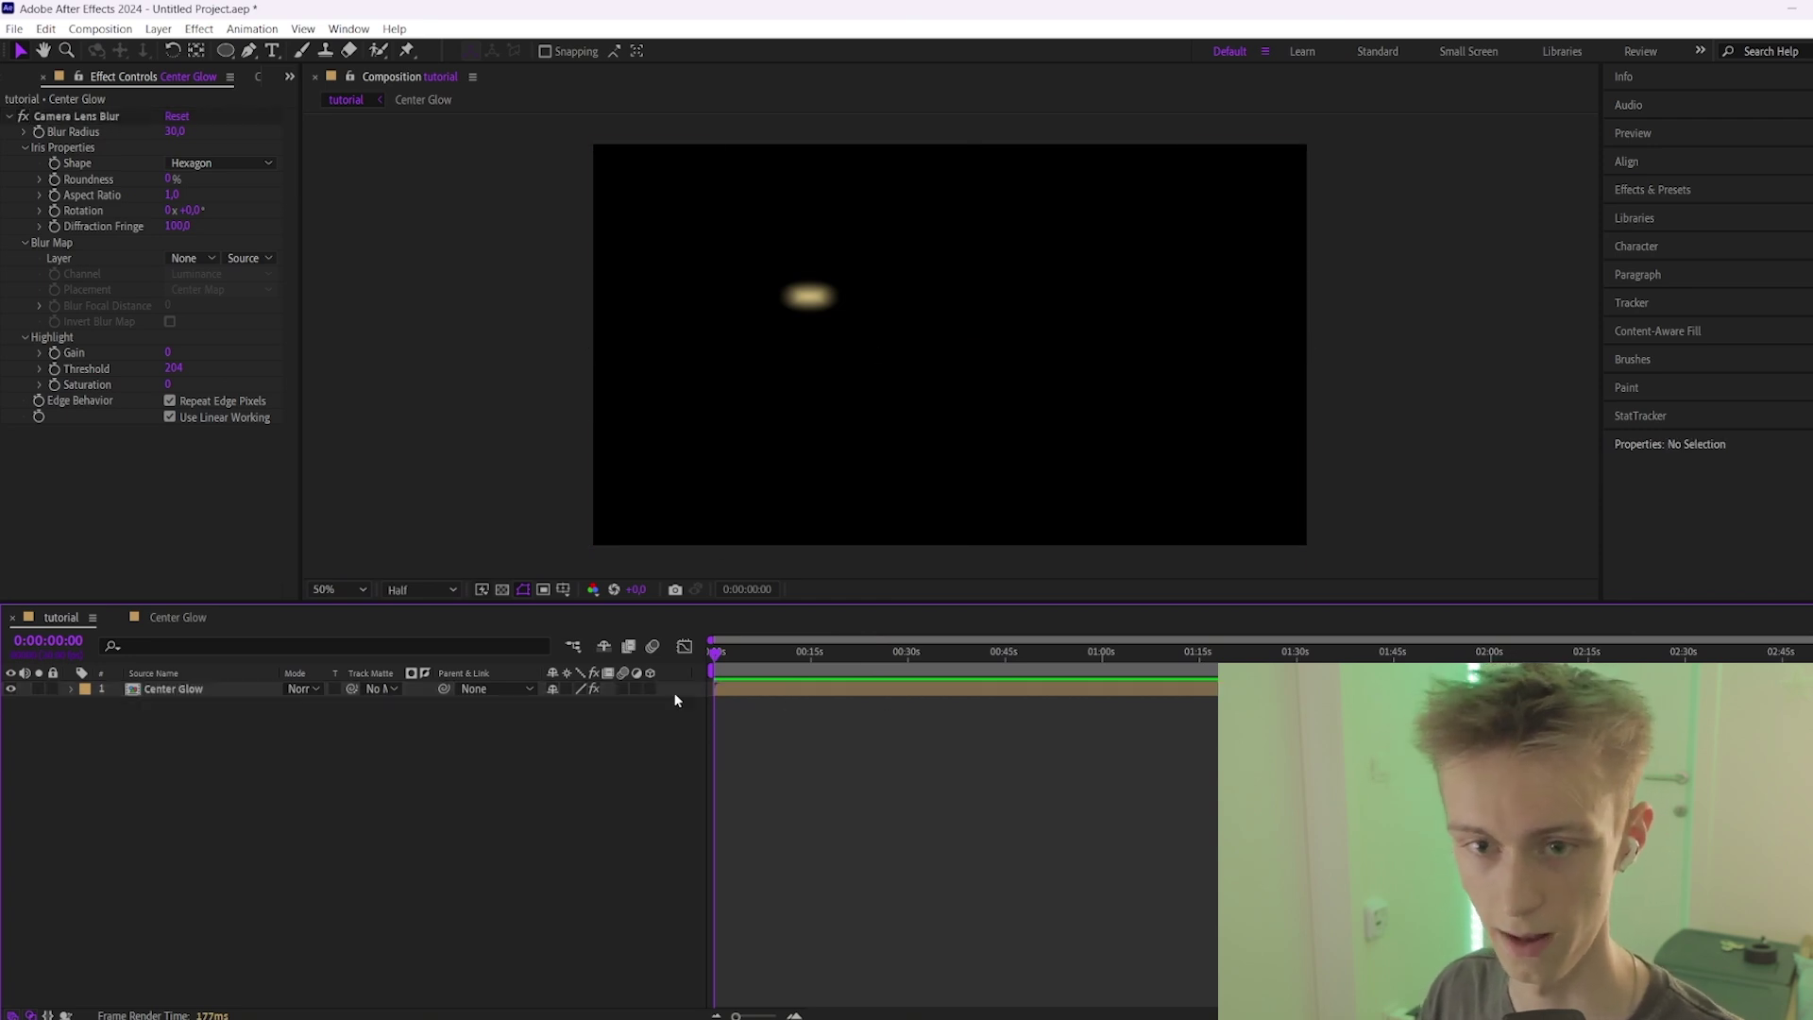
left_click(226, 50)
Draw a small circle just right of the blurred orb and centre its anchor point.
left_click_drag(845, 256, 1021, 431)
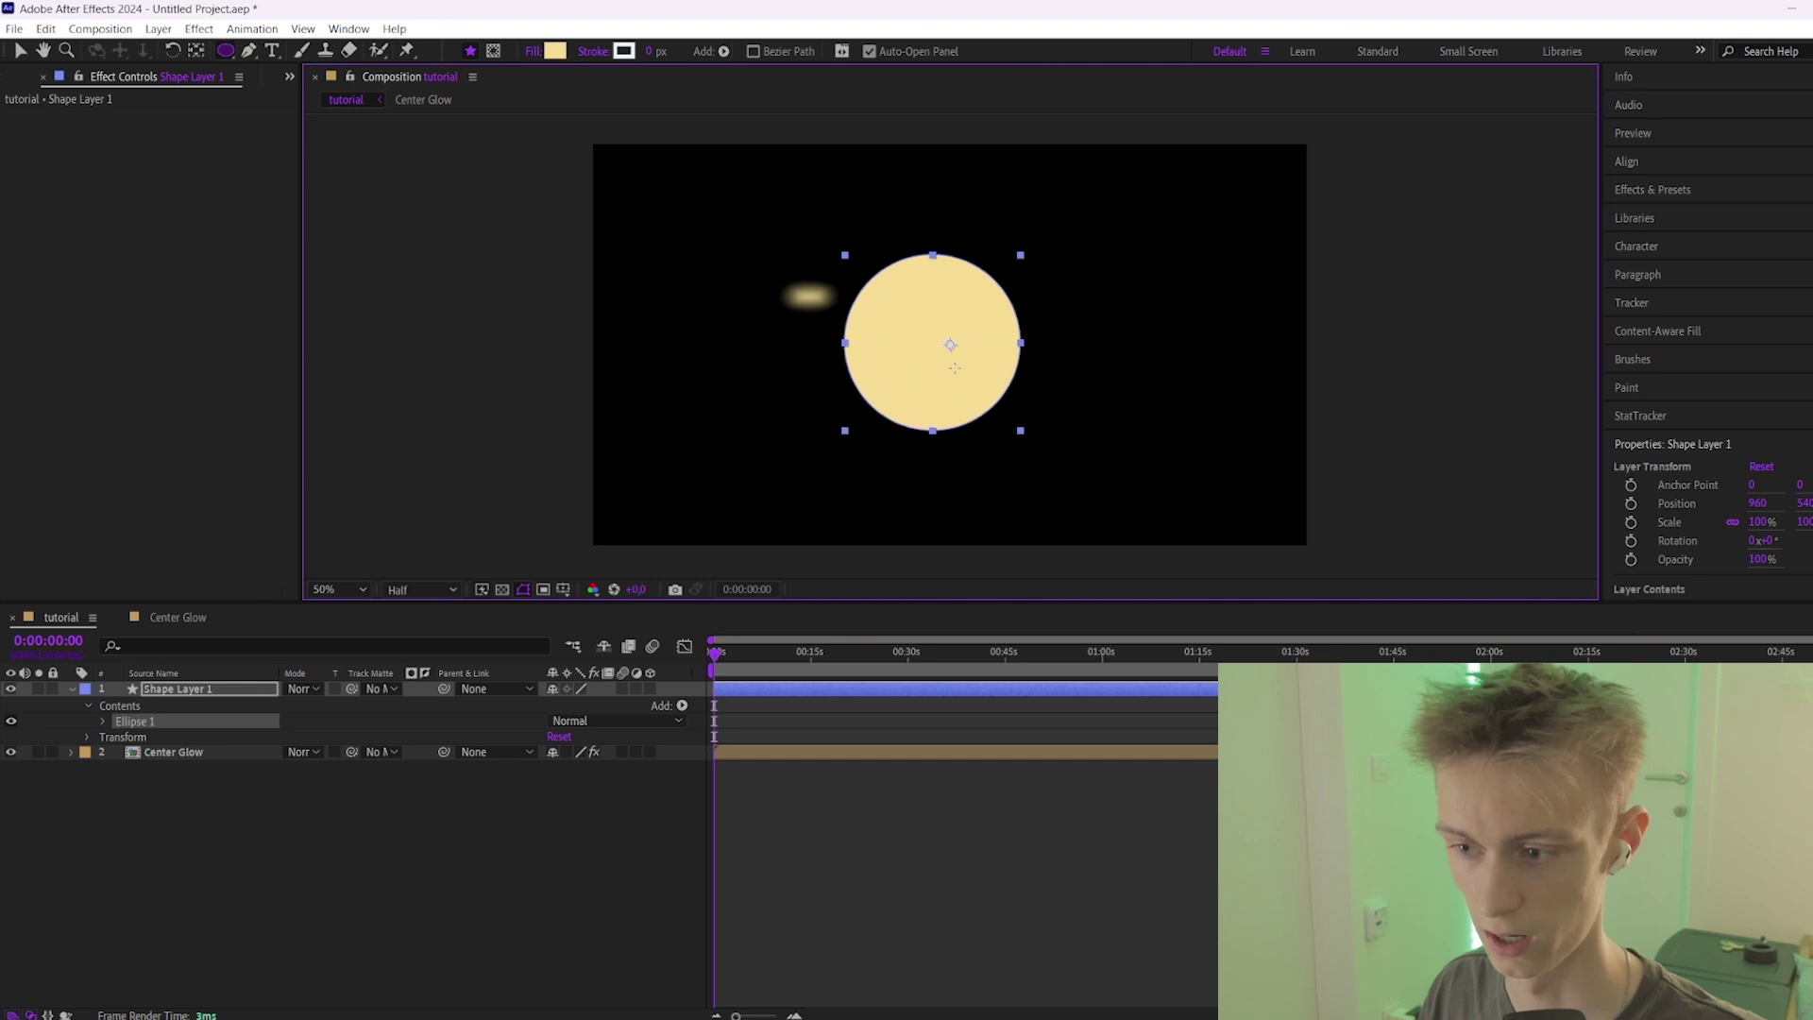
left_click_drag(954, 368, 894, 303)
key("ctrl+alt+Home")
key("v")
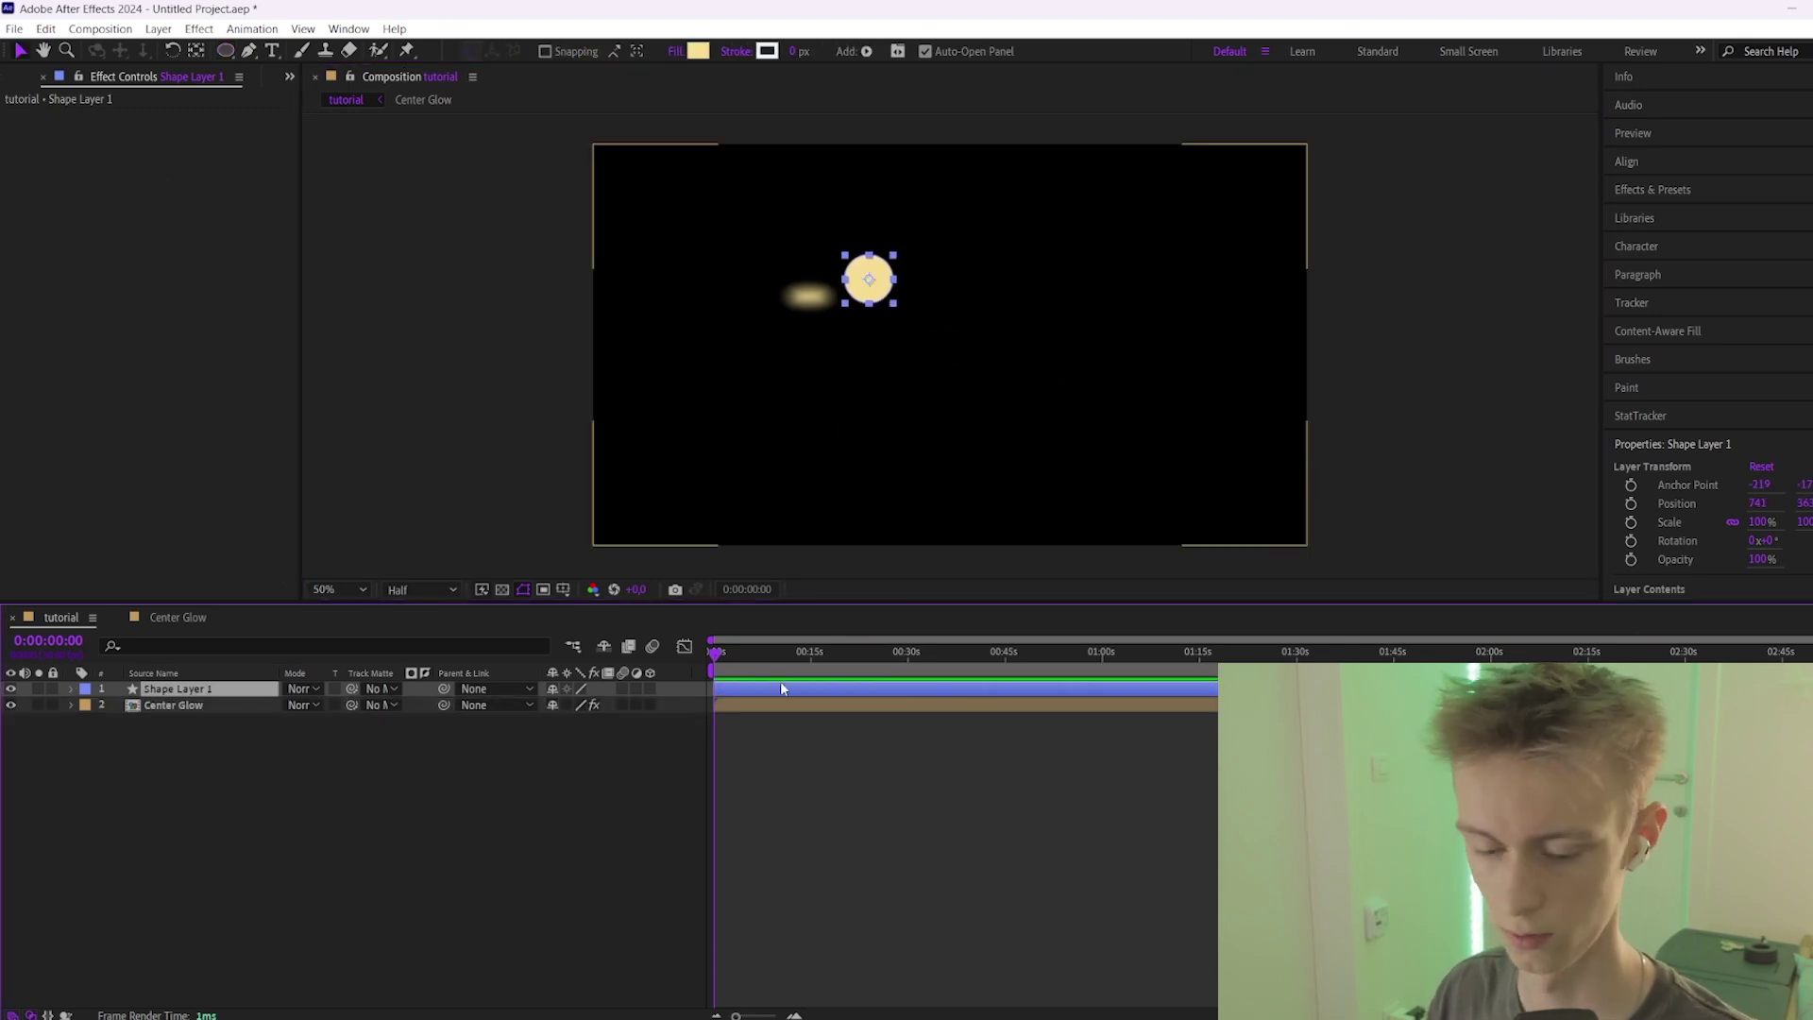
left_click(73, 690)
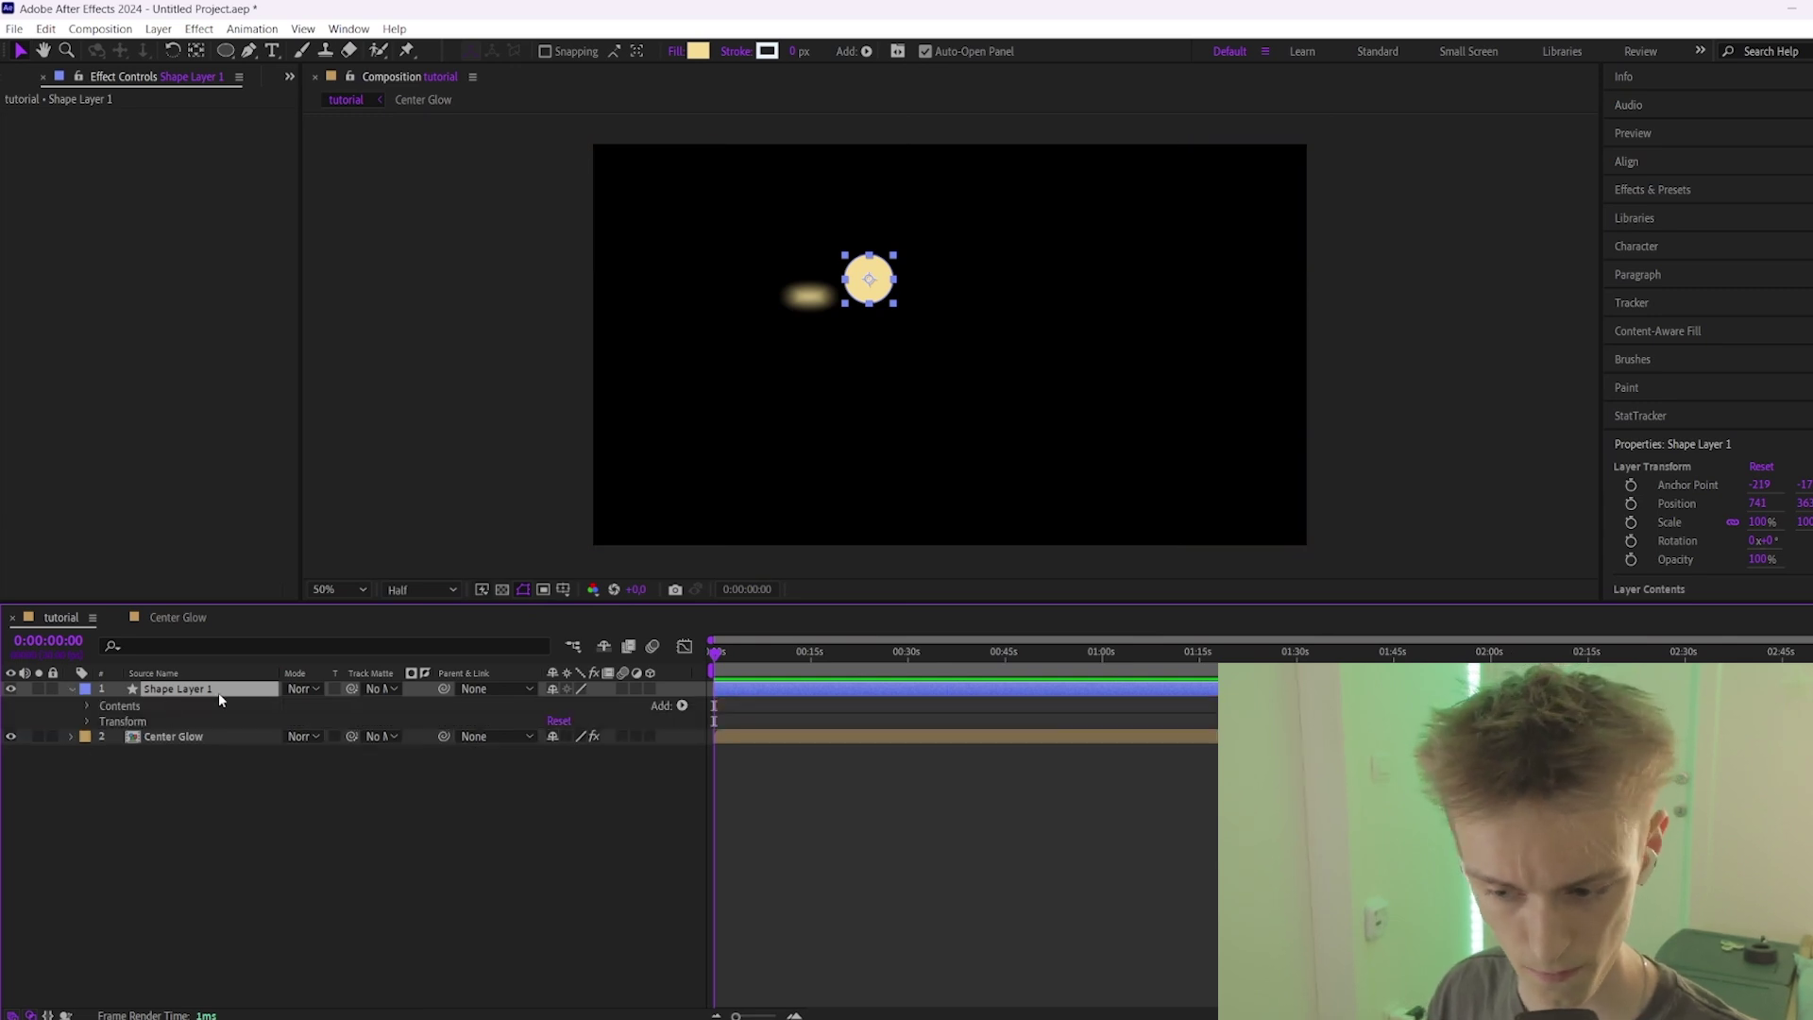
left_click(679, 708)
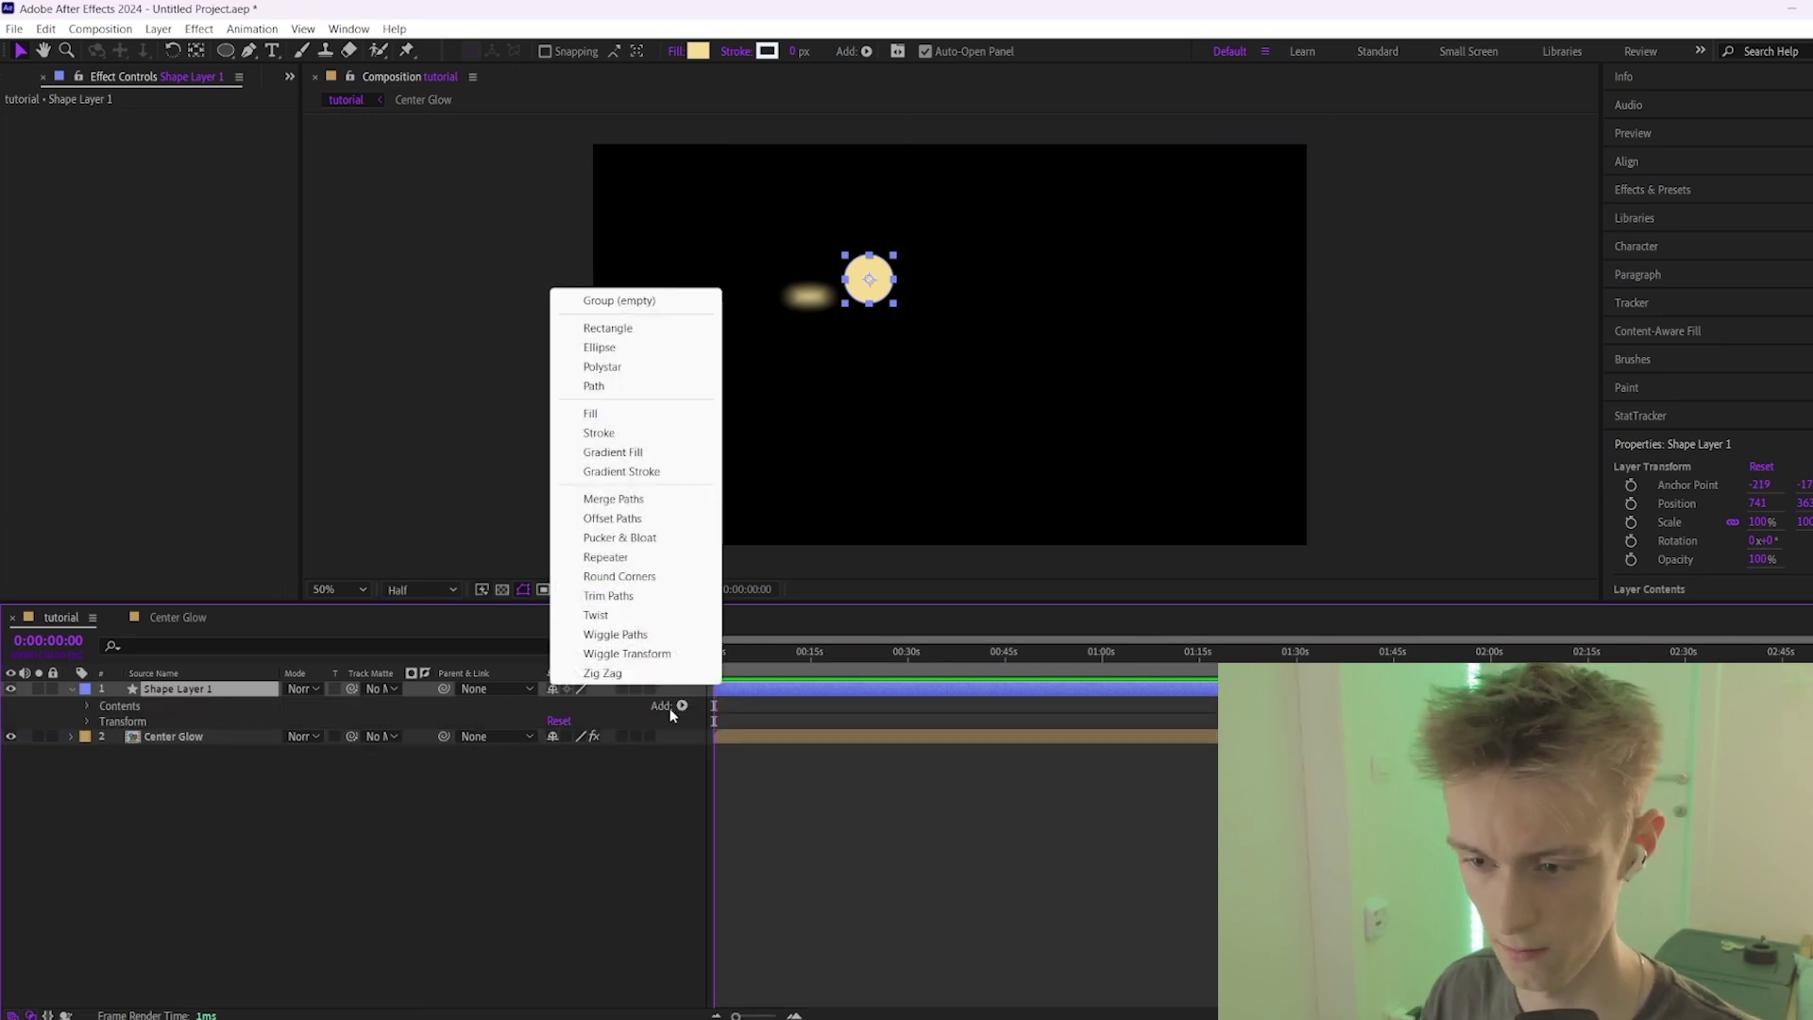
Add Wiggle Paths to the circle with Size 352 and Detail 25.
left_click(601, 640)
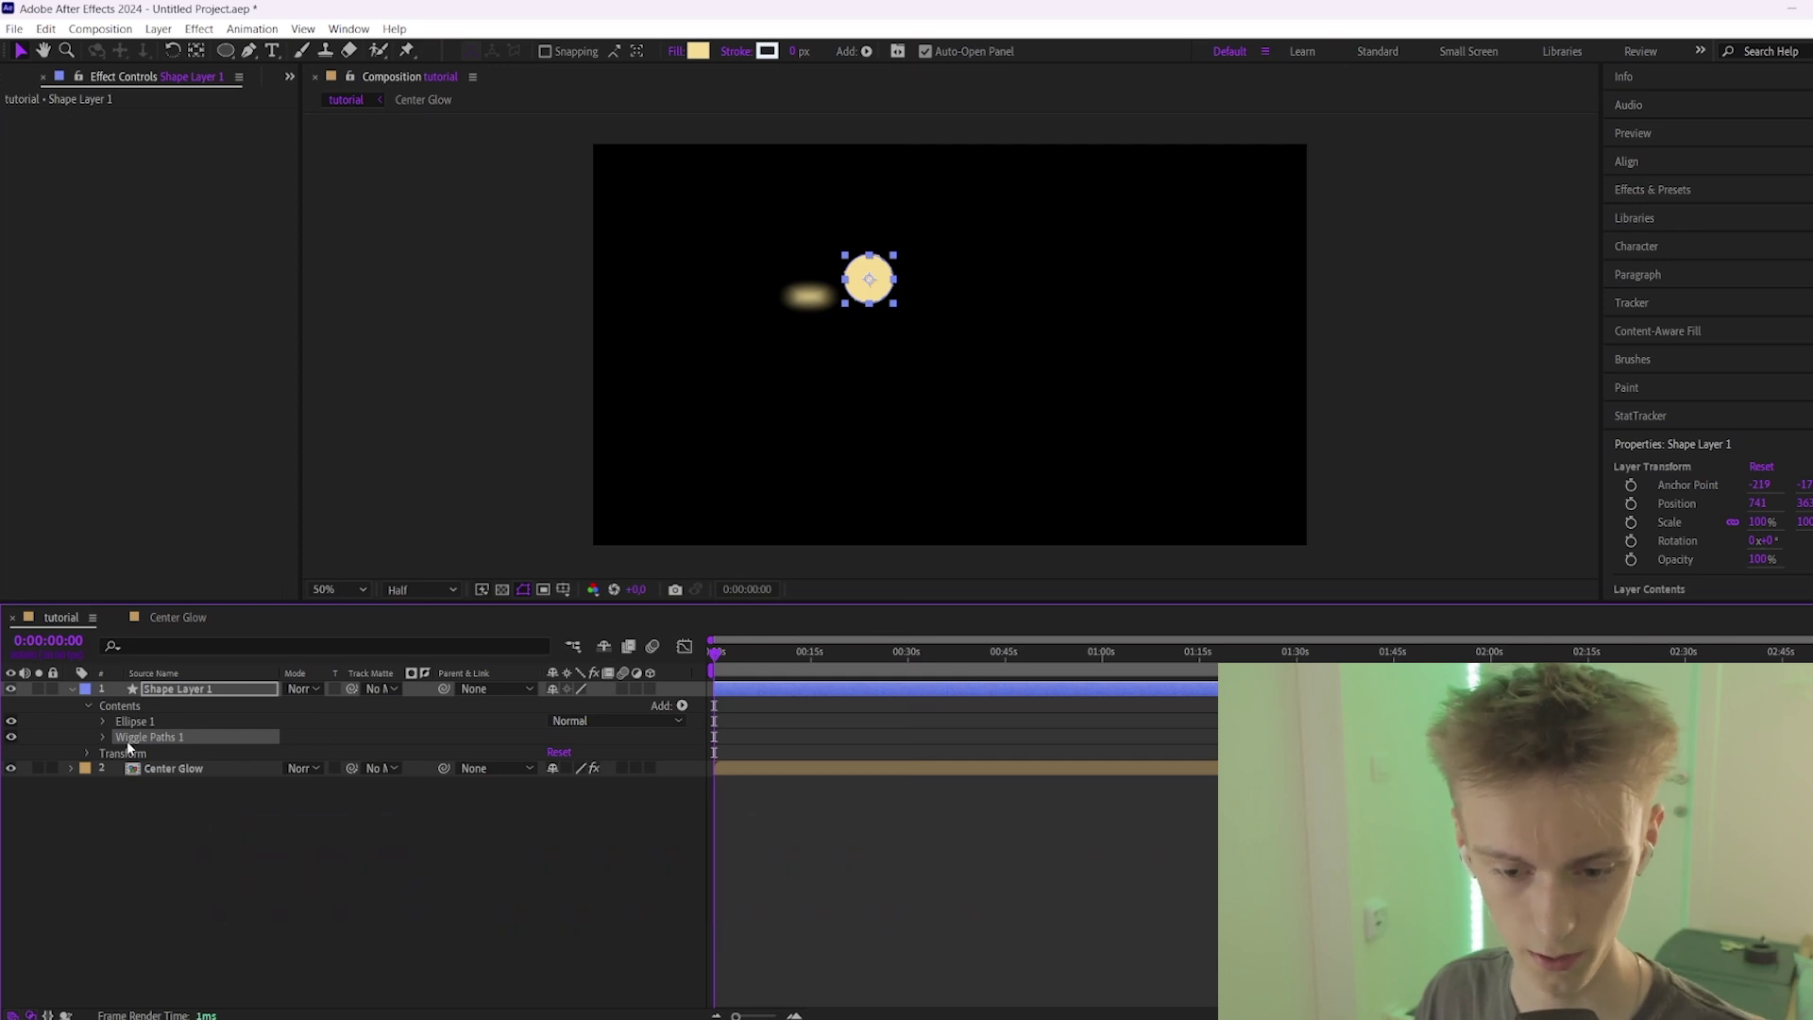
left_click(103, 739)
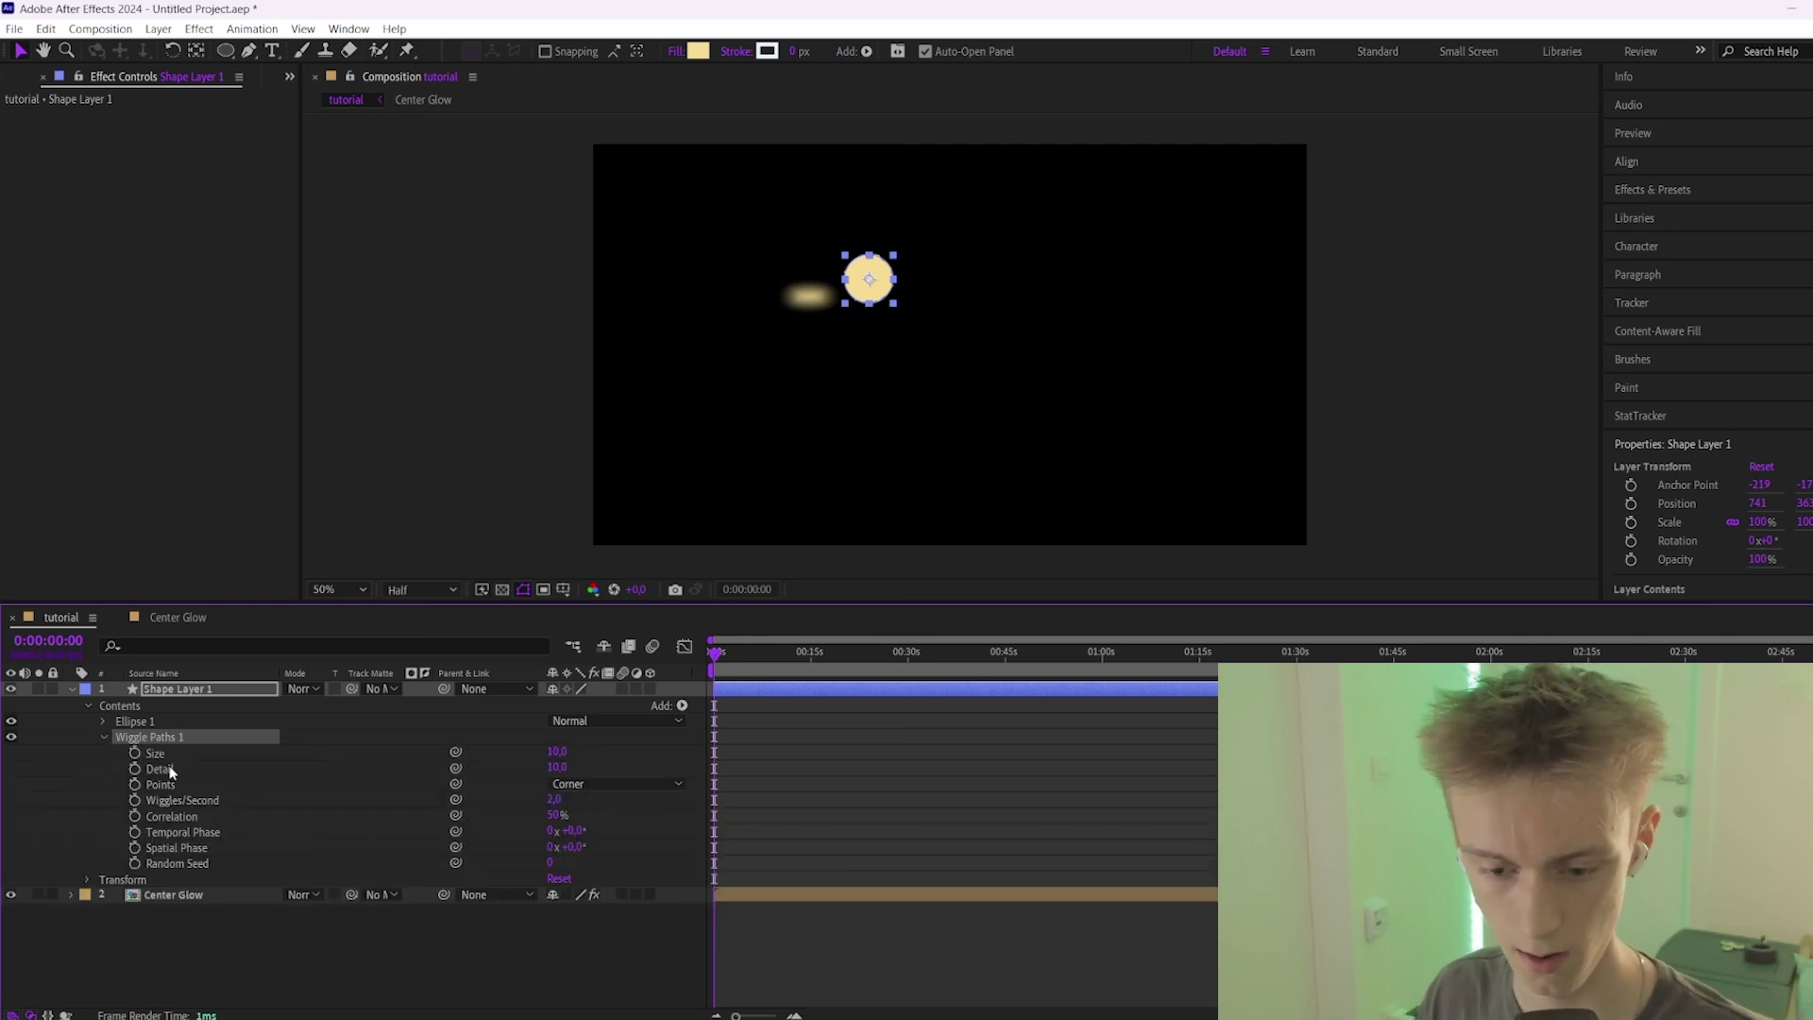
left_click_drag(557, 755, 1765, 751)
left_click(898, 761)
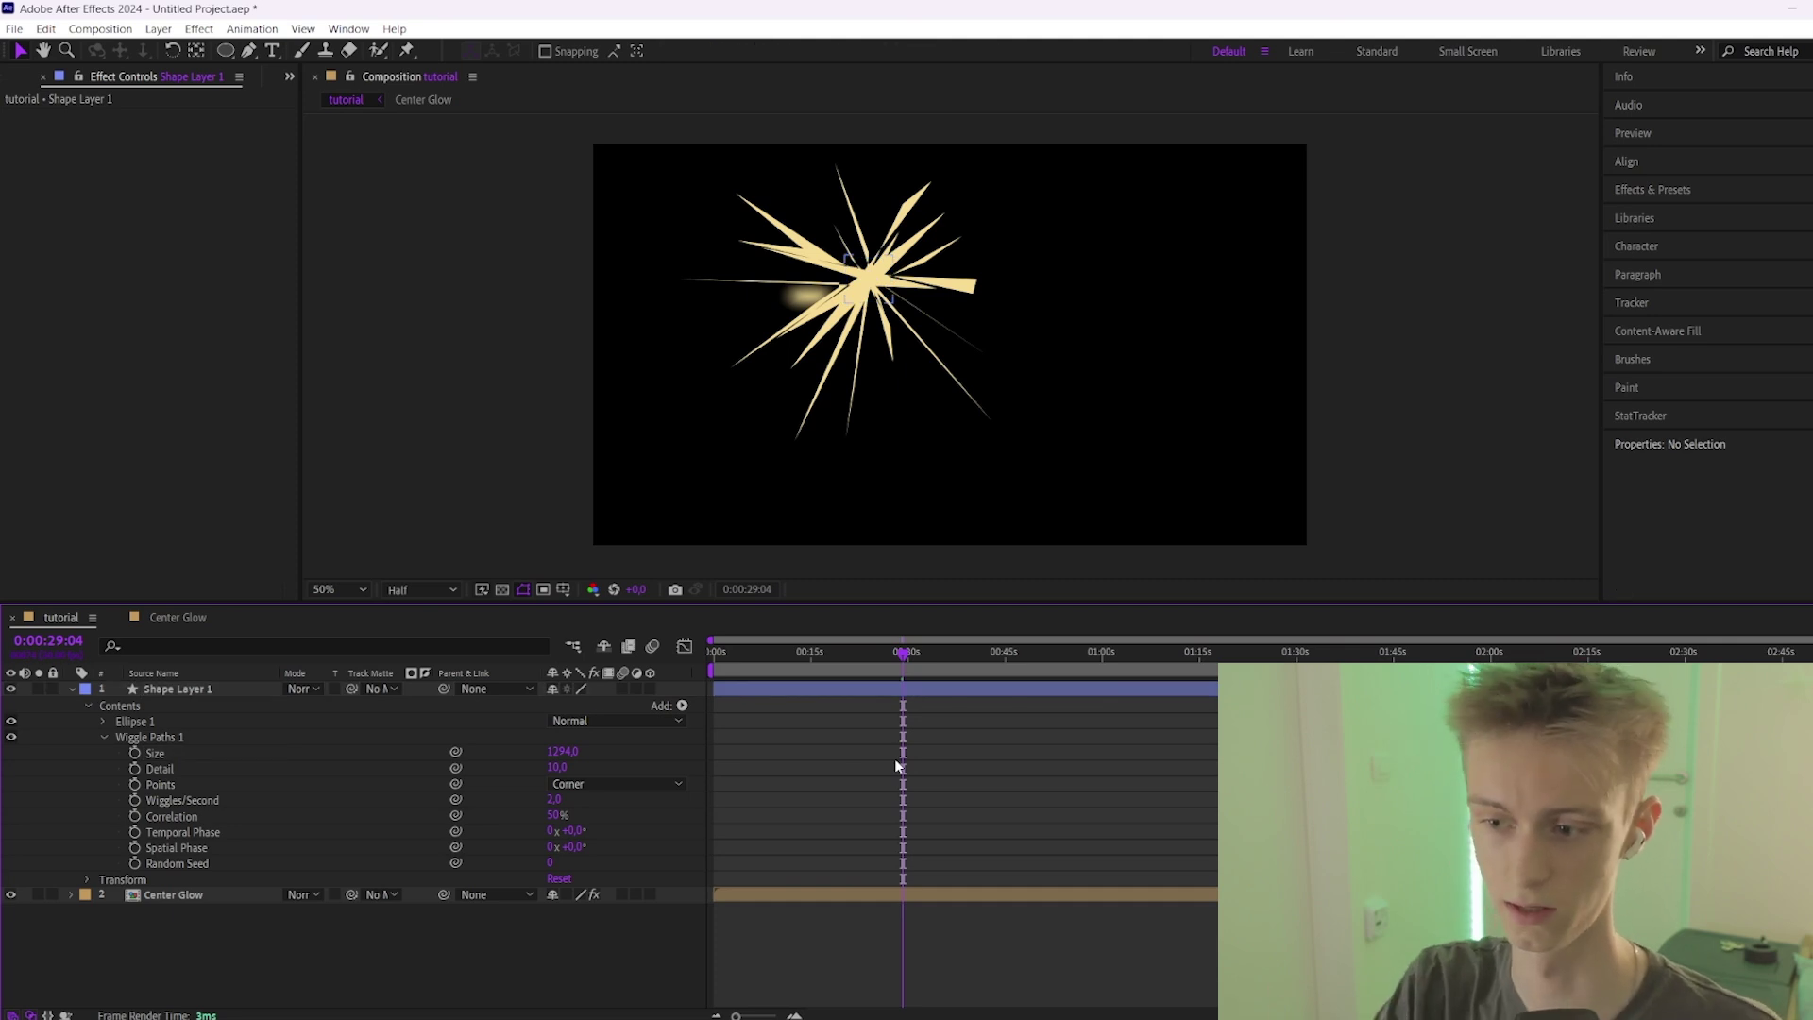
left_click(561, 750)
type("924")
key("Return")
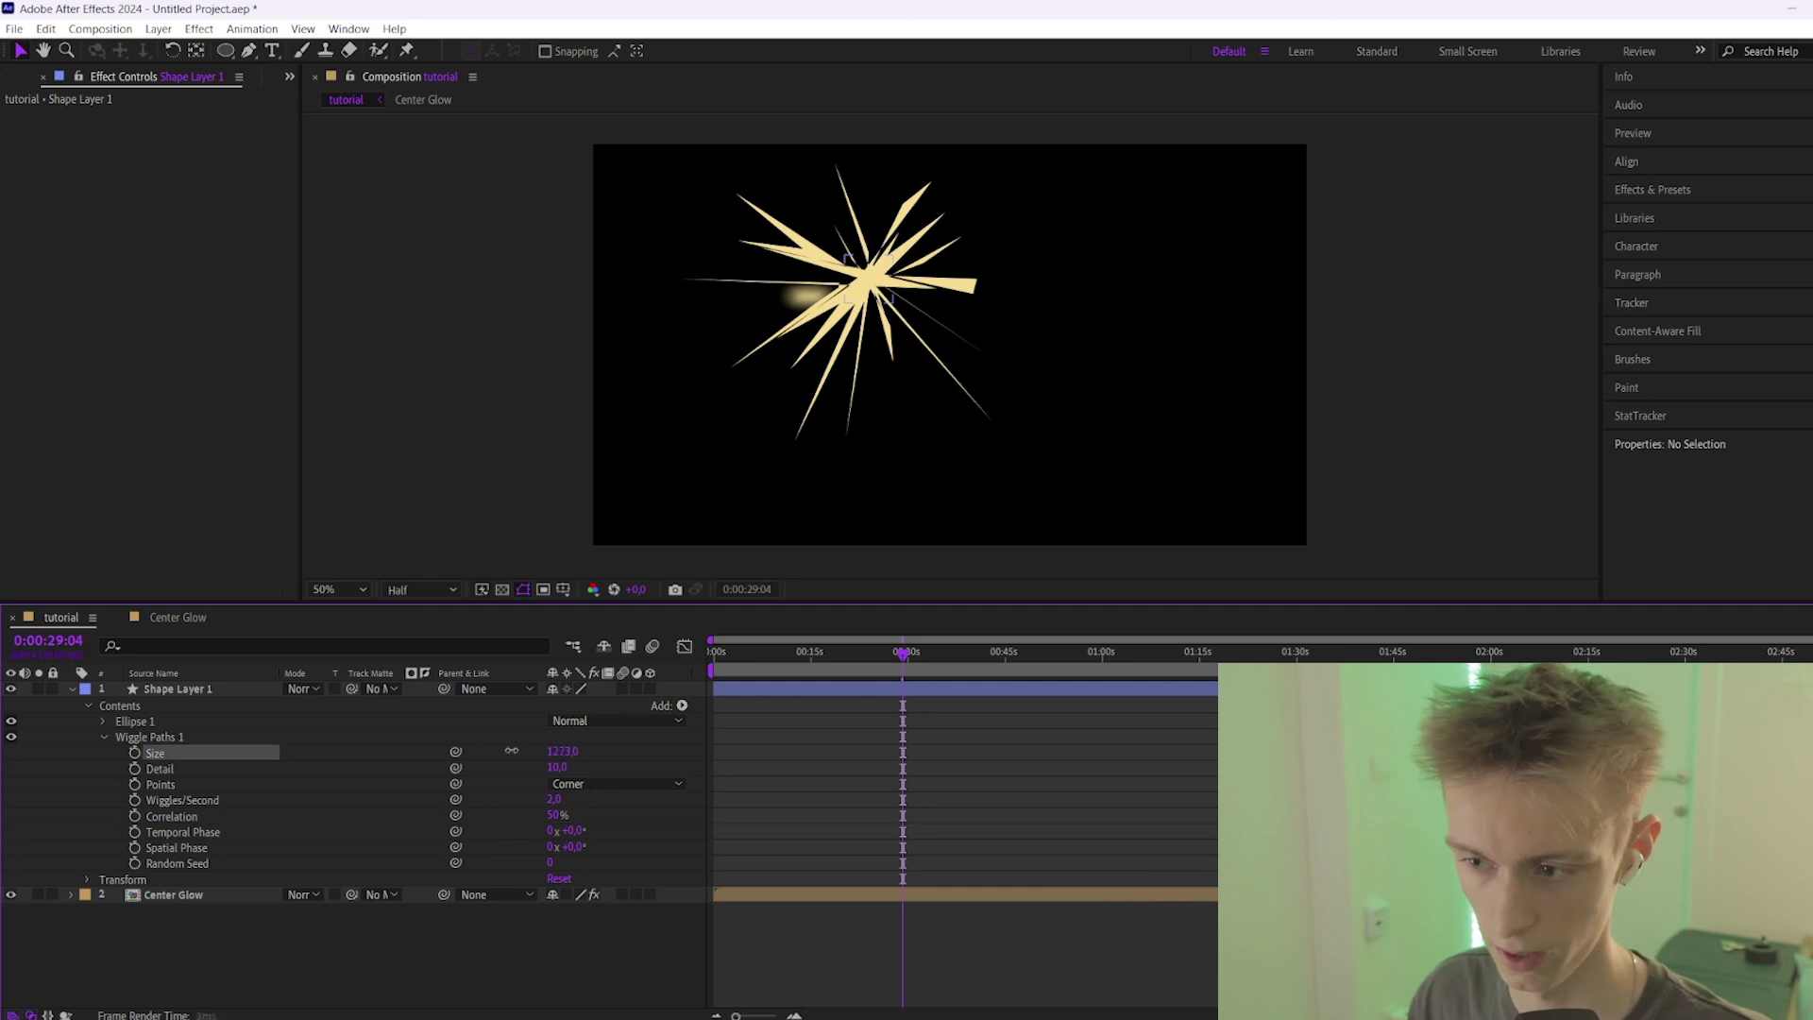
left_click_drag(559, 750, 453, 751)
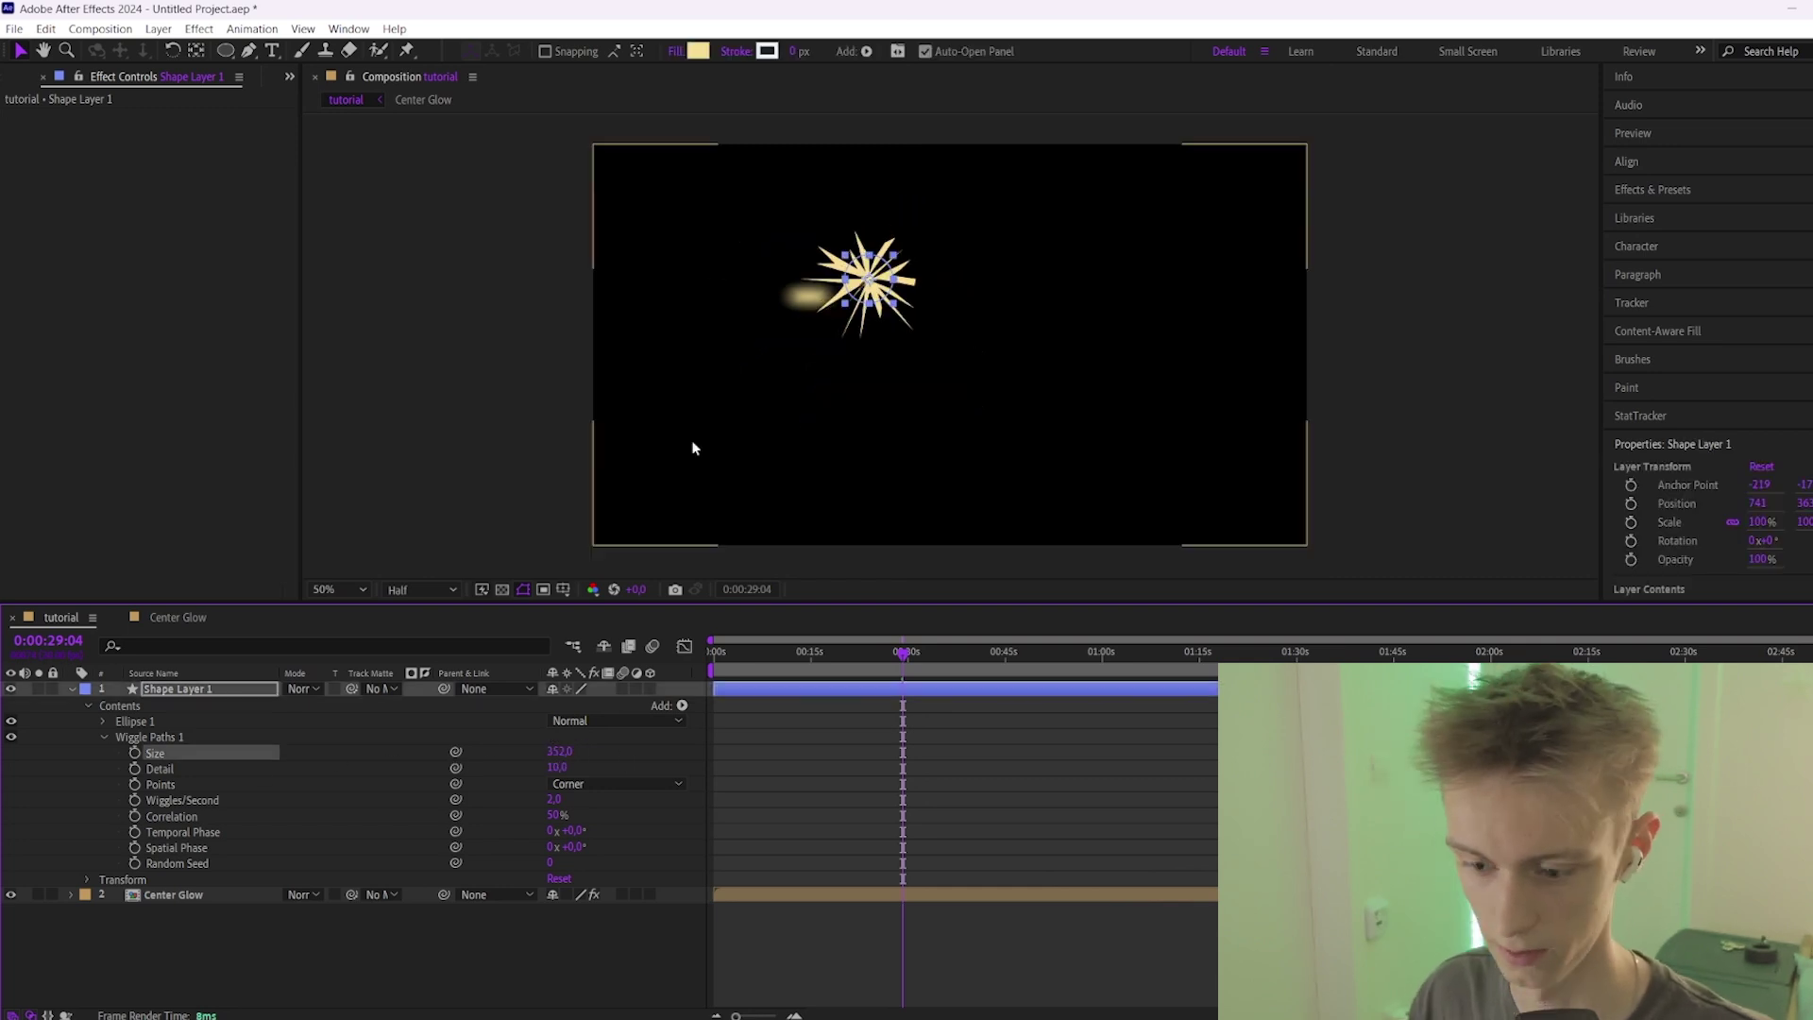
left_click_drag(557, 767, 580, 776)
left_click(559, 766)
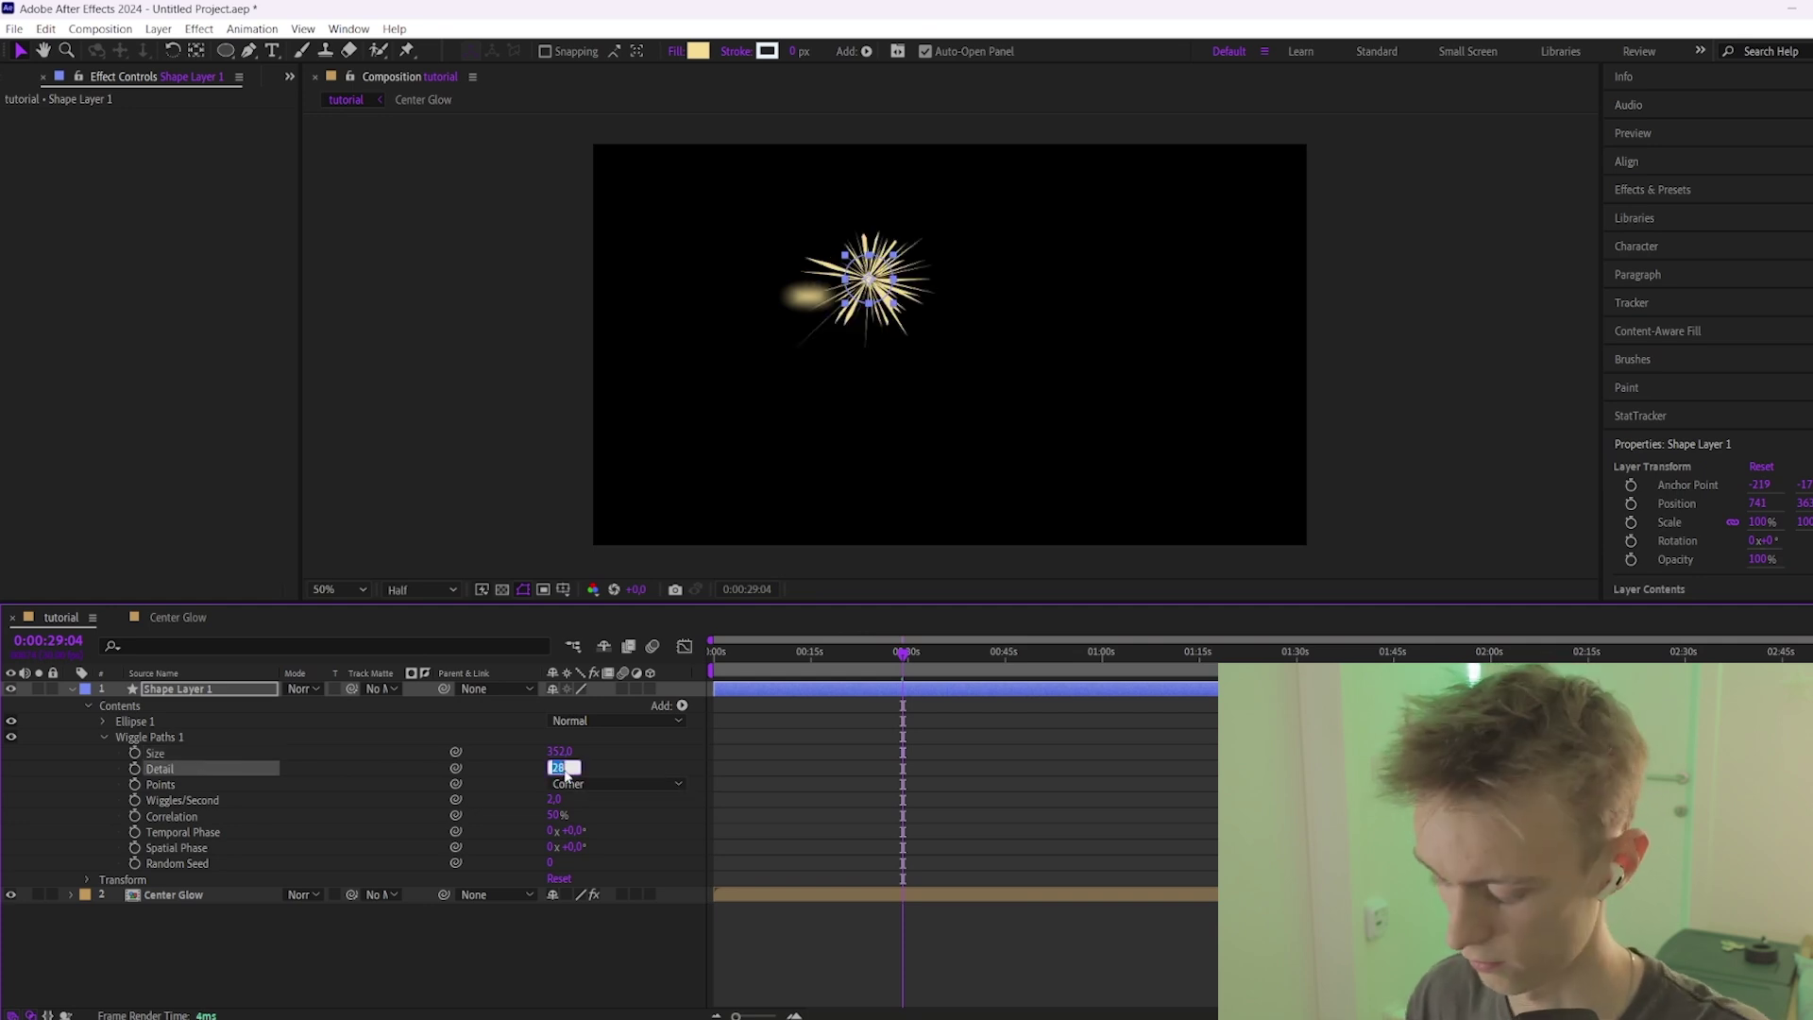
key("Return")
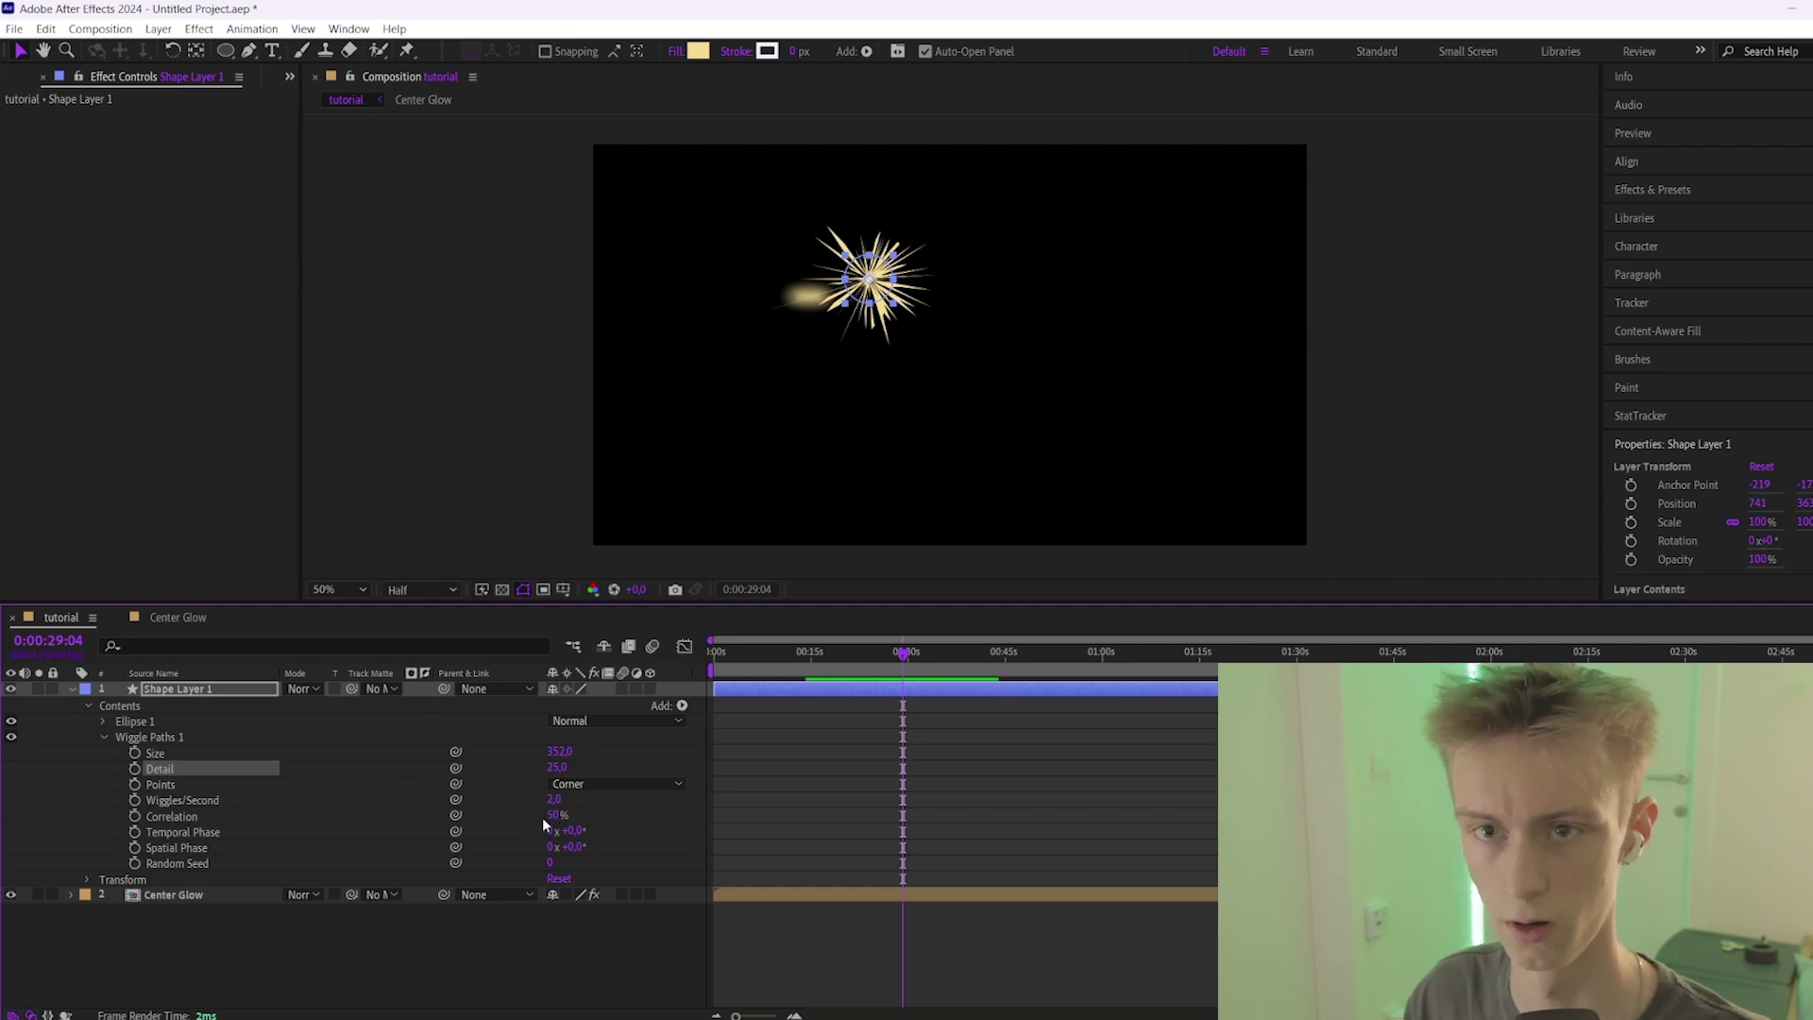
Compare Wiggle Paths Correlation at 40% and 100%, settling on 40%.
left_click(557, 814)
type("40")
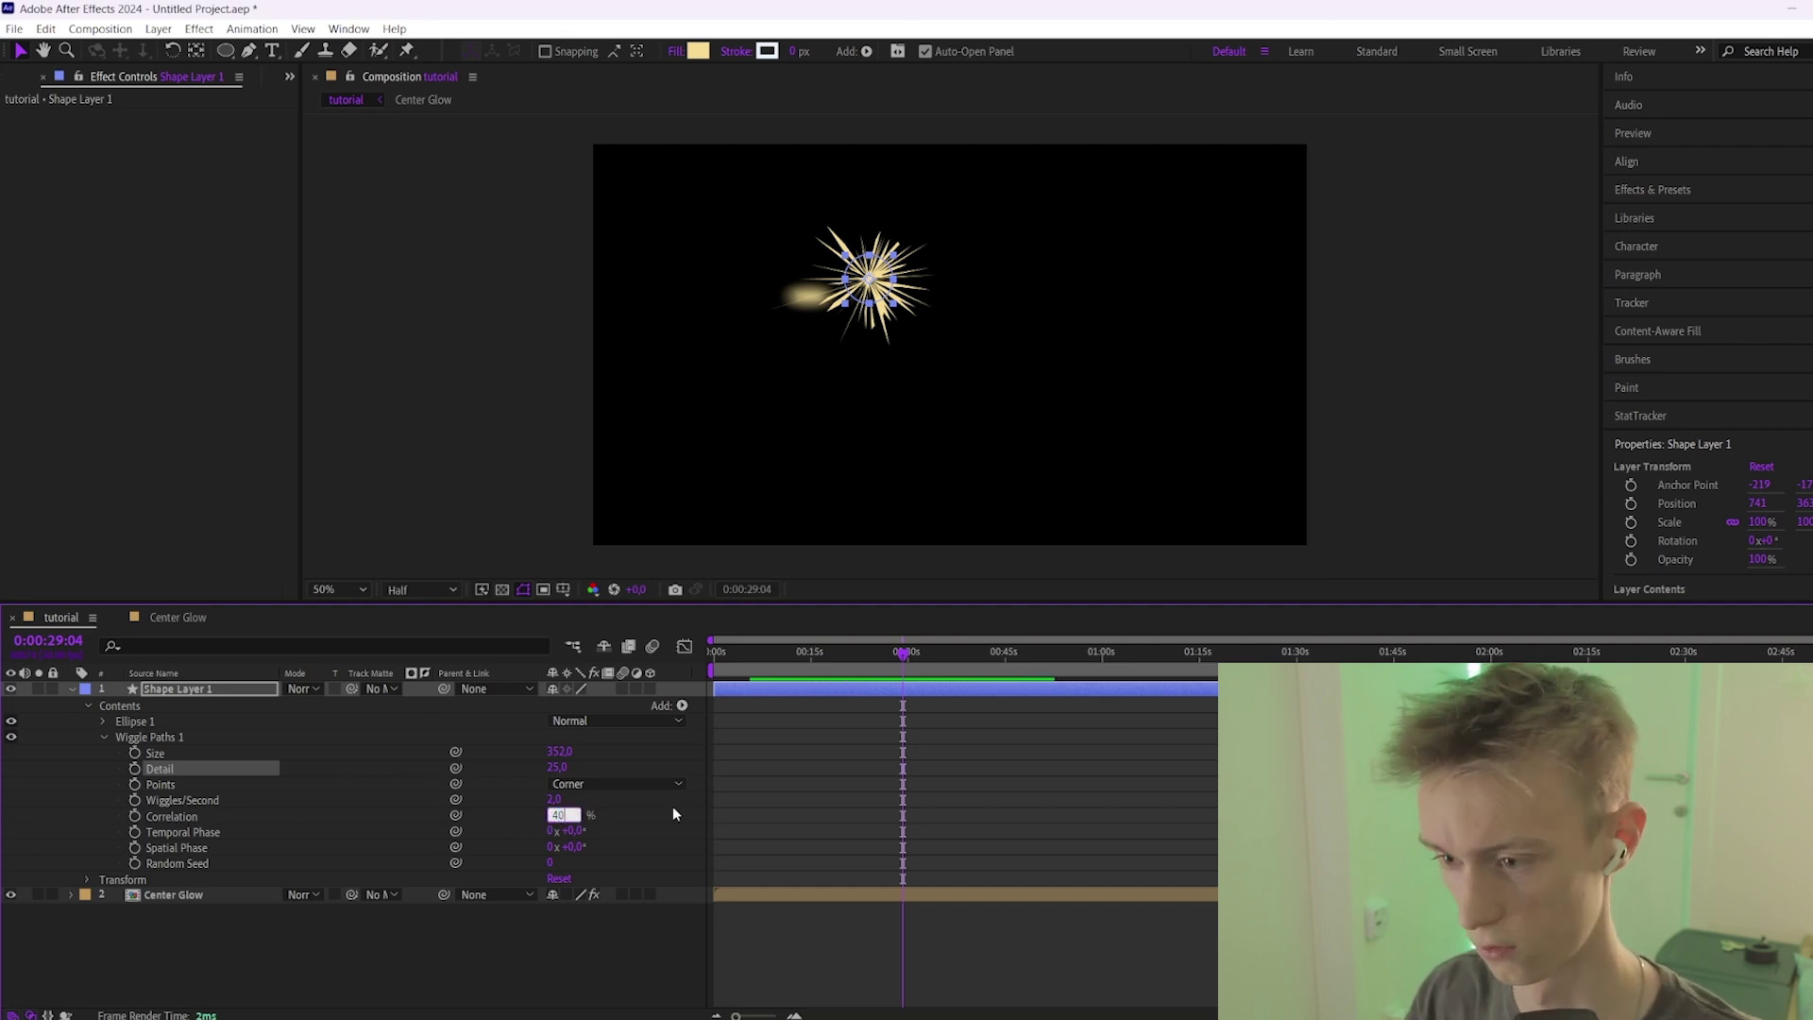
key("Return")
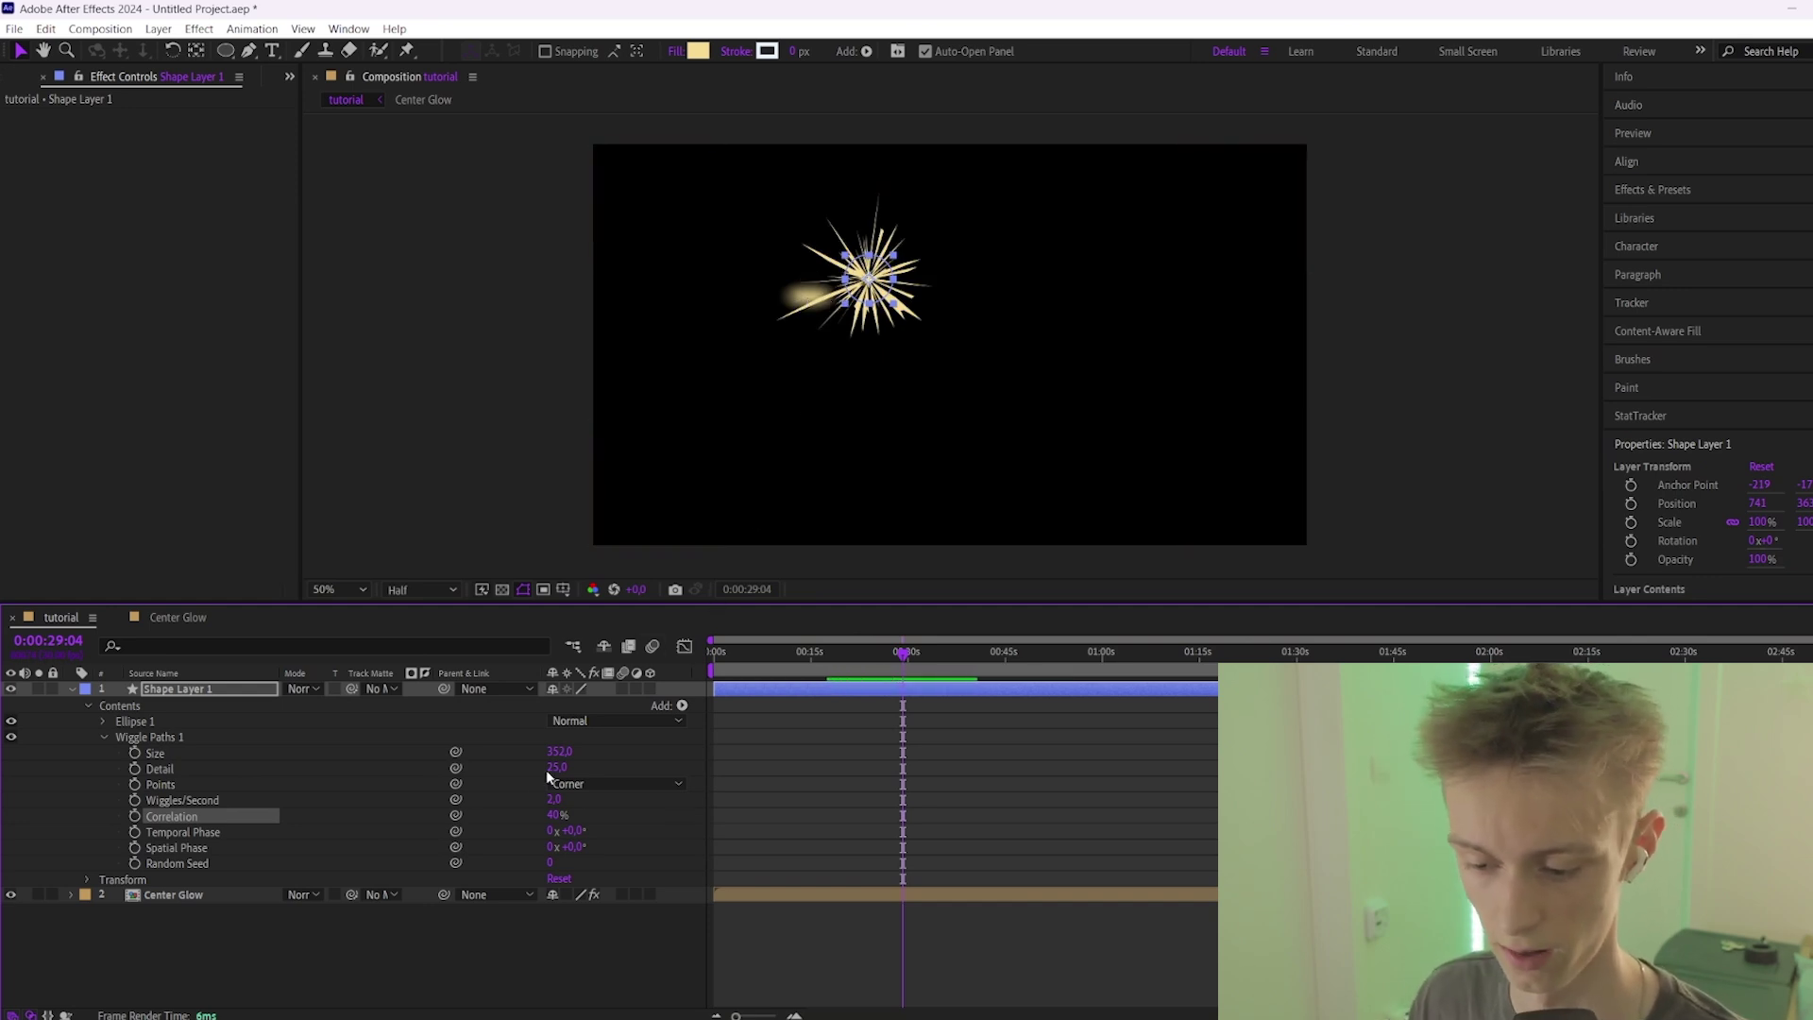
left_click(557, 814)
type("10")
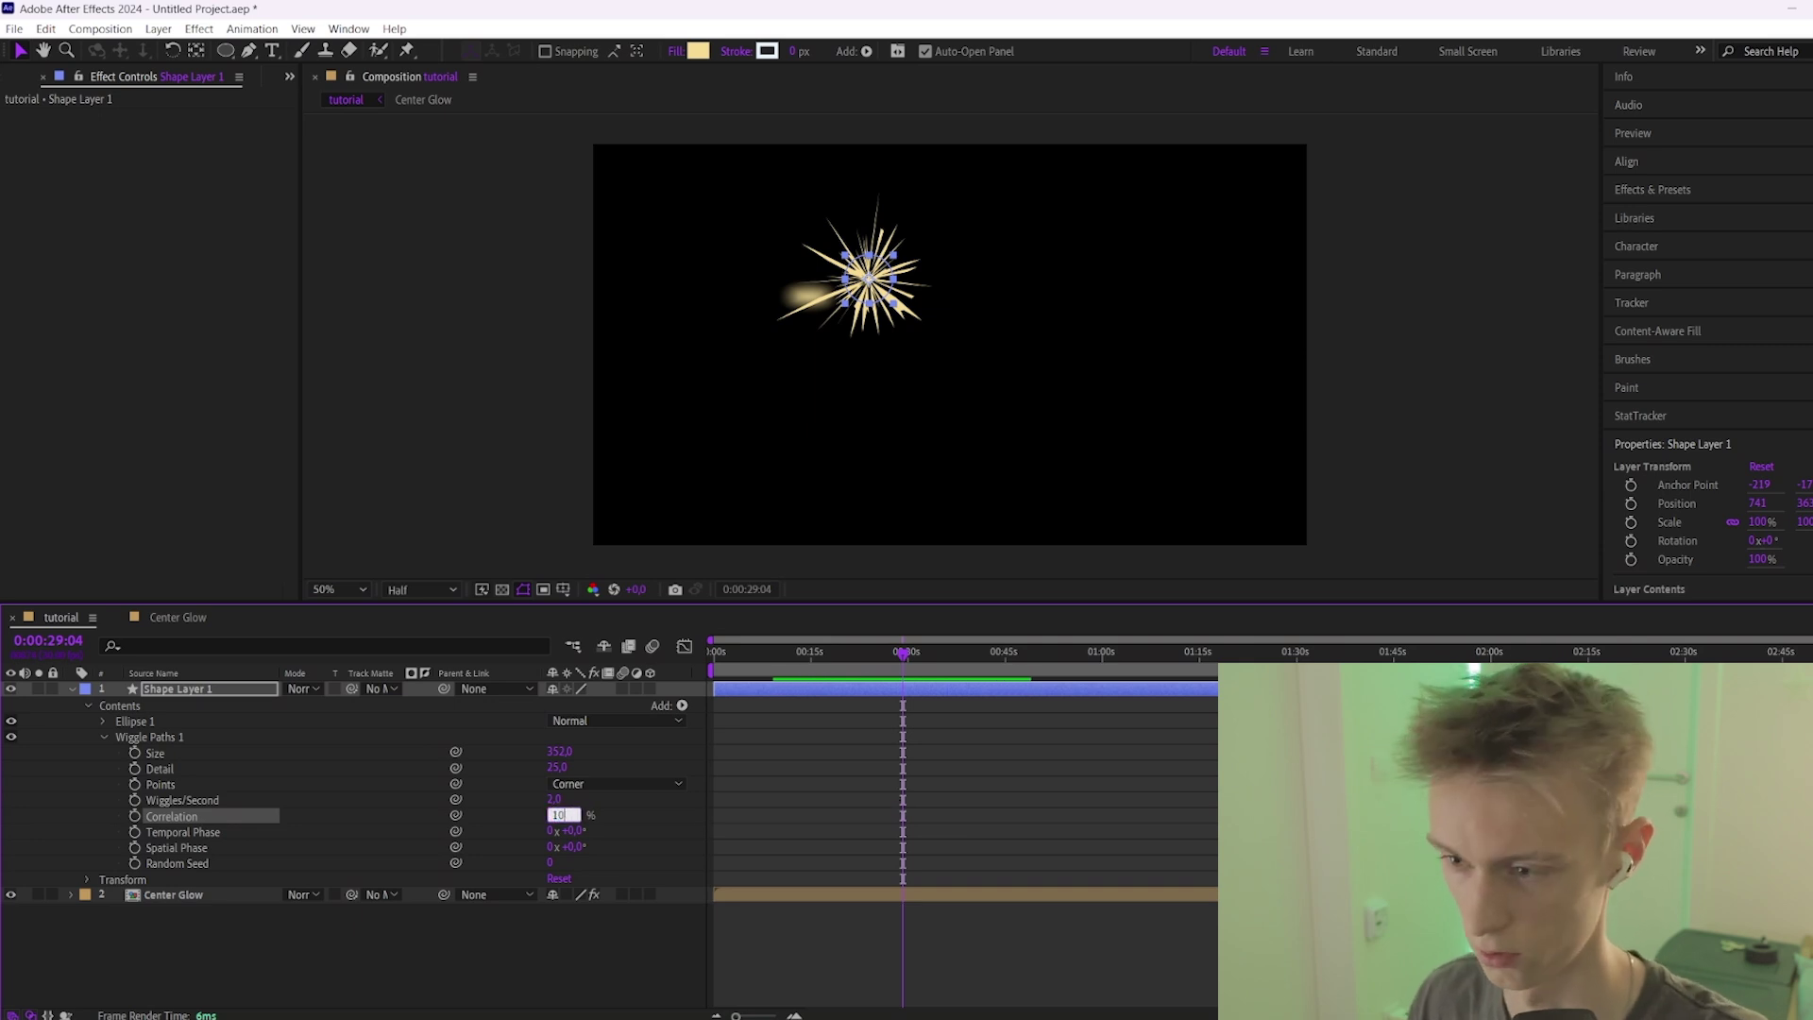
type("0")
key("Return")
mouse_move(925, 649)
left_mouse_down()
mouse_move(1018, 664)
mouse_move(929, 672)
left_mouse_up()
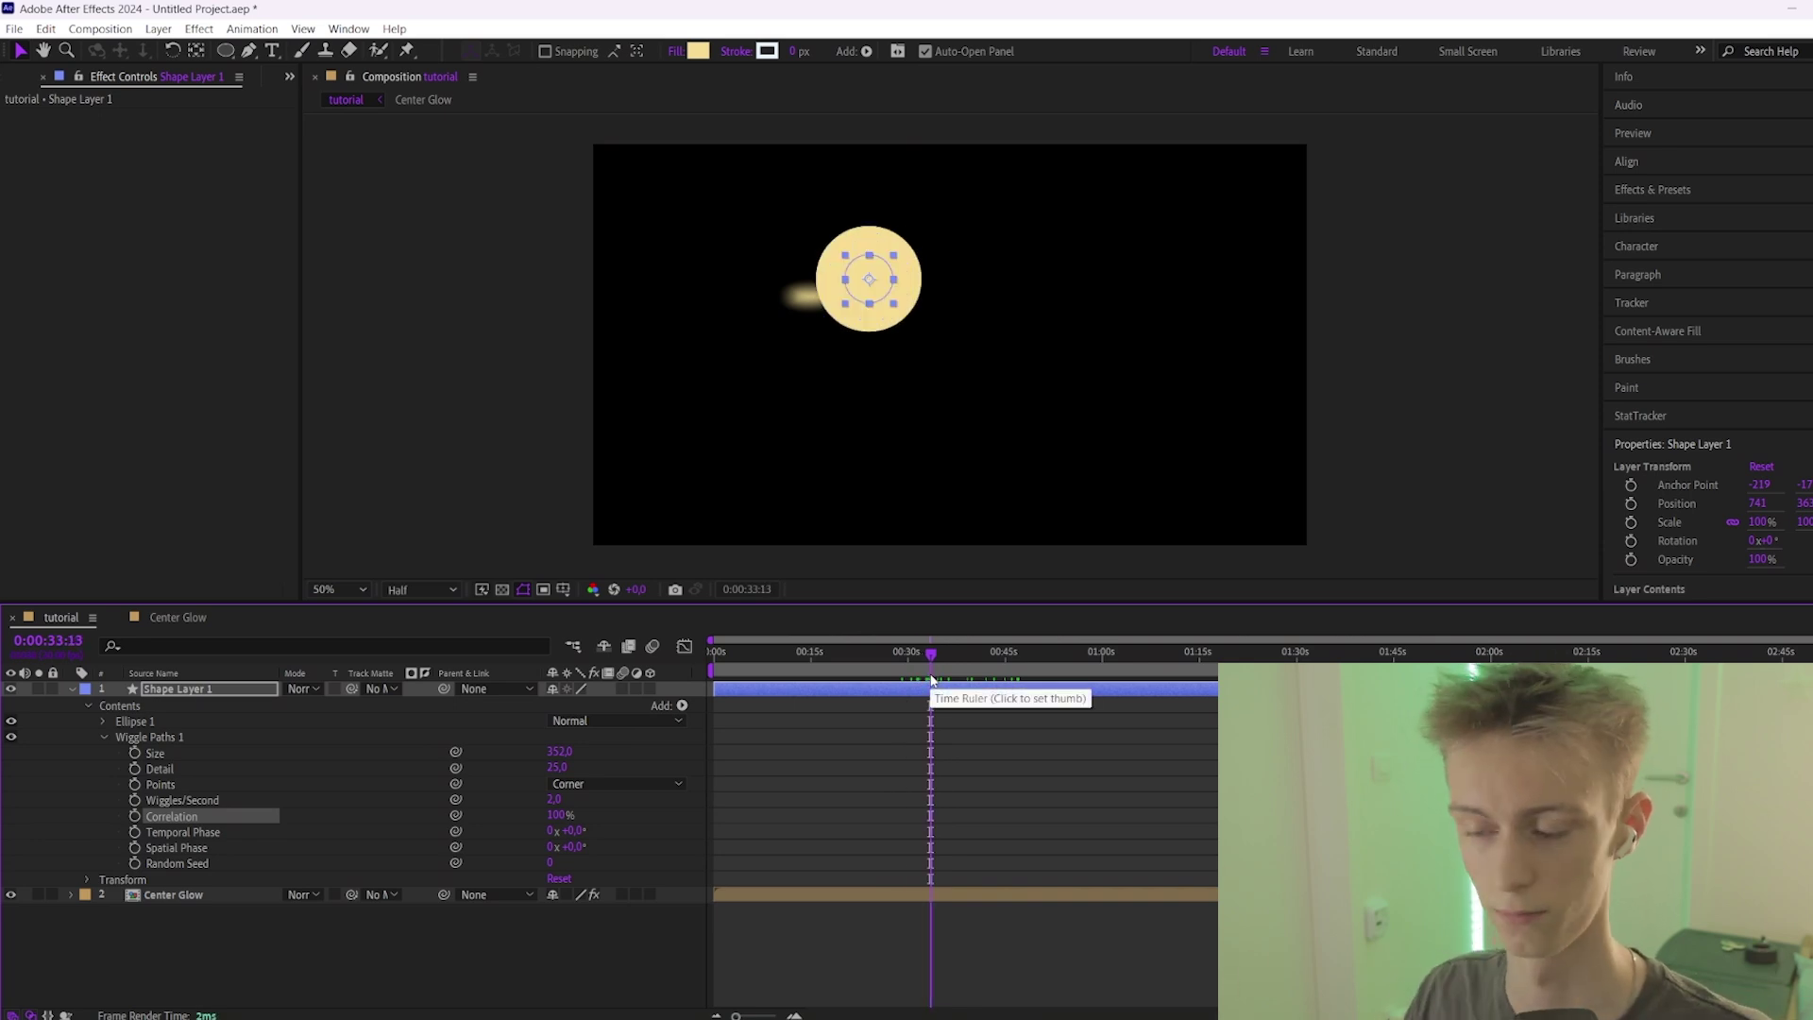
left_click(557, 813)
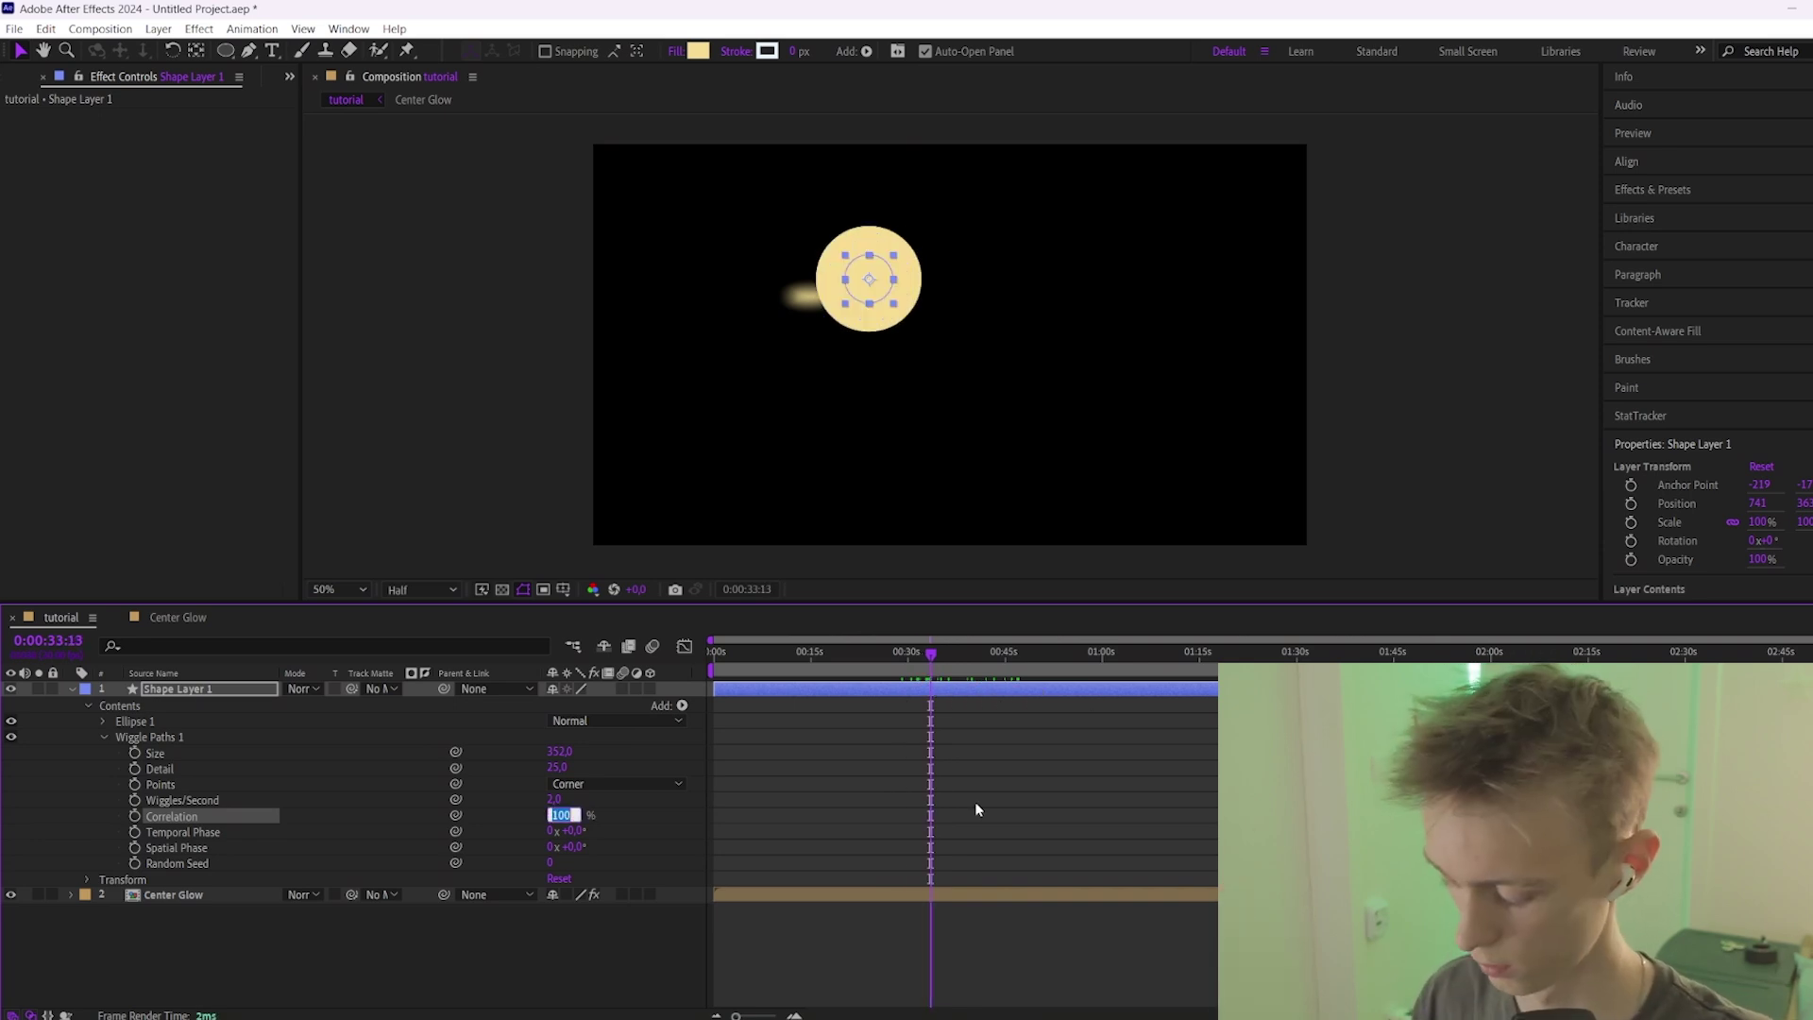
type("40")
key("Return")
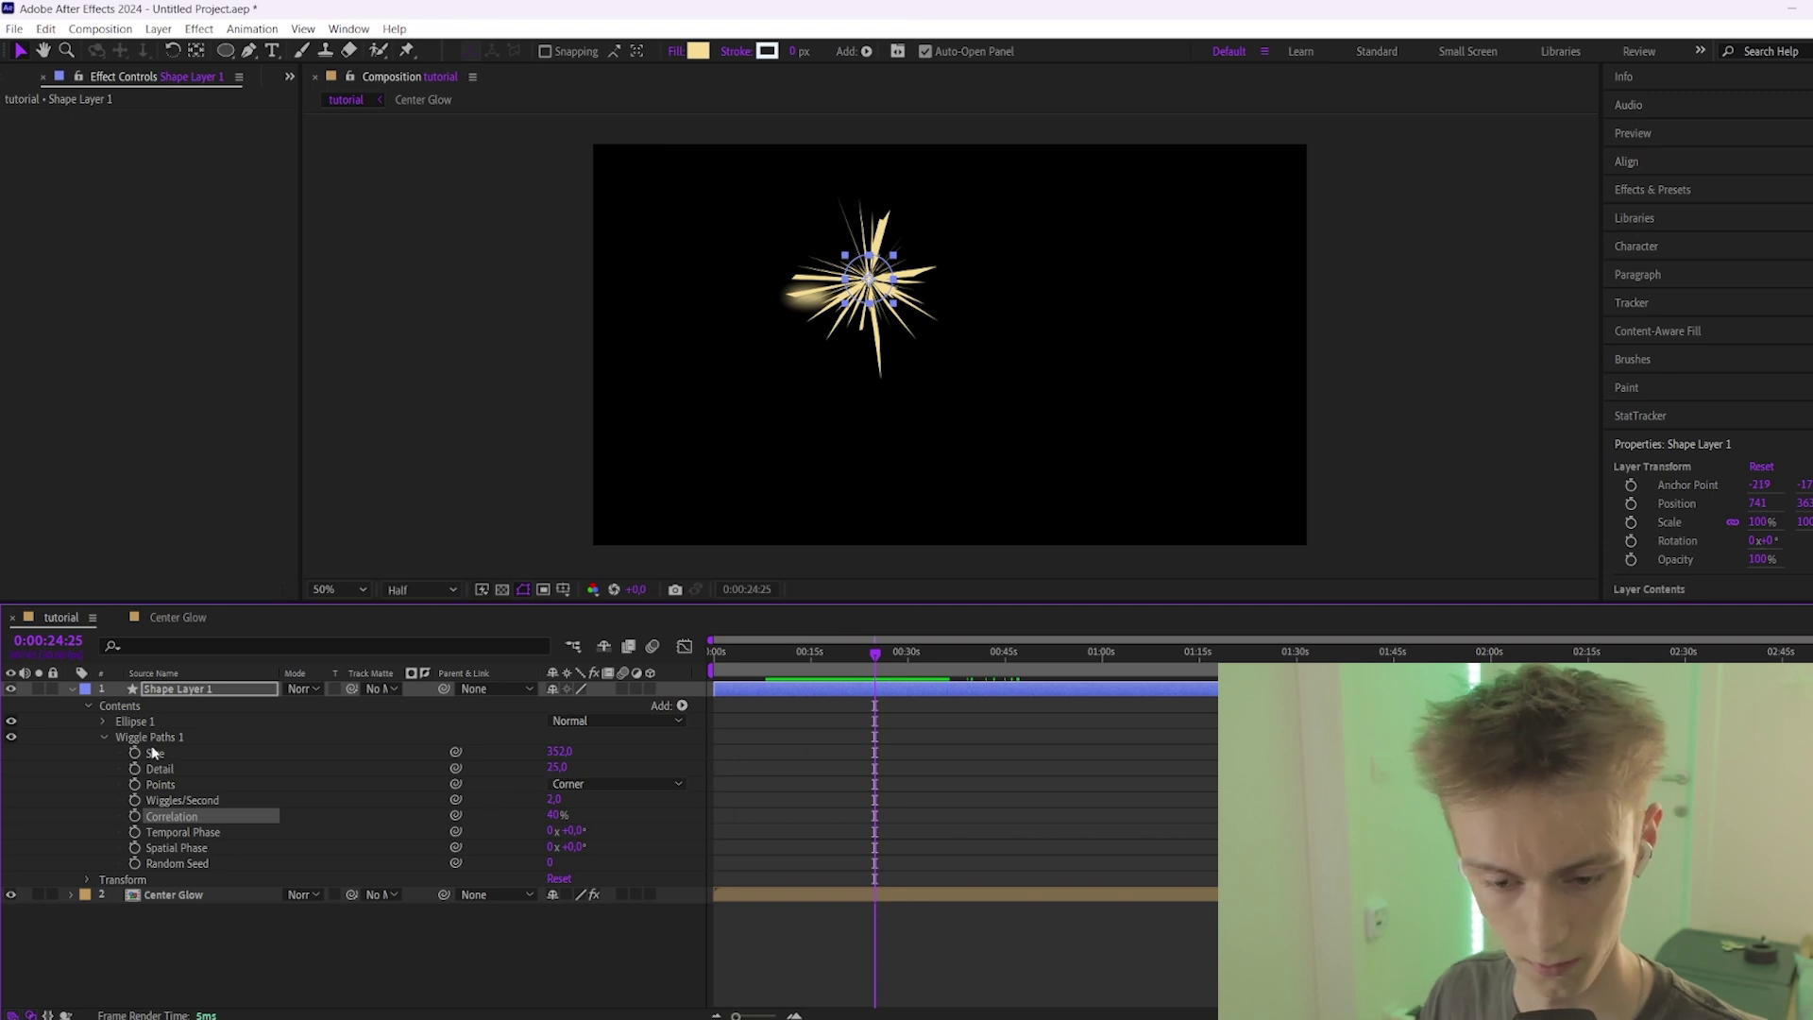
left_click(104, 739)
left_click(72, 690)
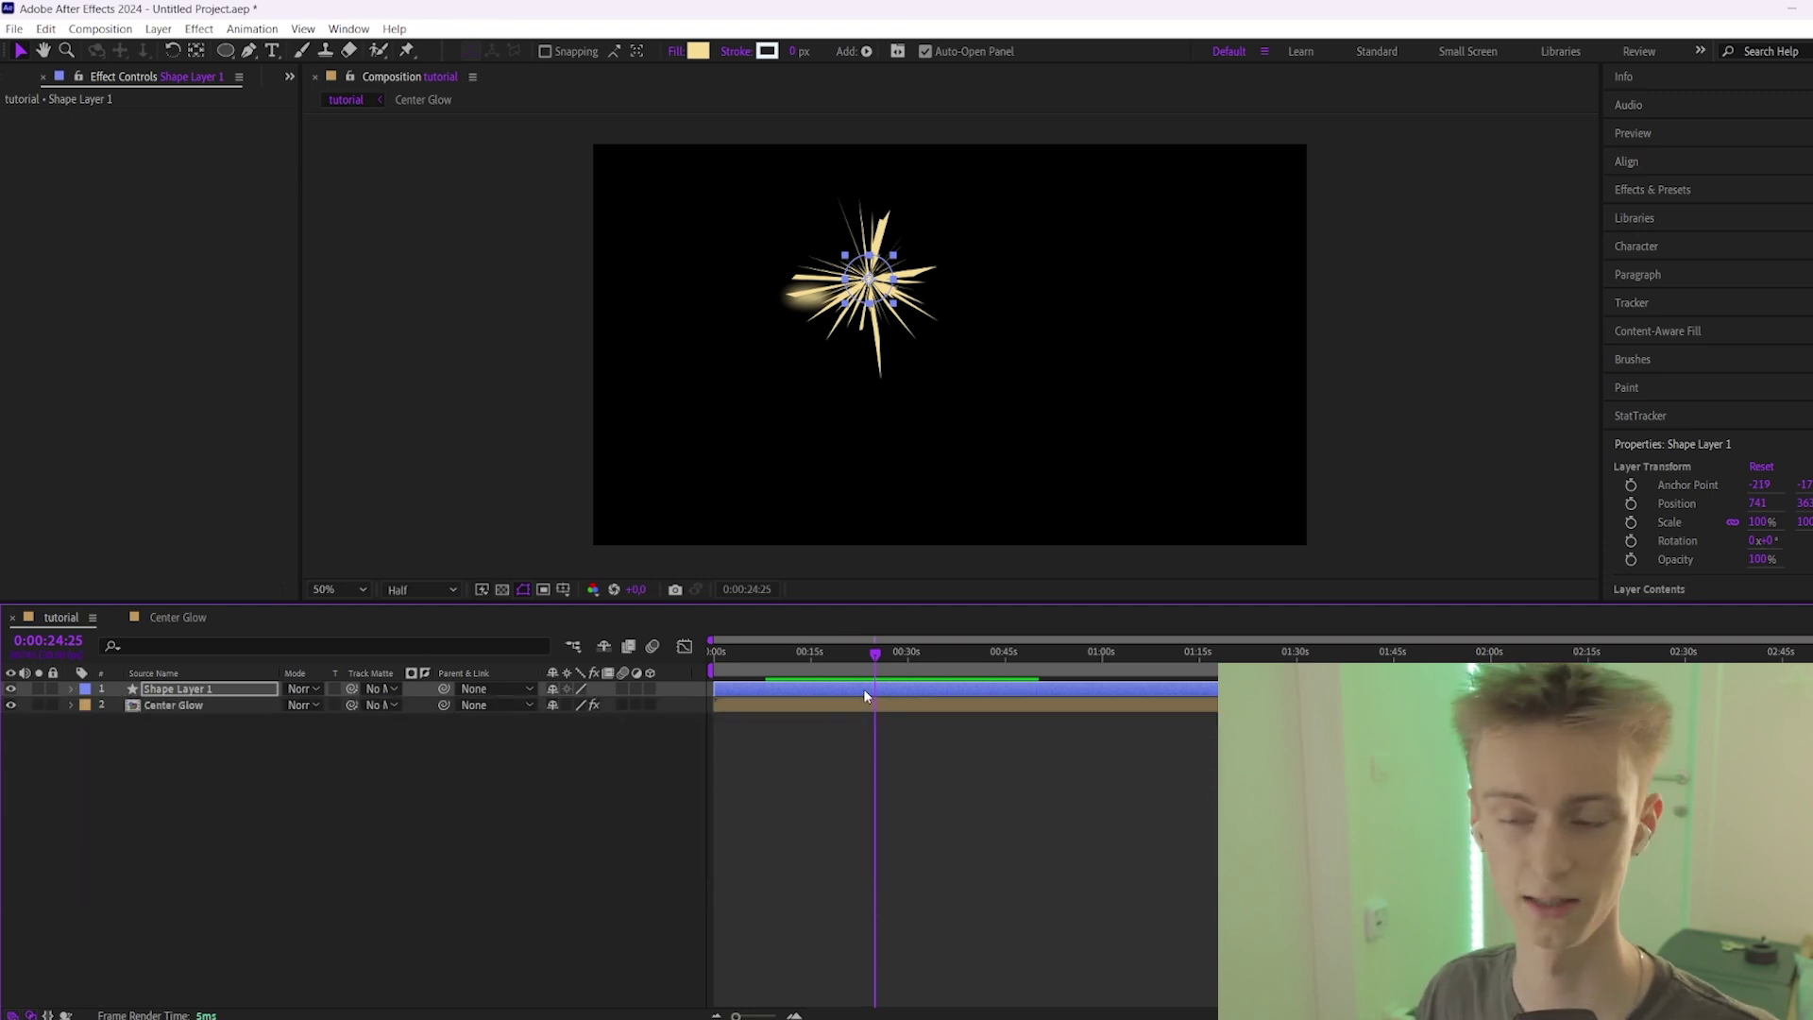
Pre-compose the starburst as 'Light Rays' and apply Camera Lens Blur to it.
right_click(863, 688)
left_click(930, 574)
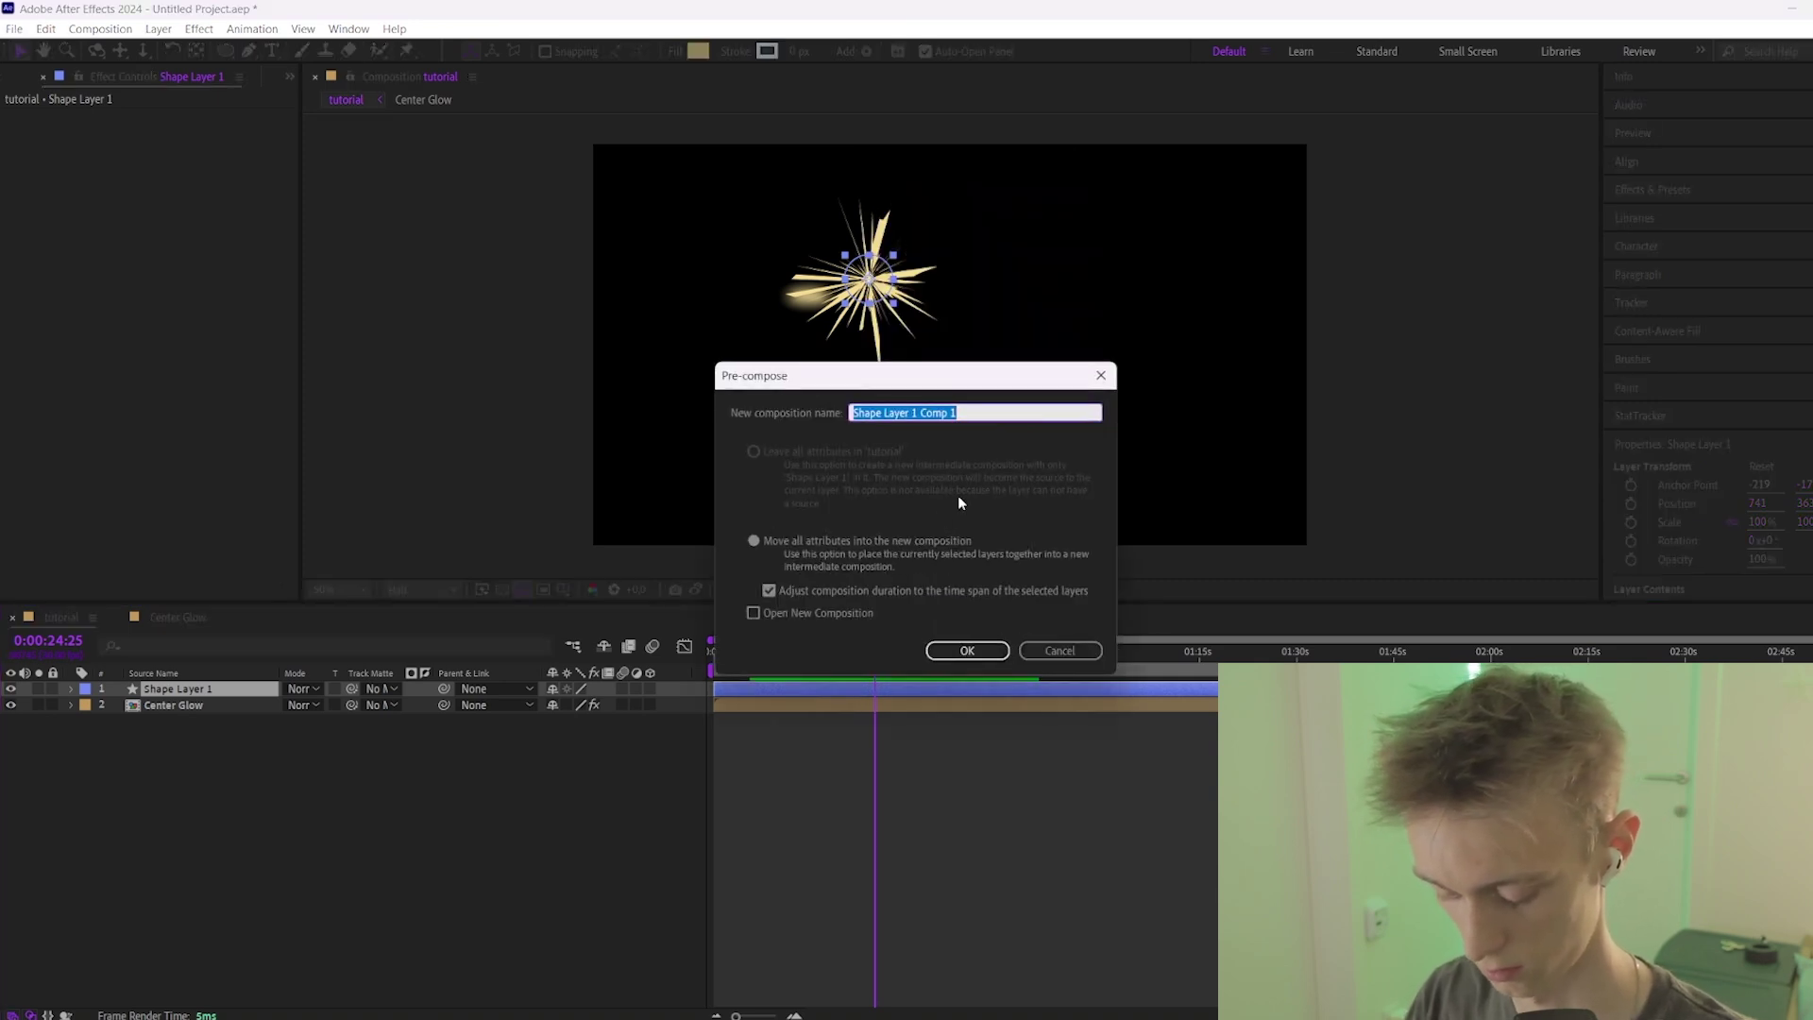
type("Light Rays")
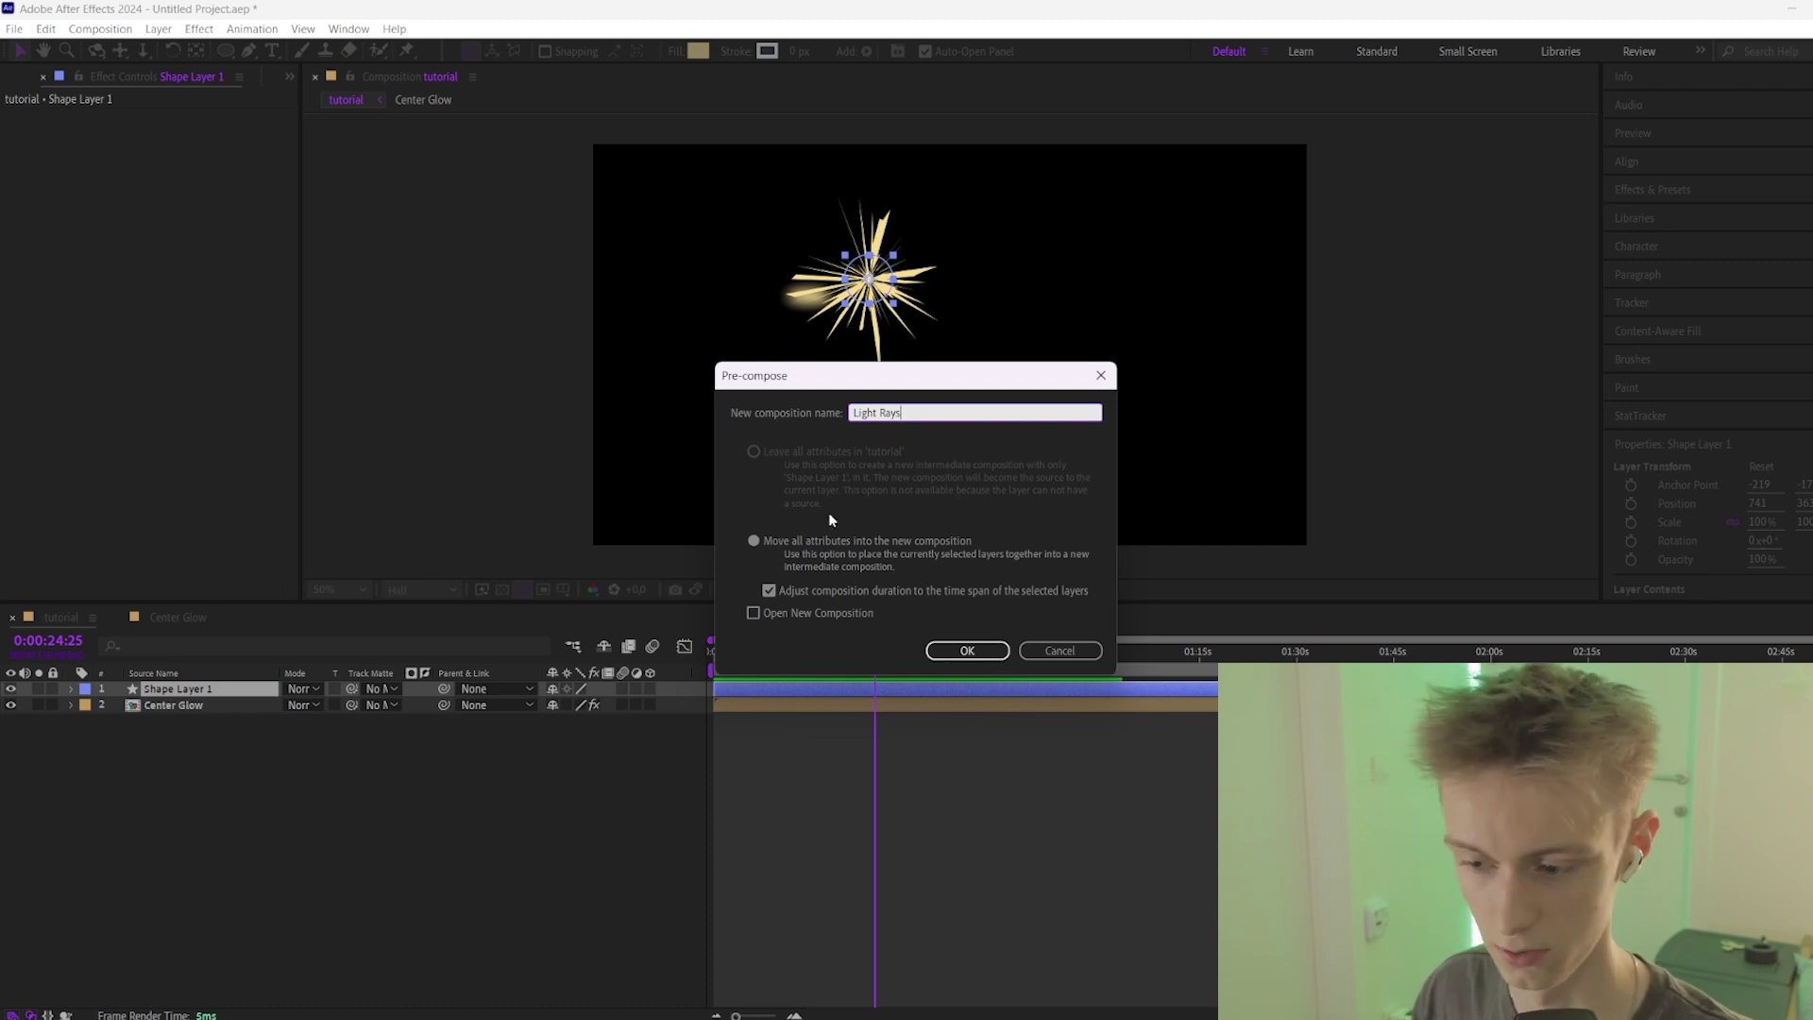
left_click(963, 650)
key("ctrl+space")
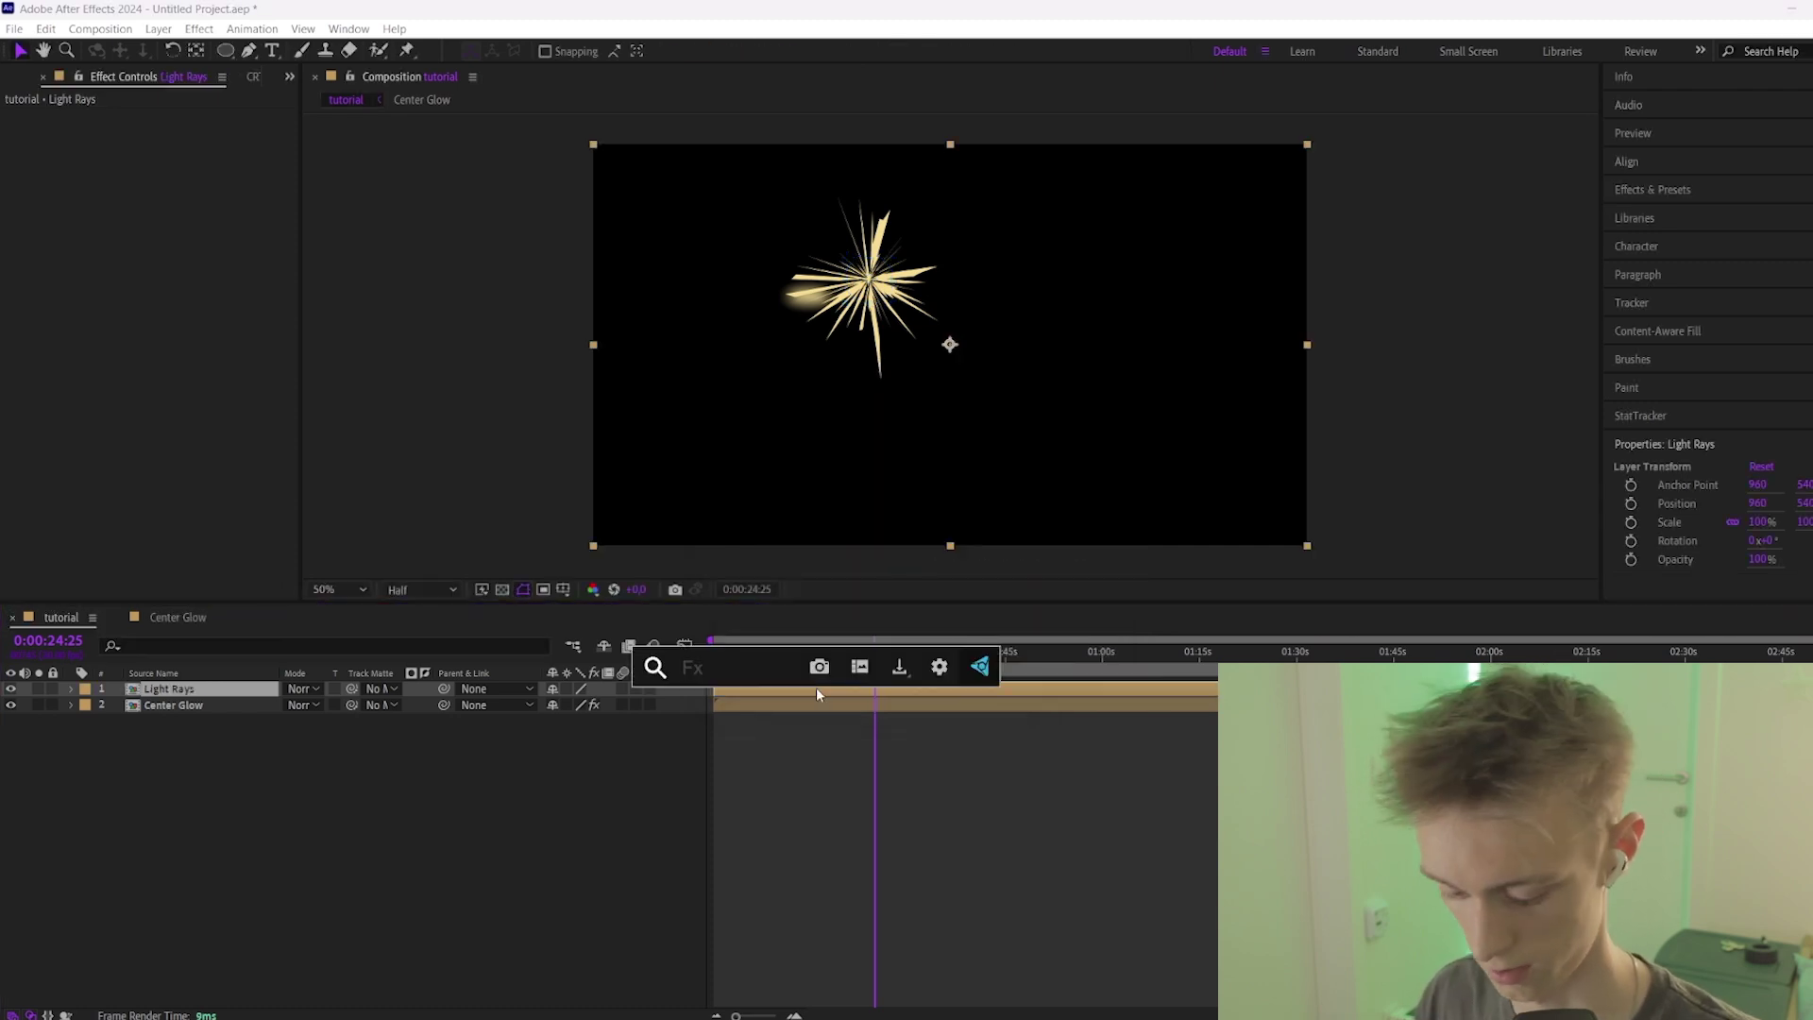
type("camera")
key("Return")
Try Blur Radius values 12, 30 and 2, finally settling on 12.
left_click(171, 131)
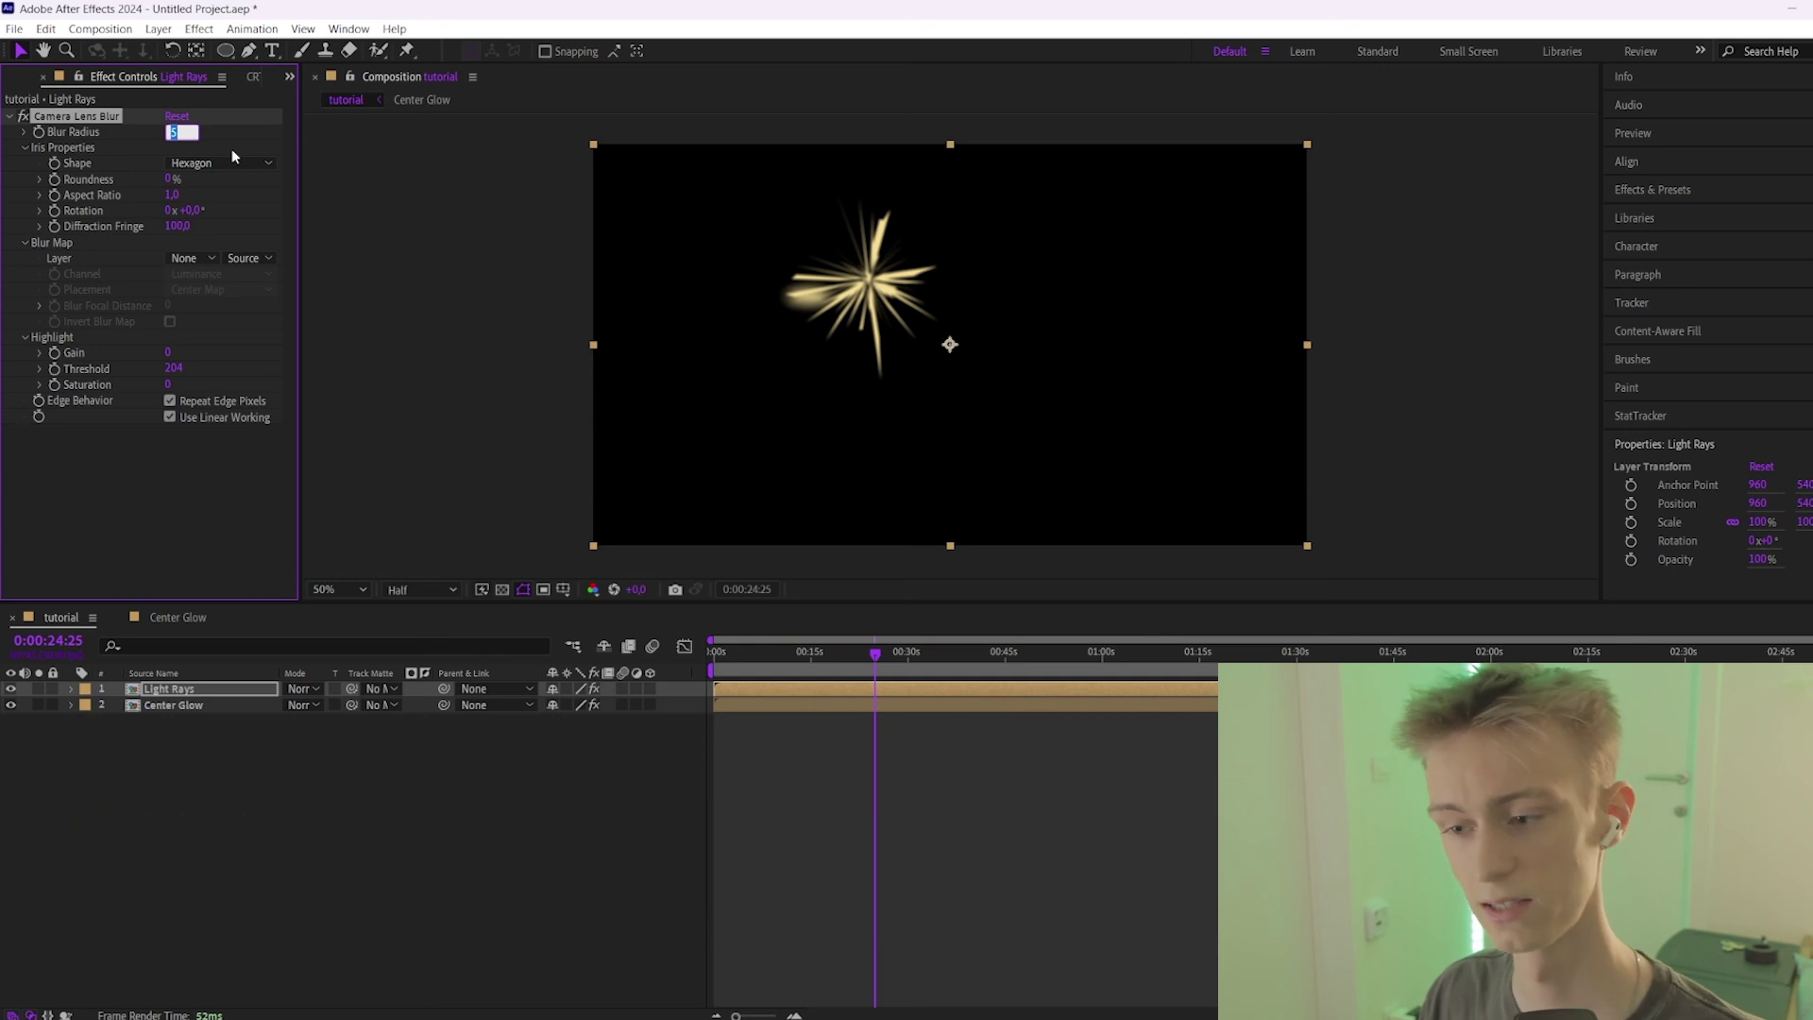
type("12")
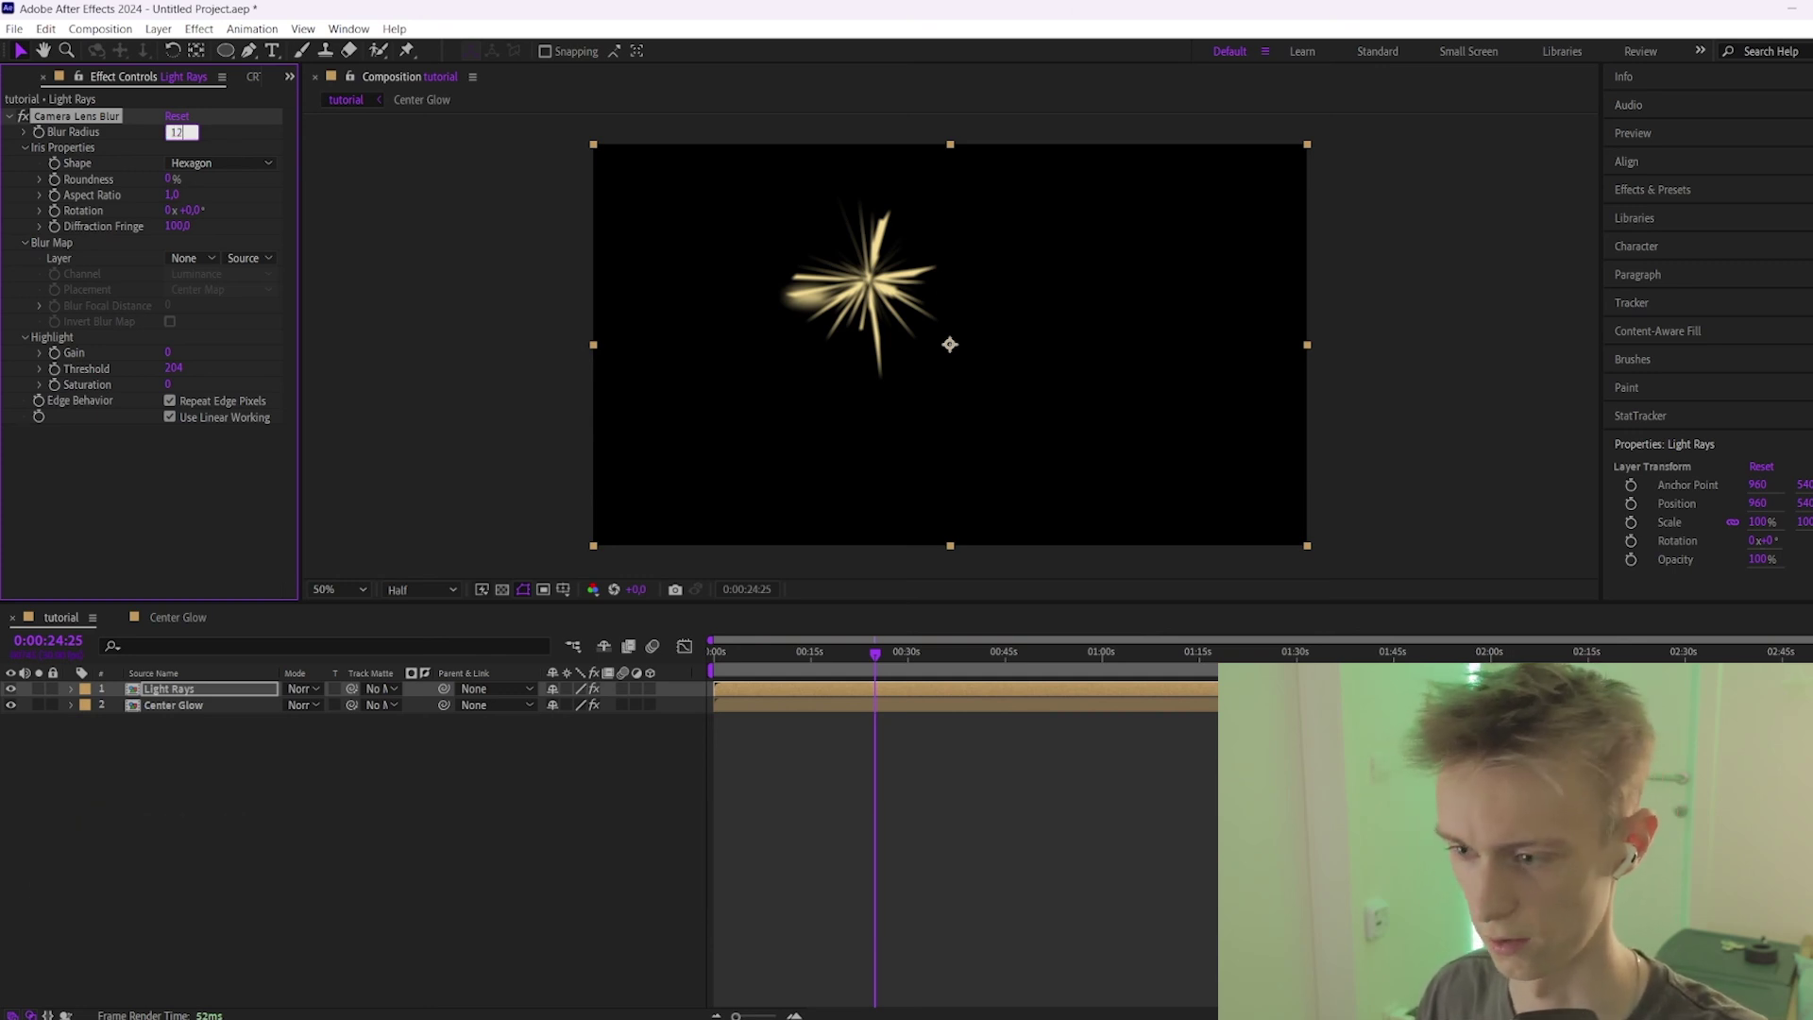
key("Return")
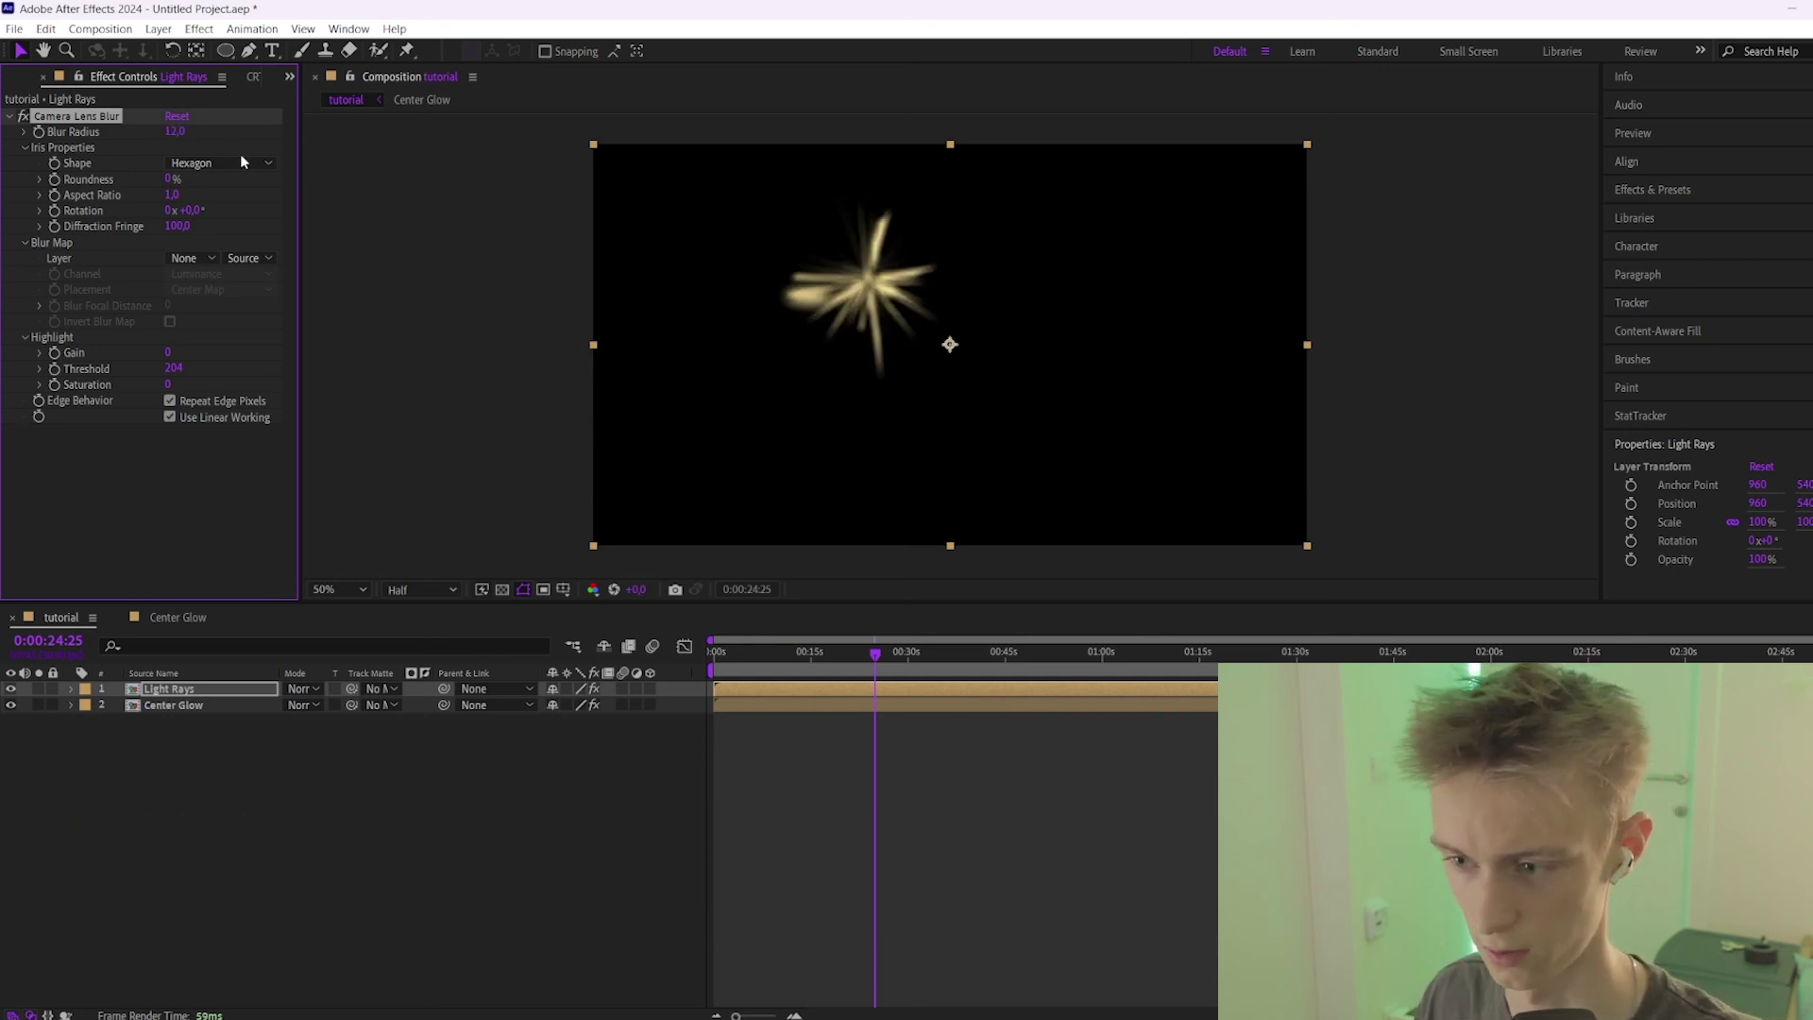
left_click(173, 132)
type("30")
key("Return")
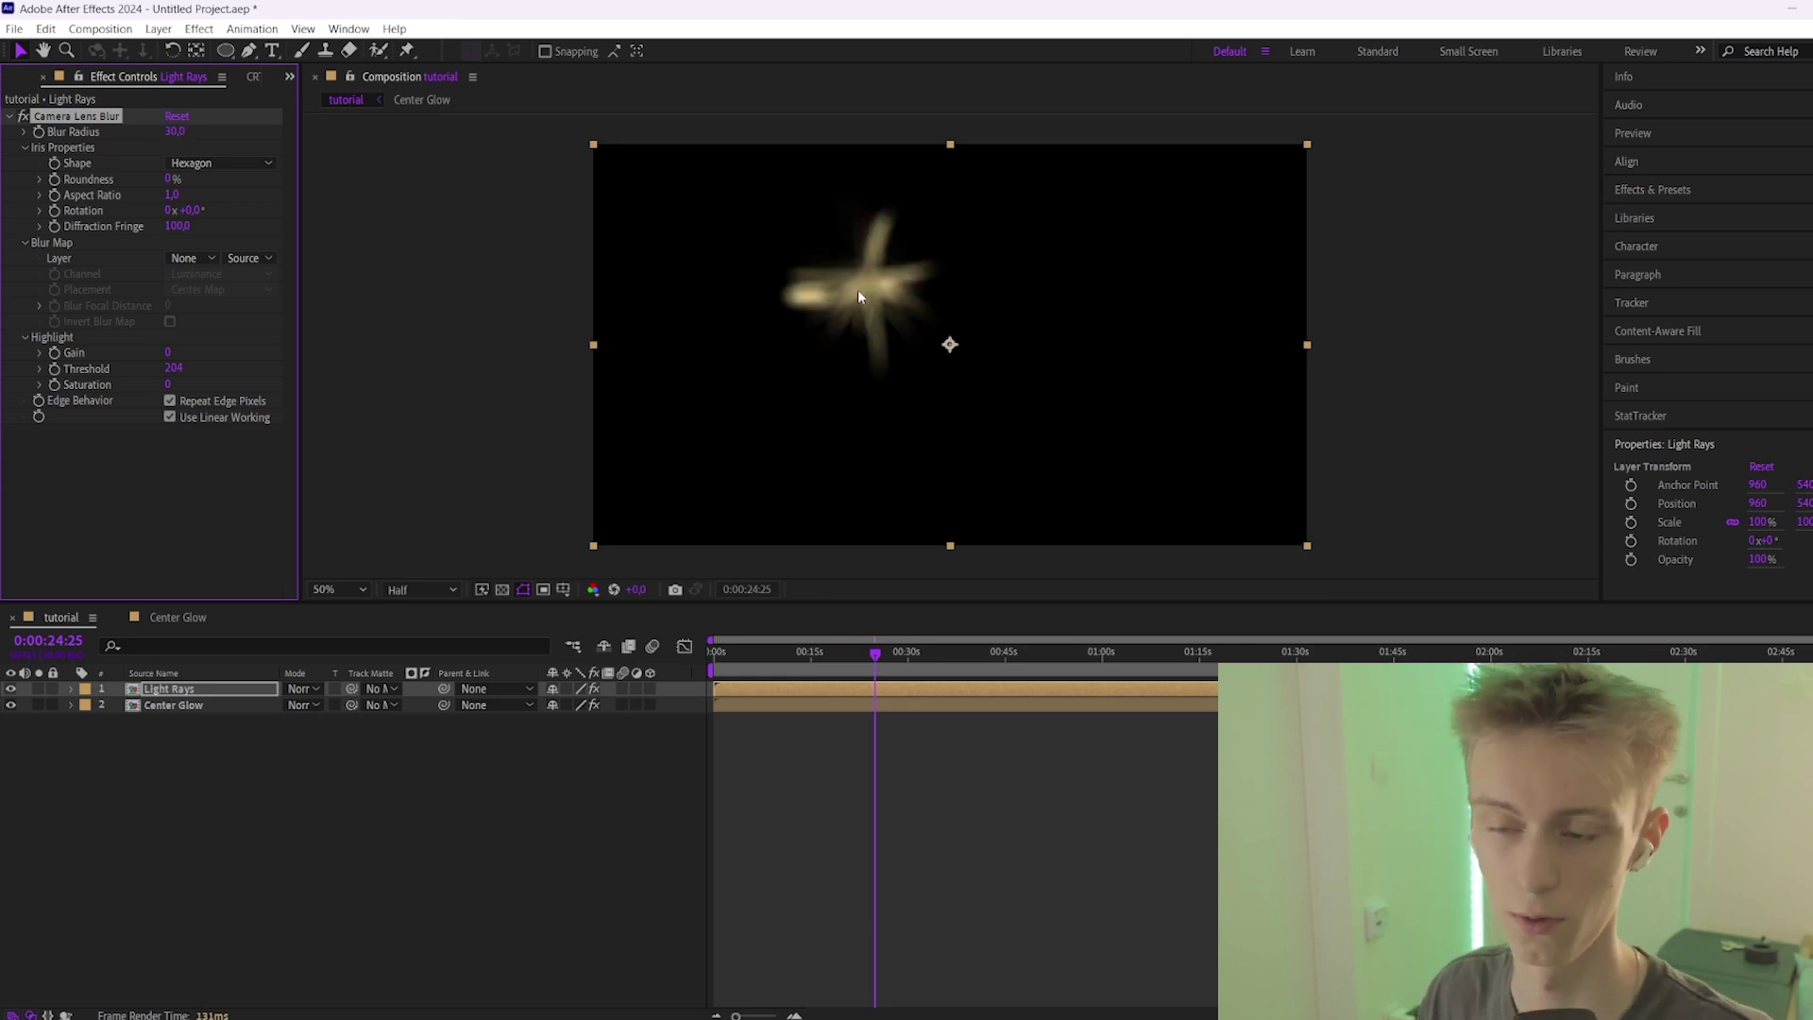
left_click(175, 132)
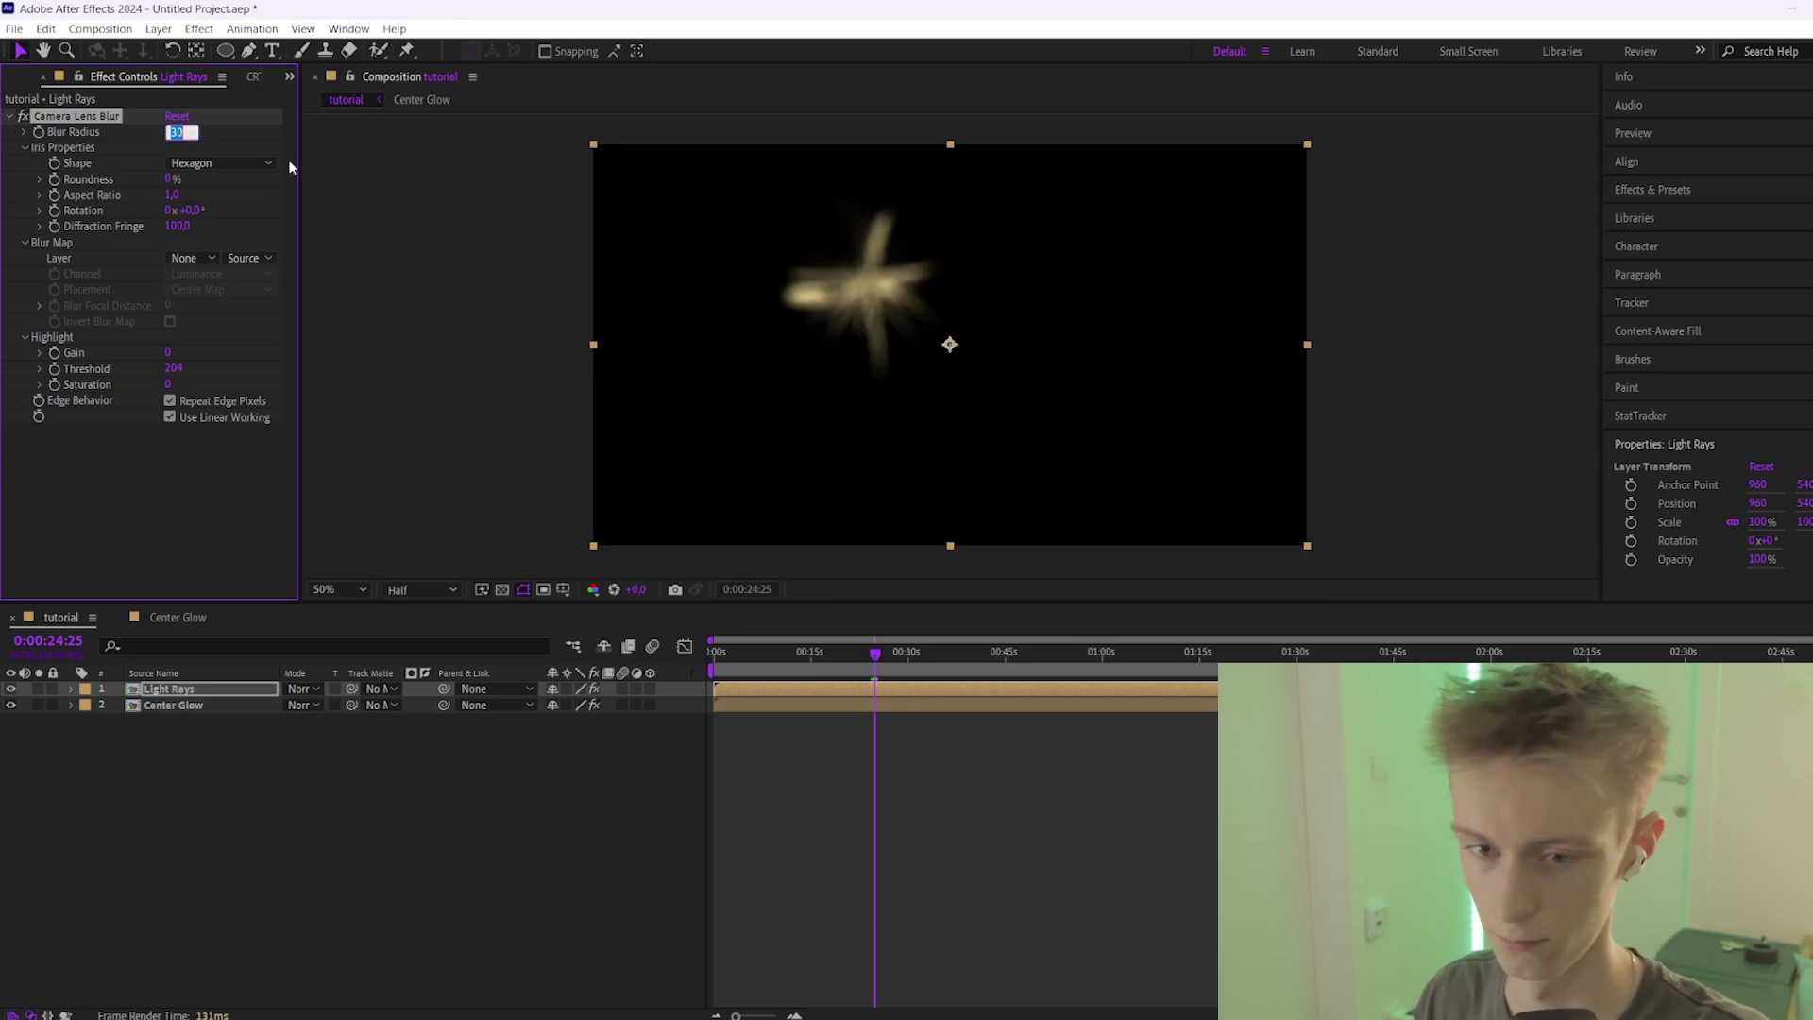
type("2")
key("Return")
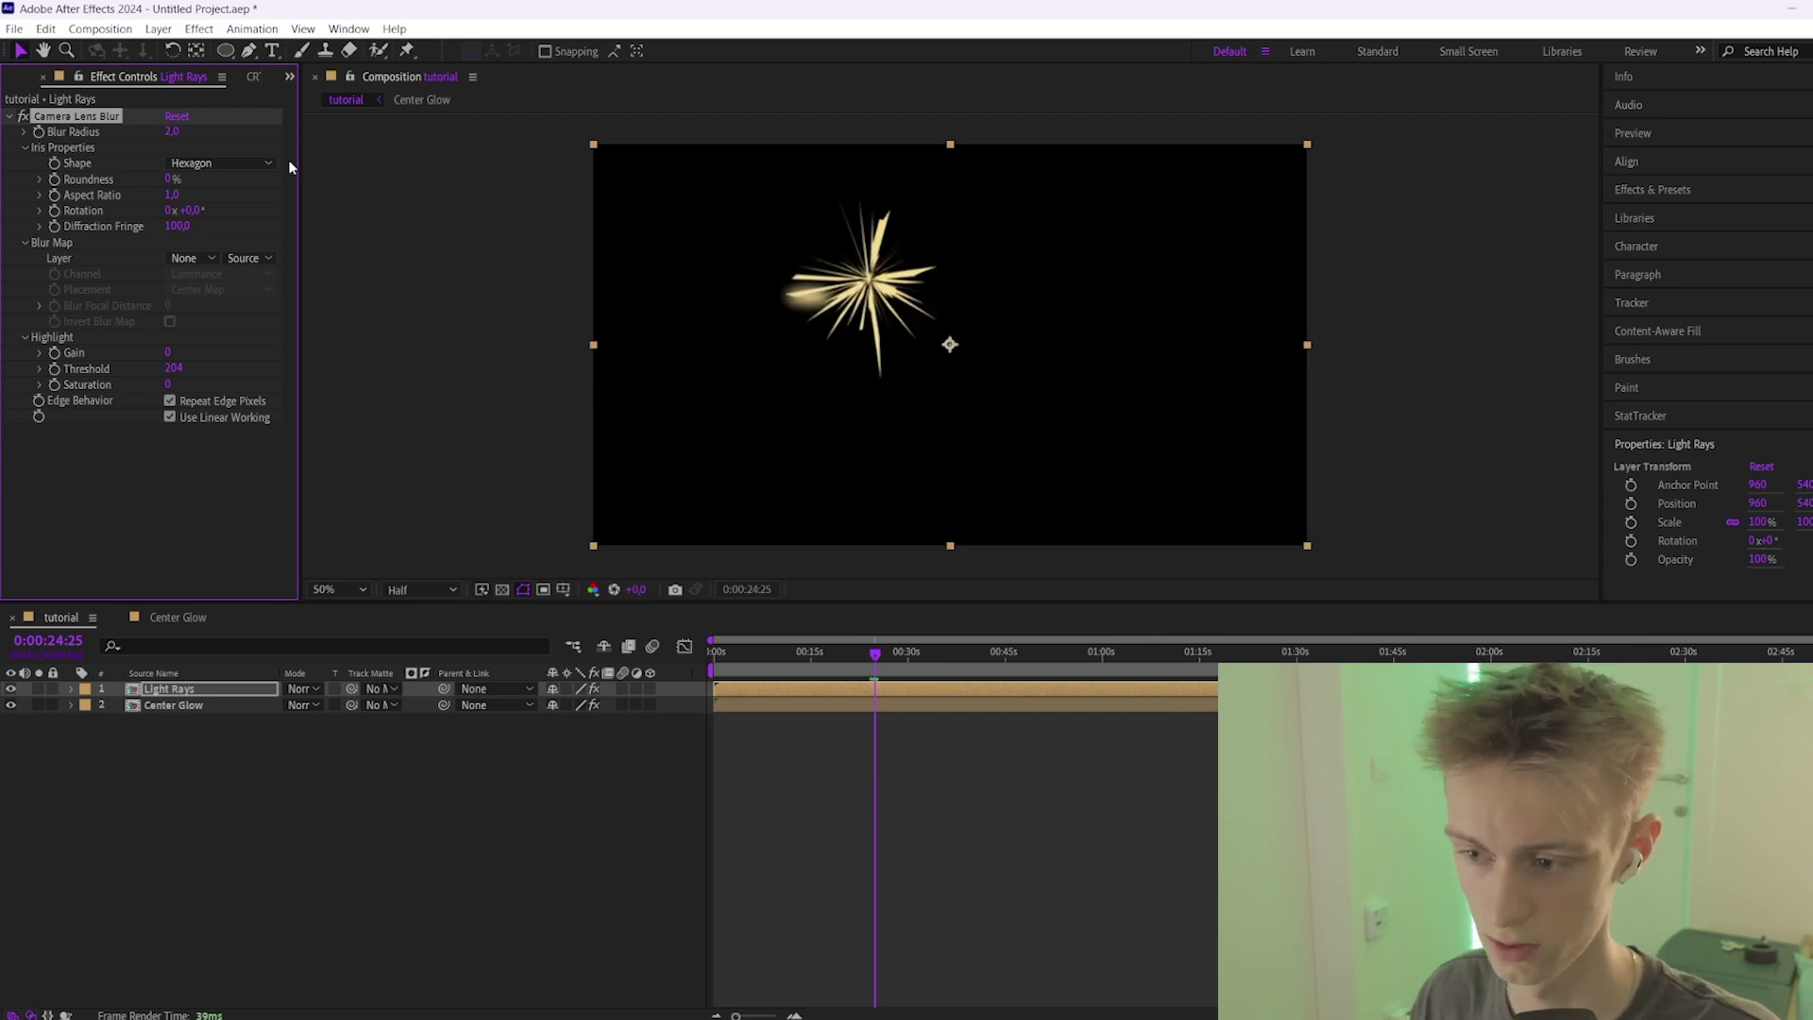
left_click(171, 132)
type("12")
key("Return")
left_click(842, 651)
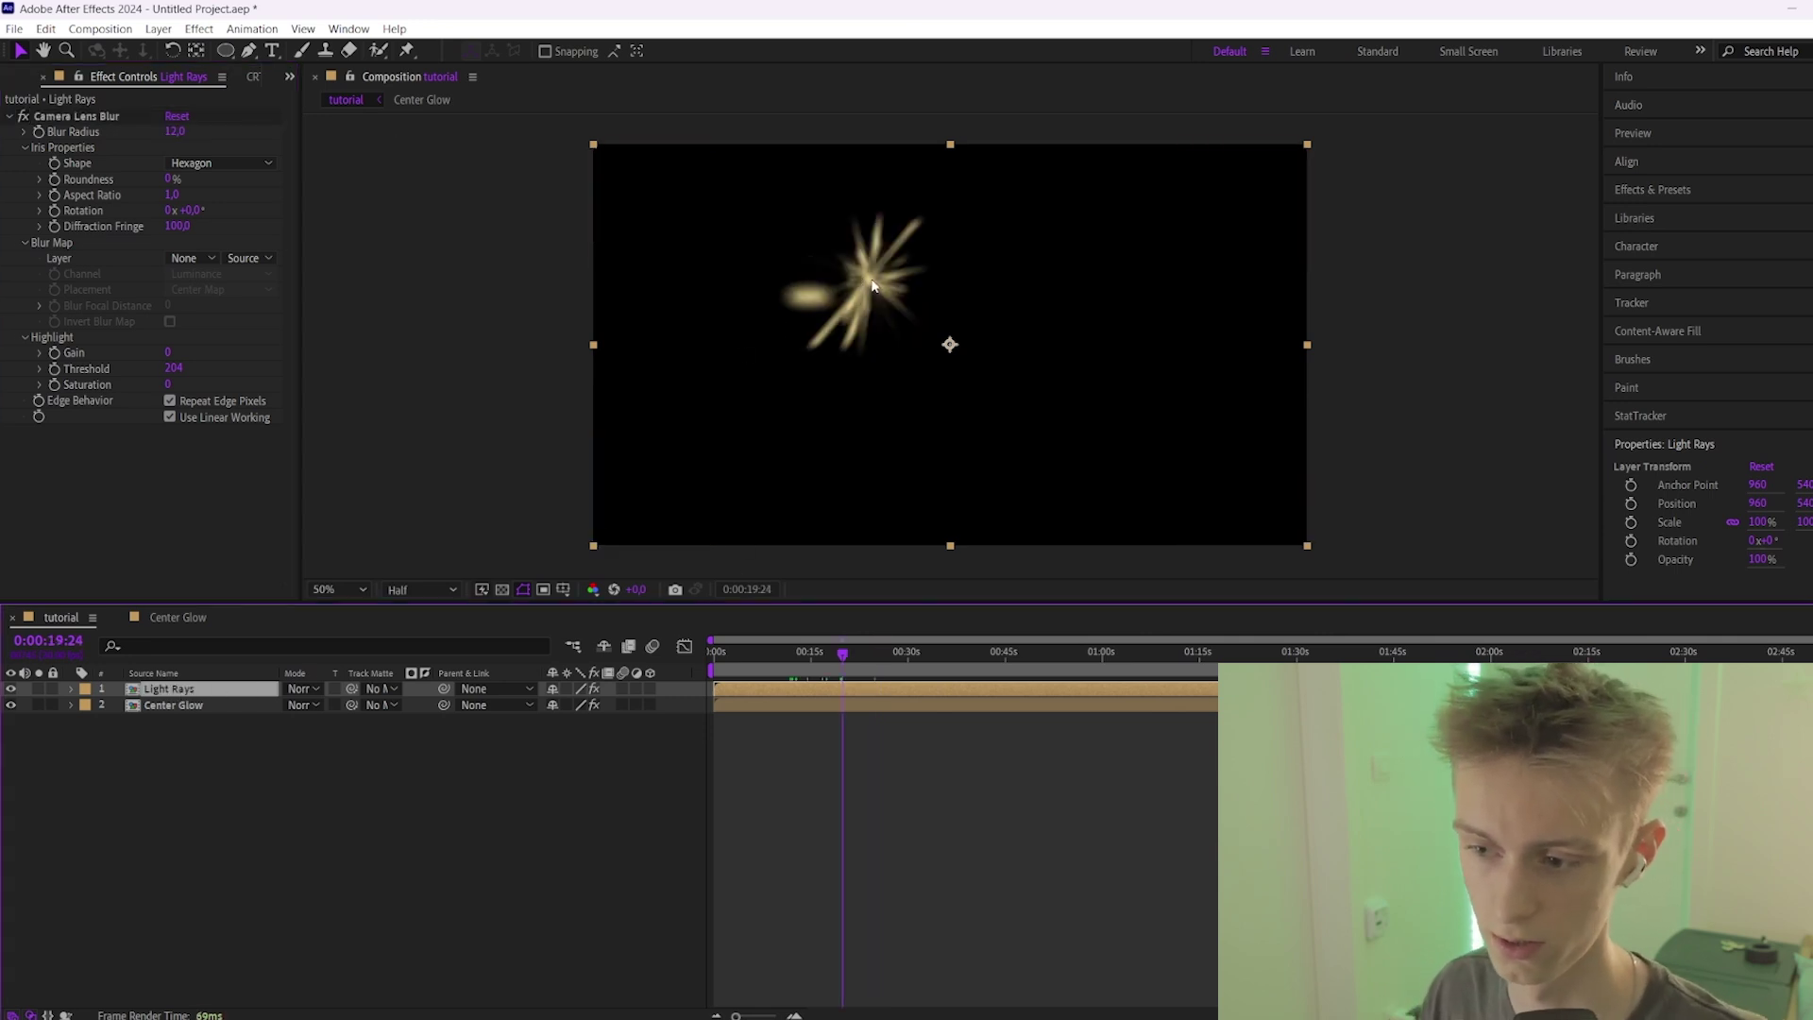
Move between the Light Rays precomp and tutorial, previewing how the rays change over time.
double_click(831, 687)
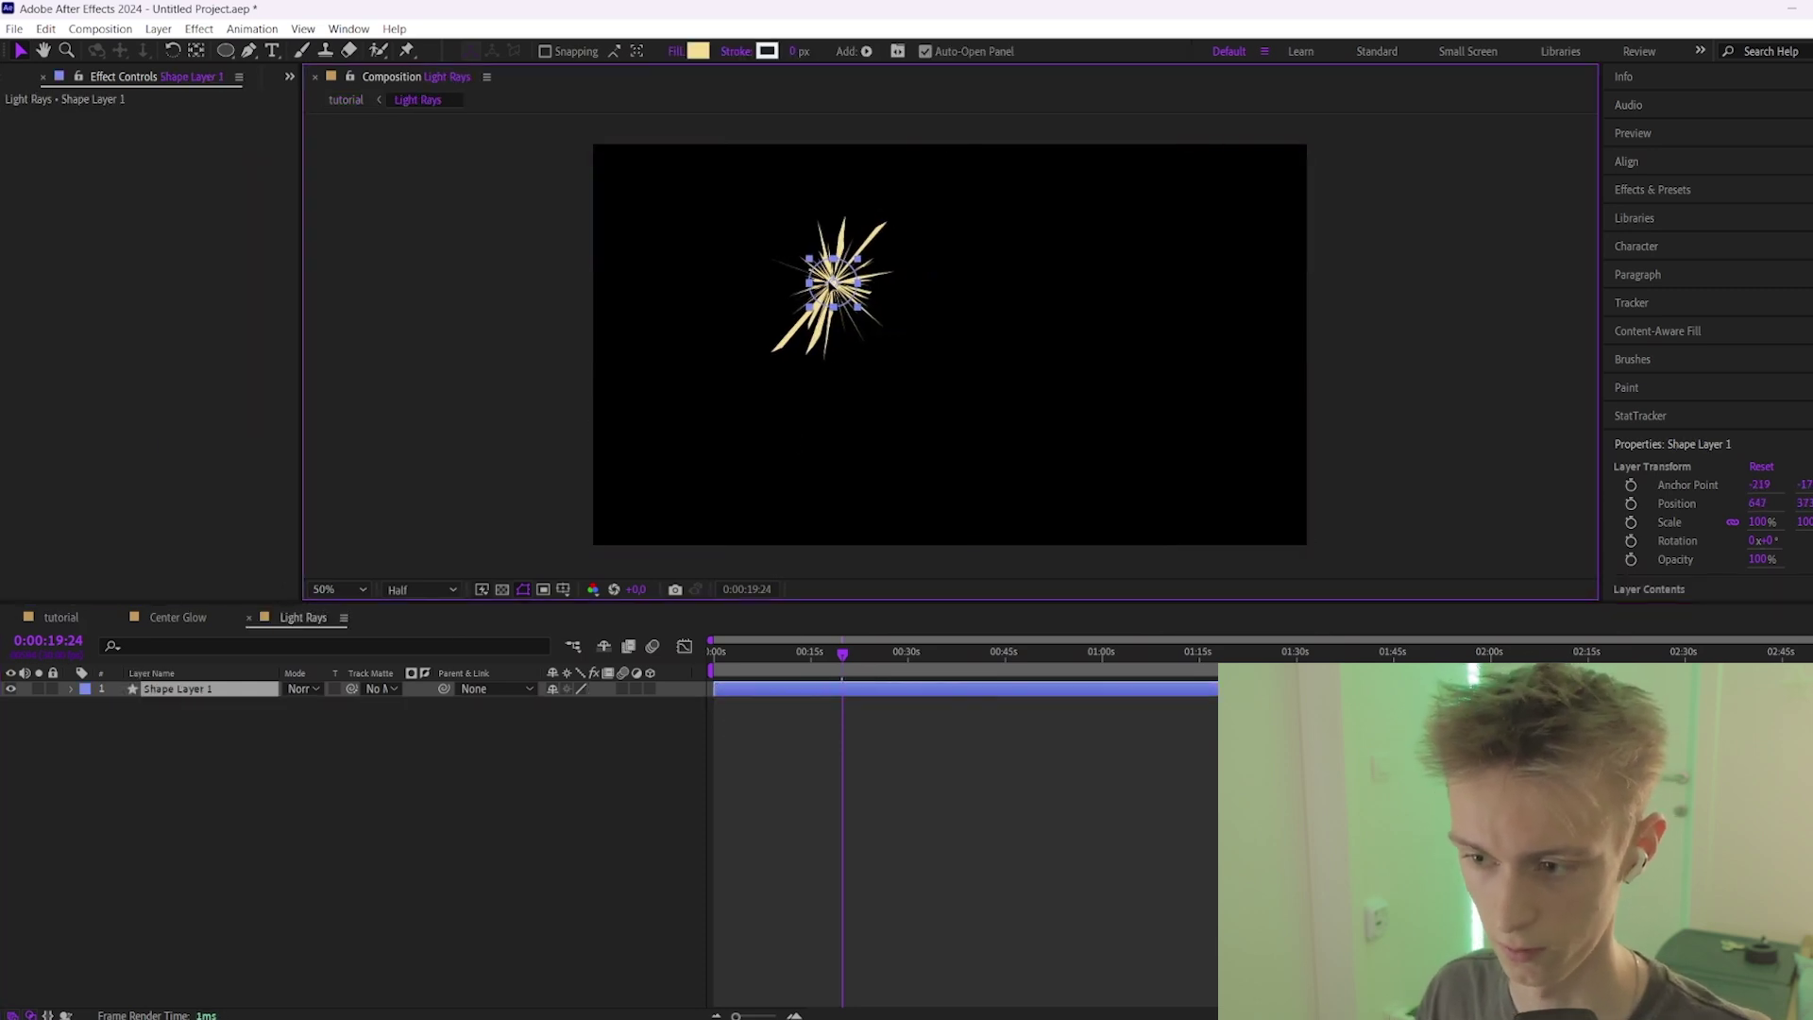
left_click(62, 617)
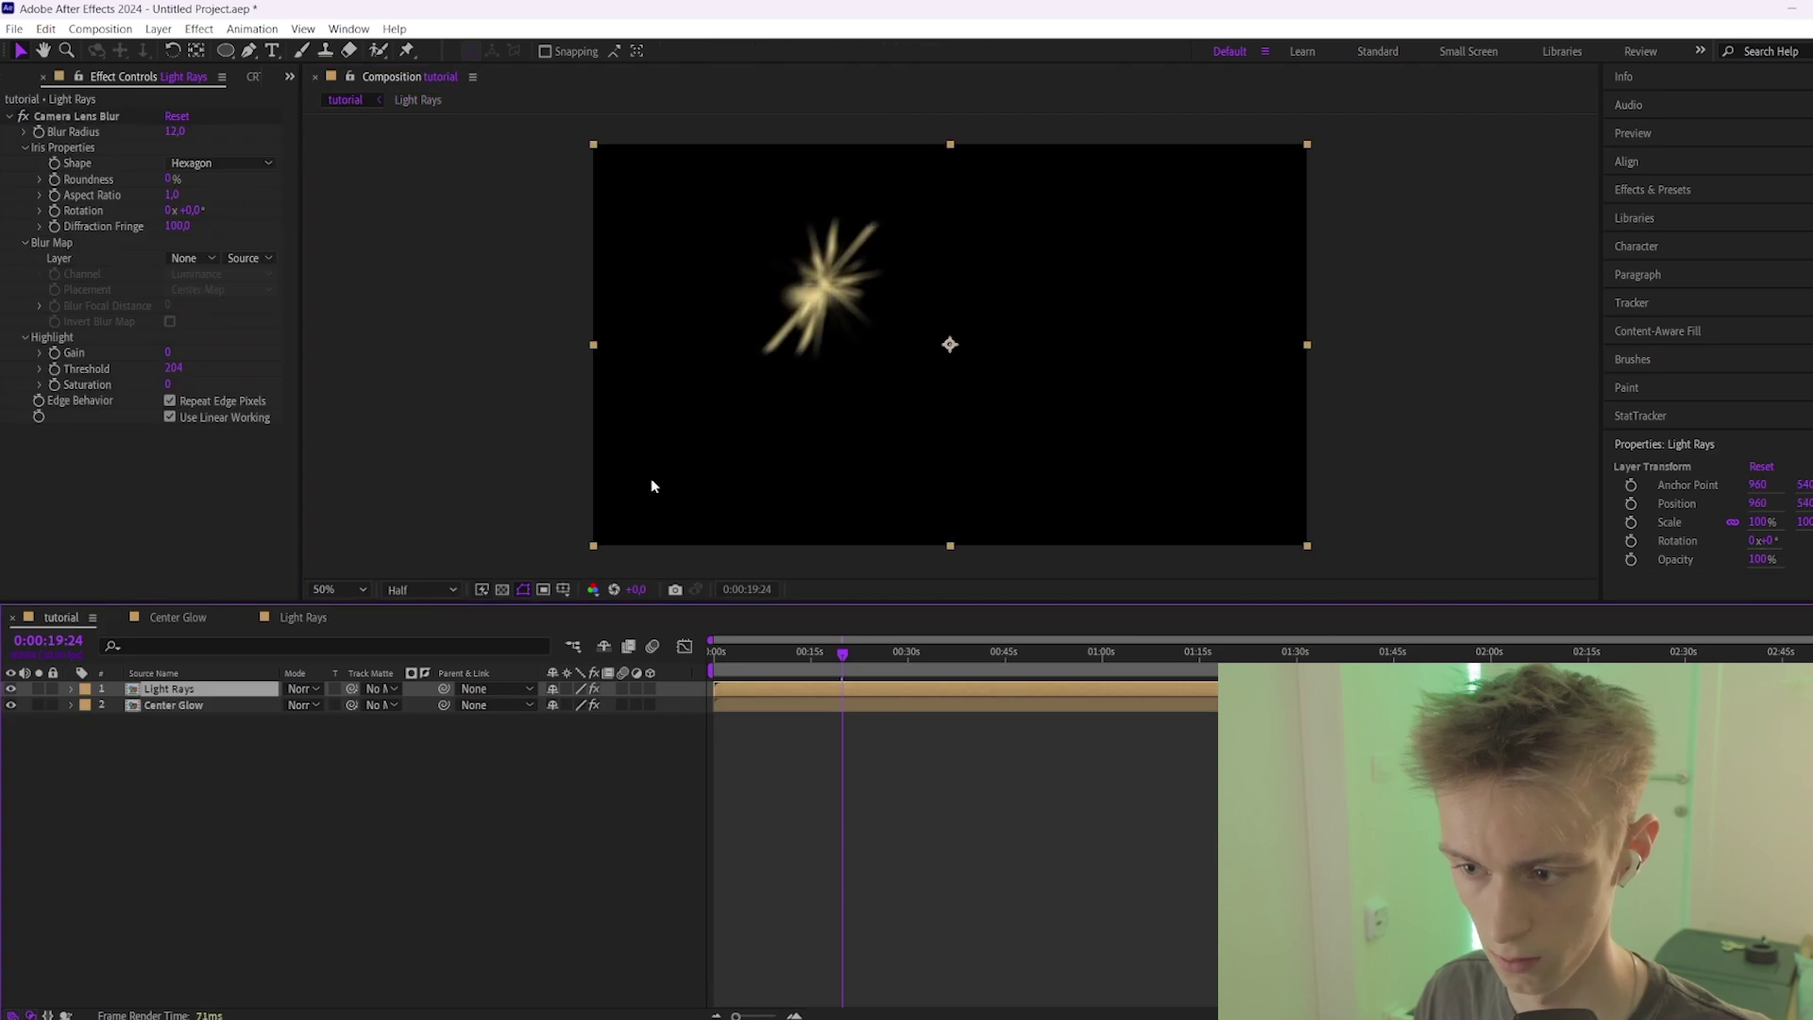
left_click(312, 616)
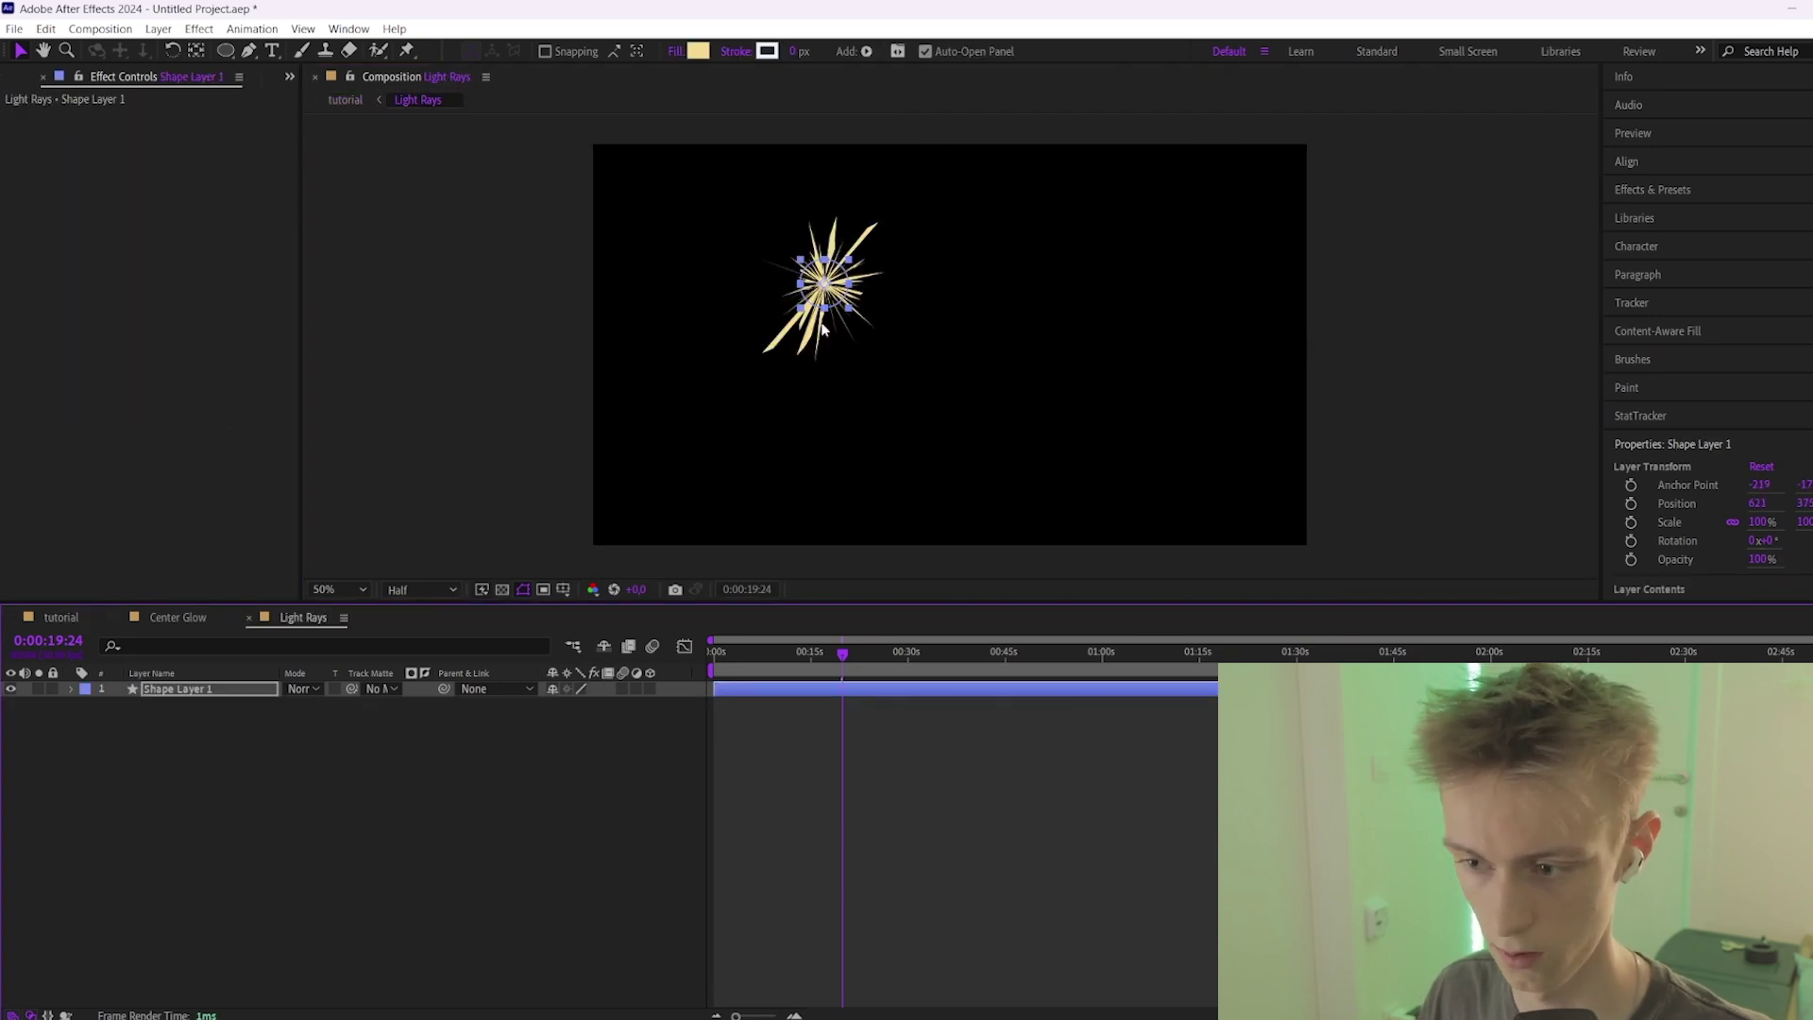
left_click(68, 622)
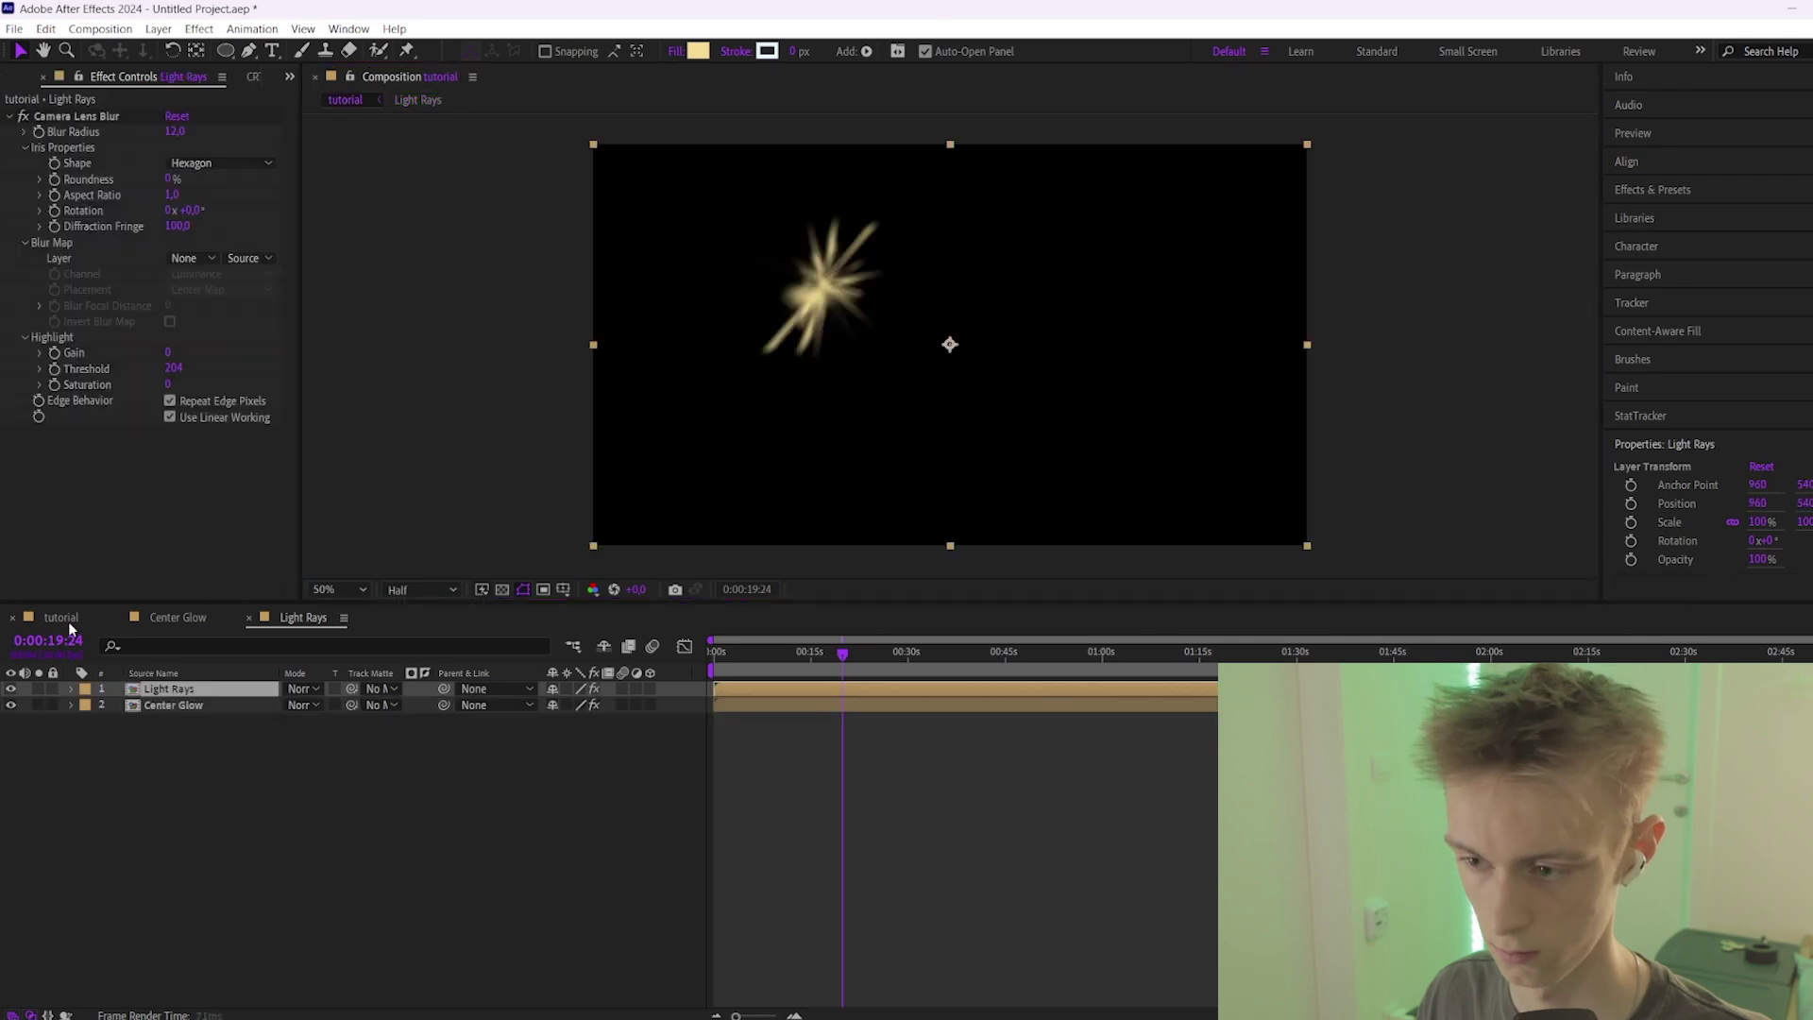
left_click(294, 619)
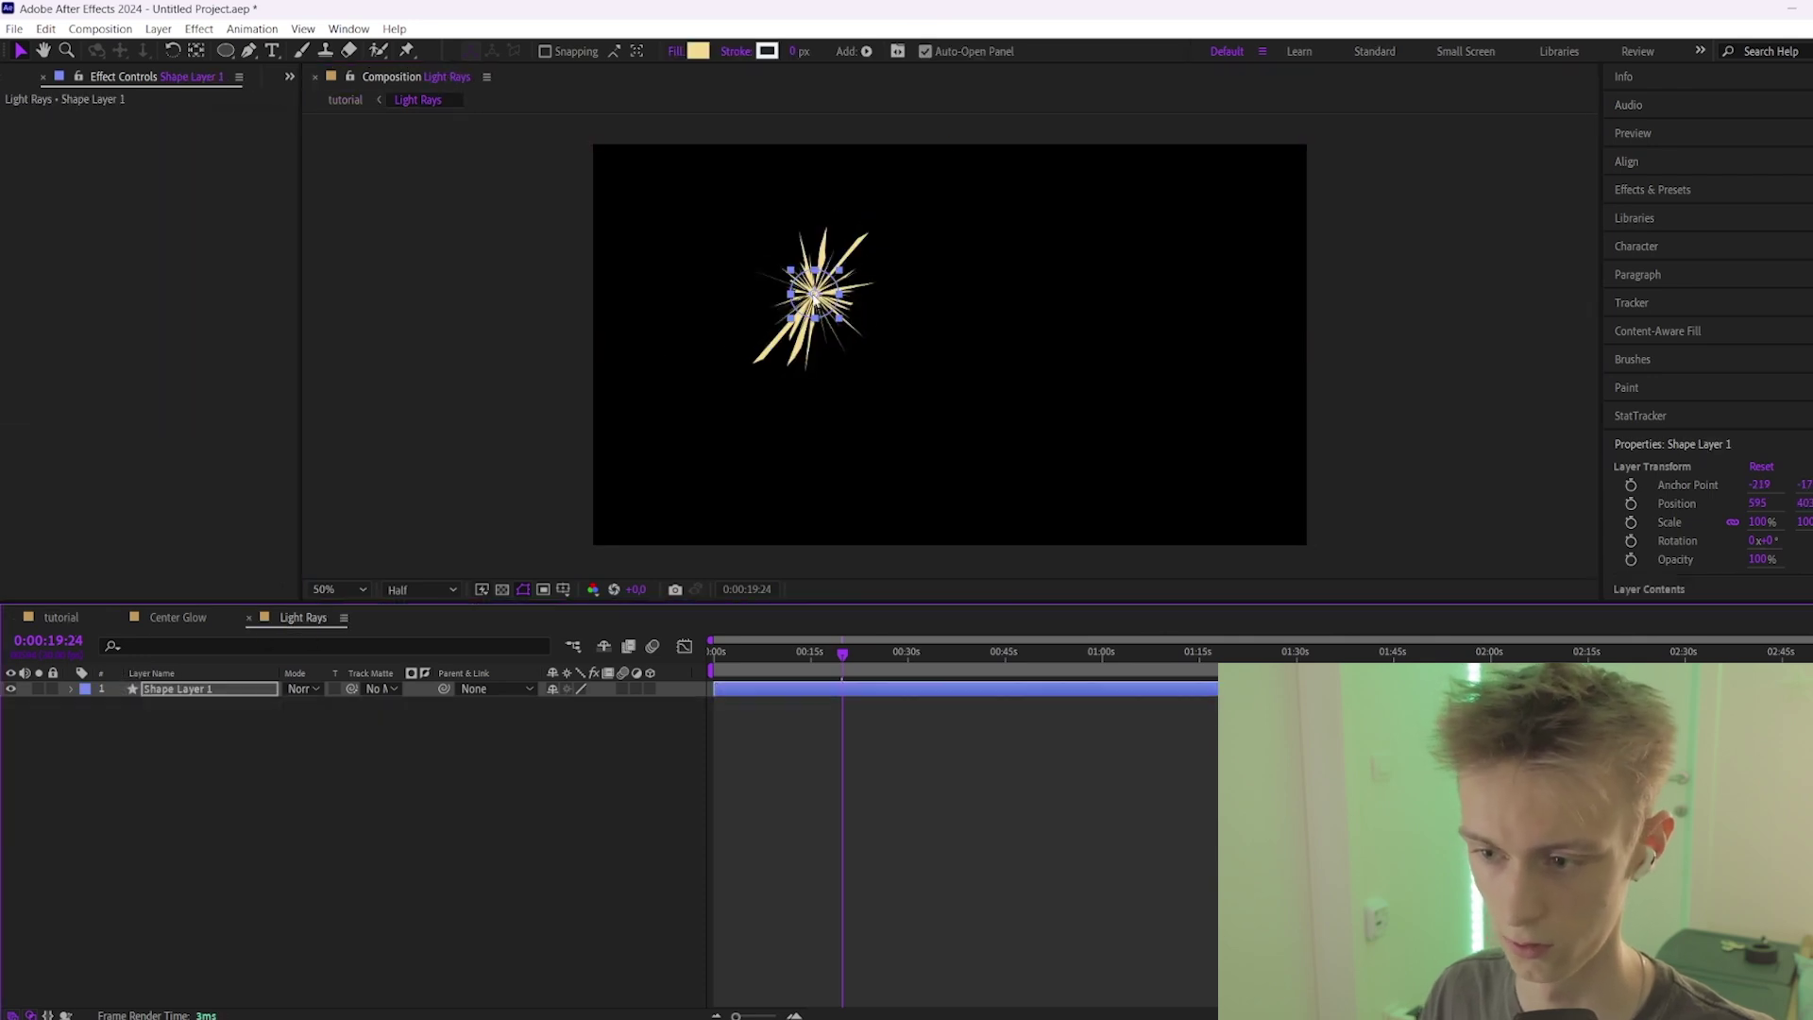
left_click(796, 316)
left_click(62, 617)
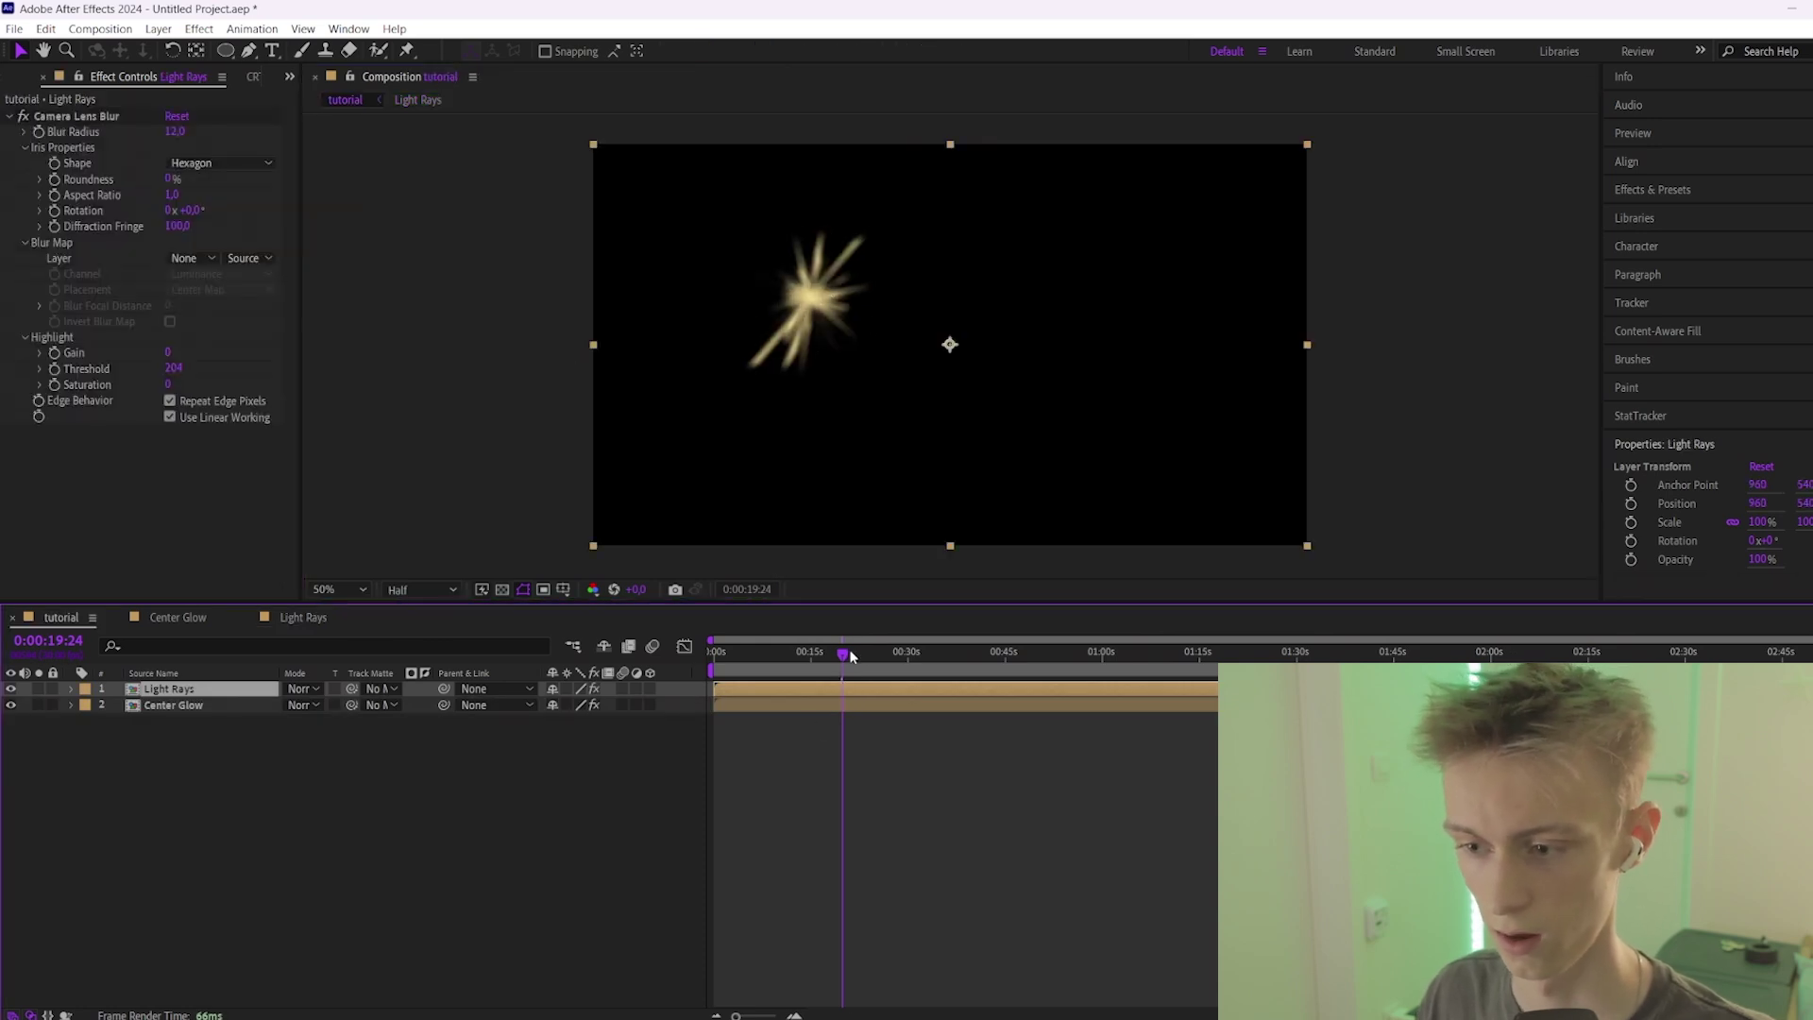
mouse_move(850, 655)
left_mouse_down()
mouse_move(1543, 654)
mouse_move(886, 654)
left_mouse_up()
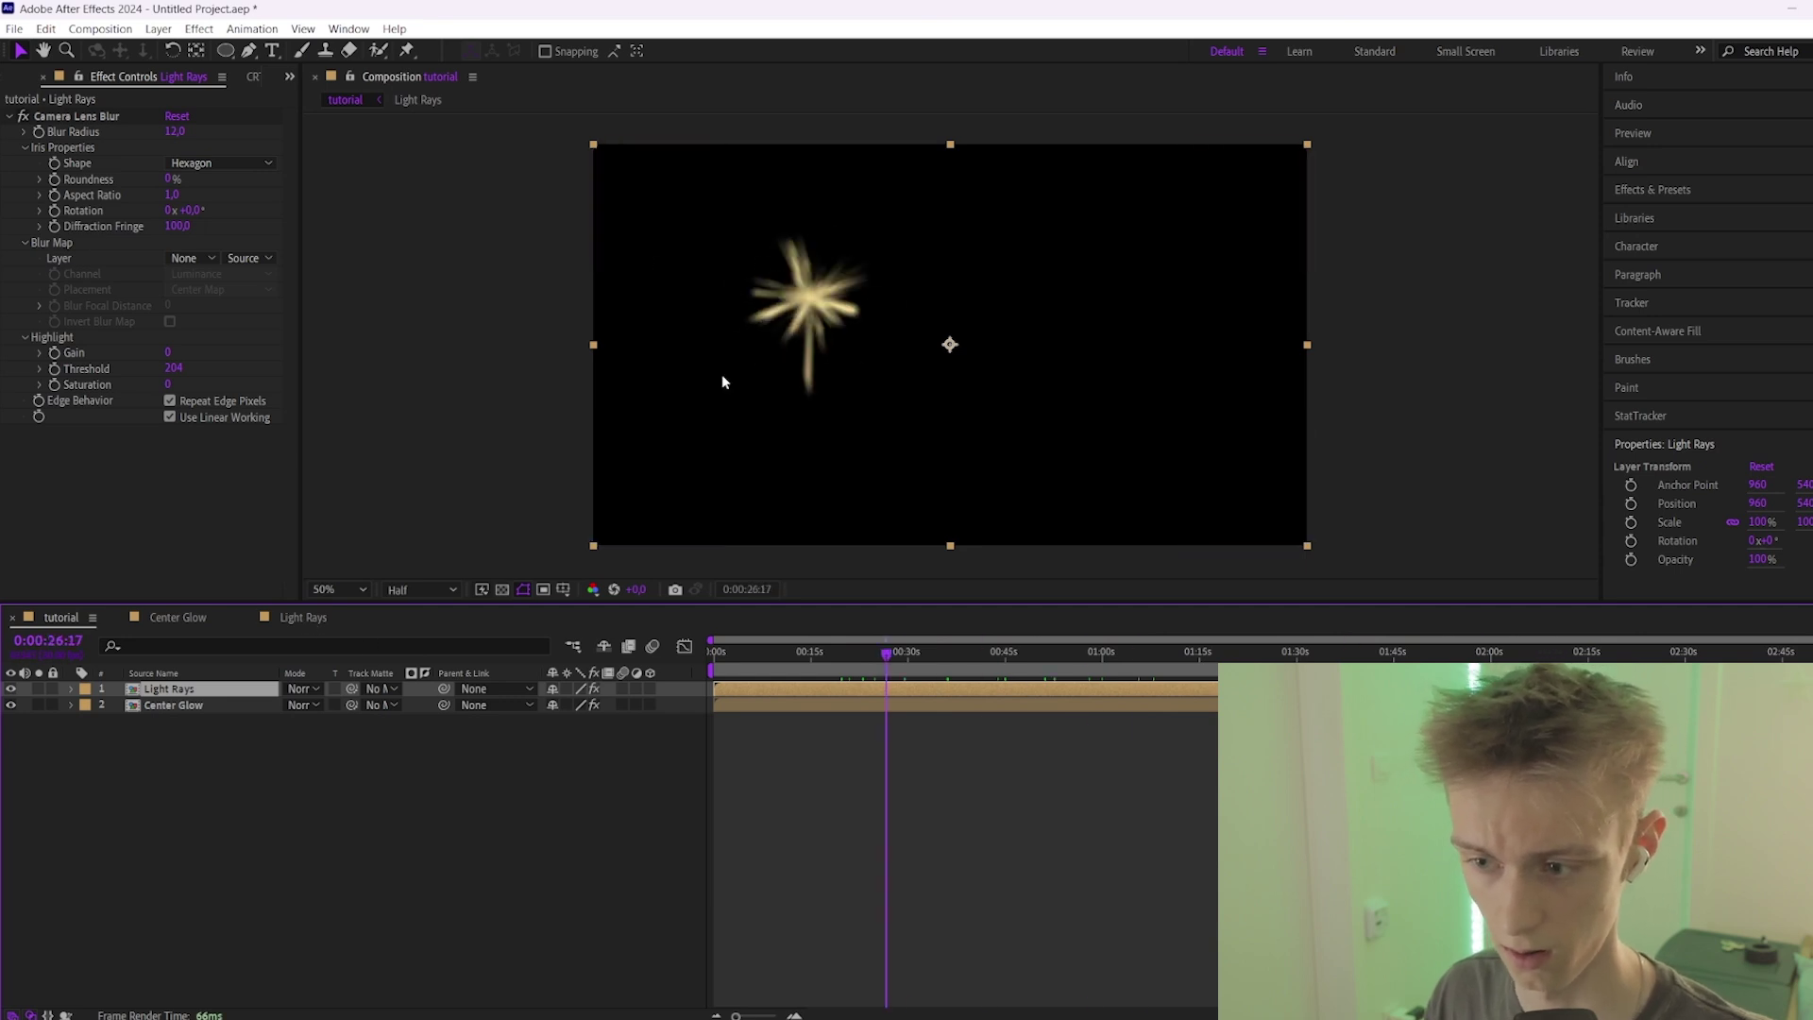
key("j")
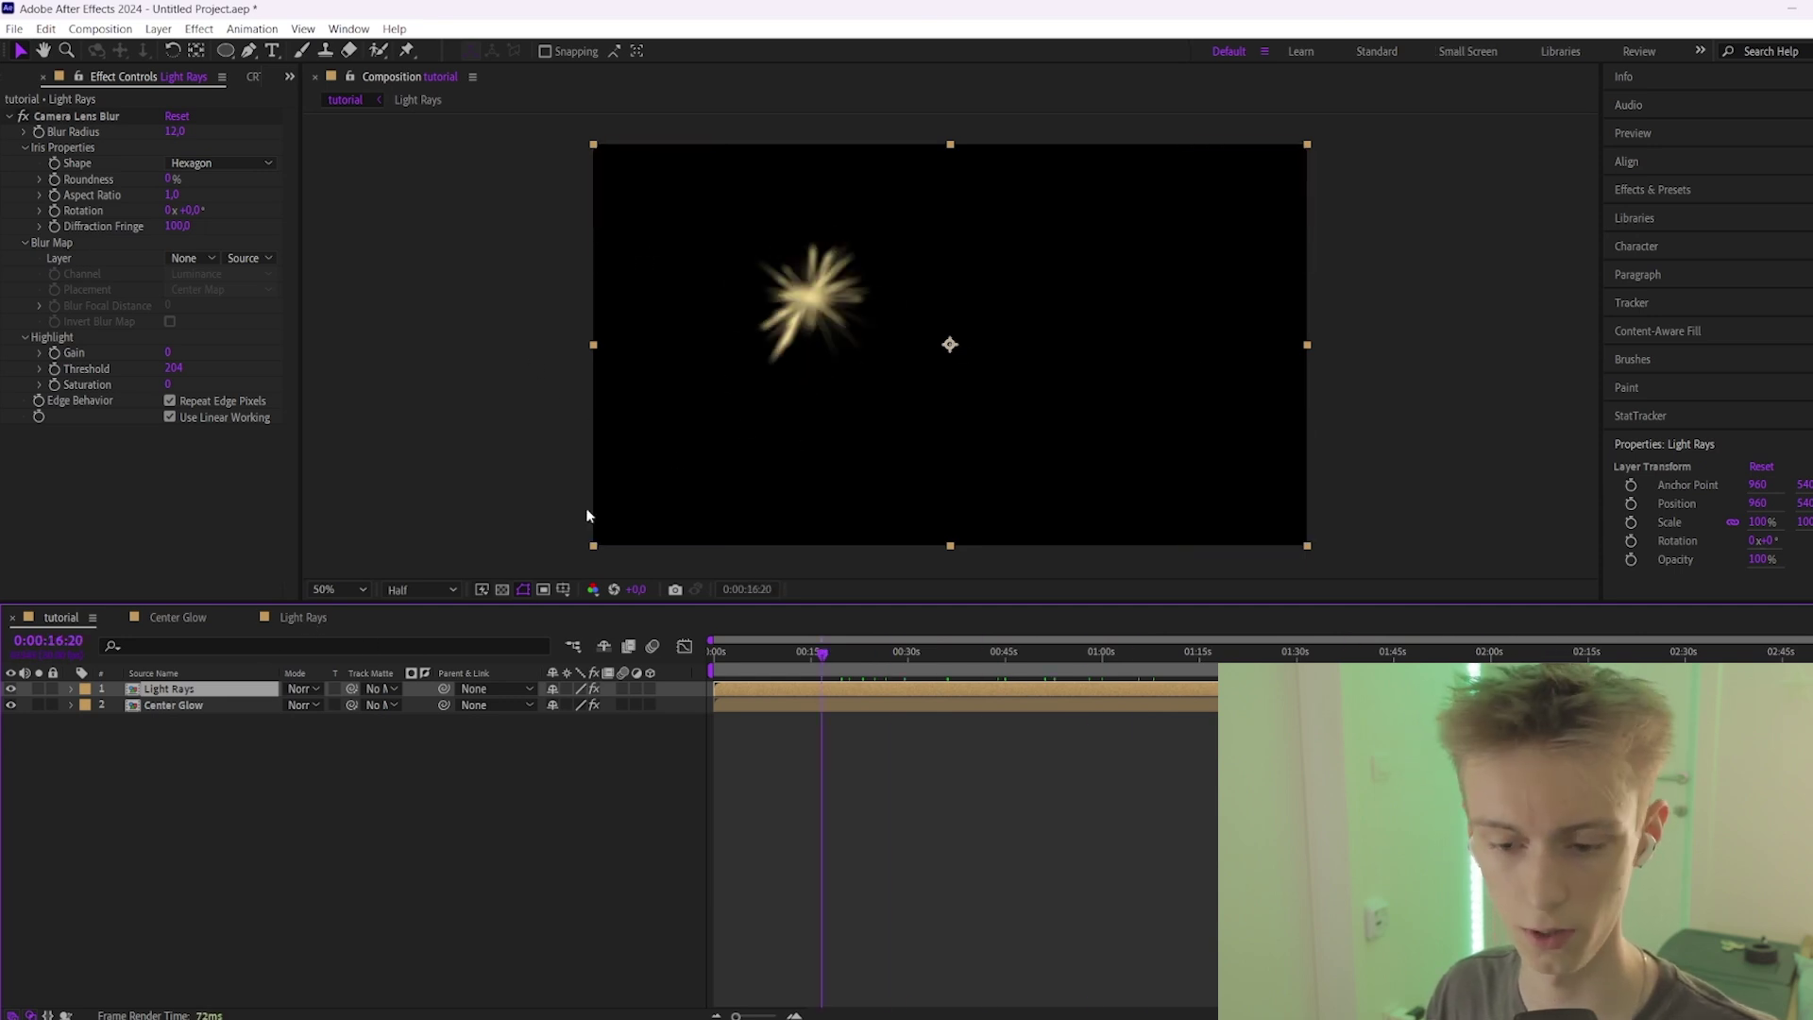
left_click(304, 619)
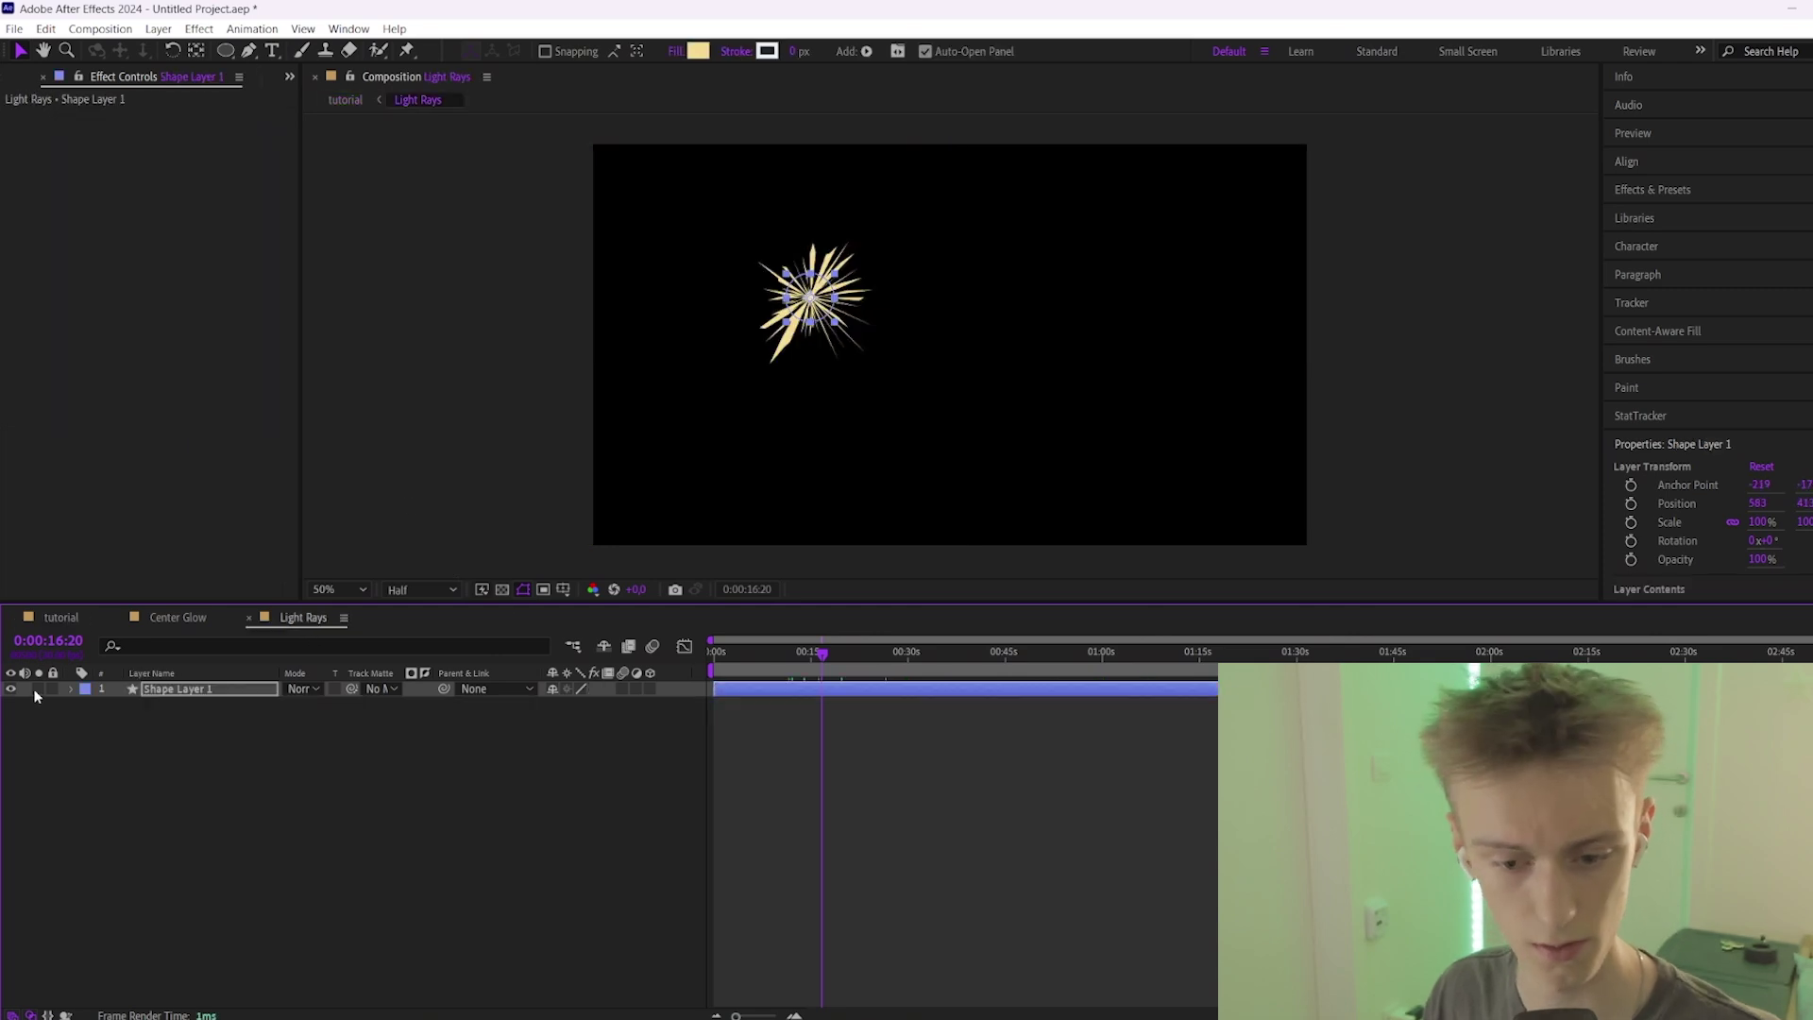
Set the Light Rays Wiggle Paths to 0,1 wiggles per second and vary the Random Seed.
left_click(69, 691)
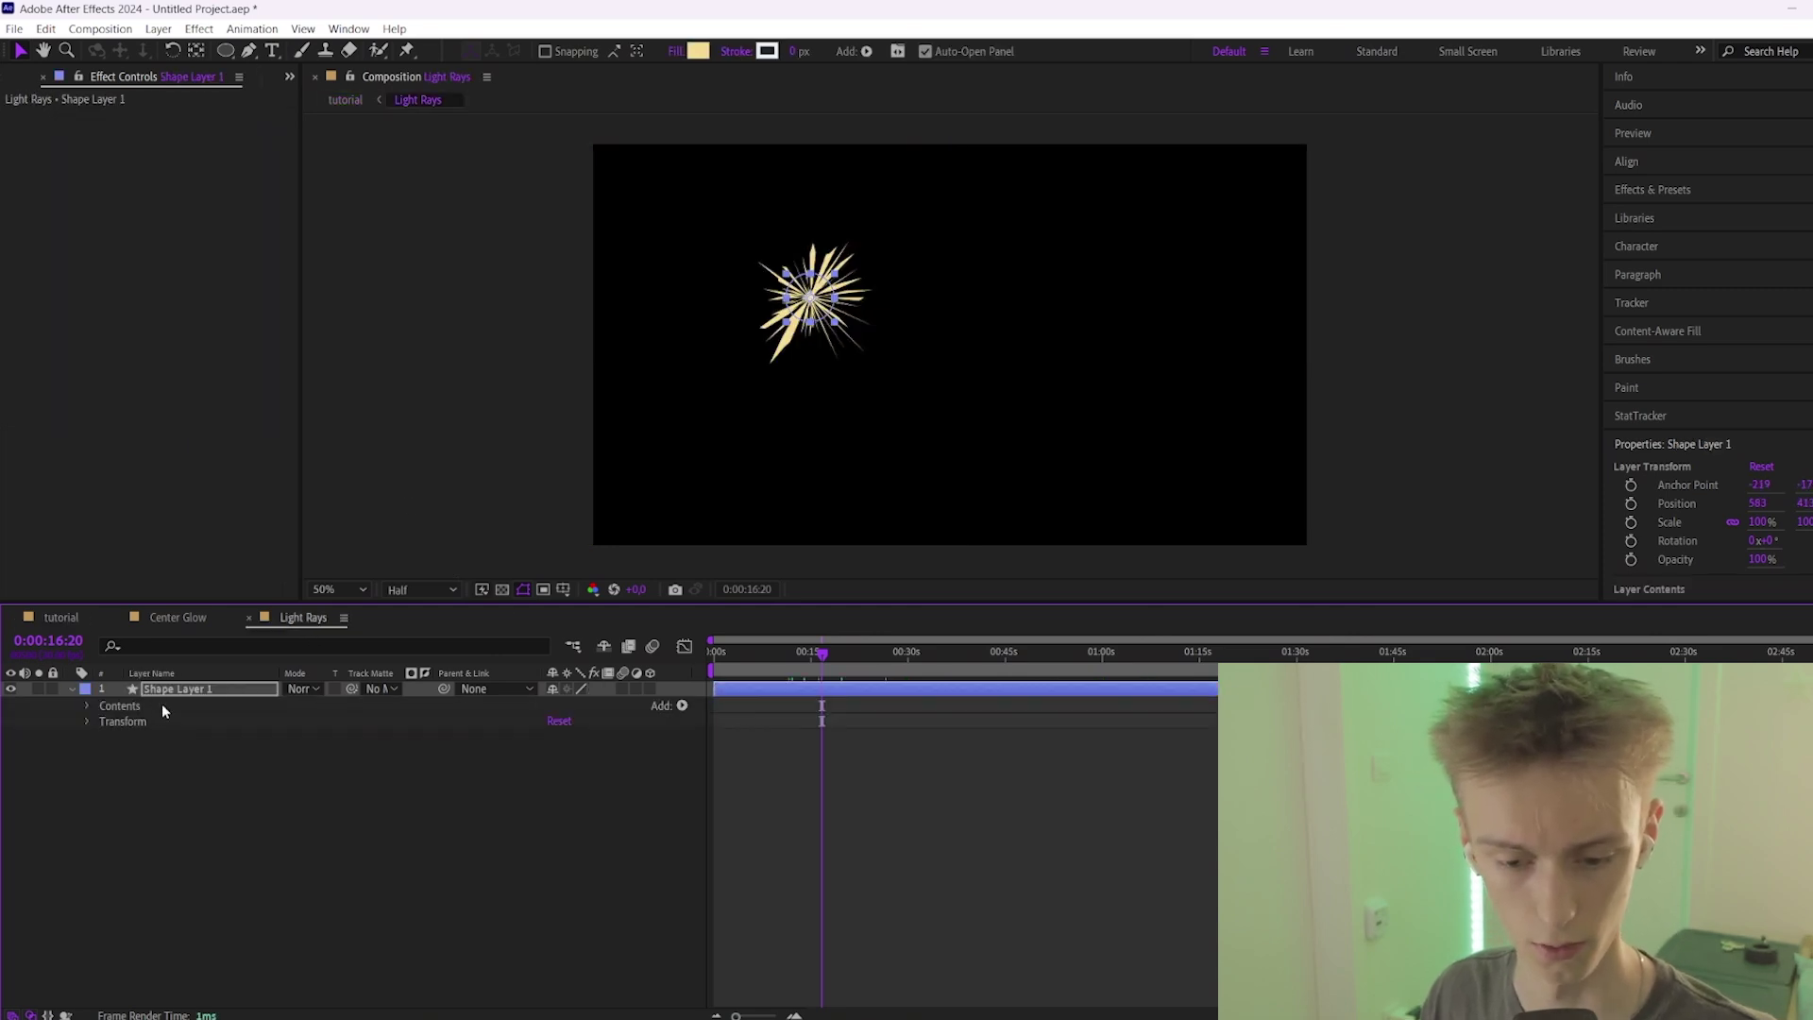
left_click(85, 707)
left_click(101, 737)
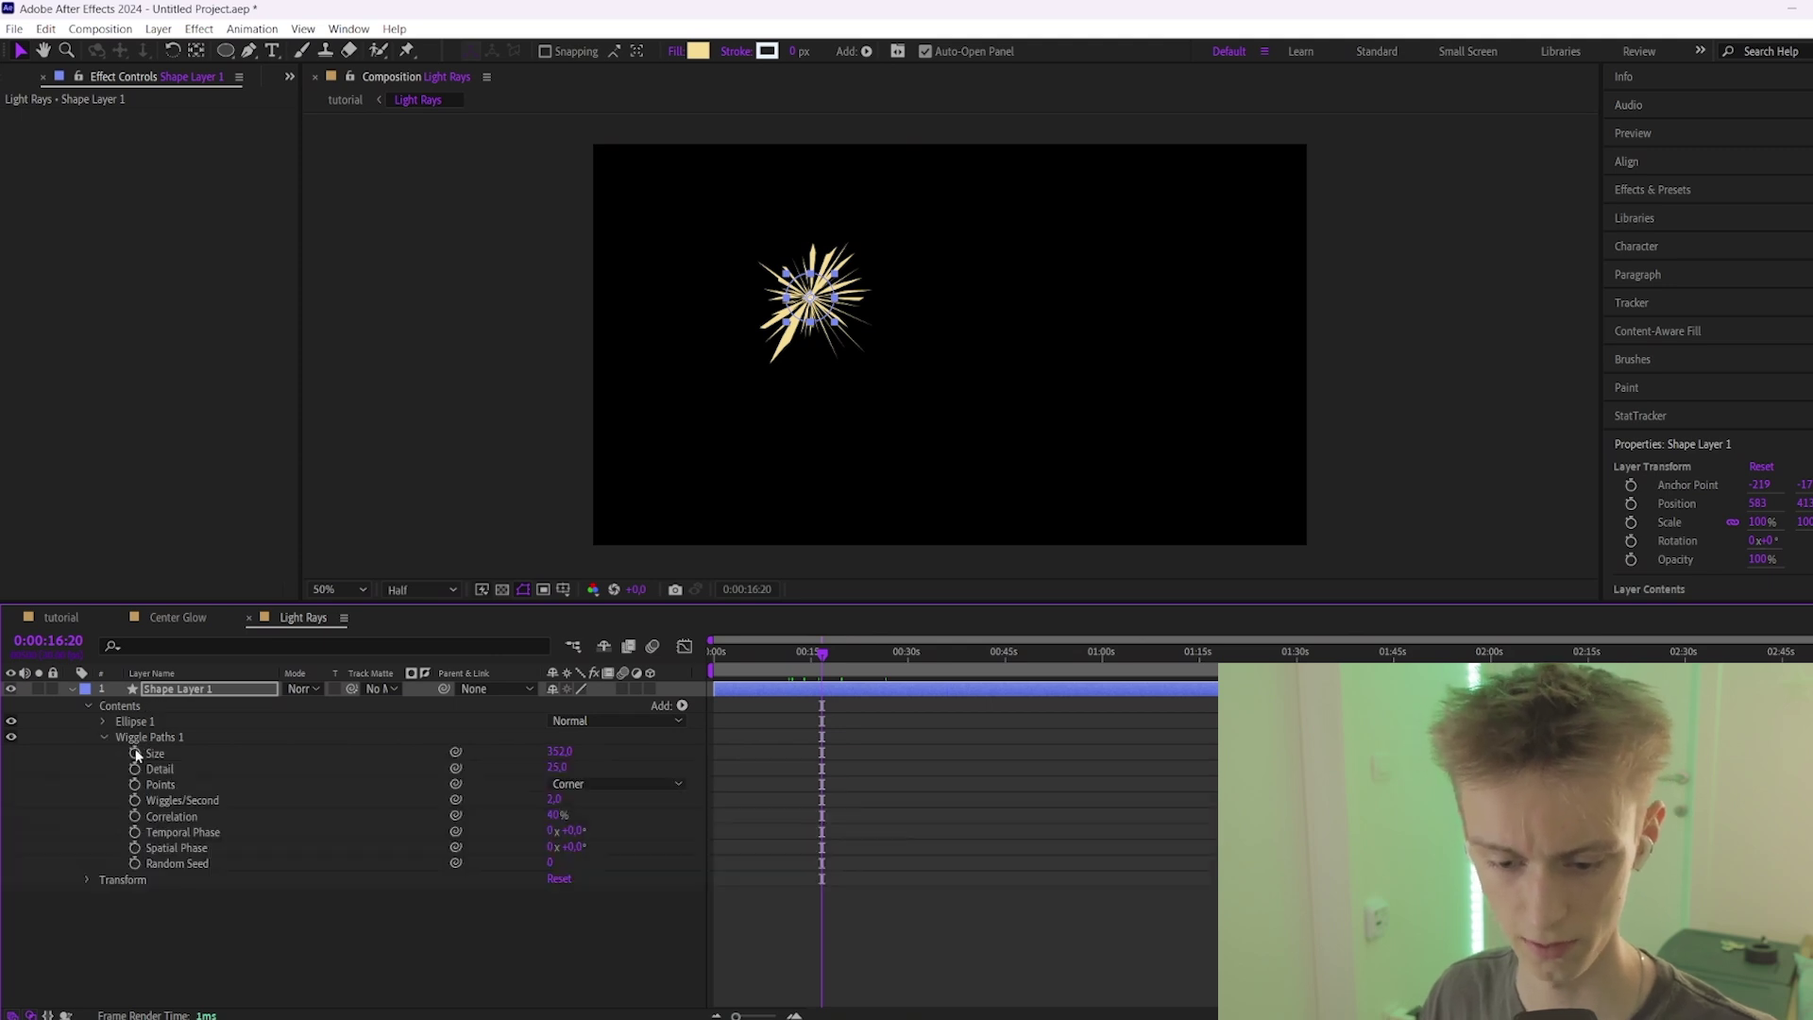
left_click(555, 800)
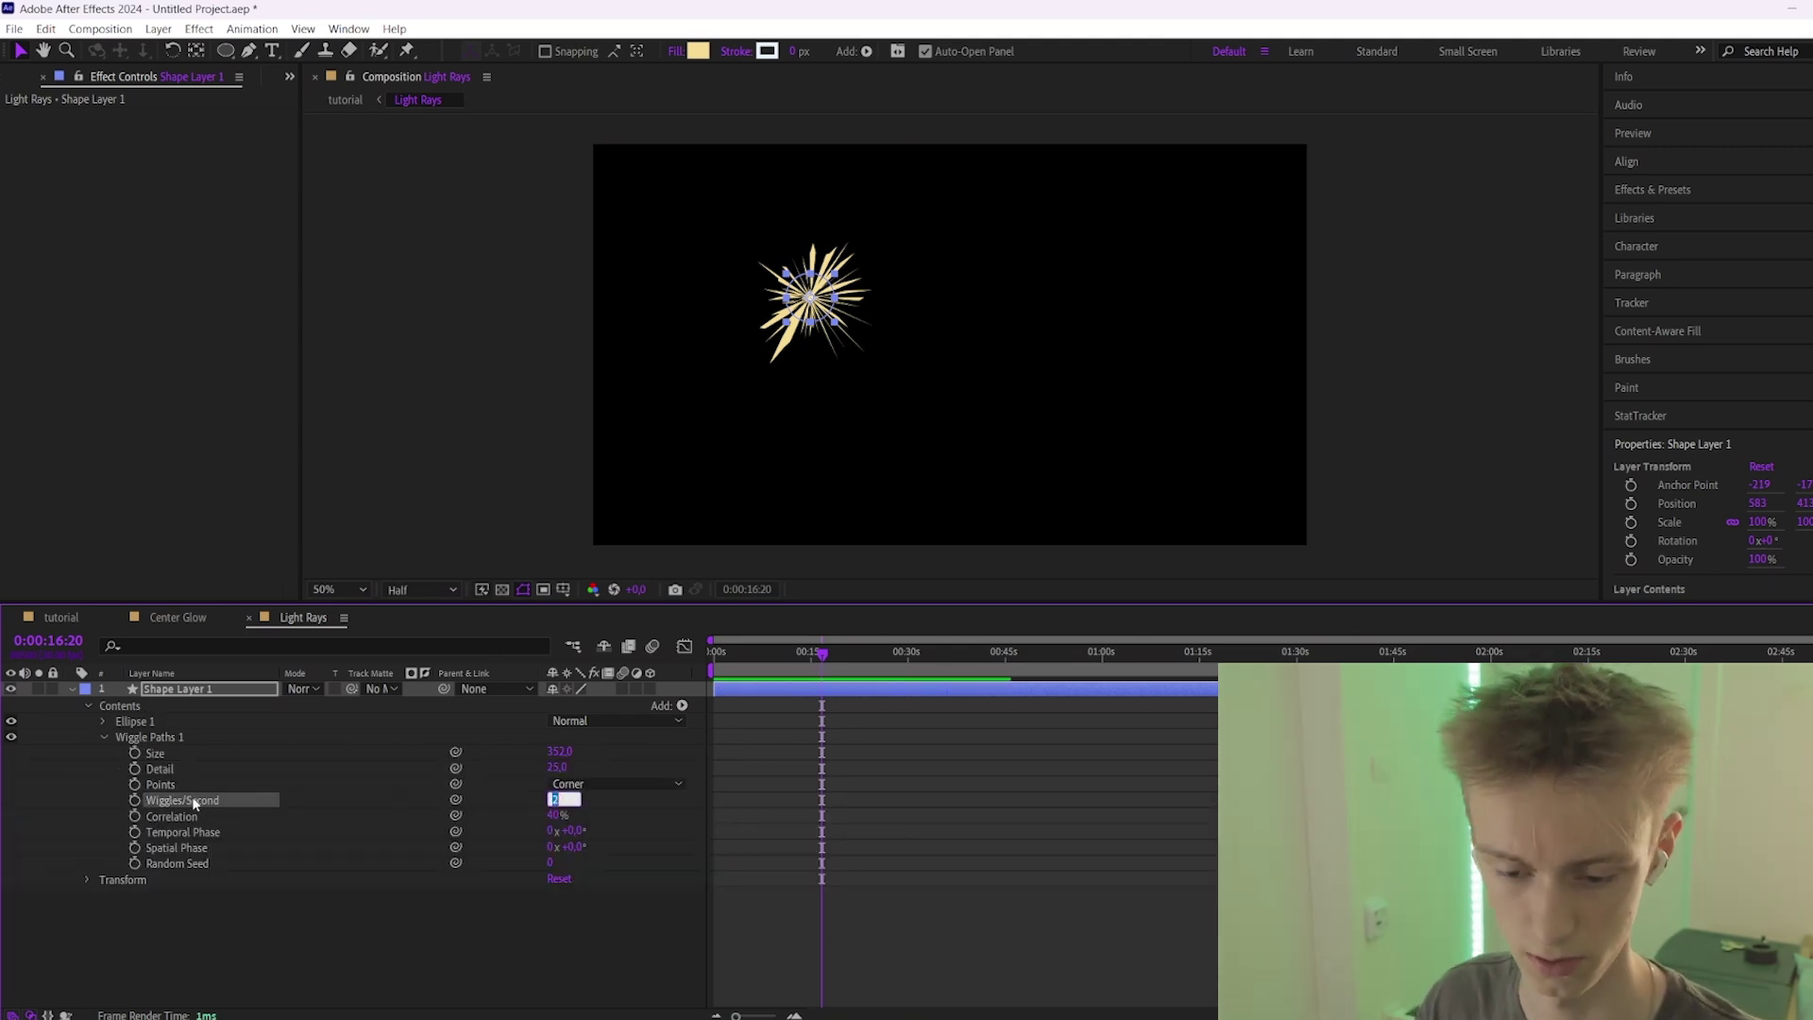
type("0")
key("Return")
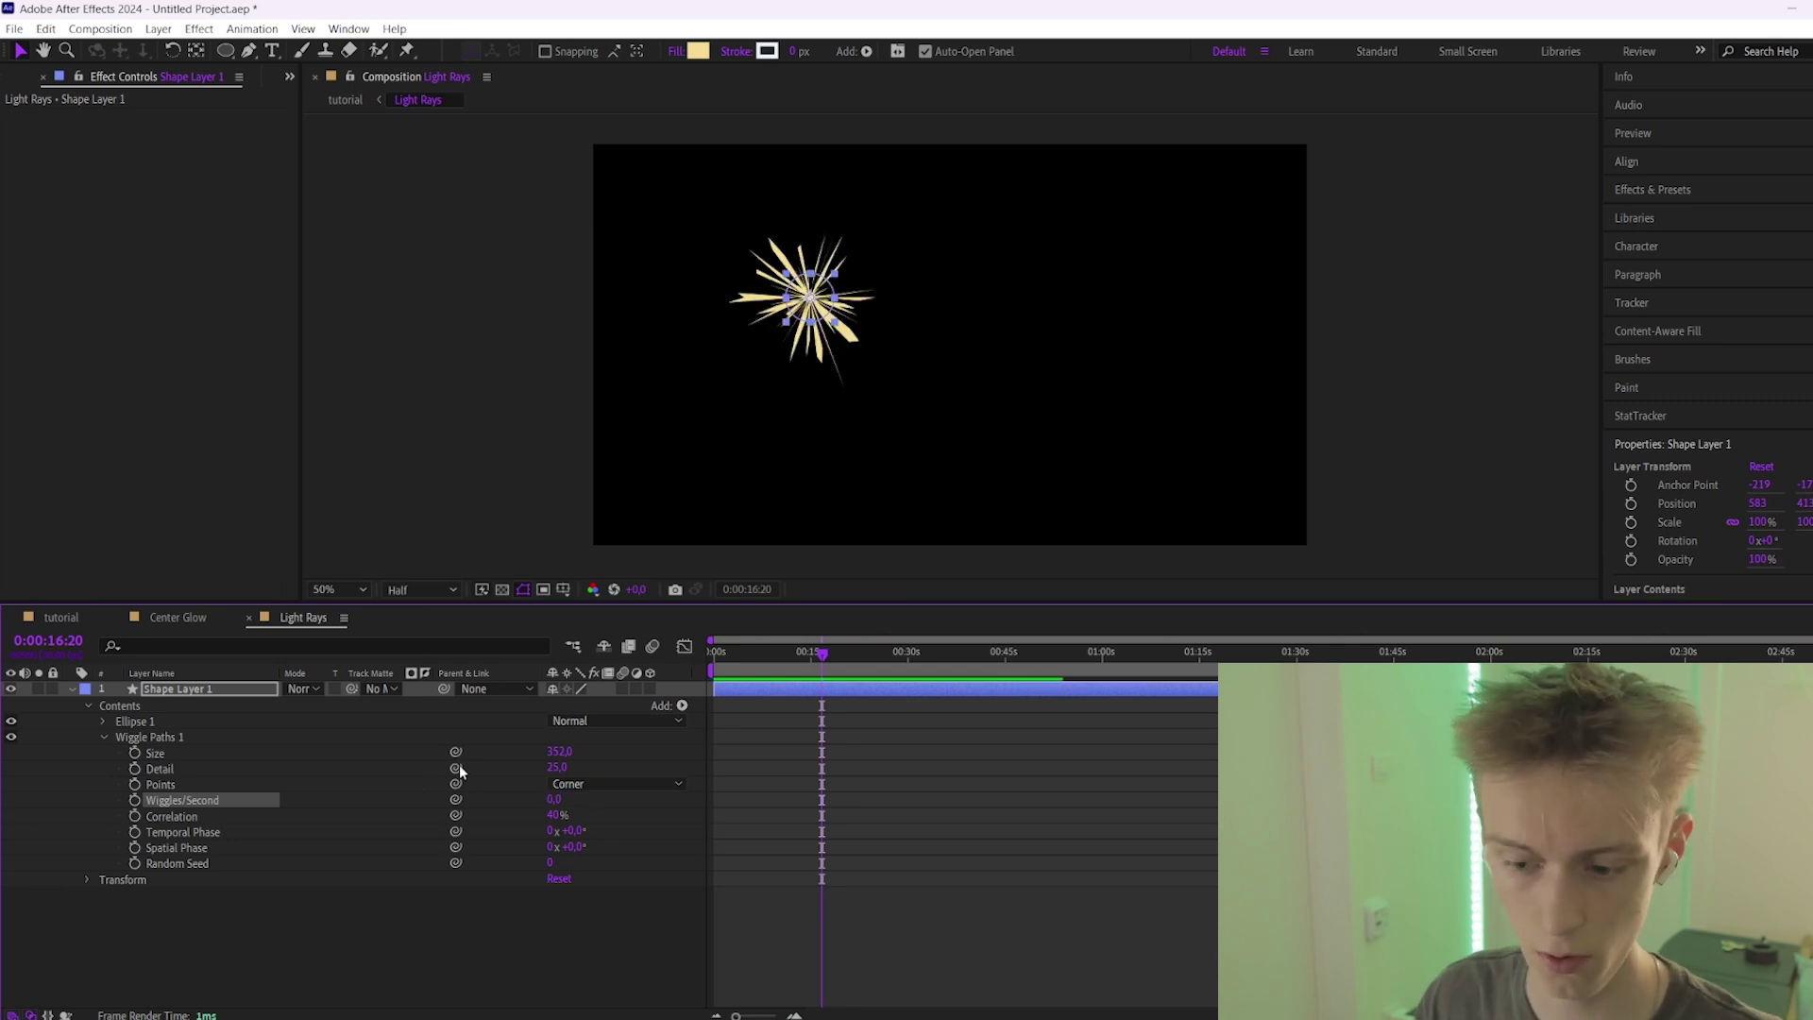
left_click(554, 800)
type("0,1")
key("Return")
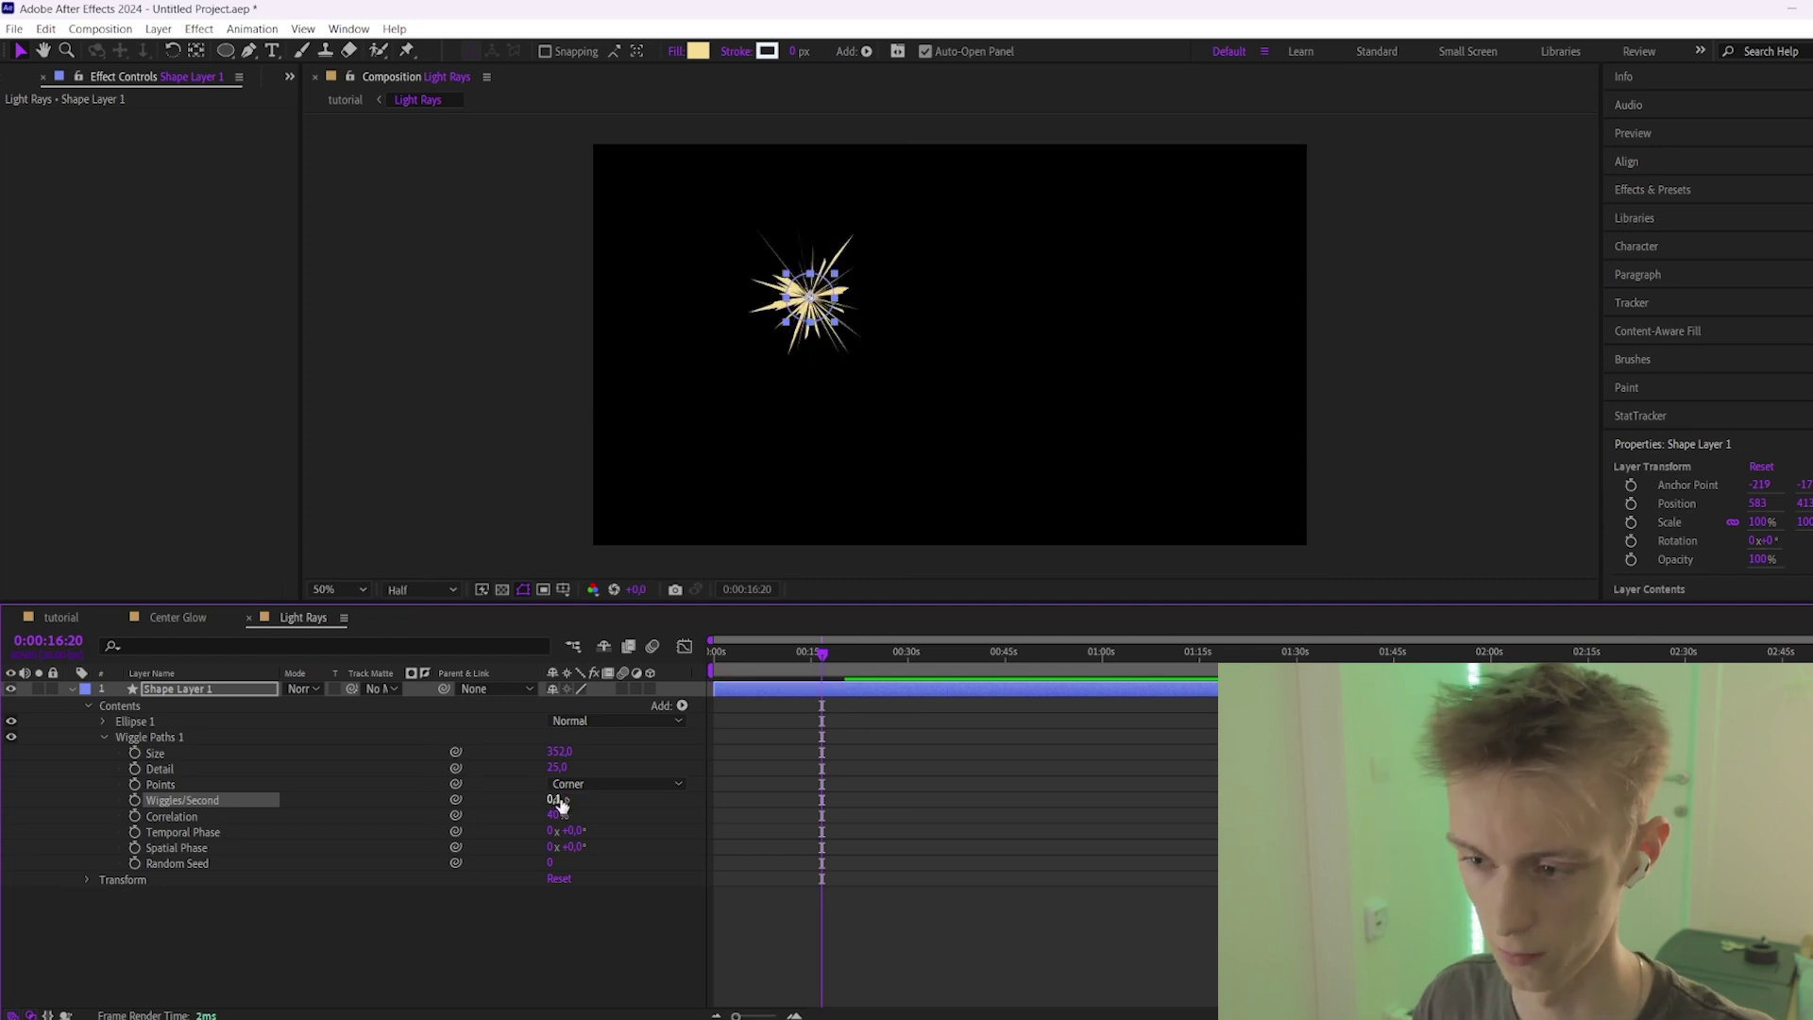
left_click_drag(869, 651, 796, 653)
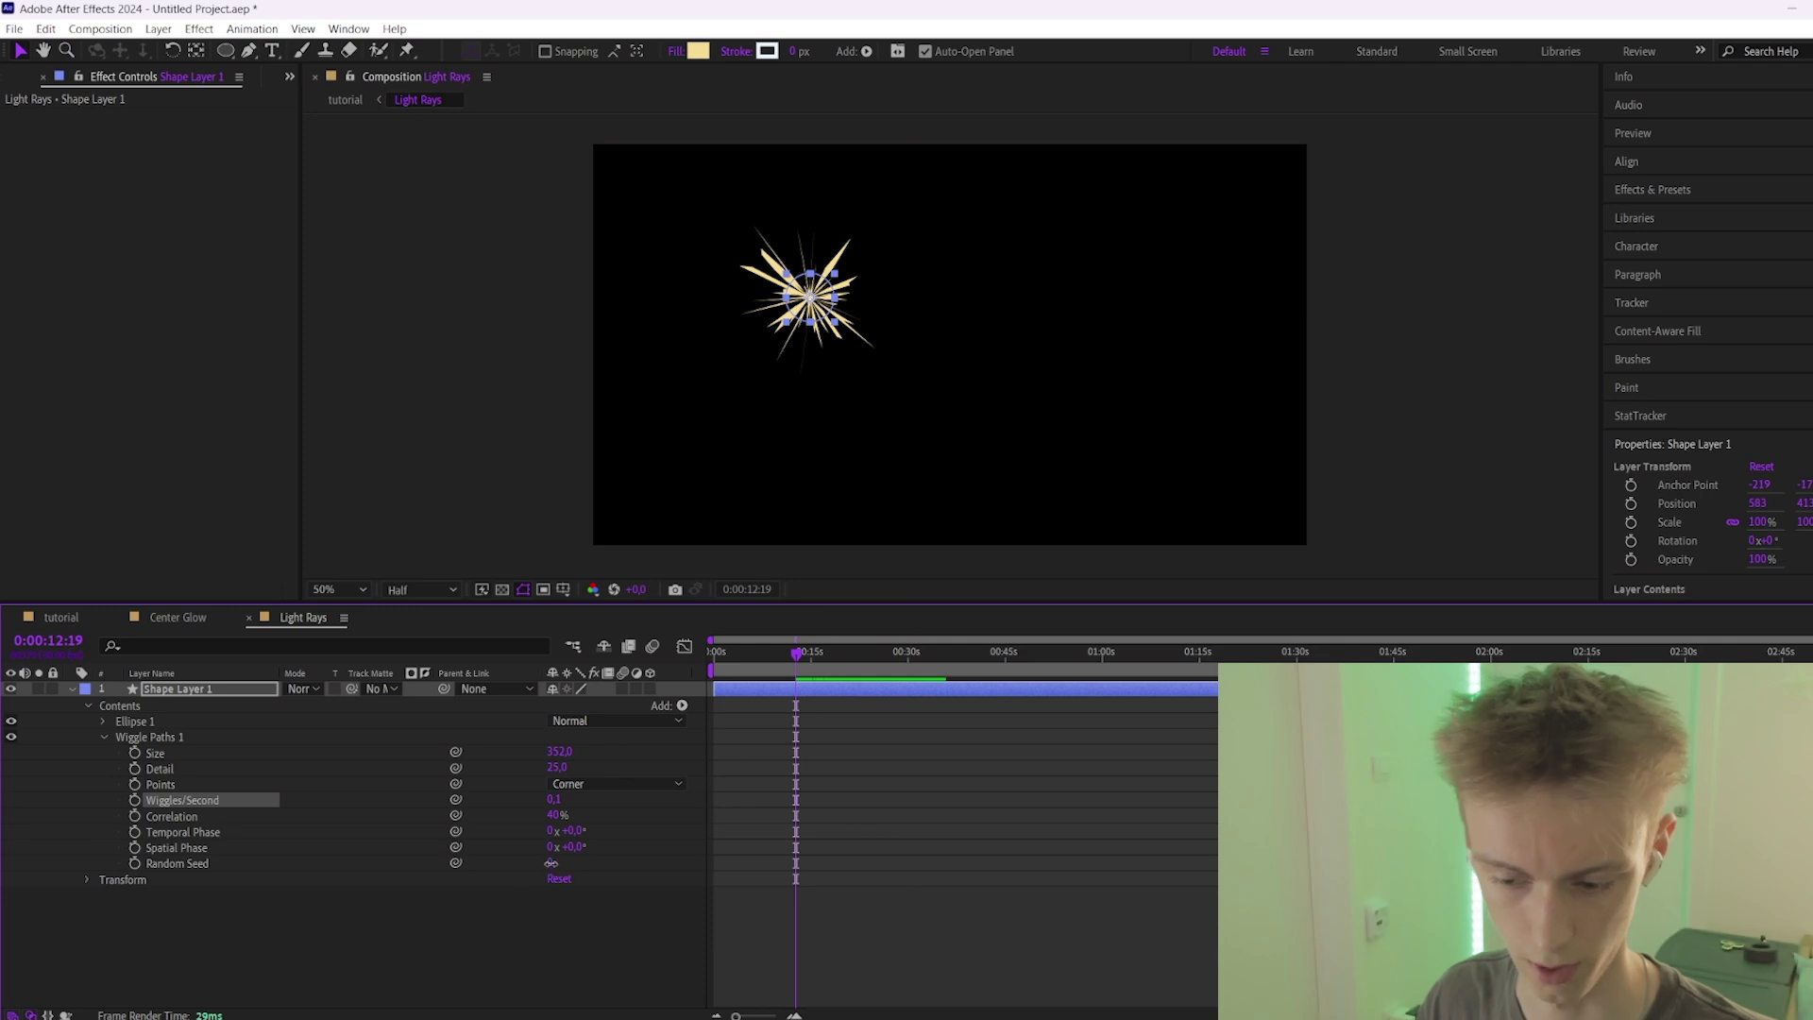
mouse_move(551, 863)
left_mouse_down()
mouse_move(595, 863)
mouse_move(551, 868)
left_mouse_up()
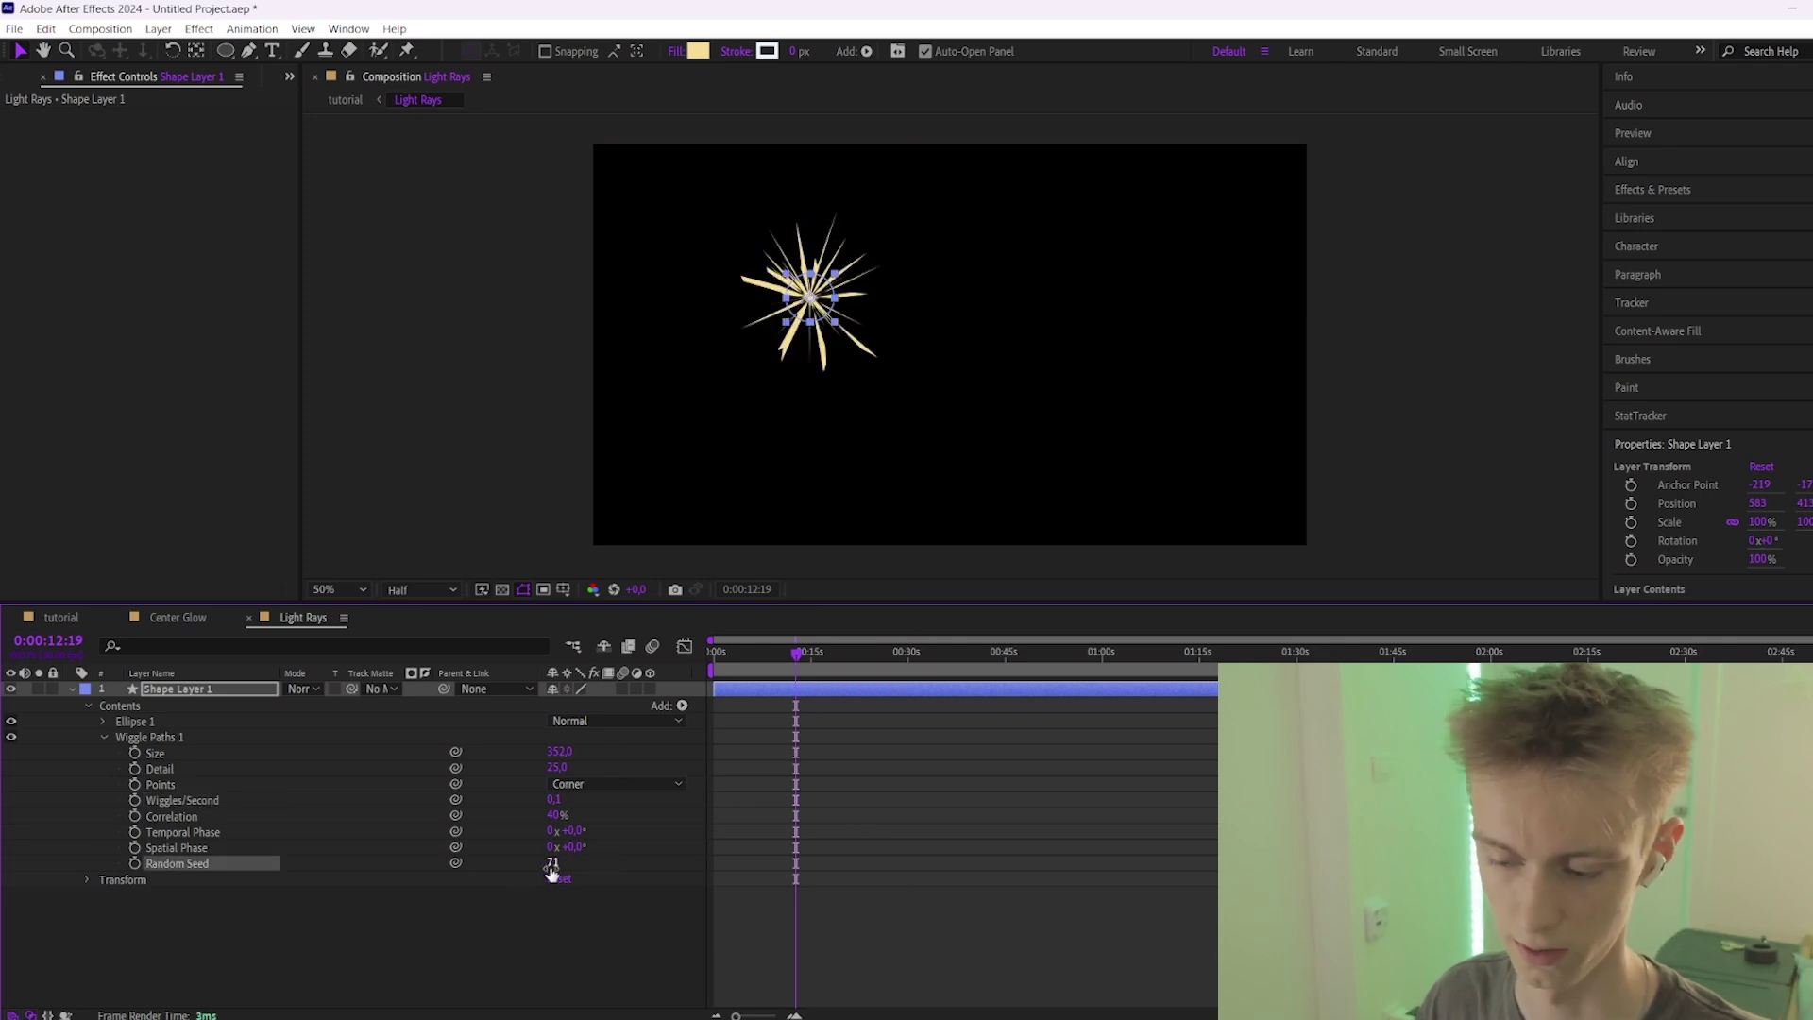
left_click(70, 688)
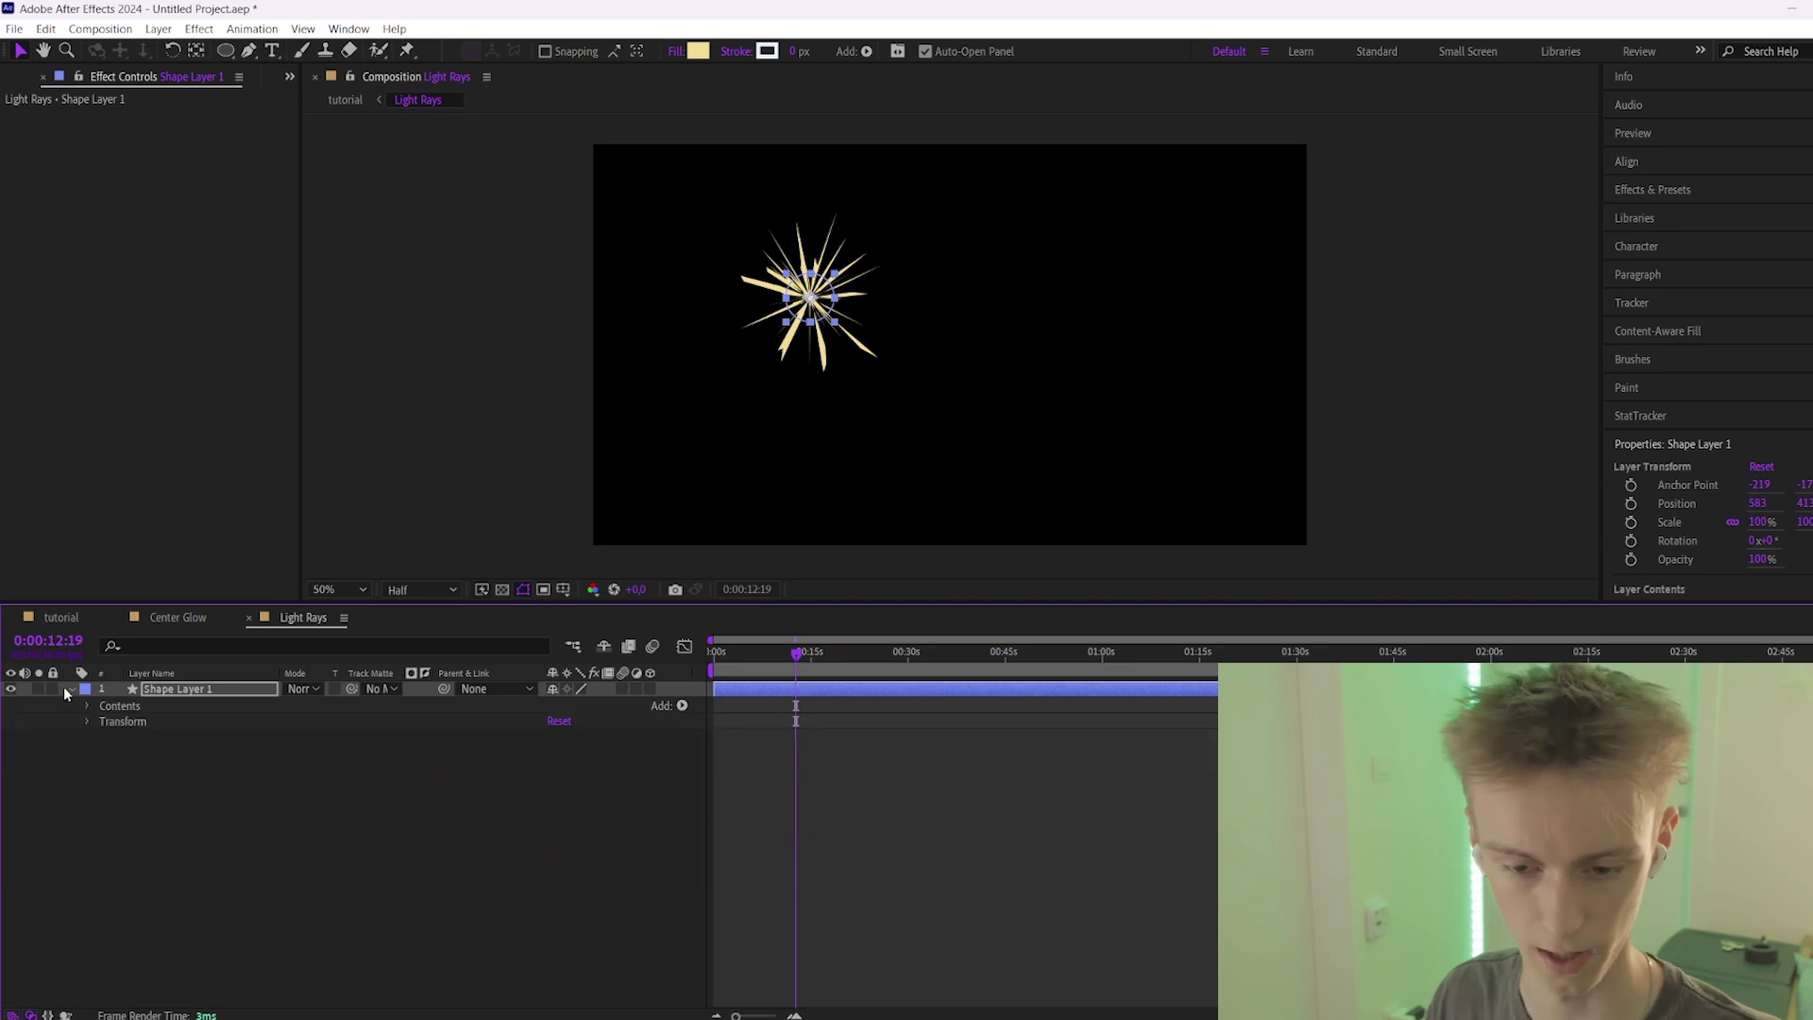
Move Center Glow above Light Rays in tutorial and set its blending mode to Add.
left_click(64, 621)
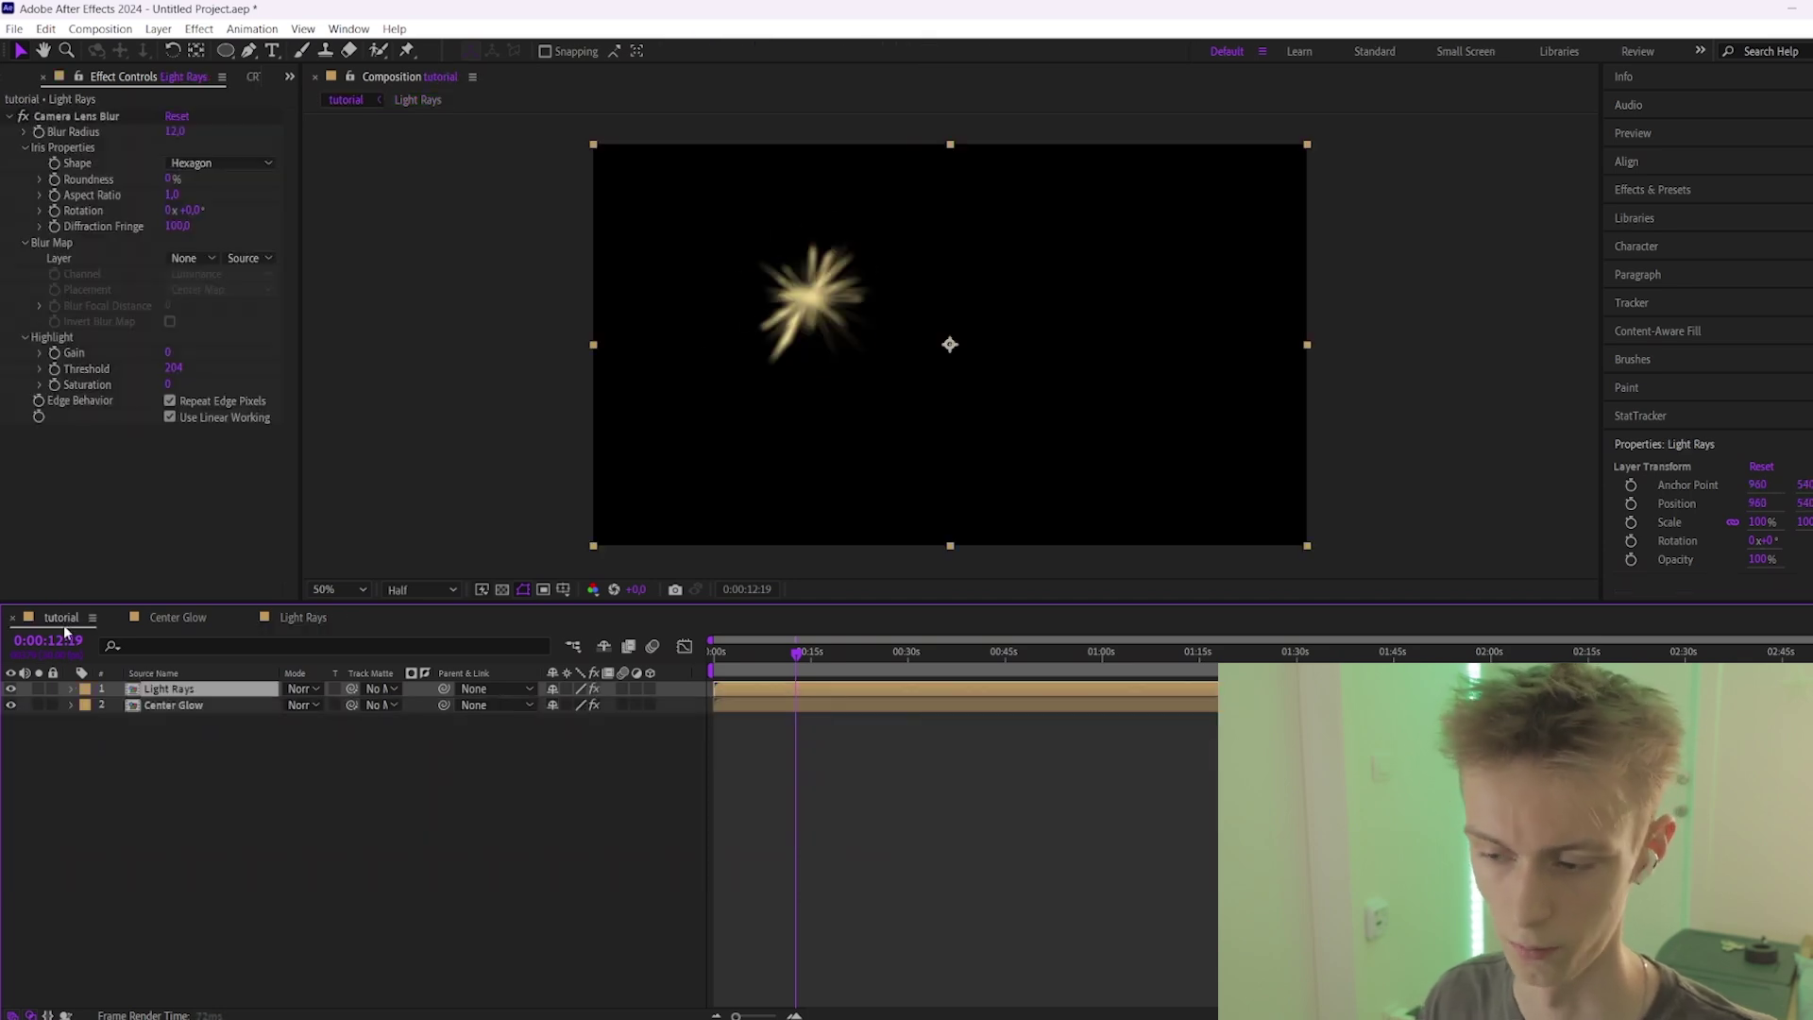
left_click(172, 708)
left_click_drag(173, 706, 189, 691)
left_click(272, 735)
left_click(300, 688)
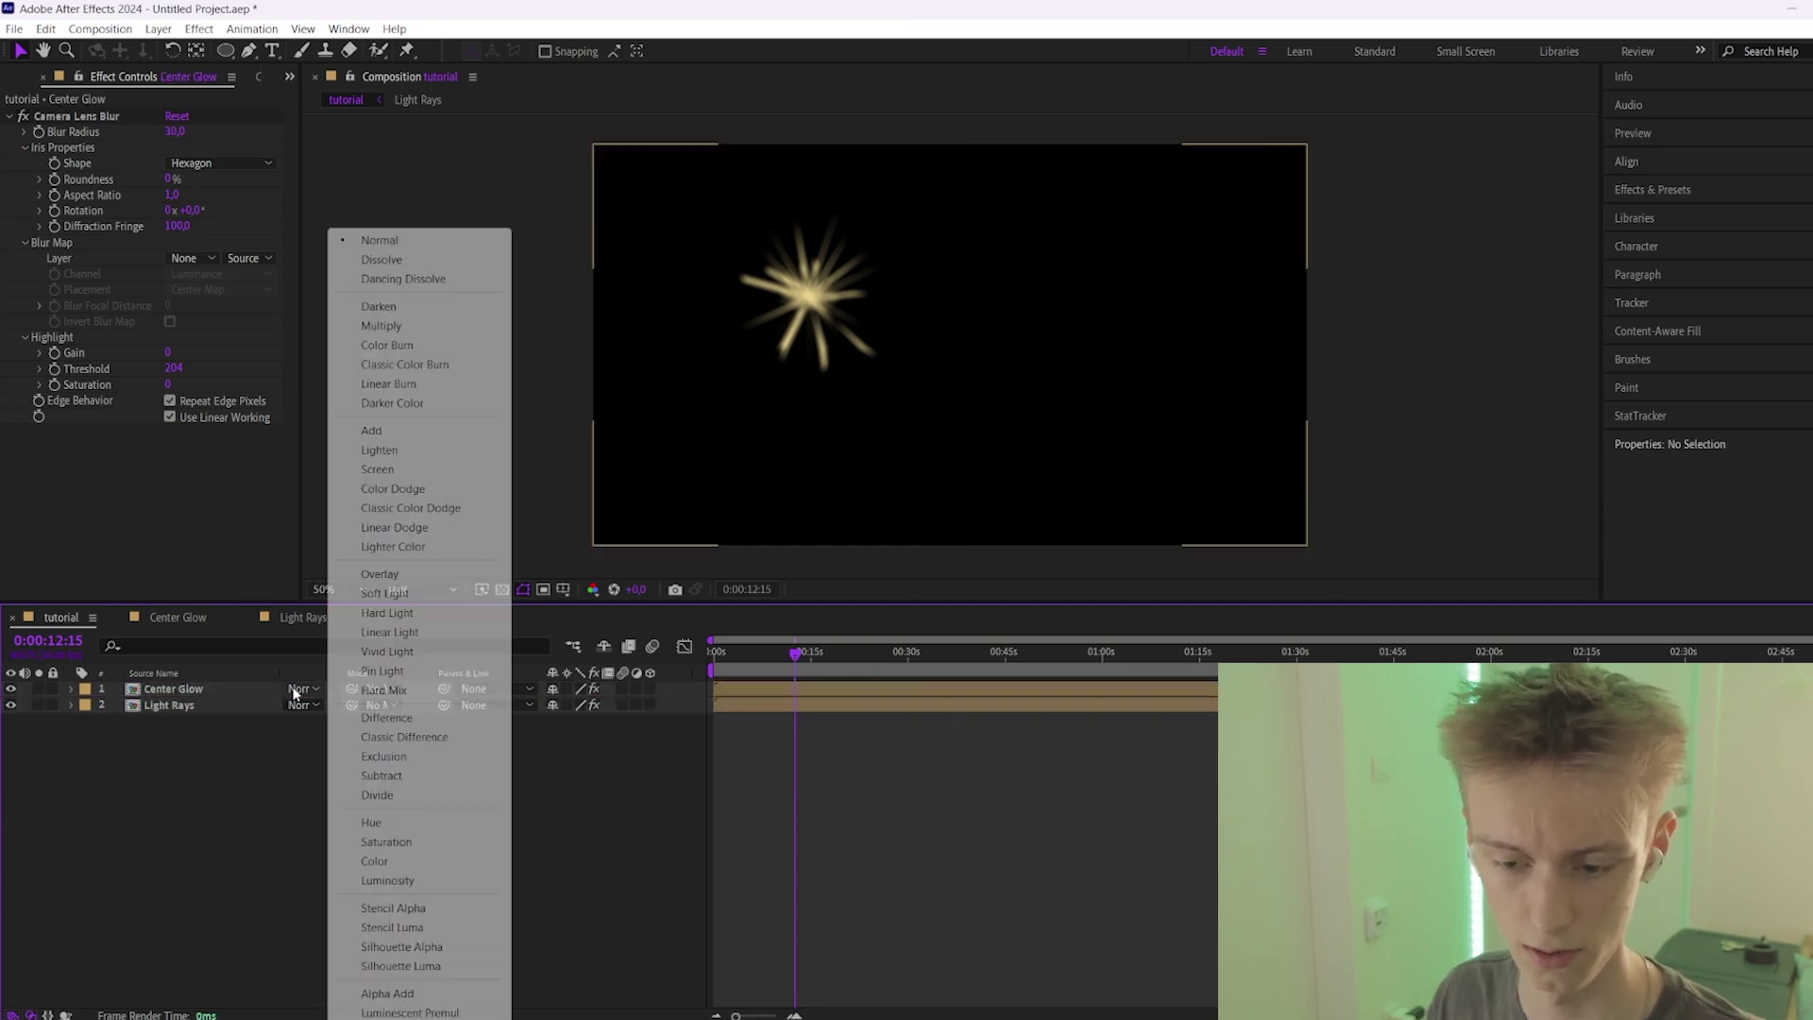
left_click(412, 440)
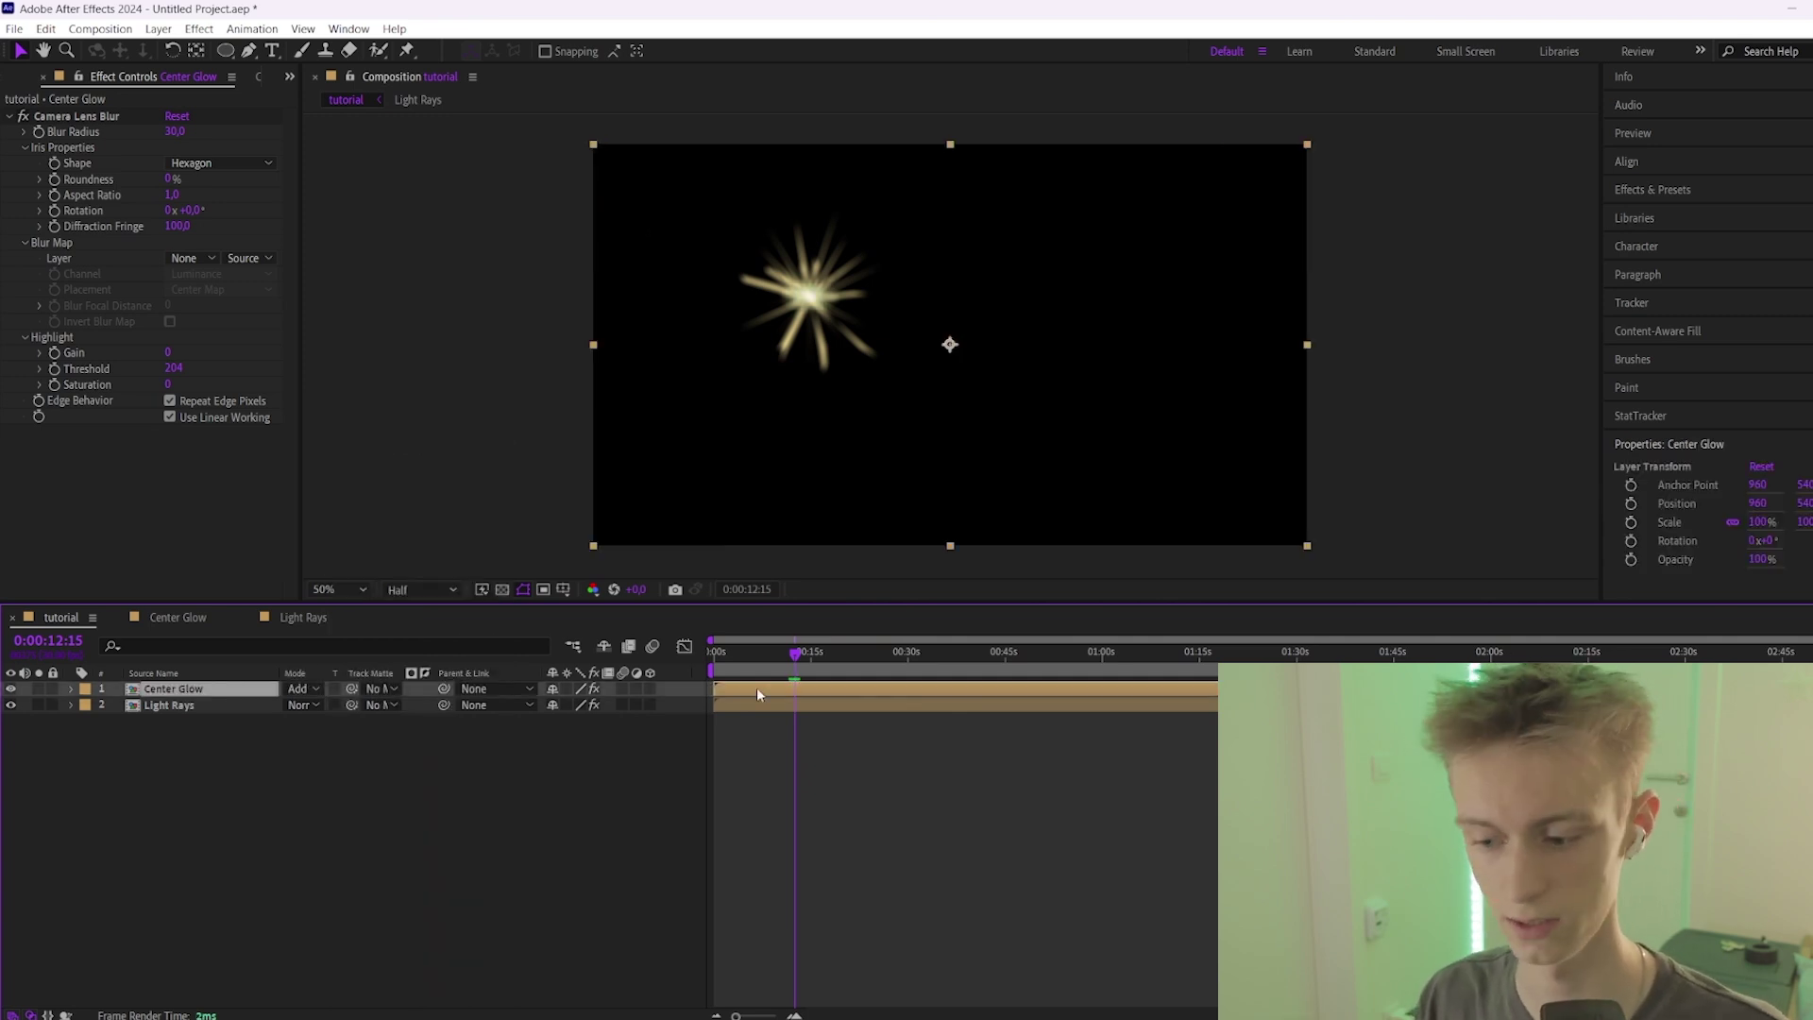
key("ctrl+space")
key("Escape")
Give Center Glow an alpha-based Glow with threshold 5, radius 304 and intensity 10.
key("ctrl+space")
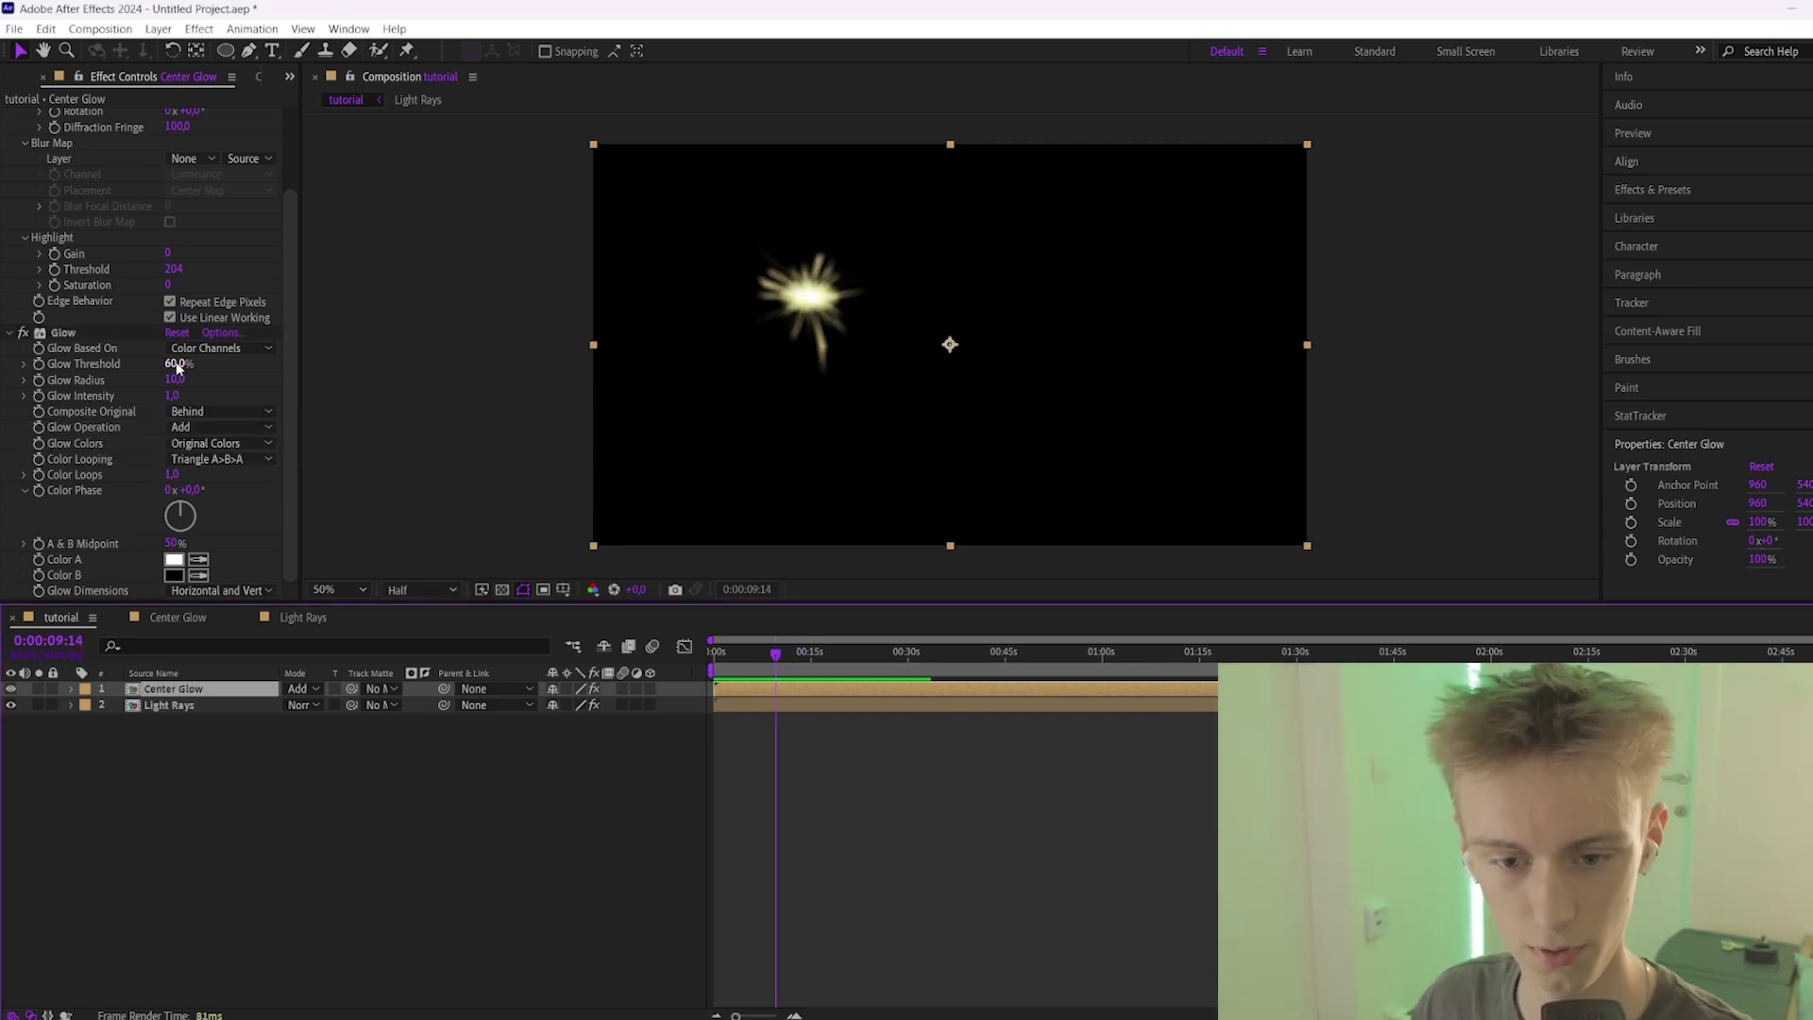
left_click(175, 365)
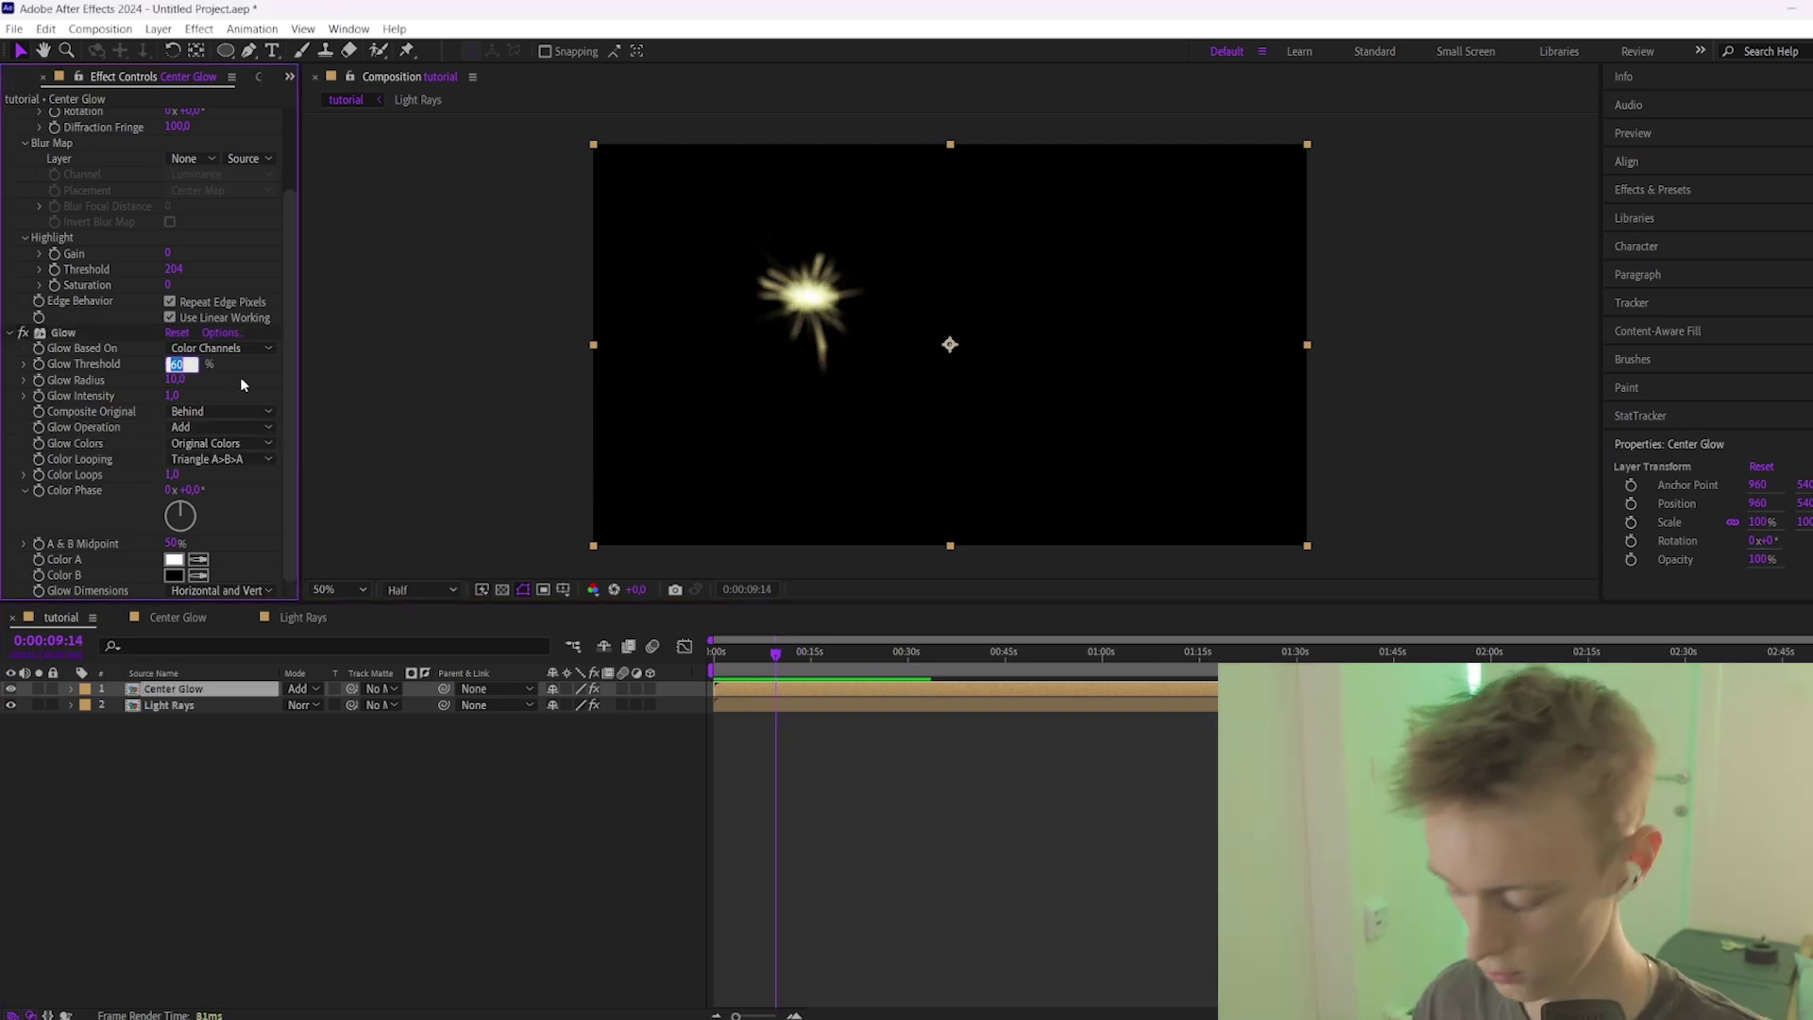
left_click(184, 349)
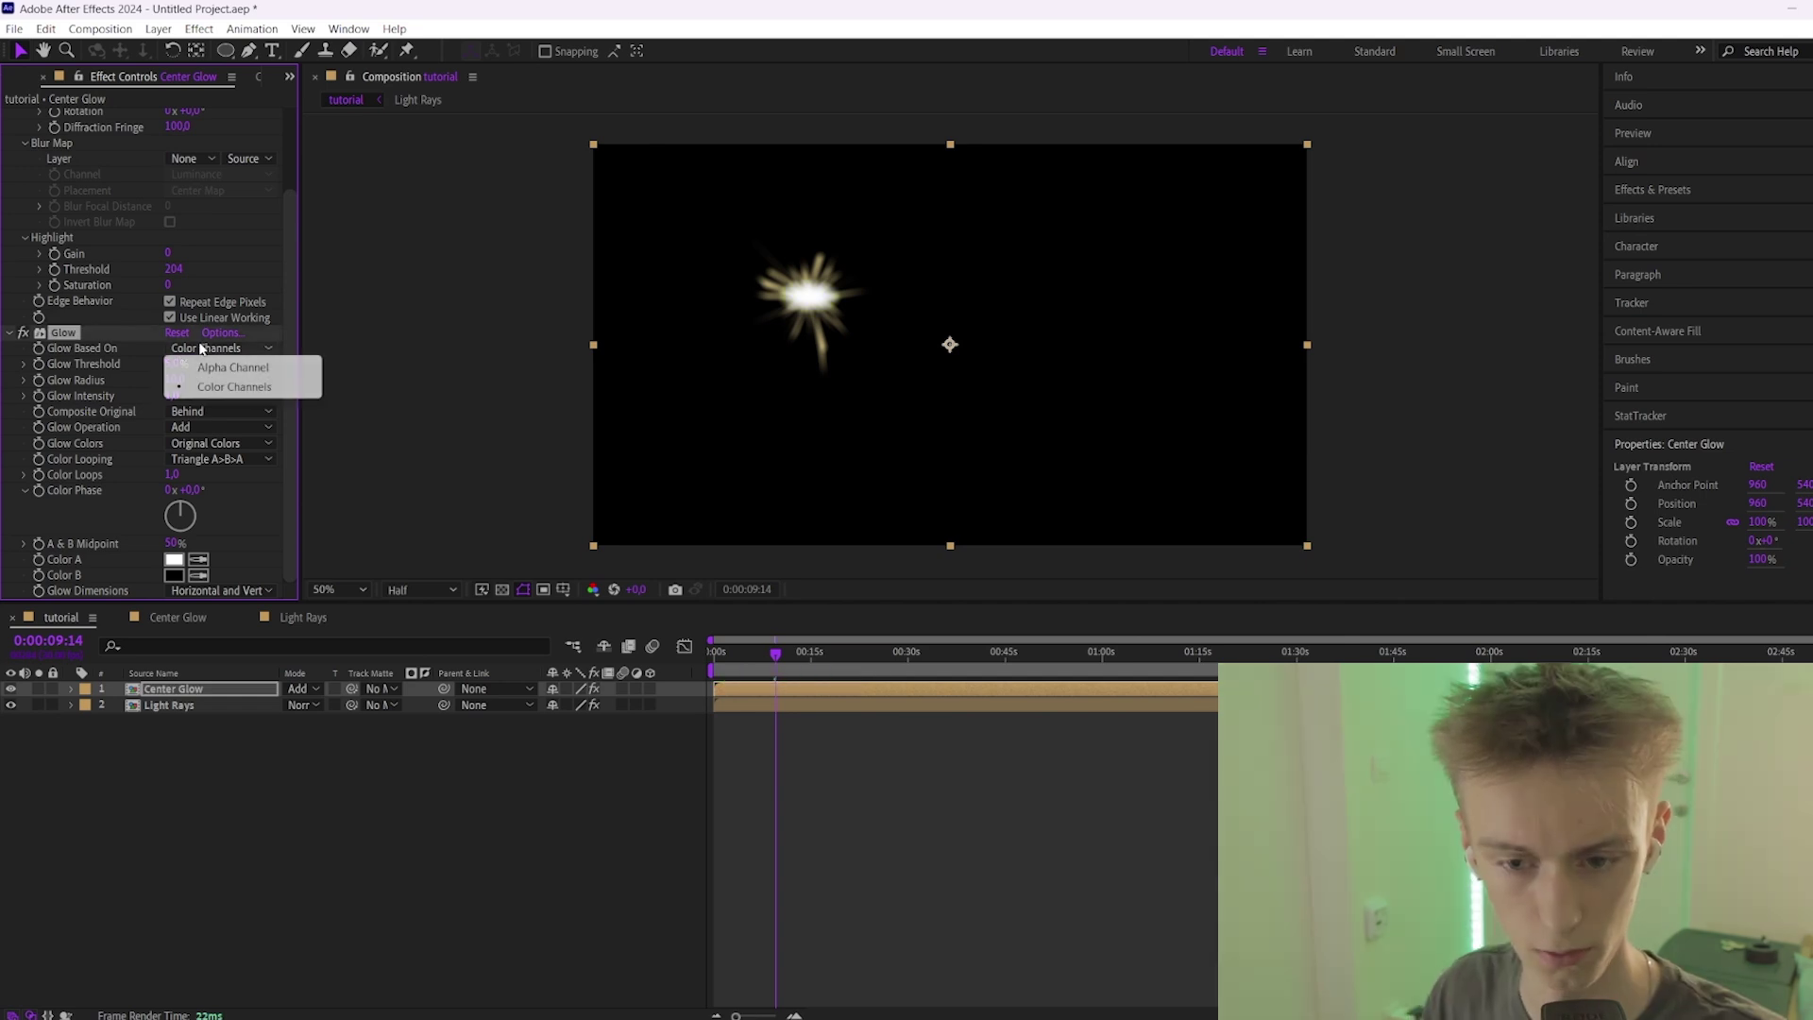
left_click(226, 367)
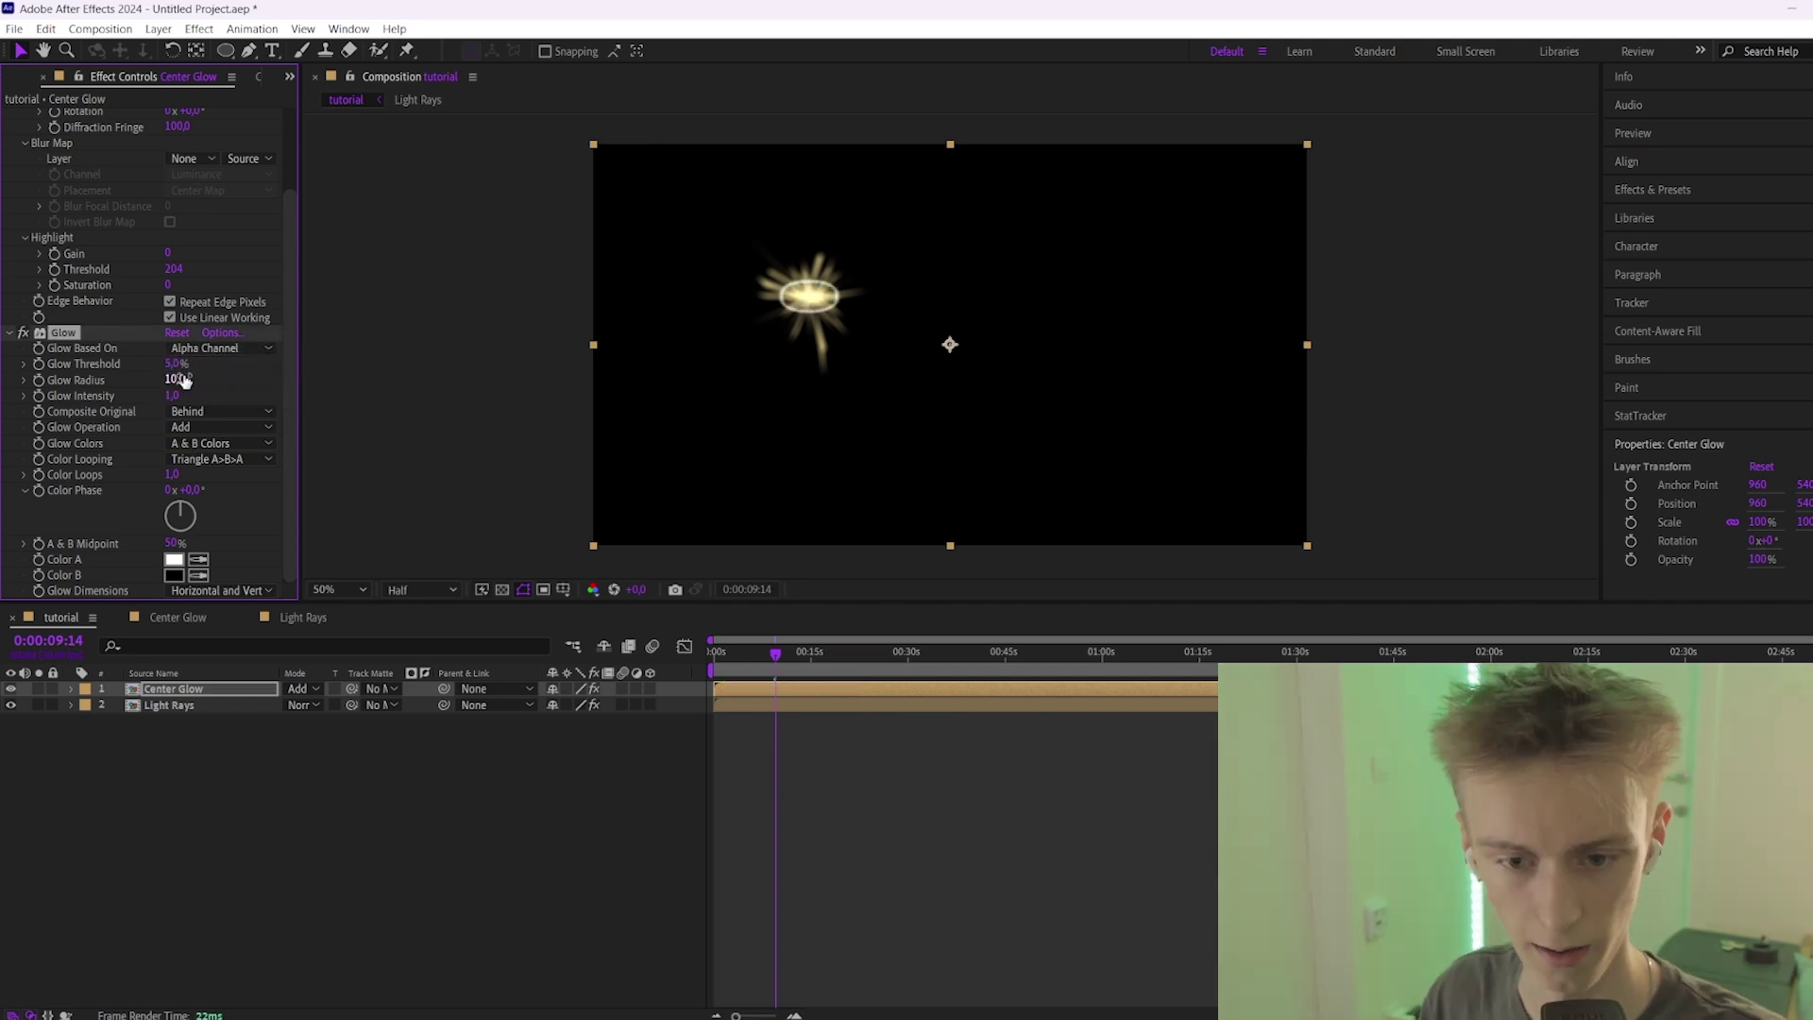
left_click_drag(175, 376, 396, 387)
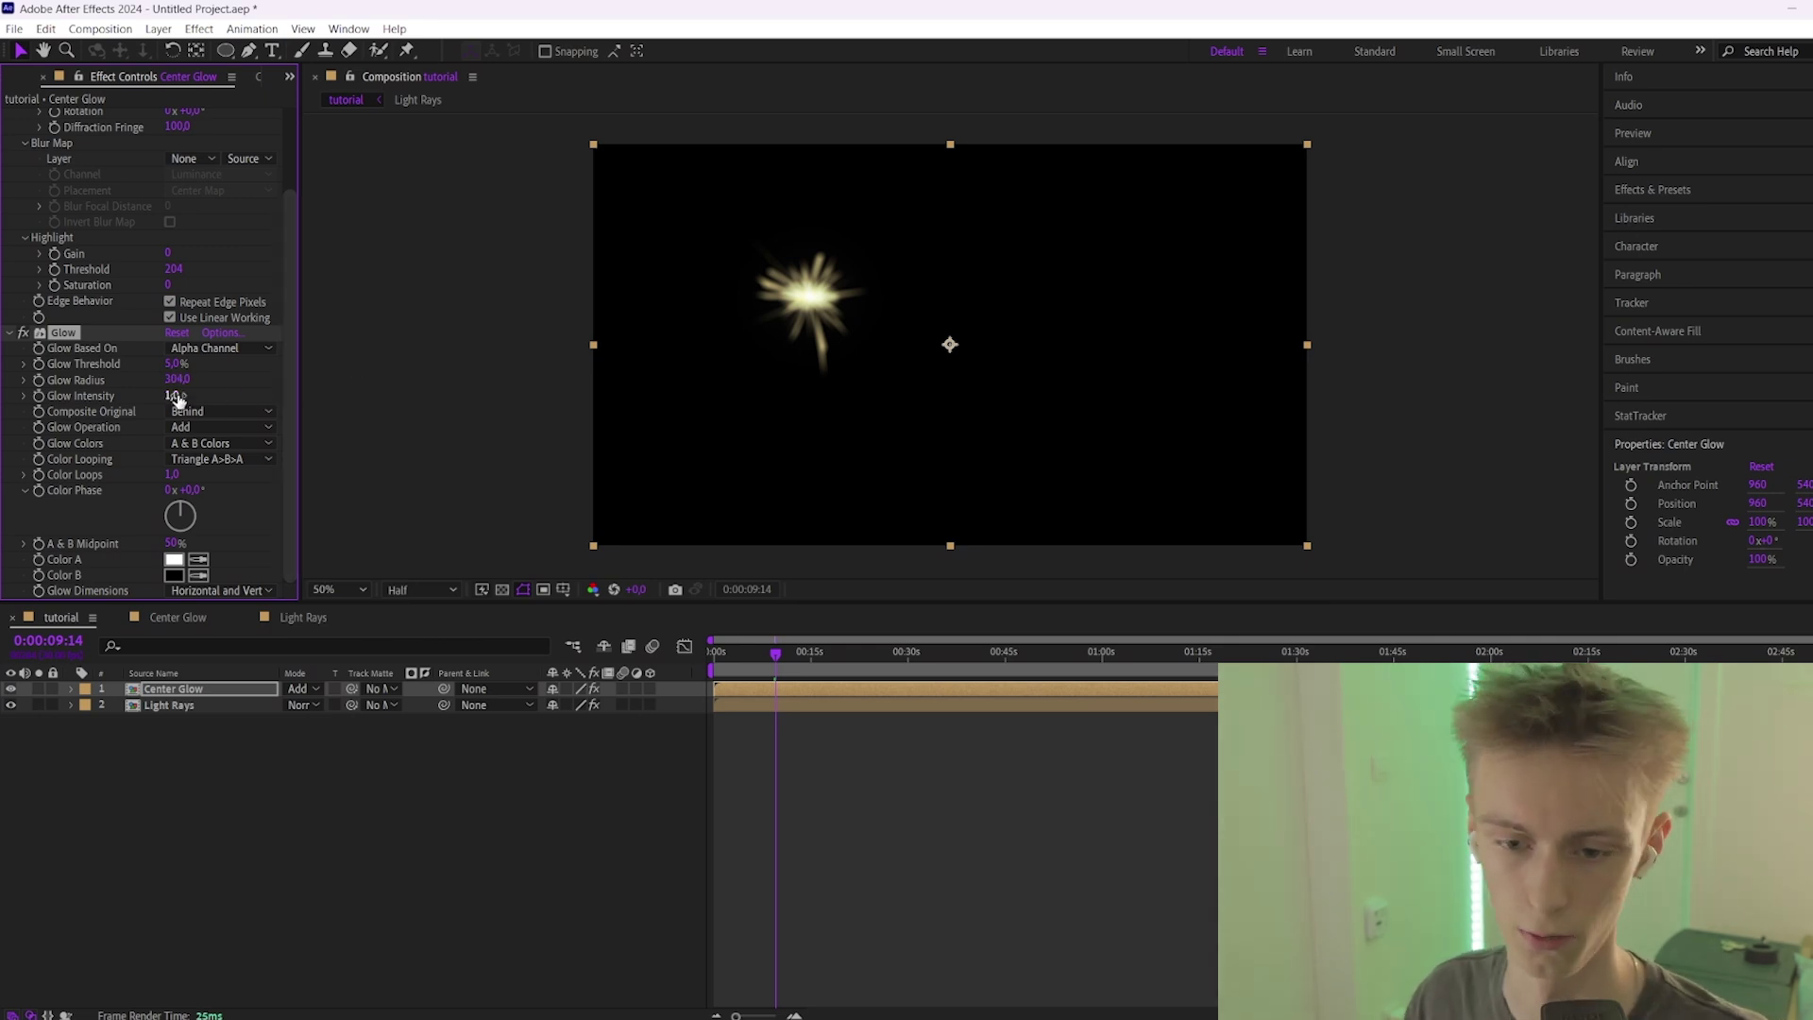
left_click_drag(181, 390, 1168, 418)
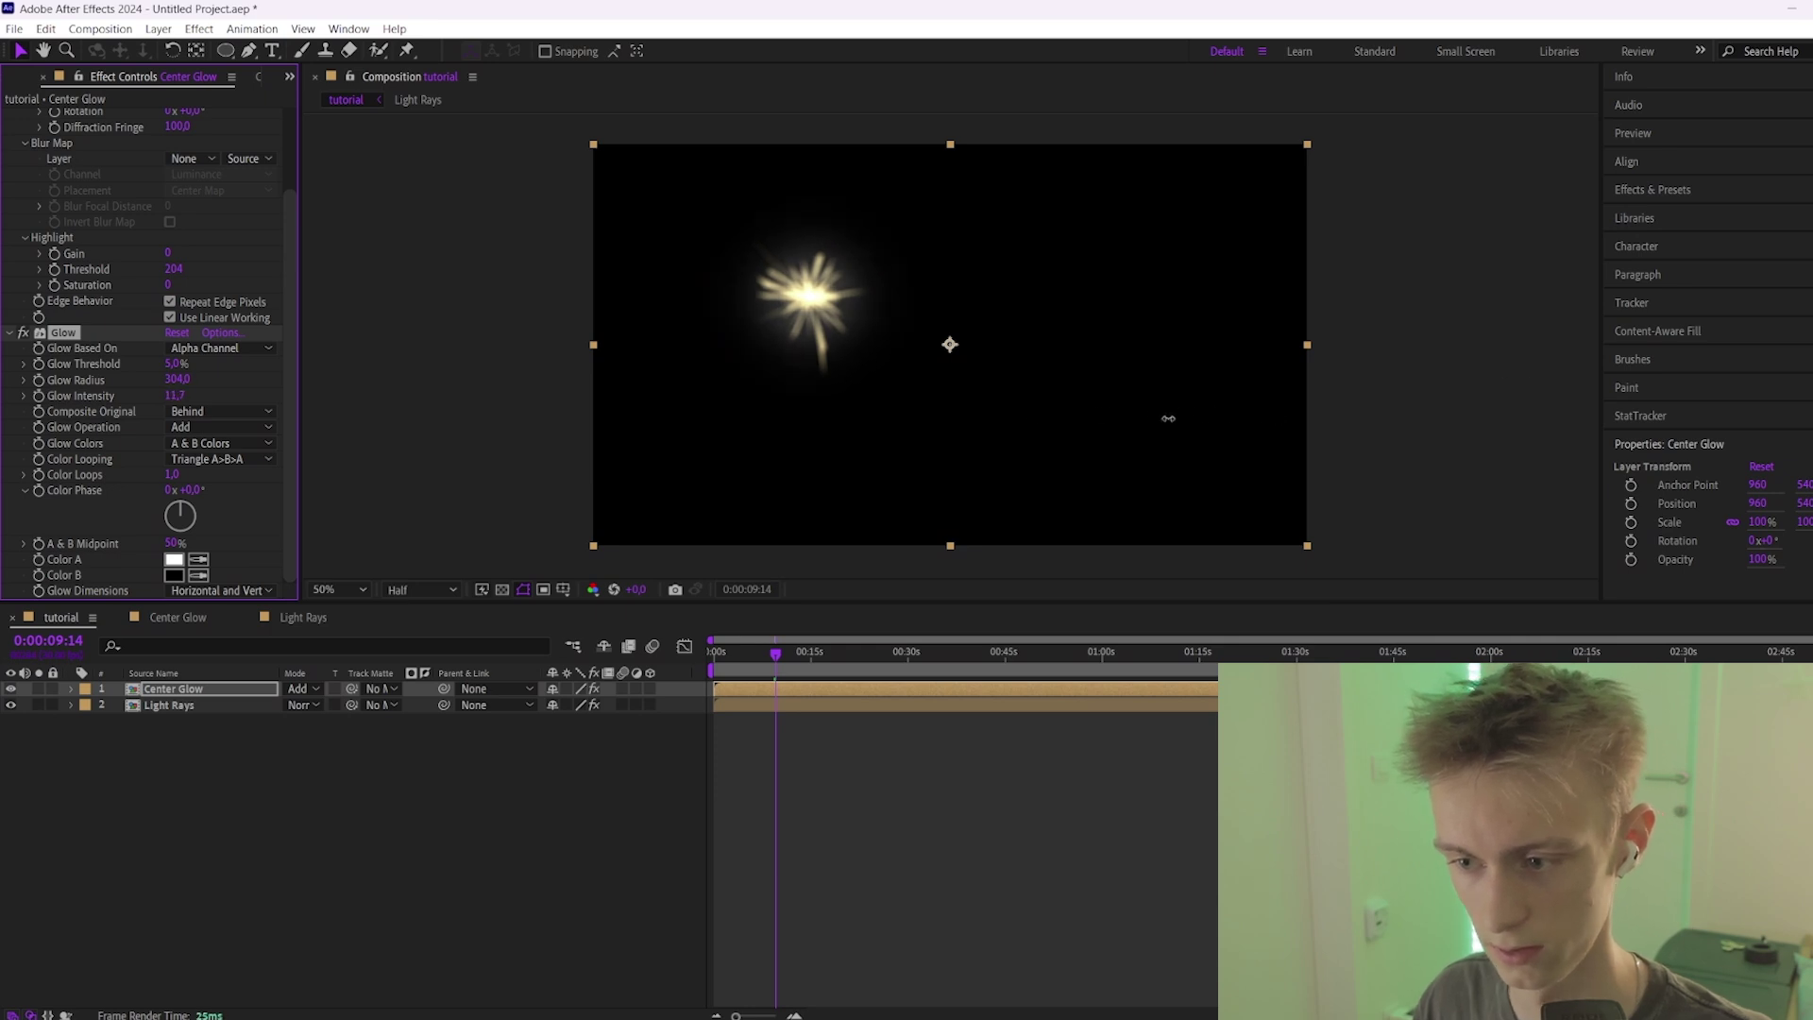
Set the Glow's Color A to a warm light orange, F7C68A.
left_click(173, 560)
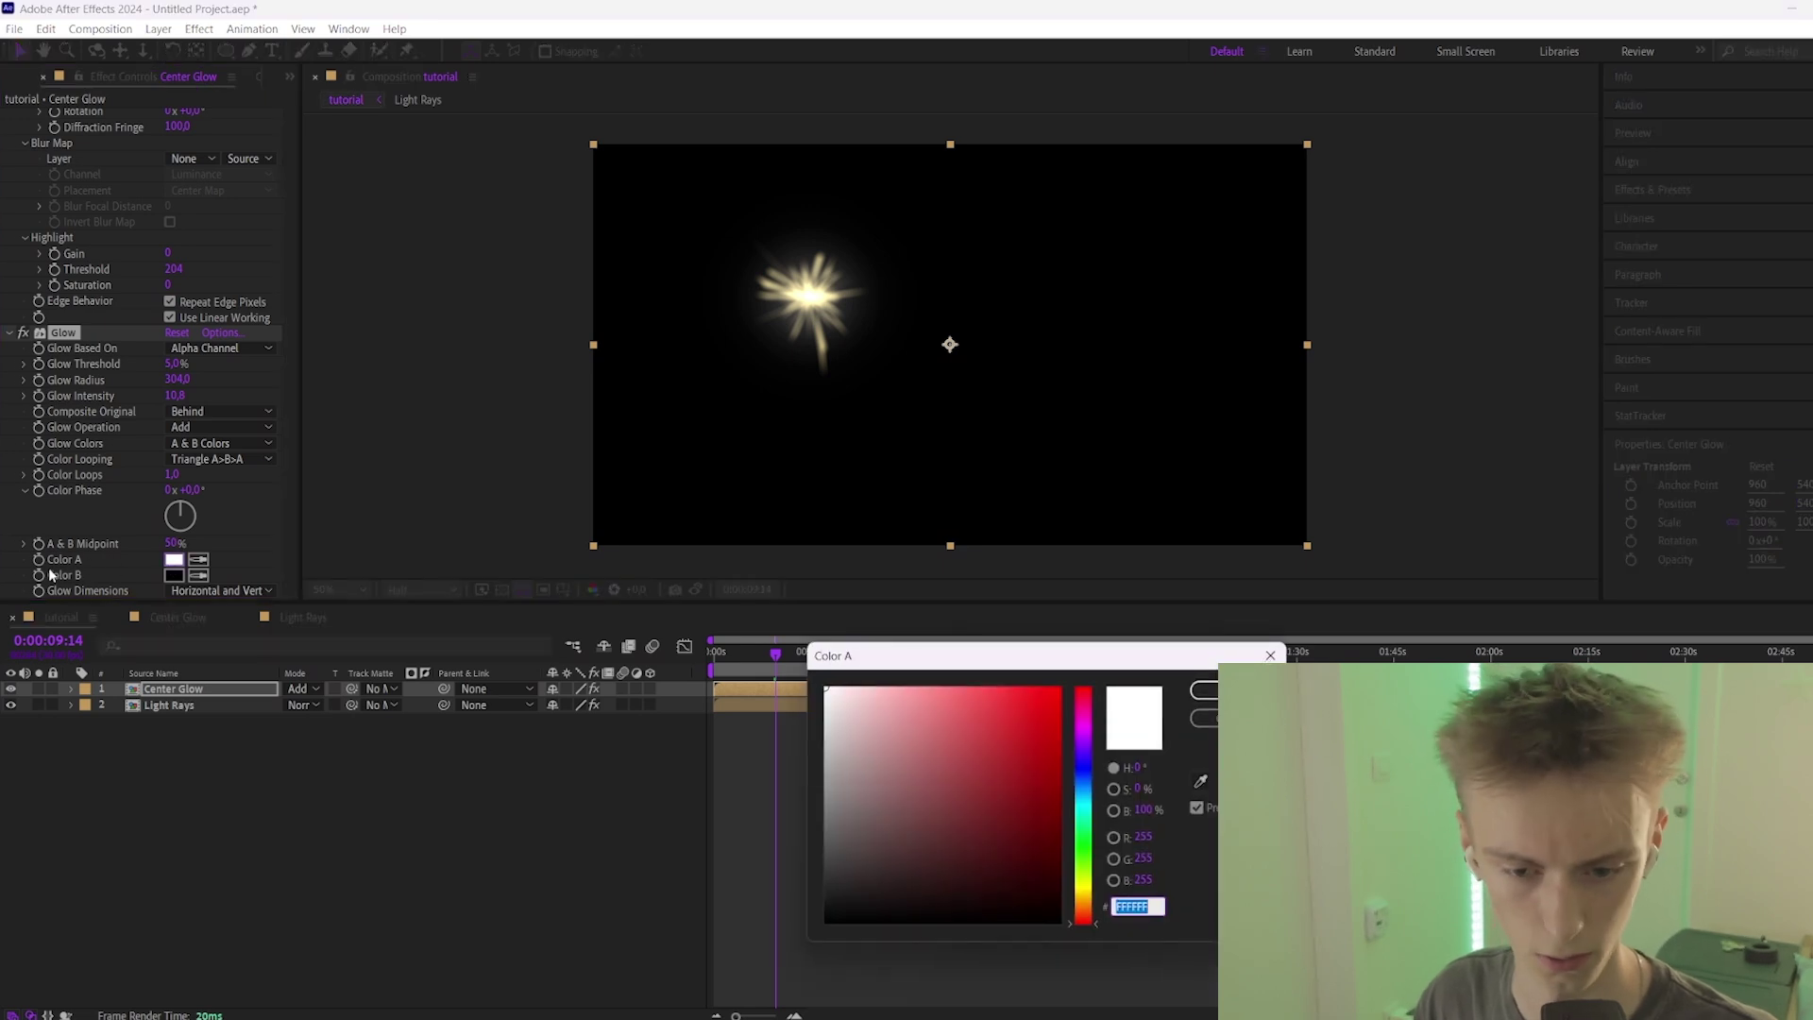
left_click(1083, 901)
mouse_move(878, 720)
left_mouse_down()
mouse_move(881, 699)
mouse_move(930, 692)
left_mouse_up()
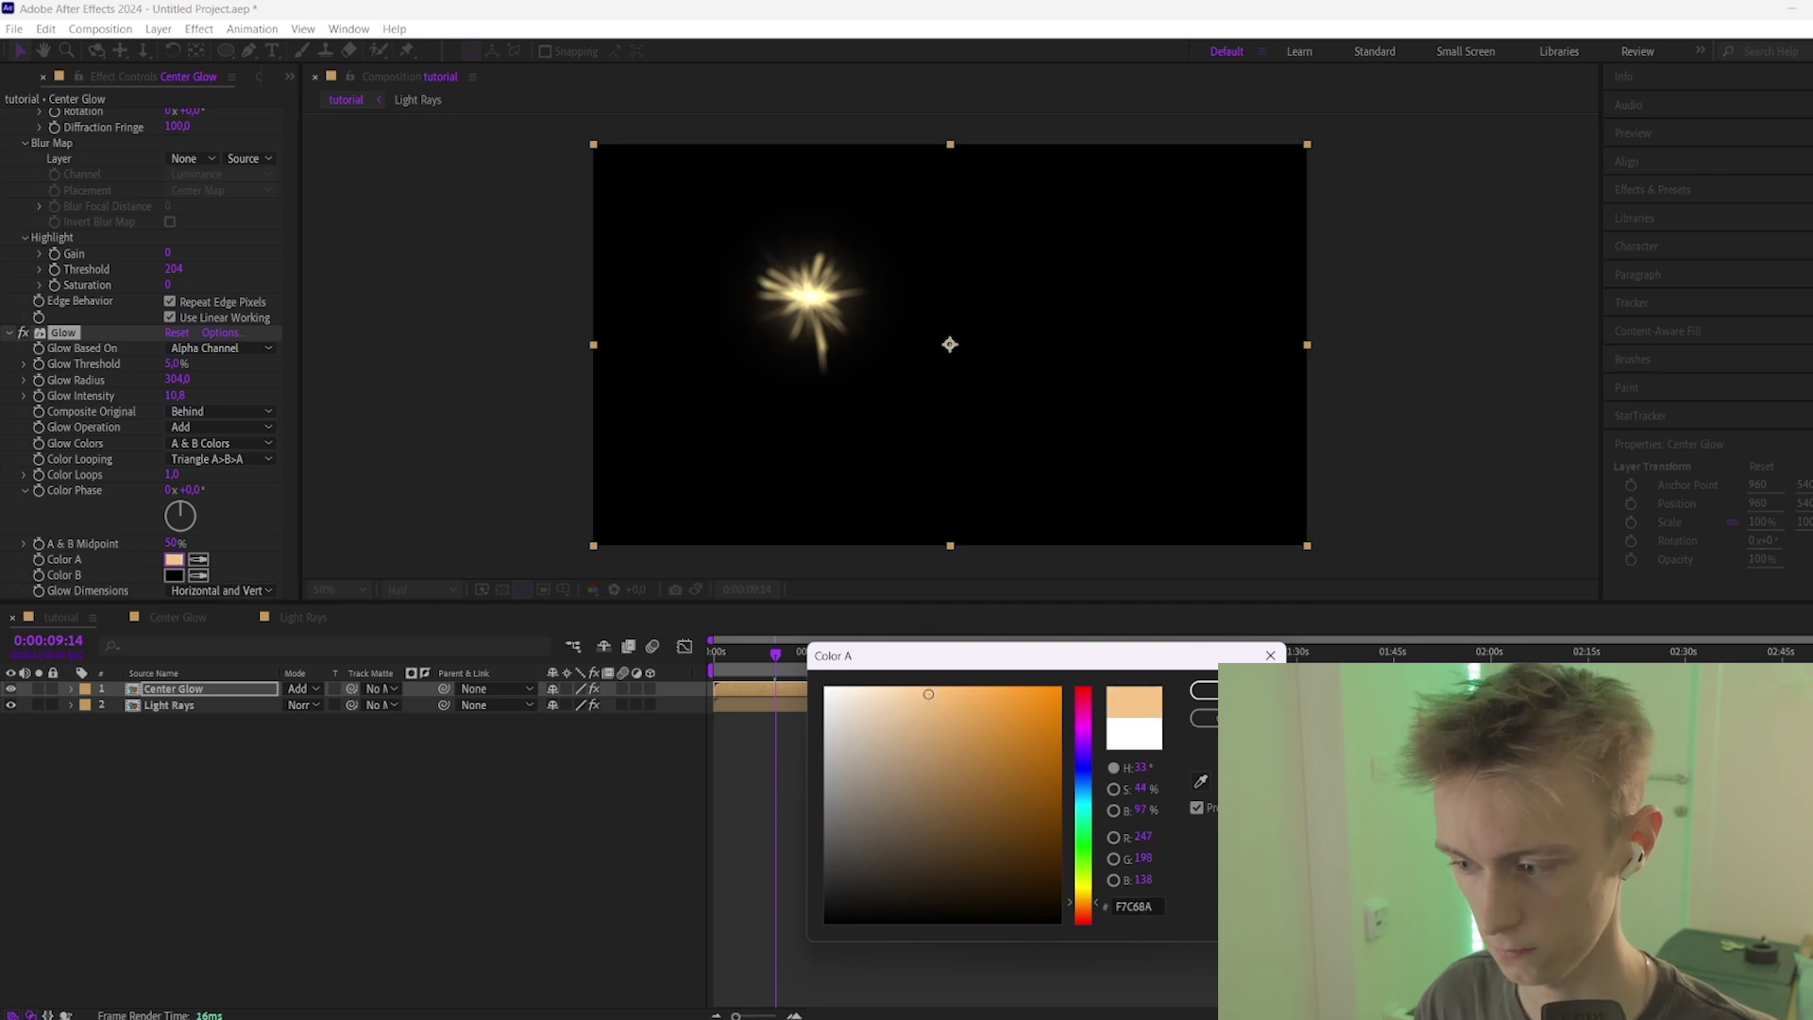
left_click(1204, 691)
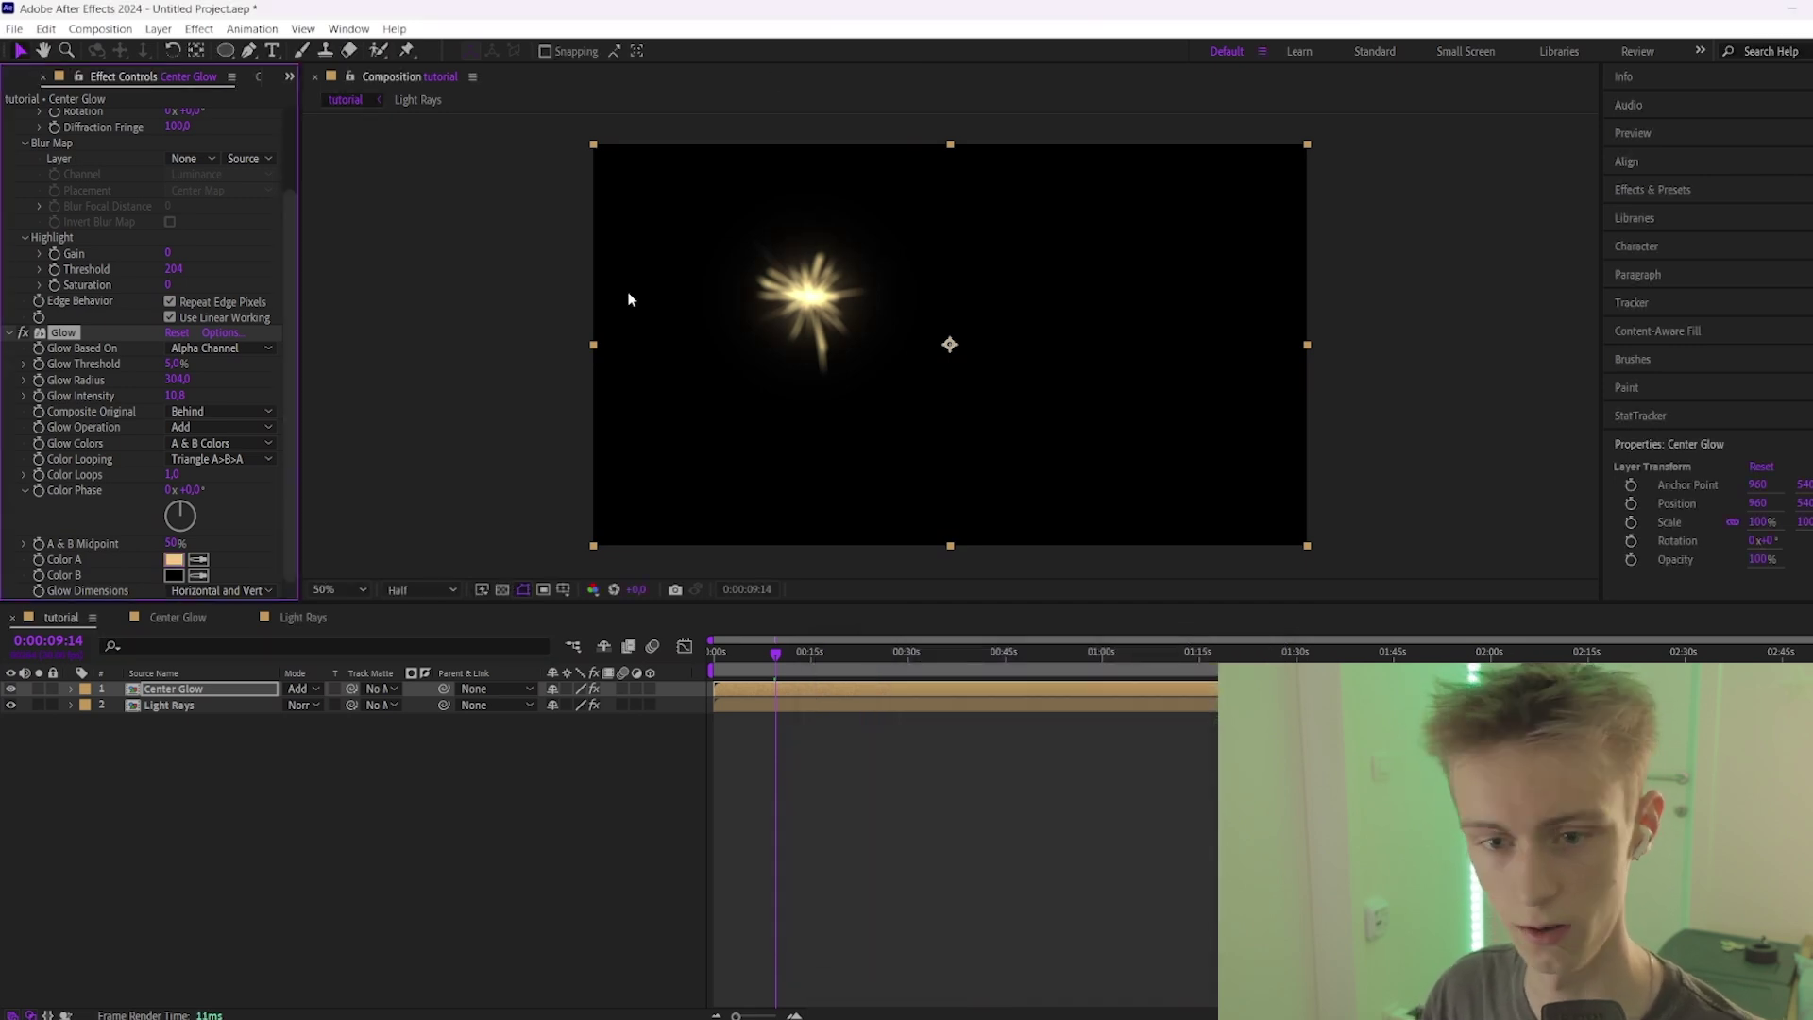
left_click(735, 735)
Pre-compose the Center Glow and Light Rays layers together as 'Lens Flare'.
left_click(751, 697)
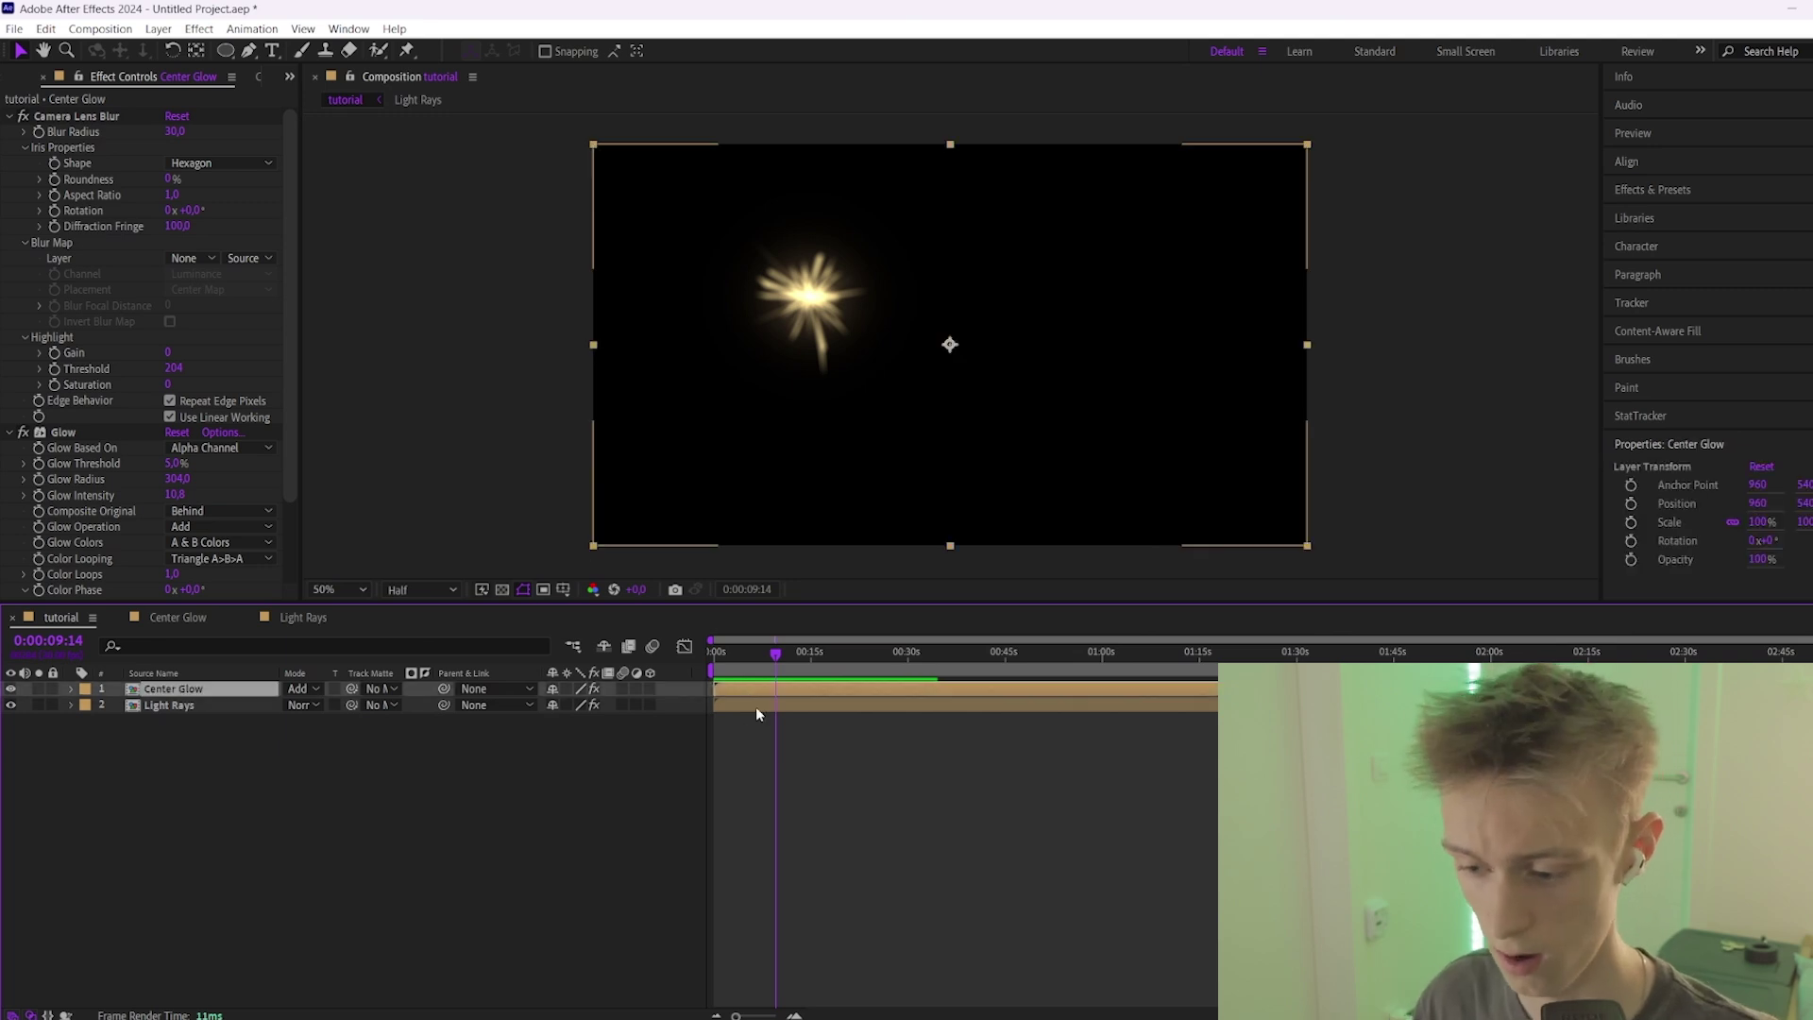
left_click(755, 706, "shift")
right_click(748, 706)
left_click(804, 580)
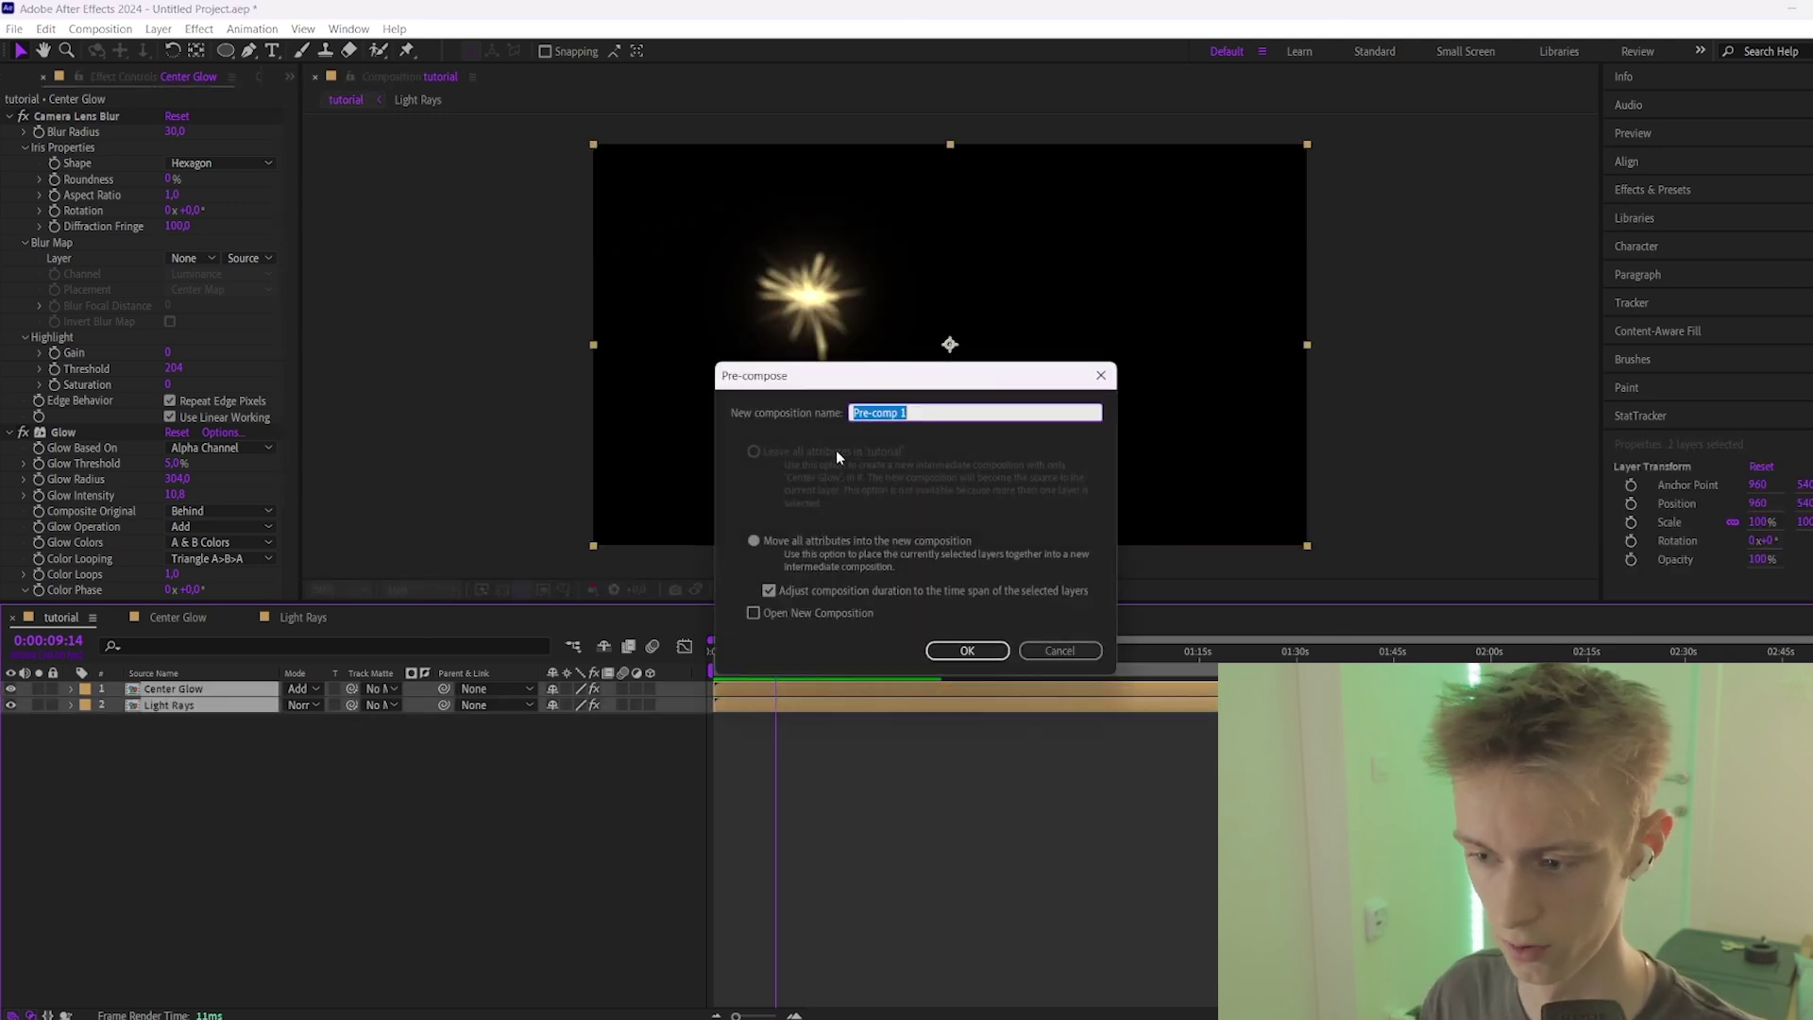
type("Lens ")
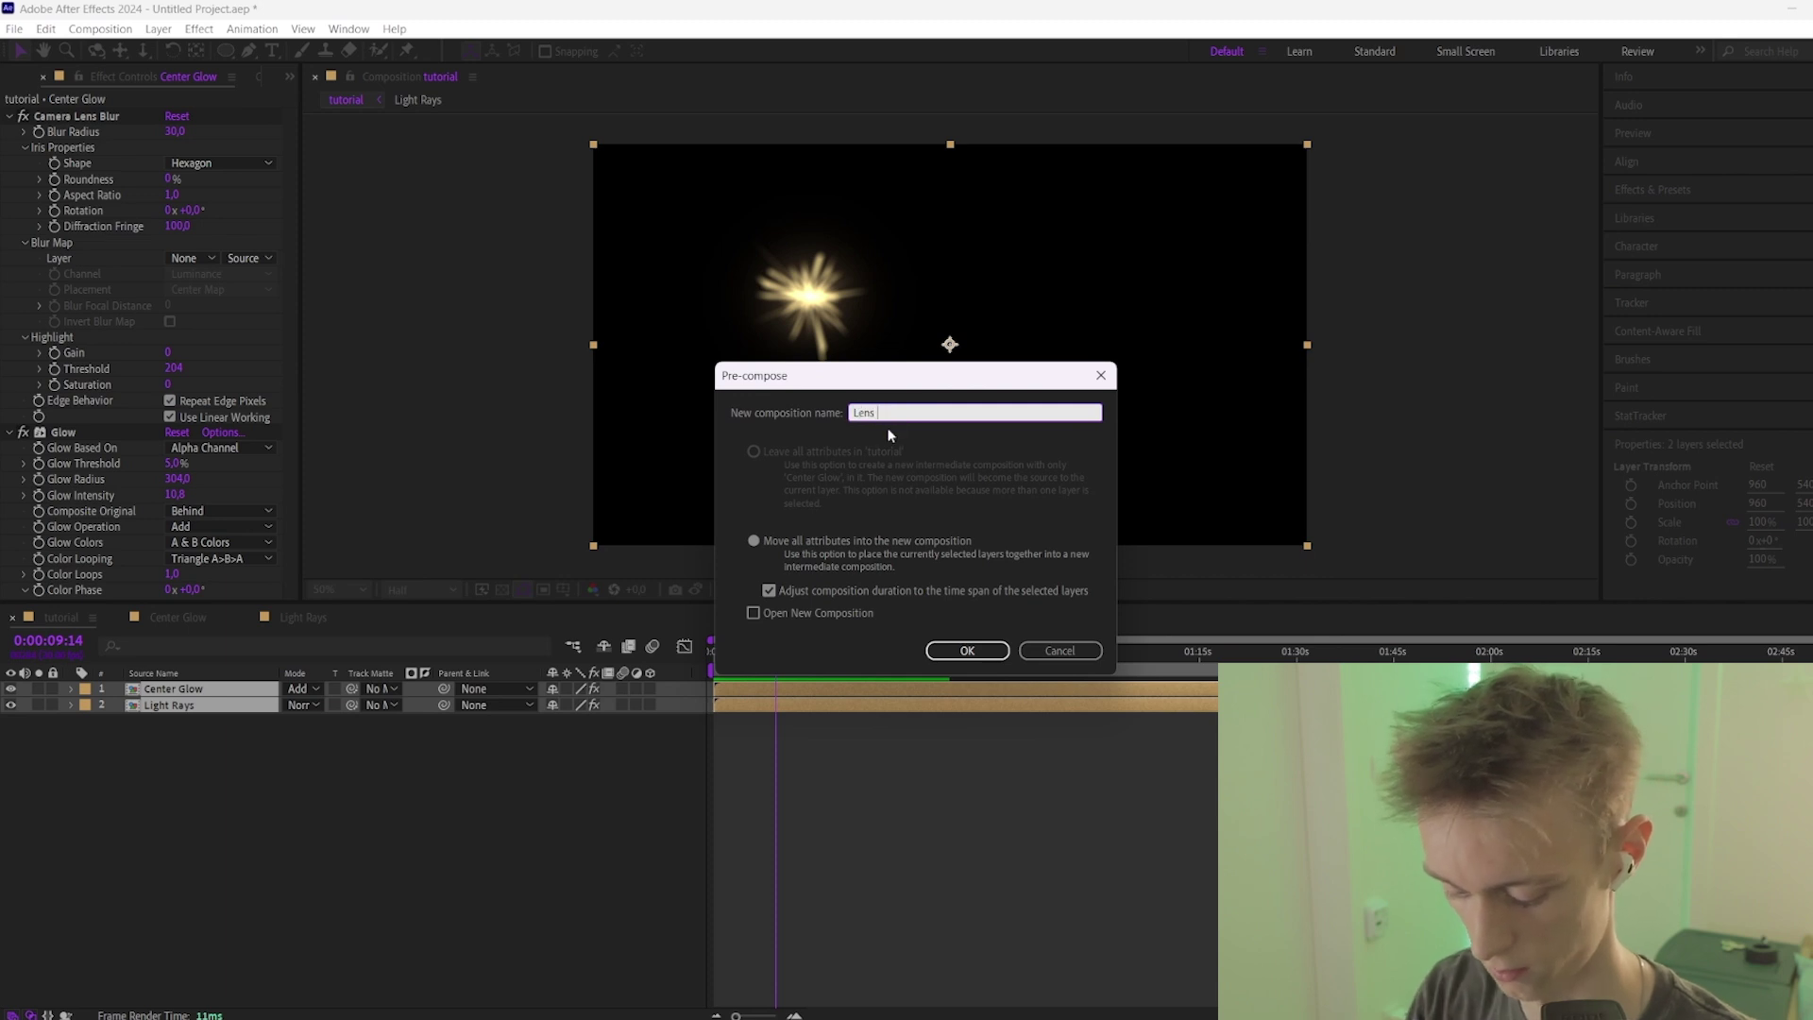
type("Flare")
key("Return")
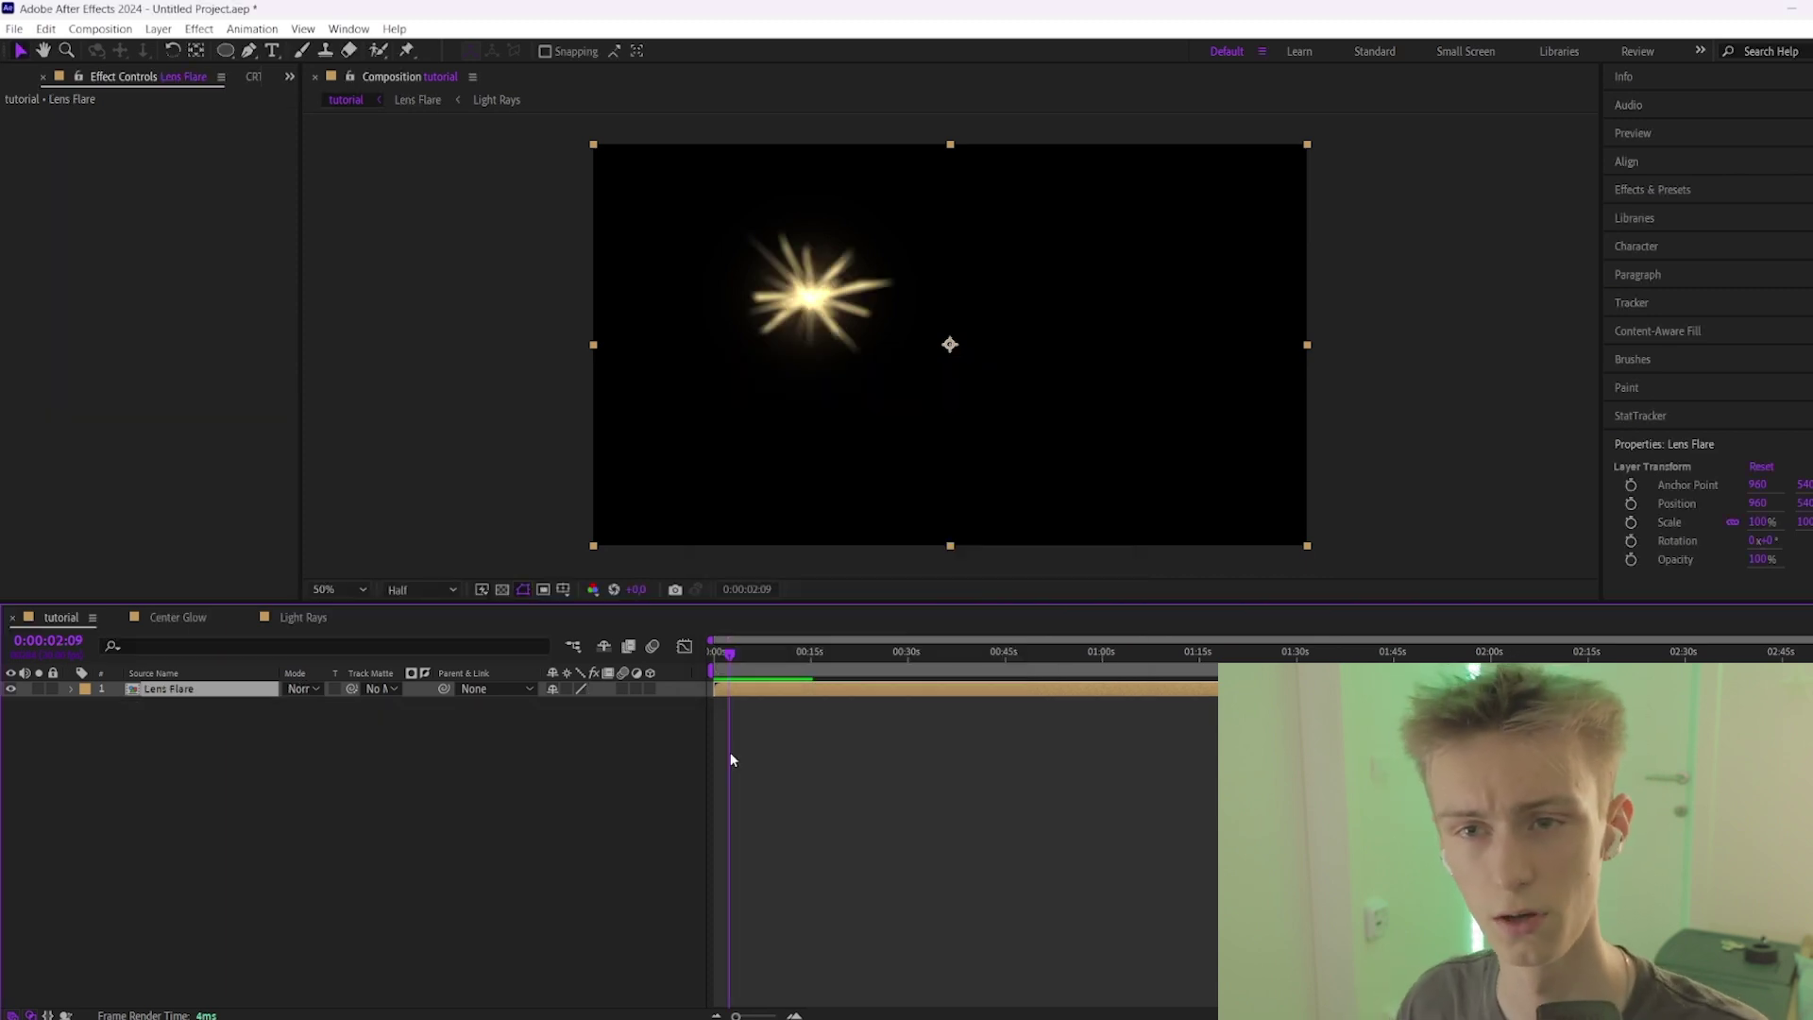
Drag Clip 3.mov from the Clips folder into the tutorial timeline, placing it under Lens Flare.
key("alt+Tab")
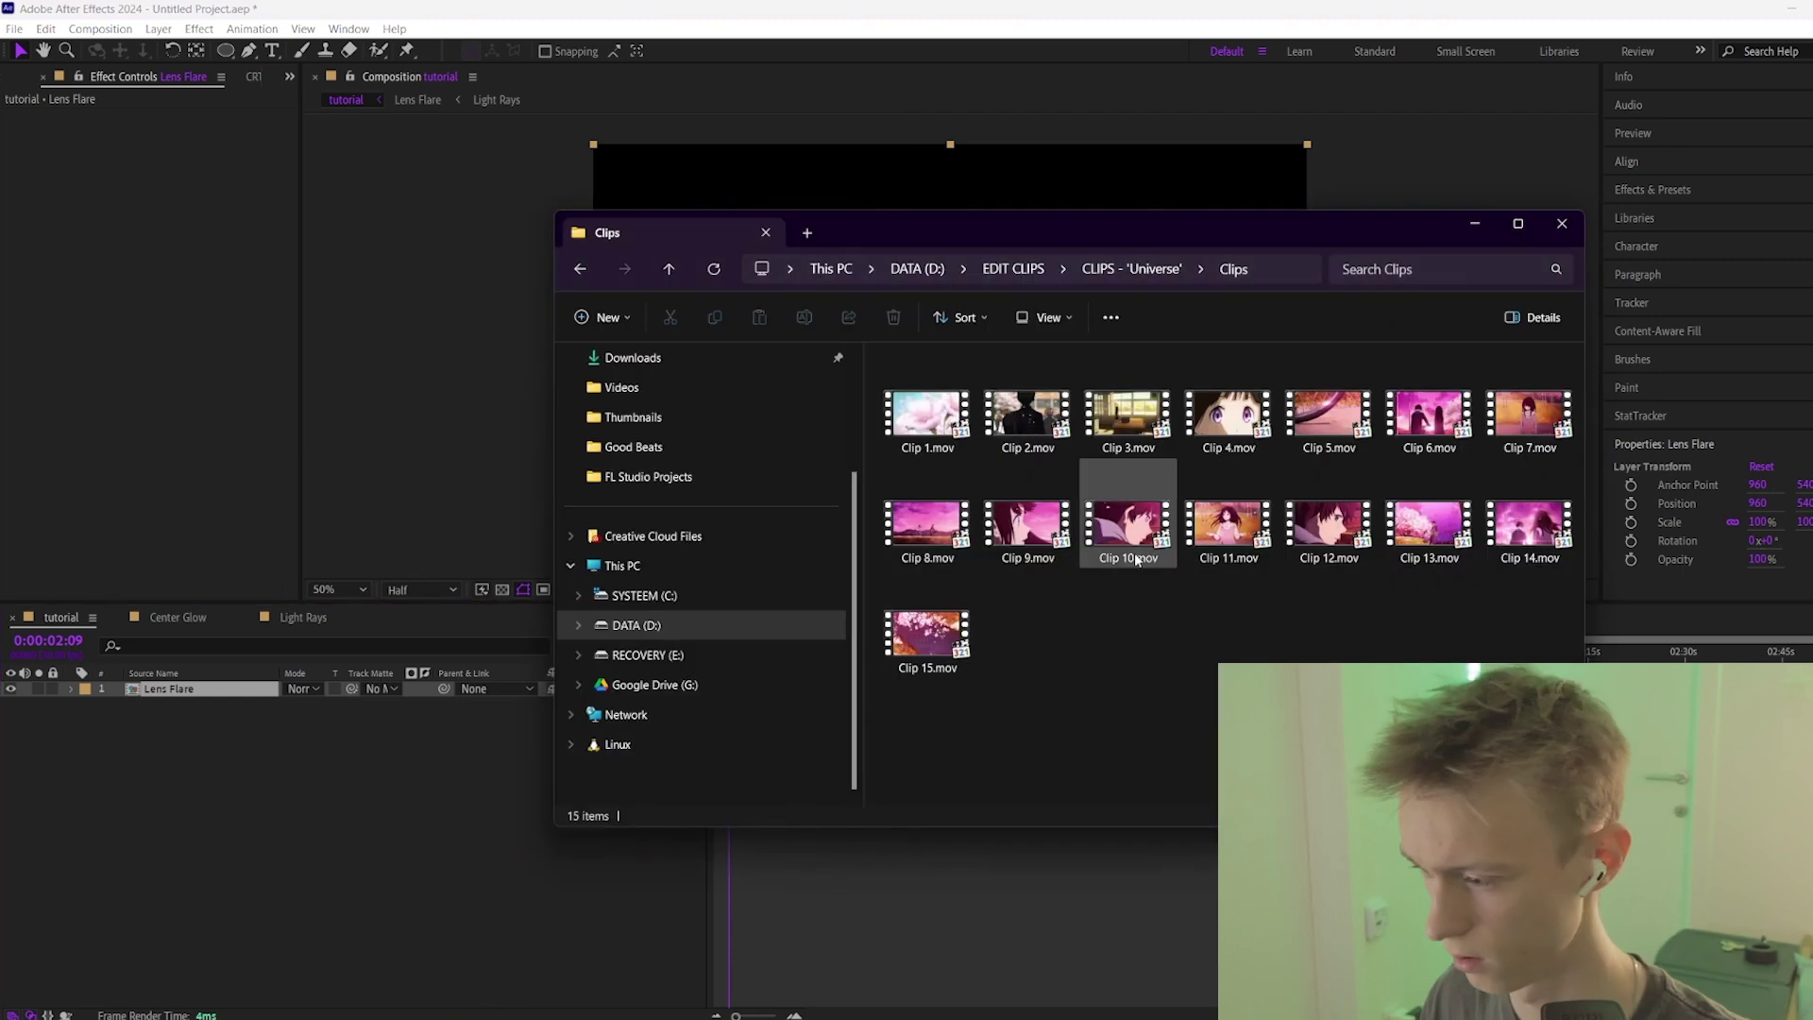
left_click(1126, 416)
left_click_drag(1126, 417, 775, 746)
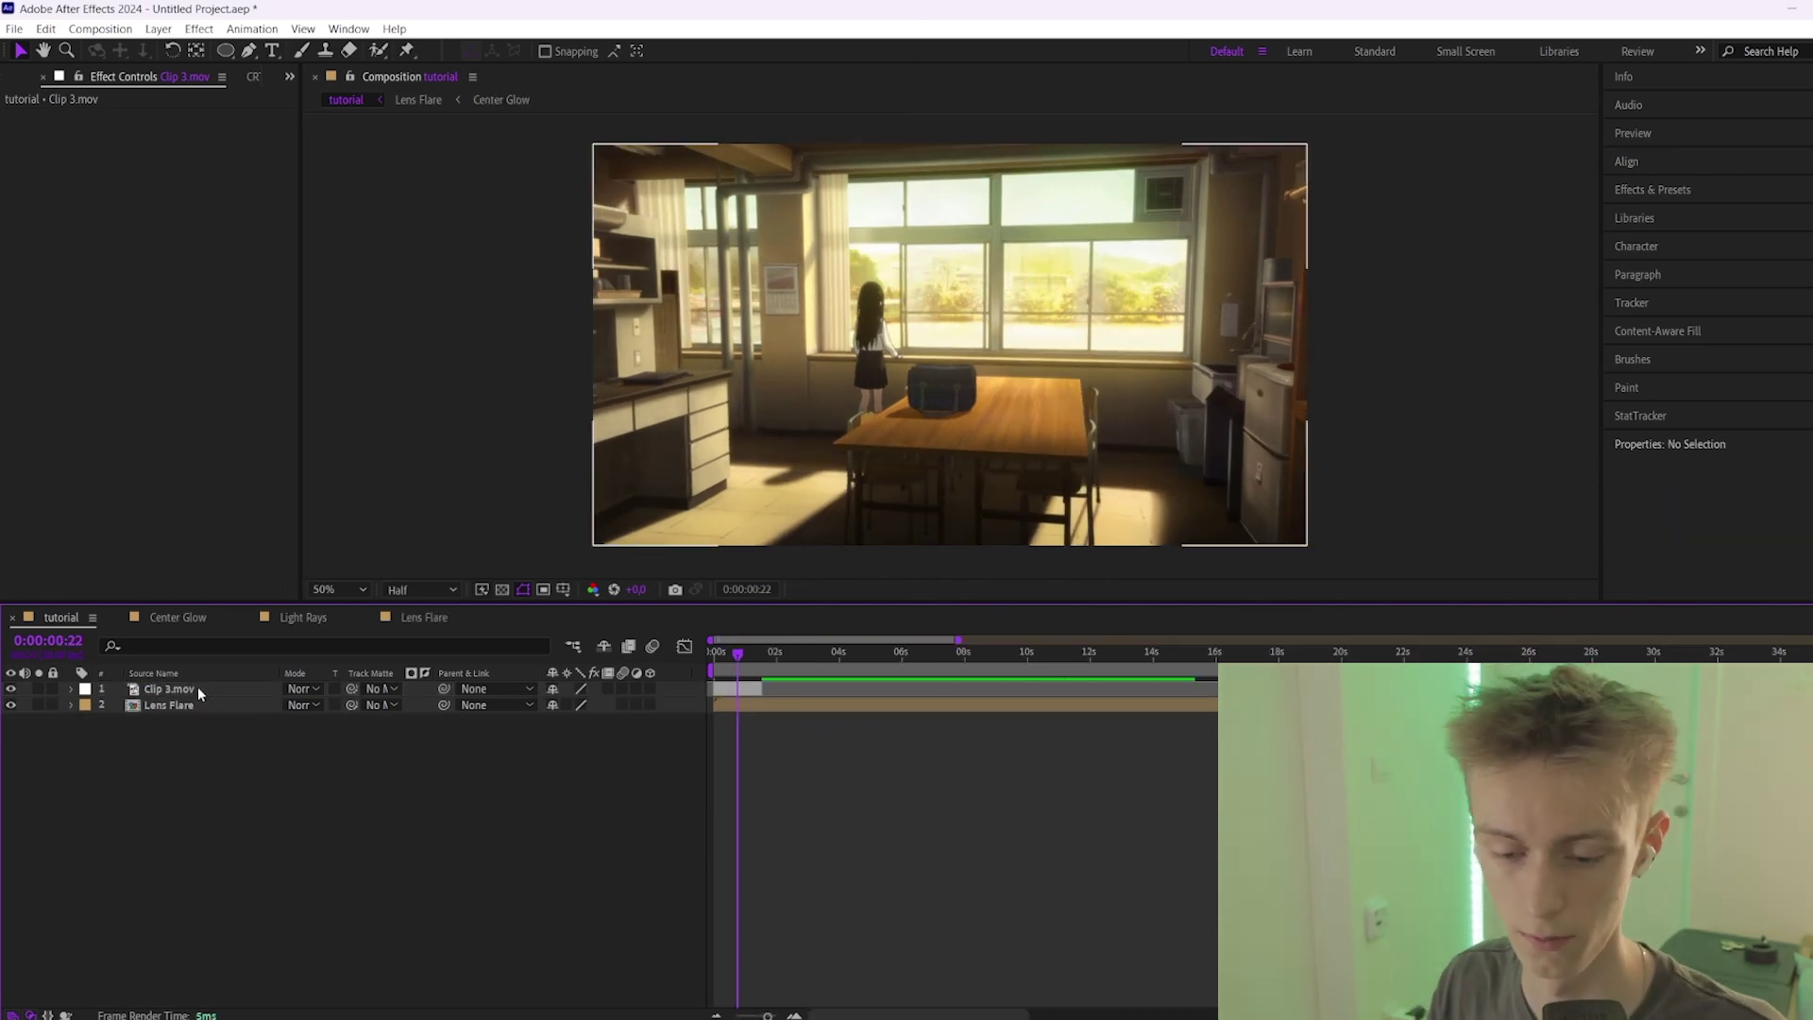
left_click_drag(197, 687, 186, 708)
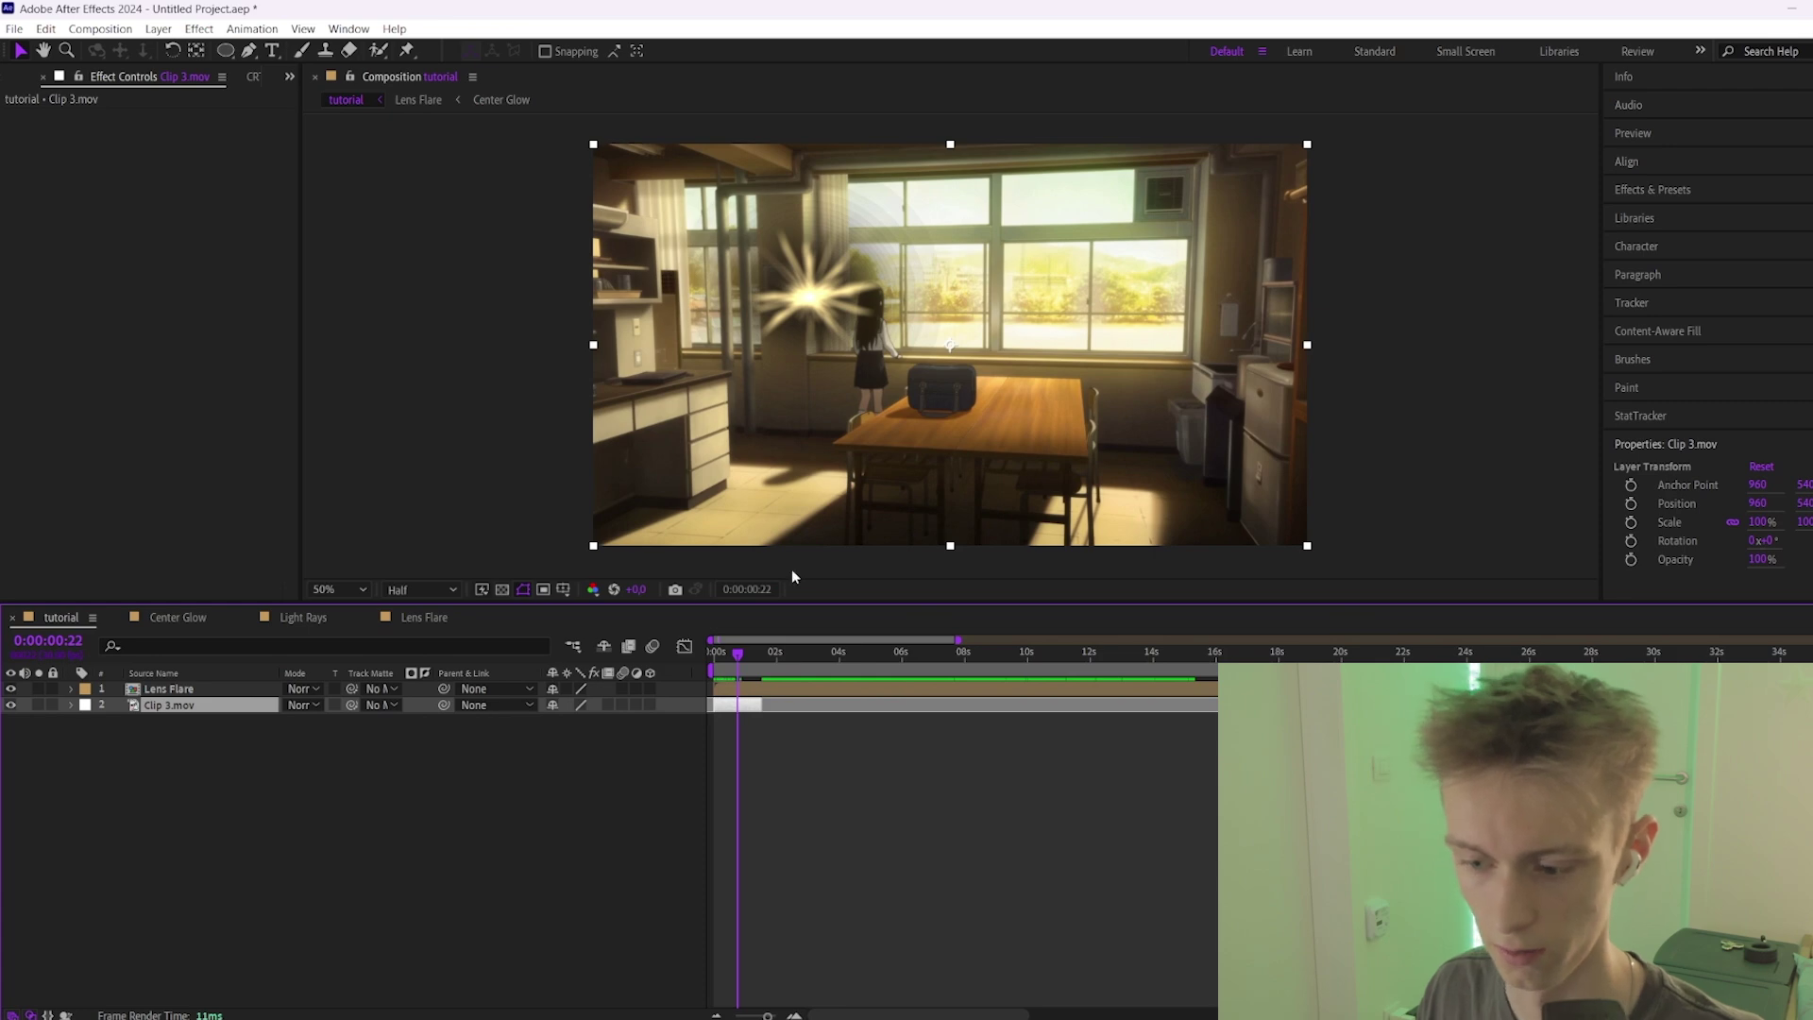
Compare Add, Linear Dodge and Screen blending on Lens Flare, settling on Screen.
left_click(734, 323)
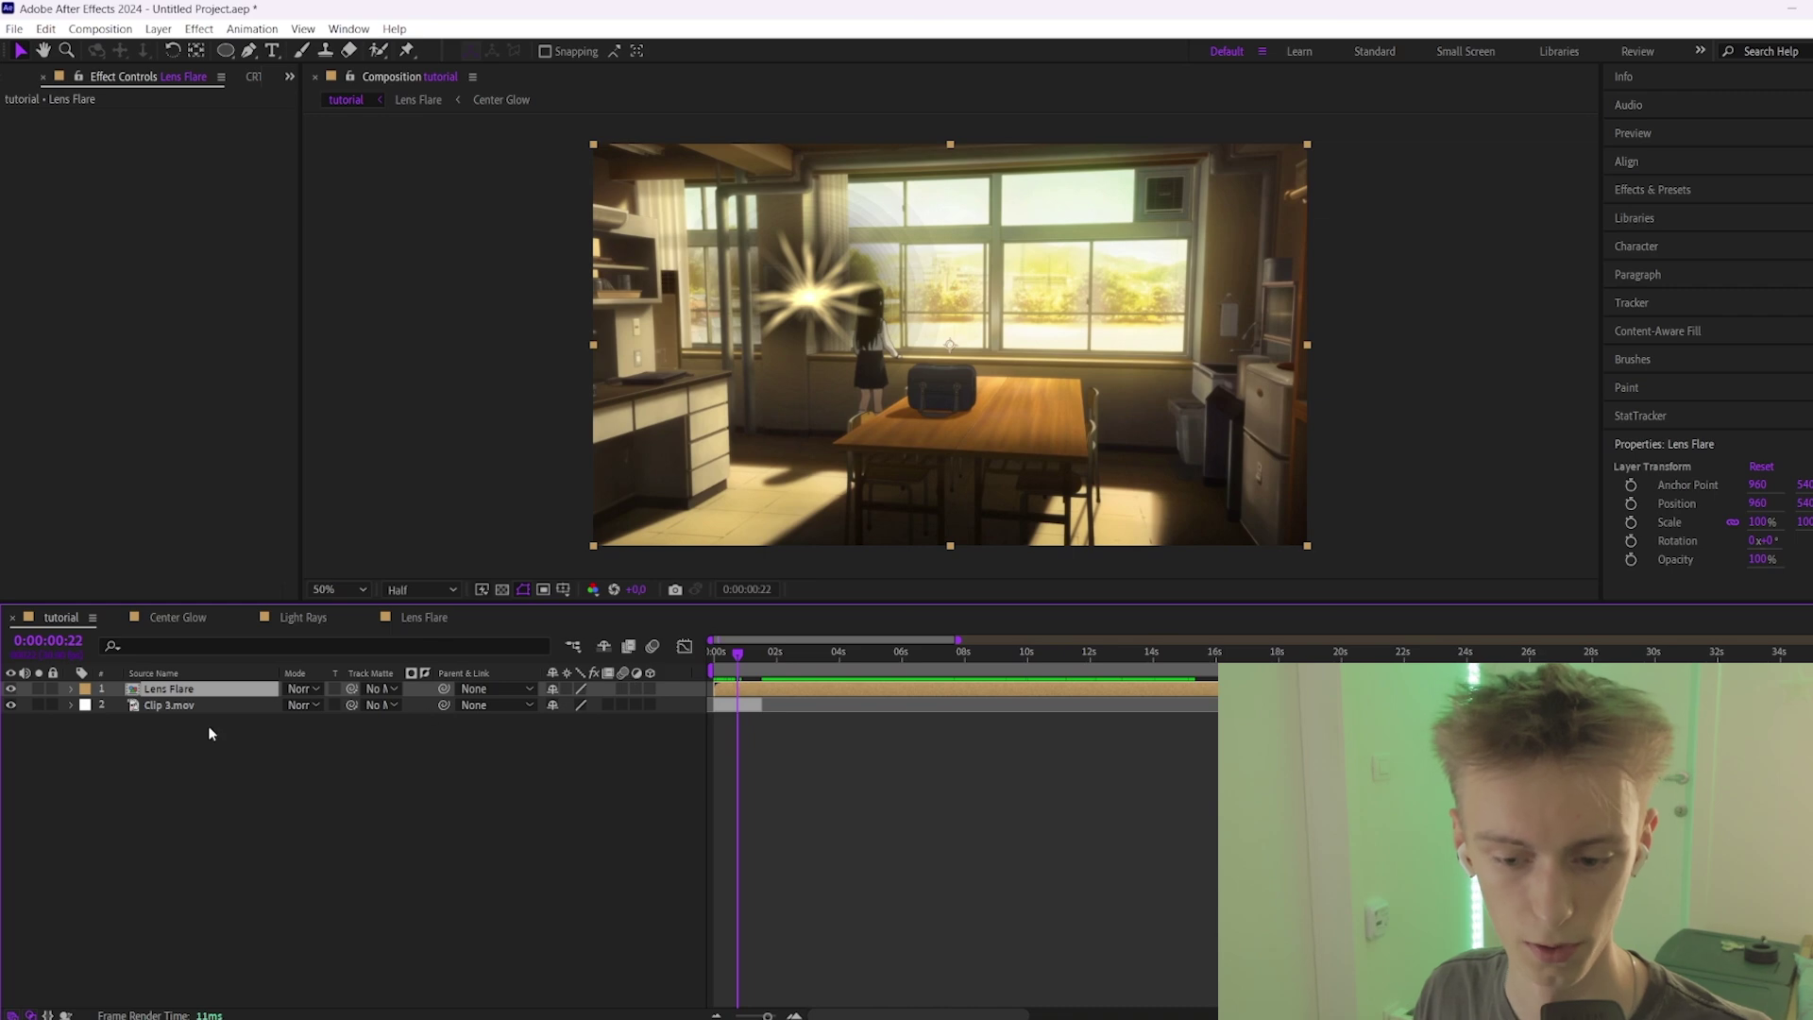
left_click(298, 689)
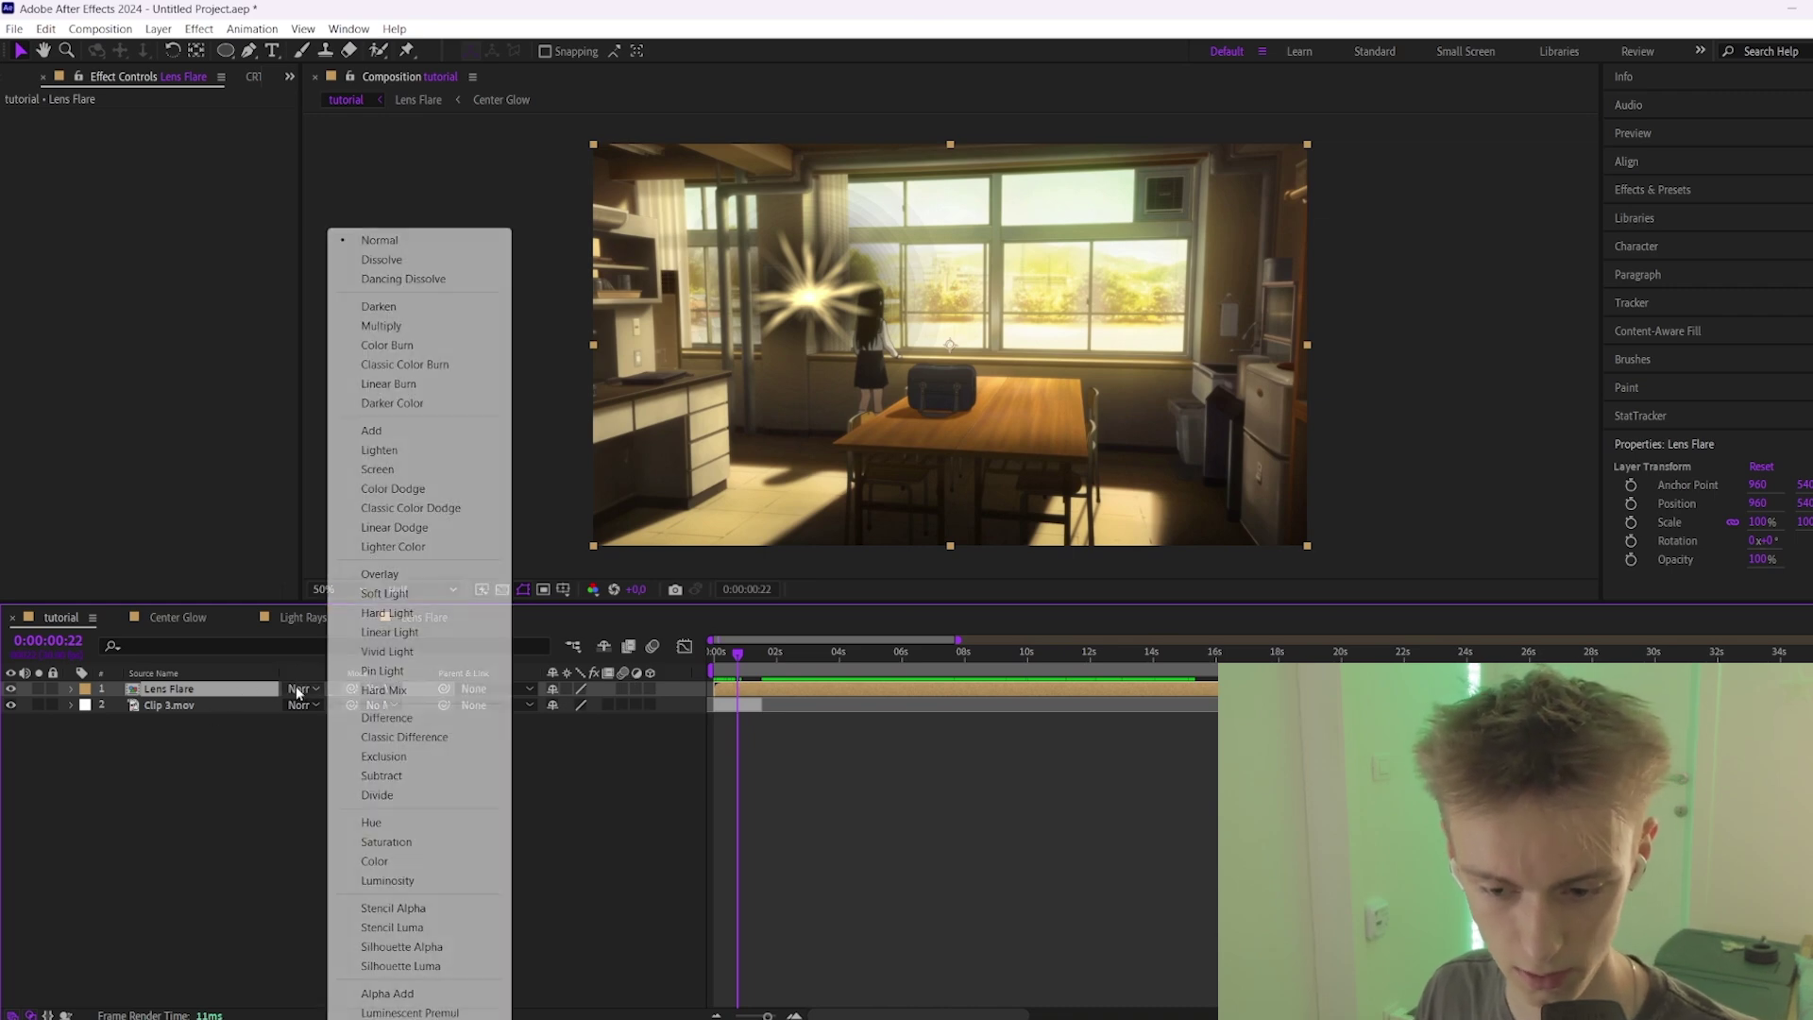
left_click(376, 431)
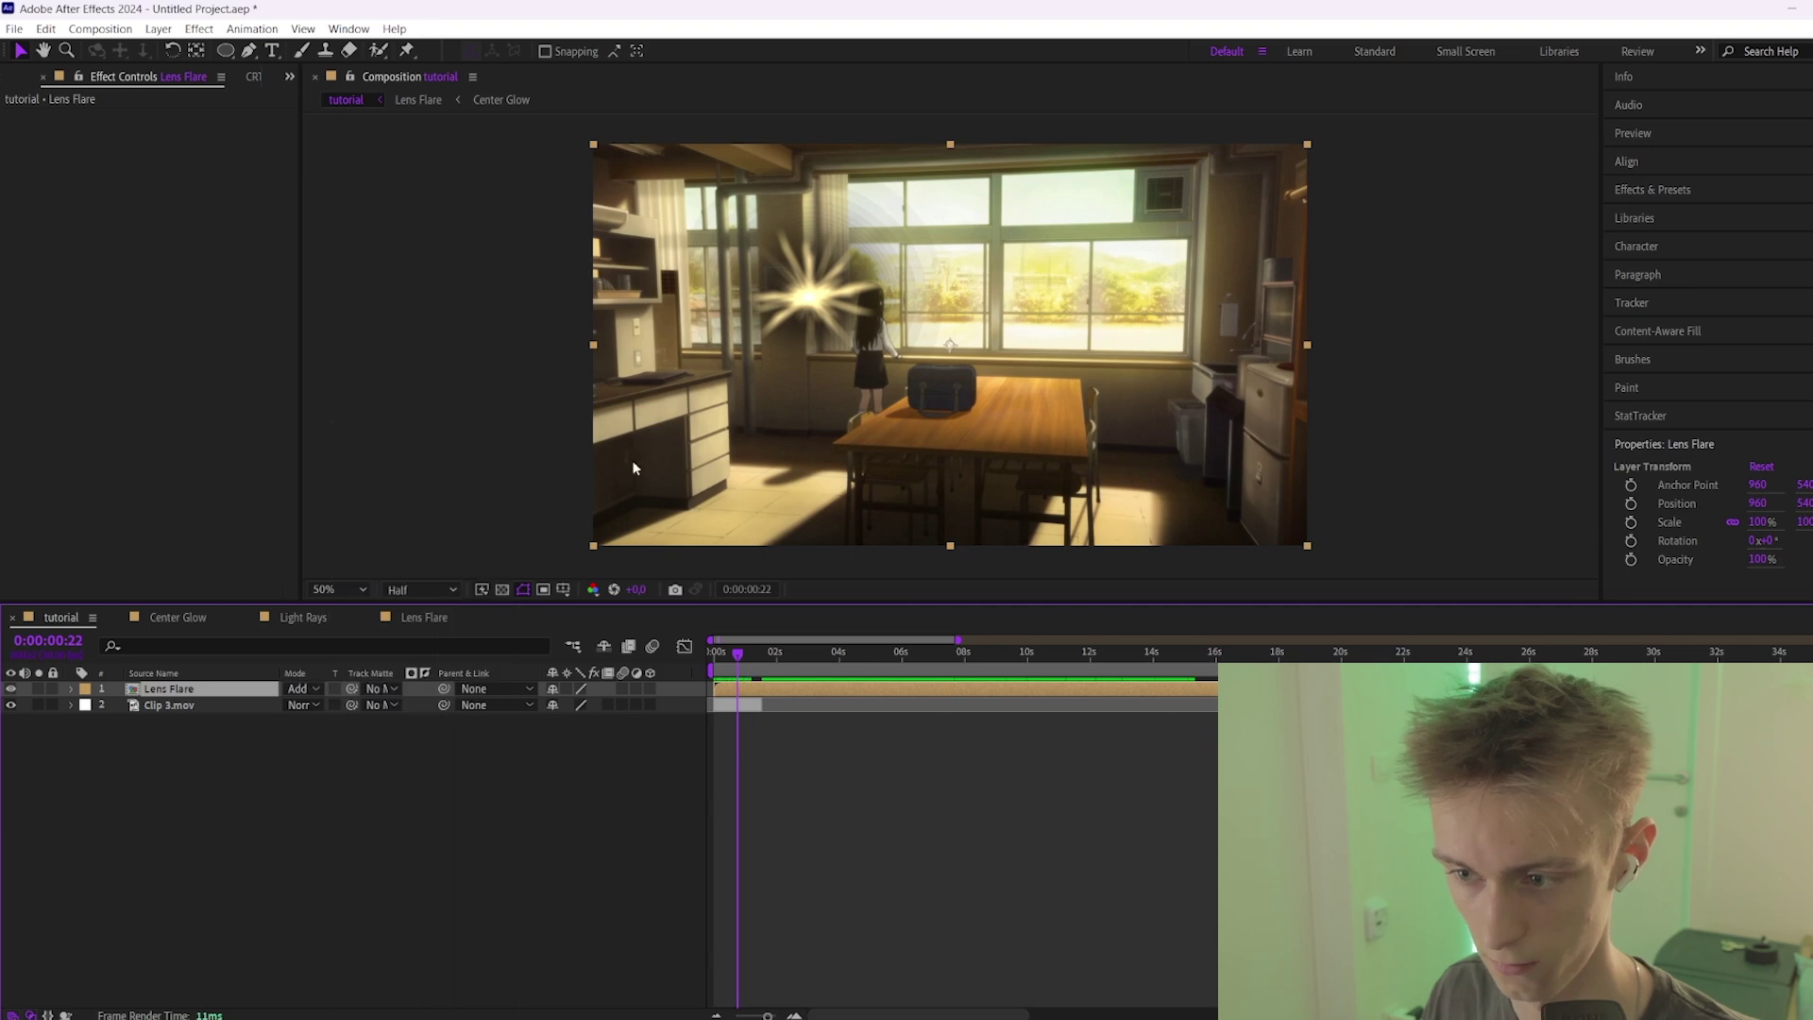
left_click(298, 688)
left_click(490, 486)
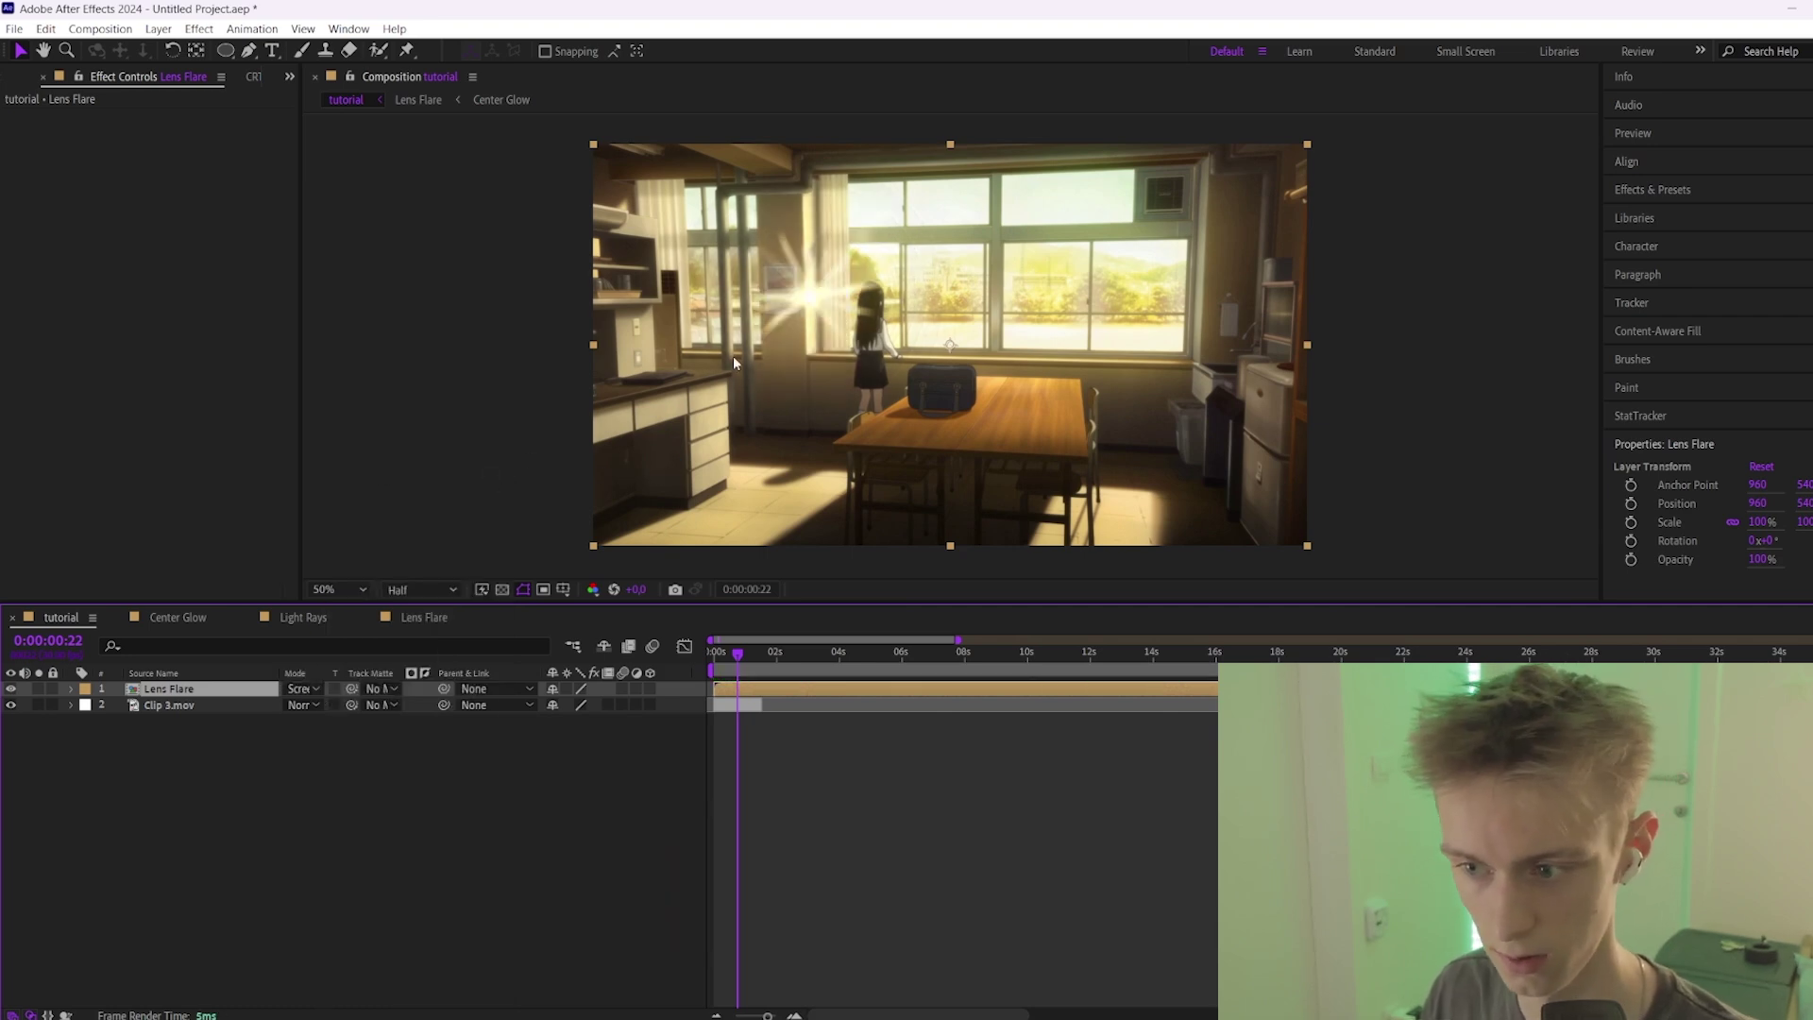
left_click(501, 658)
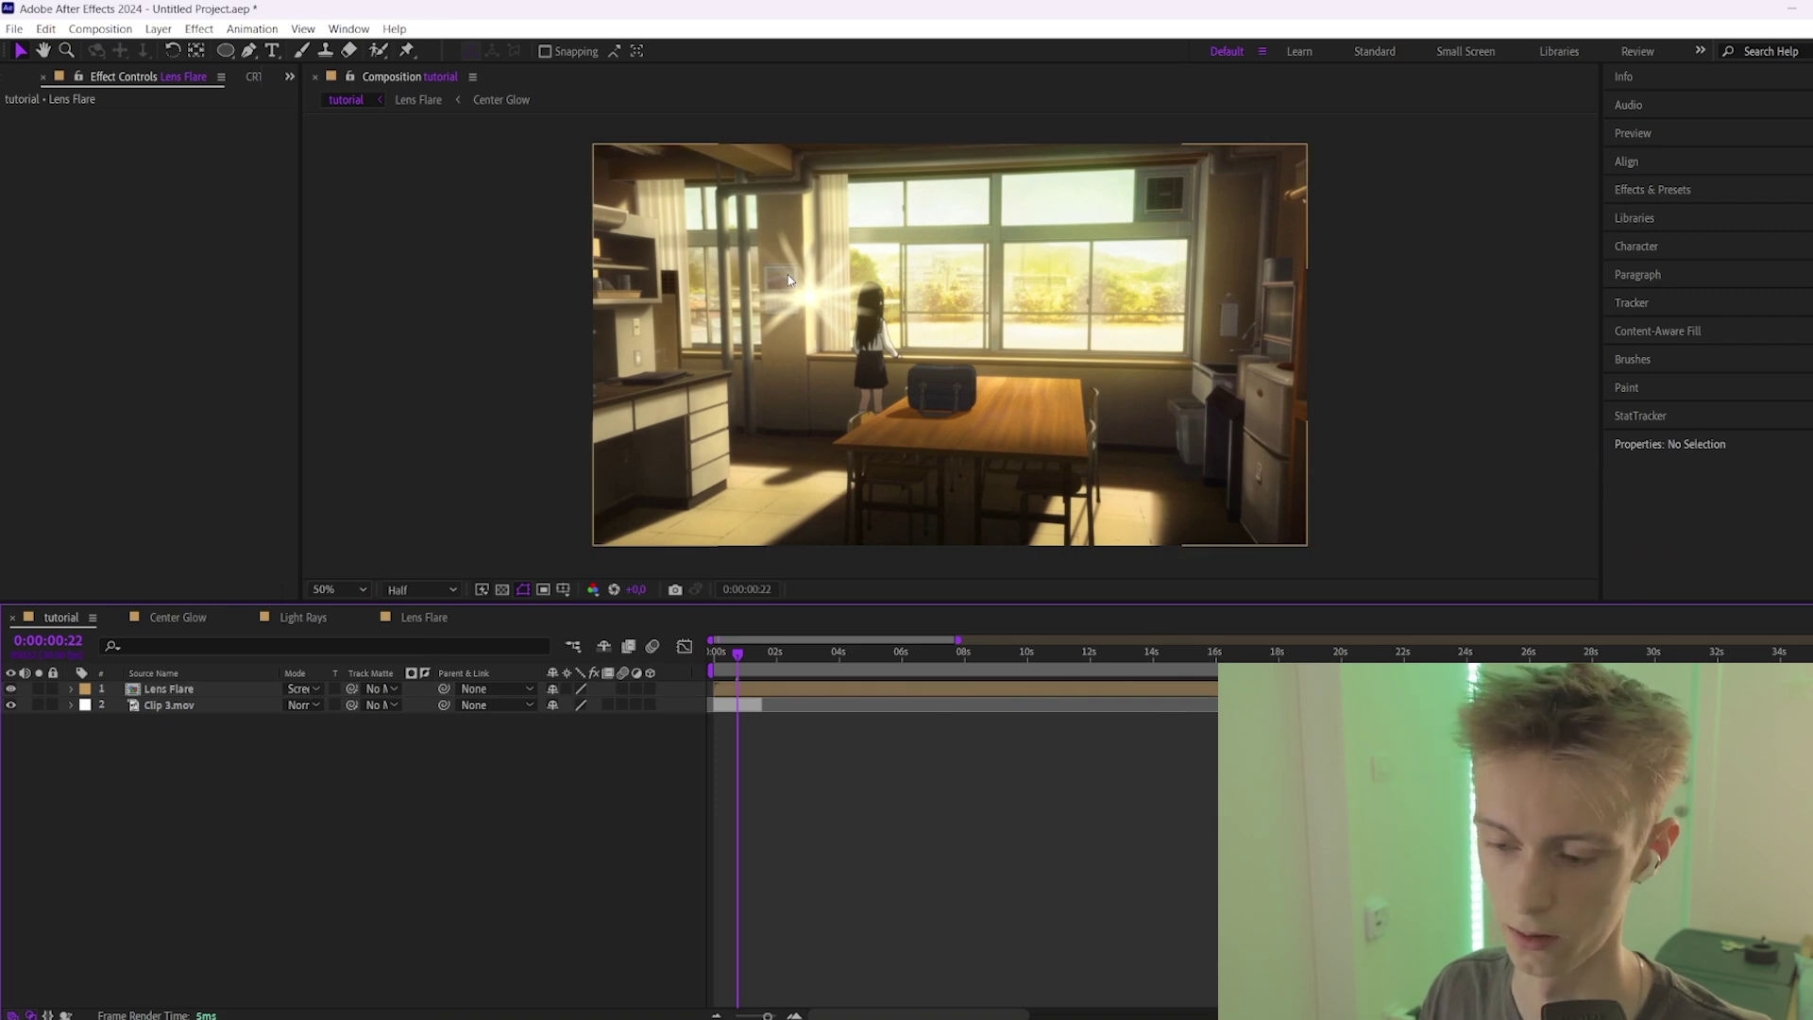
left_click(301, 689)
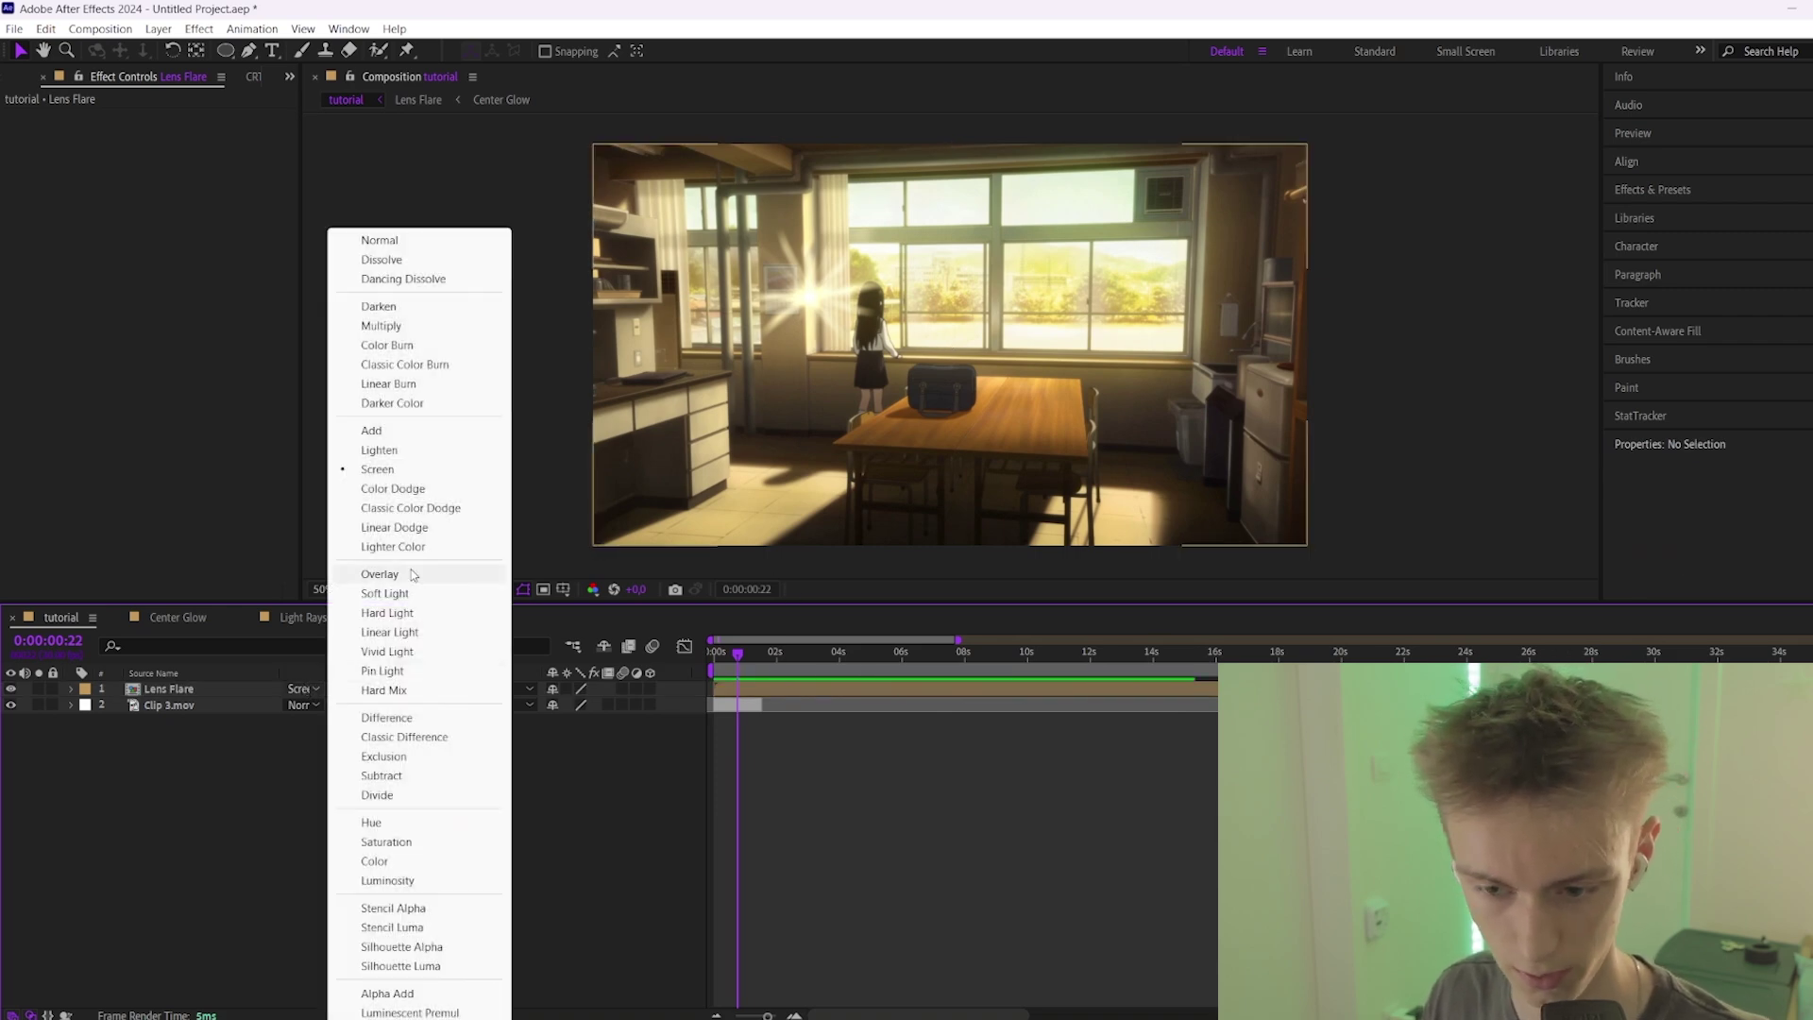
left_click(410, 529)
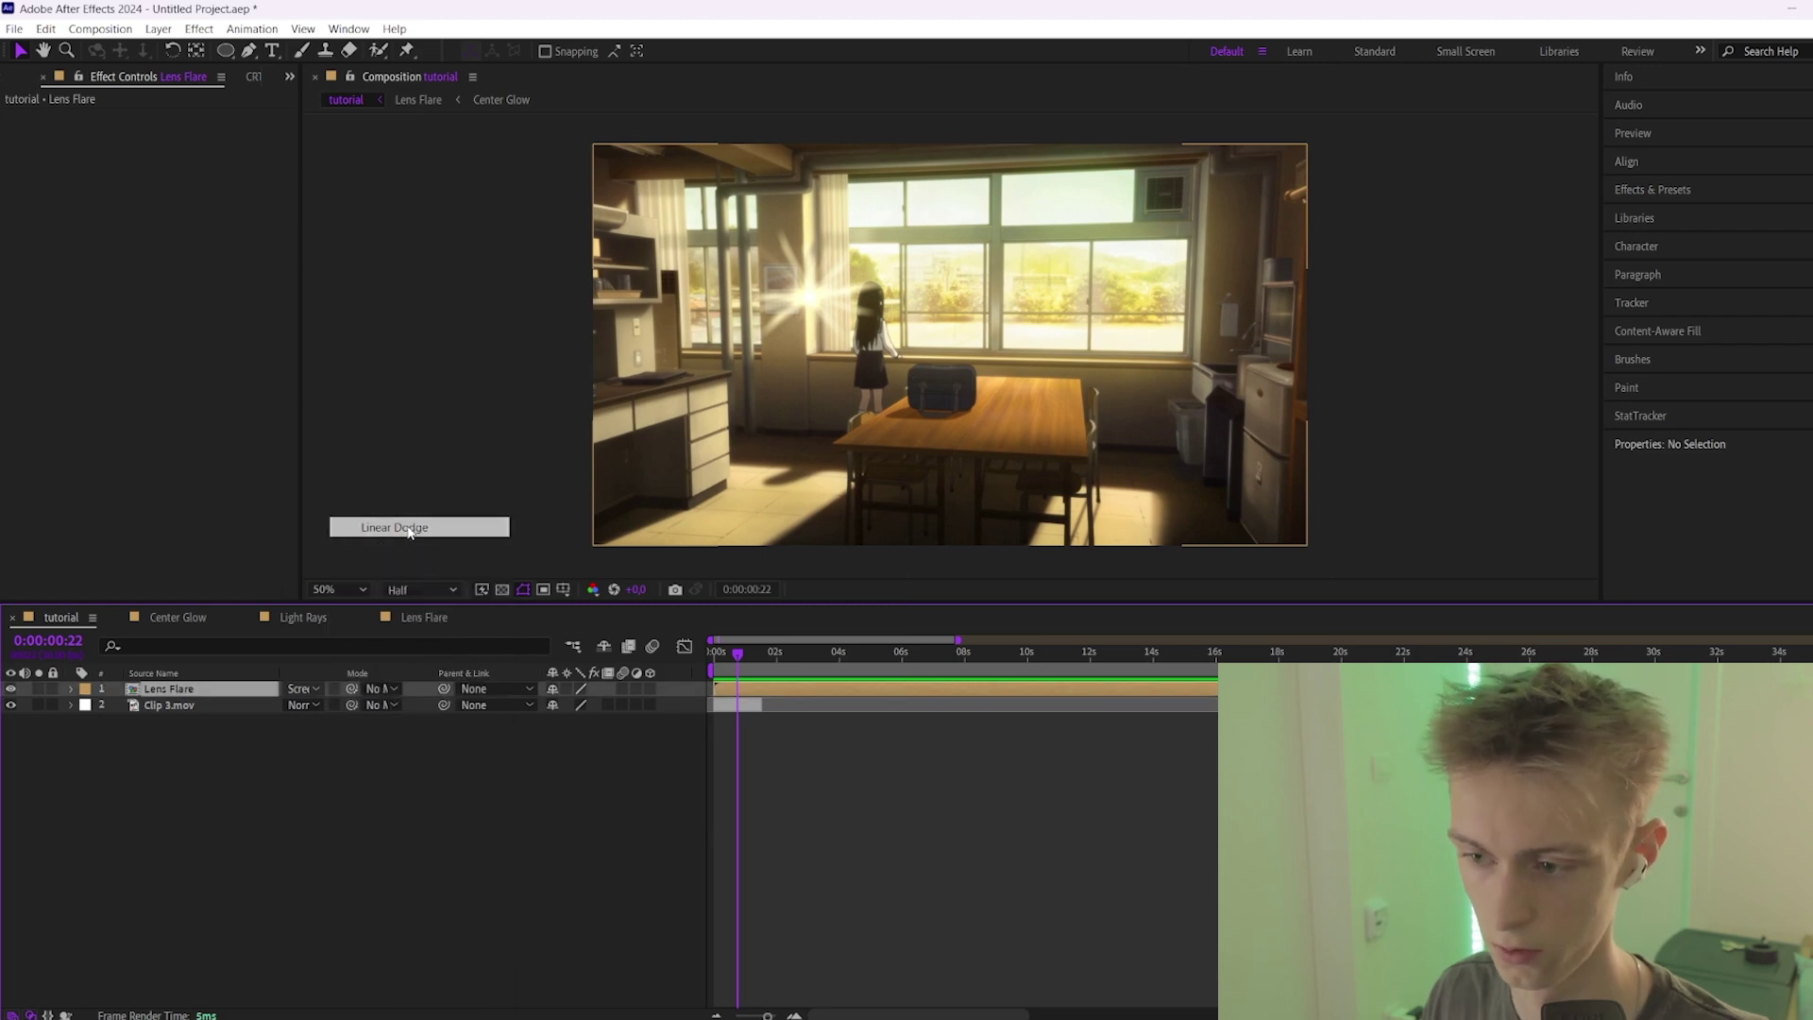
left_click(304, 688)
left_click(415, 429)
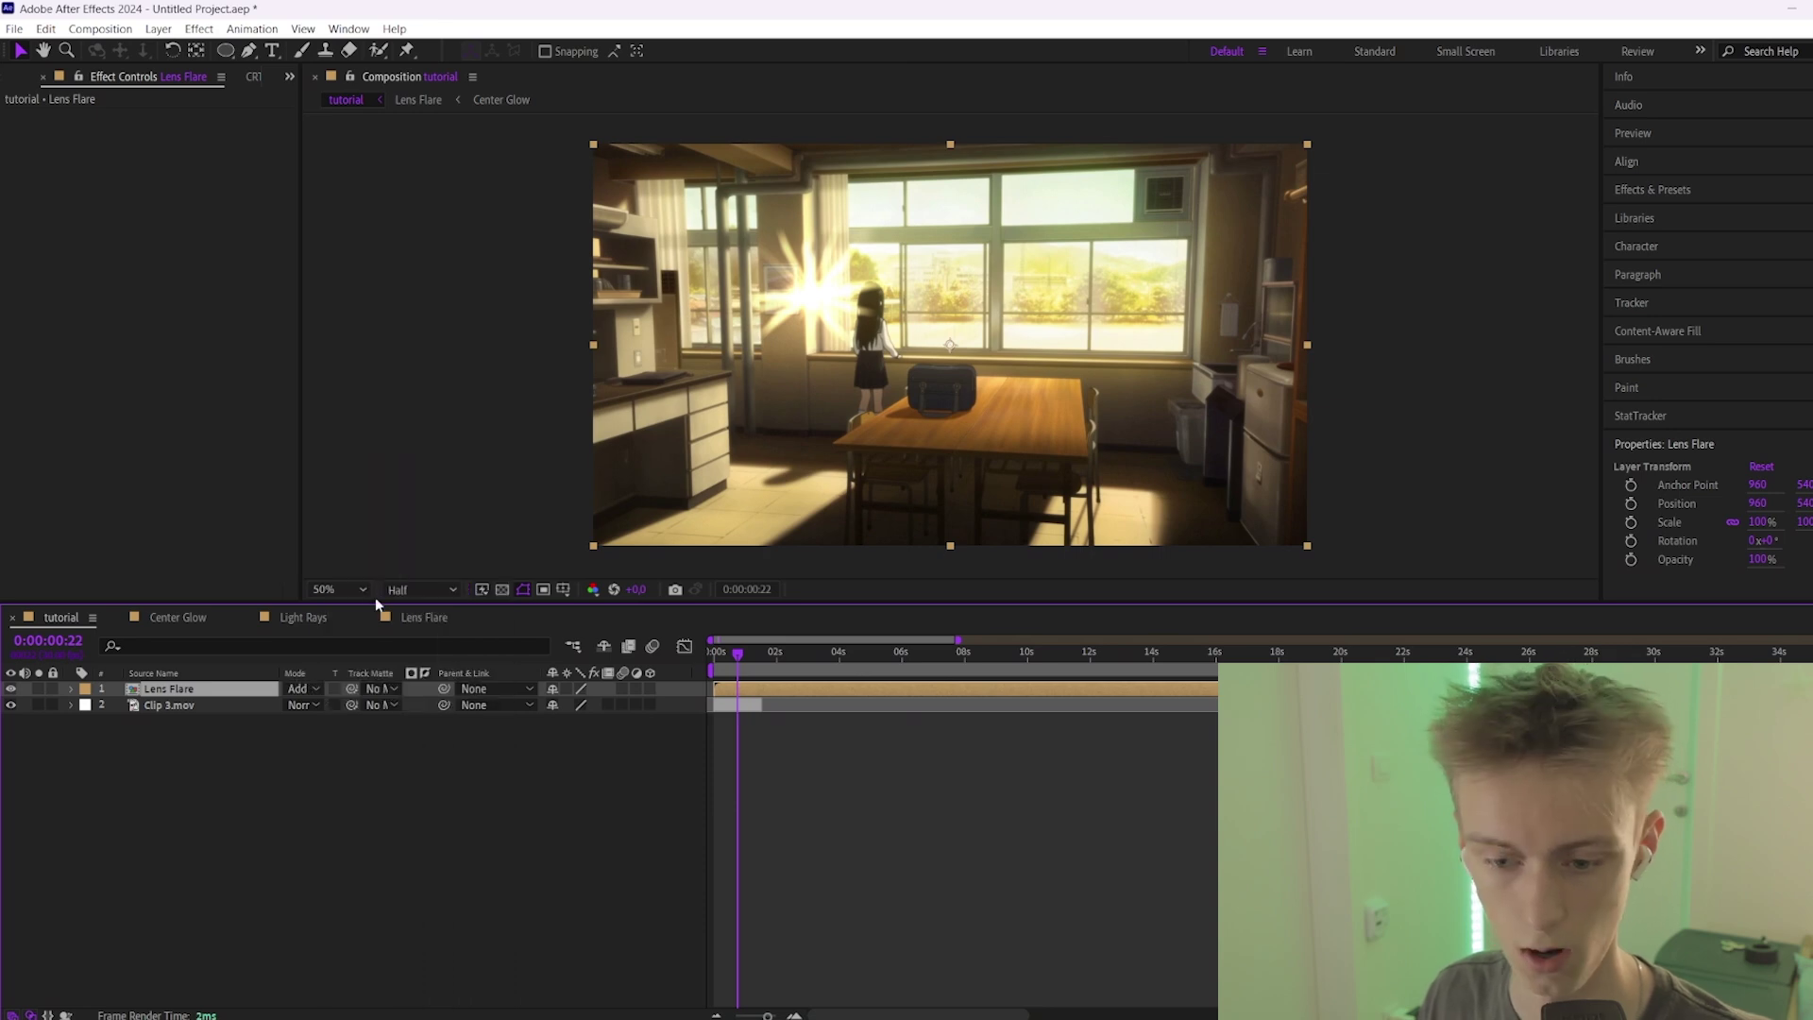
left_click(310, 688)
left_click(410, 469)
Split Lens Flare at 0:00:01:16, delete the later half, and reselect the layer at the start.
key("semicolon")
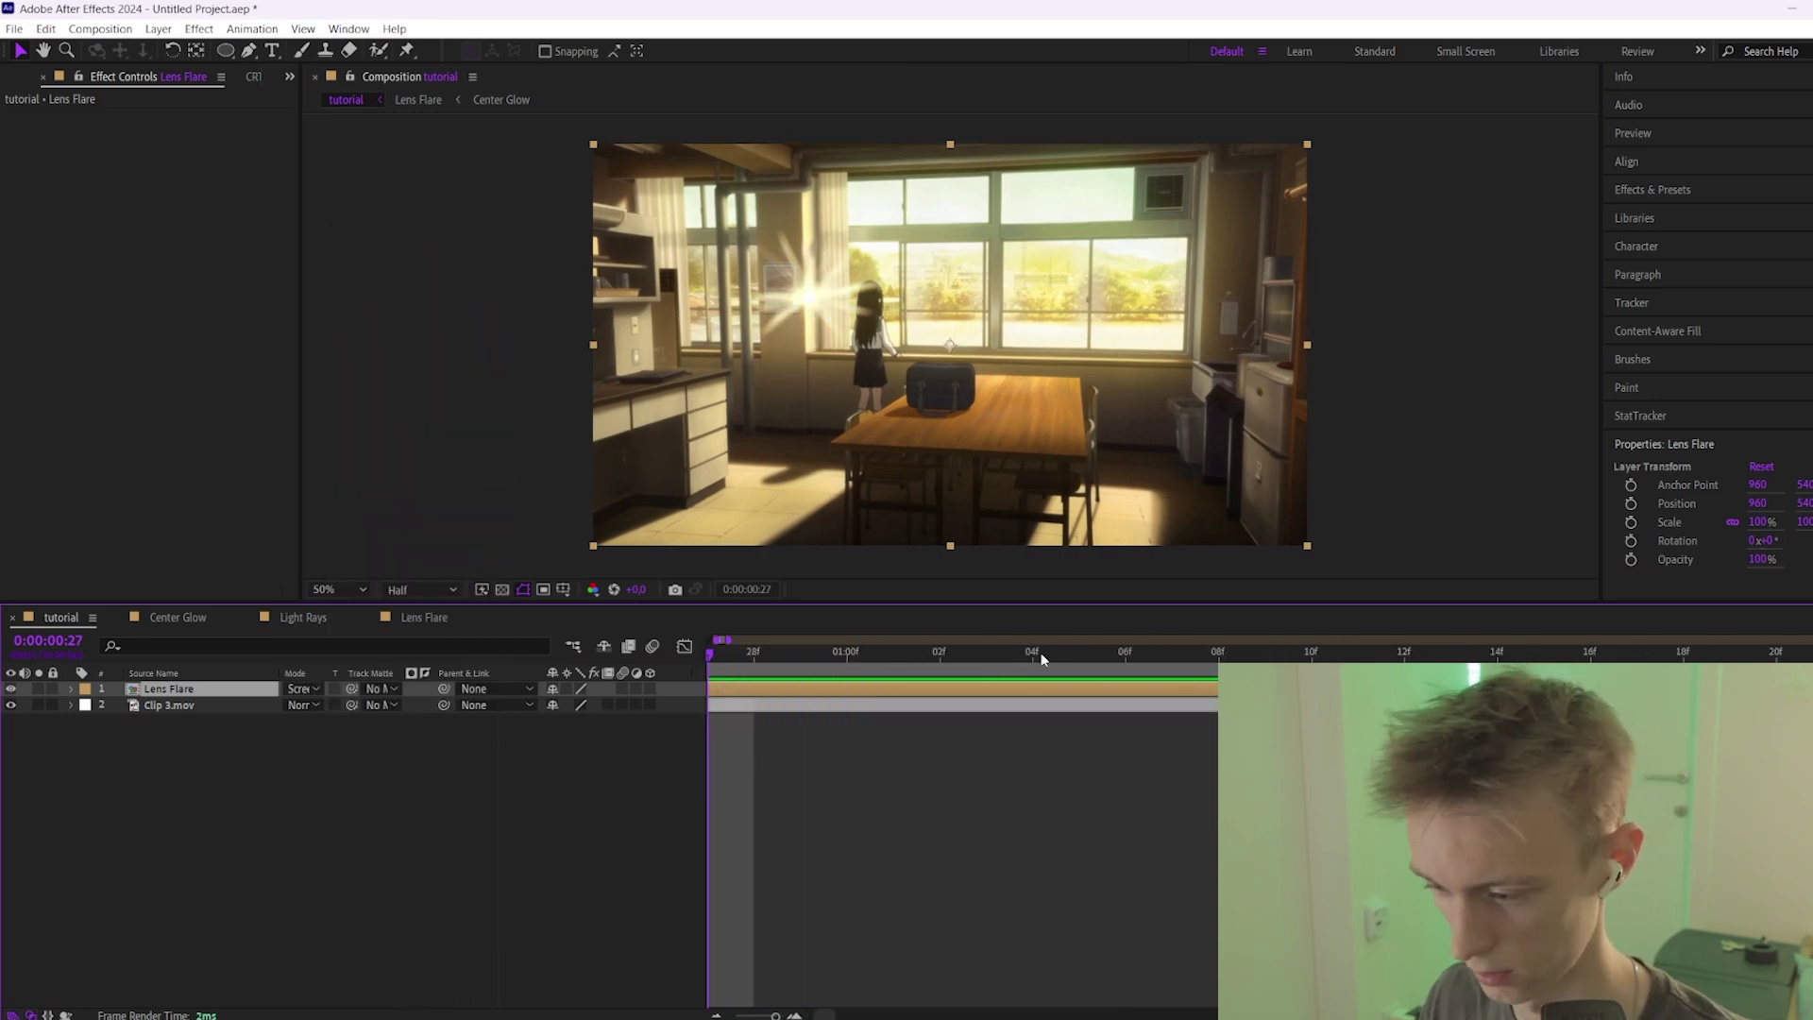
left_click(1077, 651)
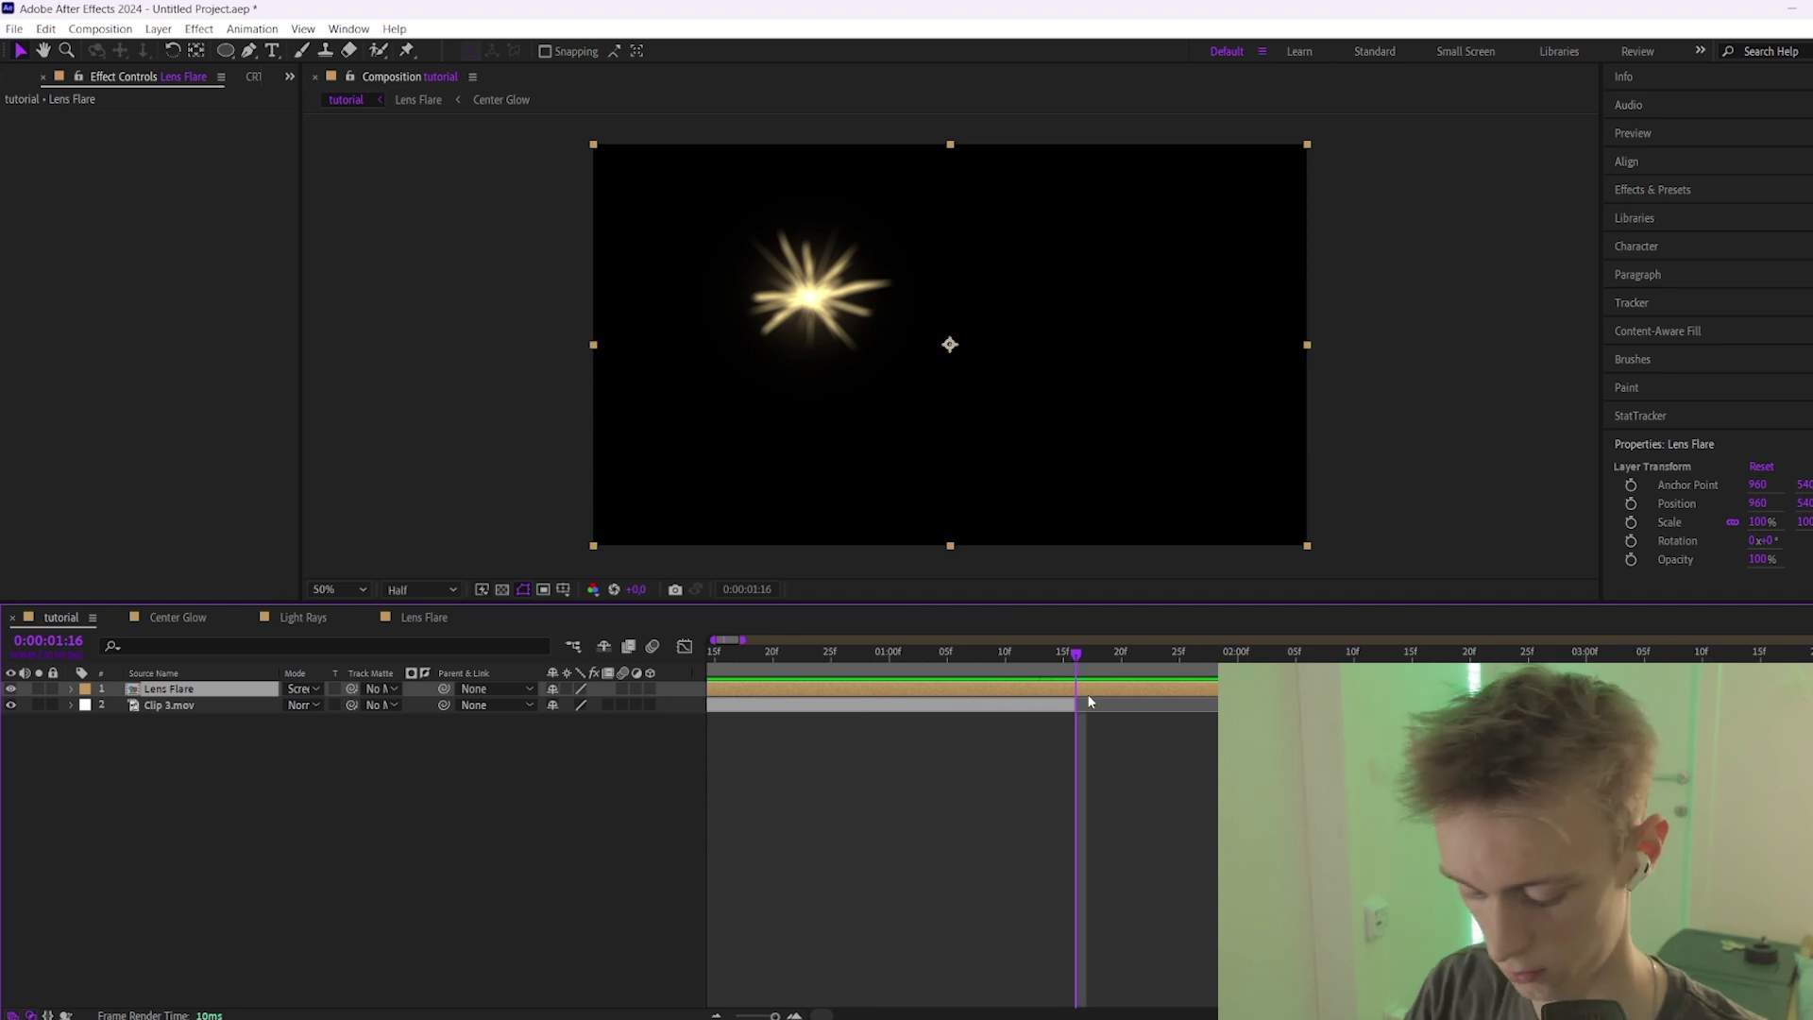
key("ctrl+shift+d")
key("Delete")
key("semicolon")
left_click_drag(754, 651, 667, 665)
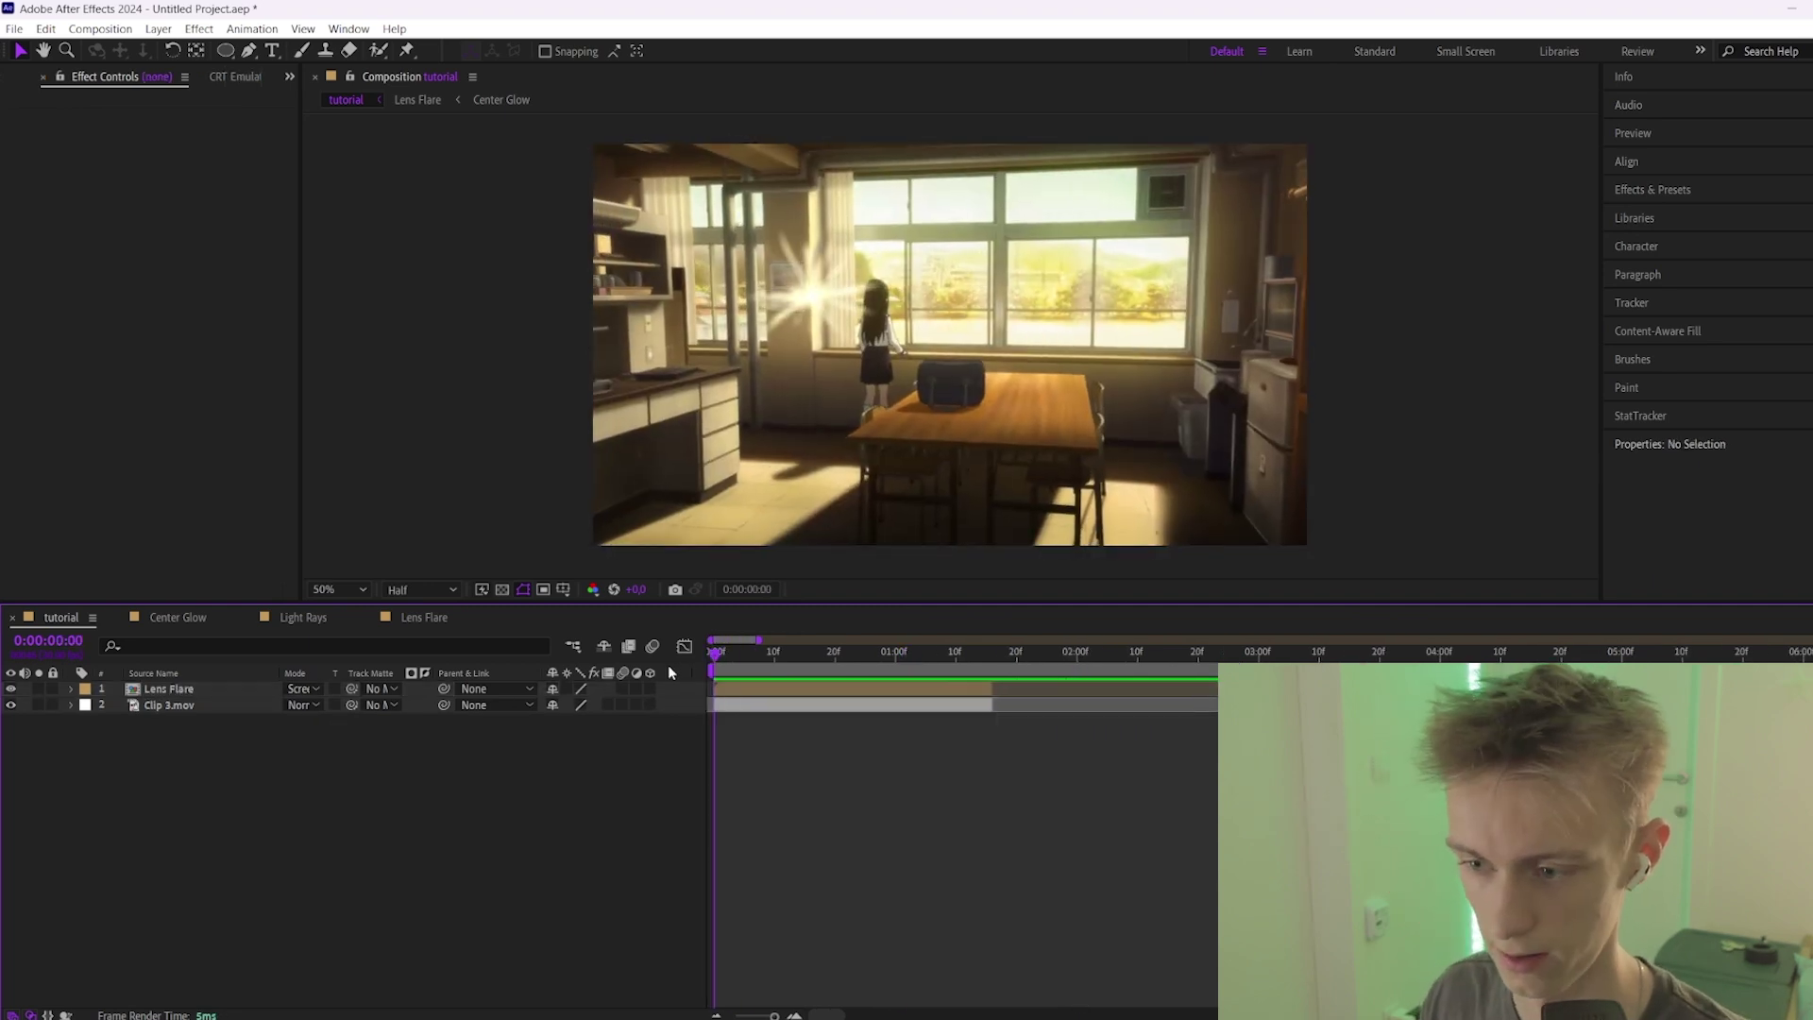
left_click(747, 690)
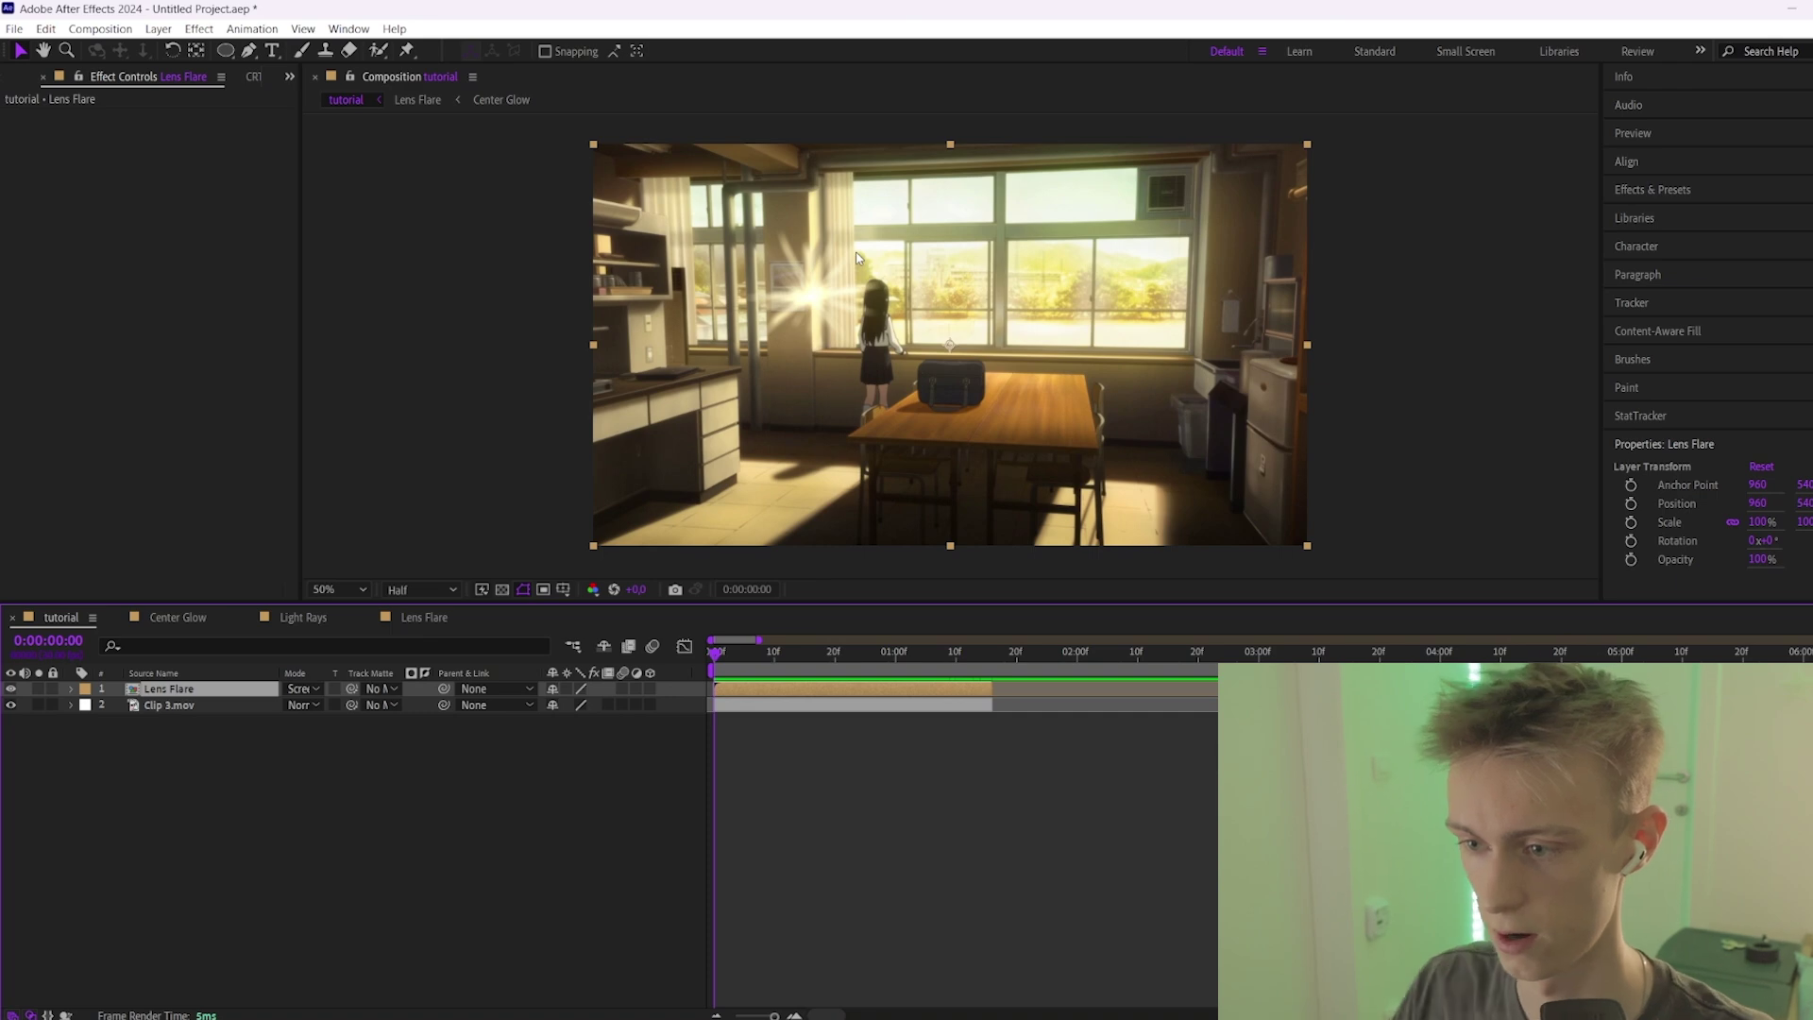
Move the Lens Flare anchor point onto the flare's bright centre with the Pan Behind tool.
scroll(871, 248, "up", 2)
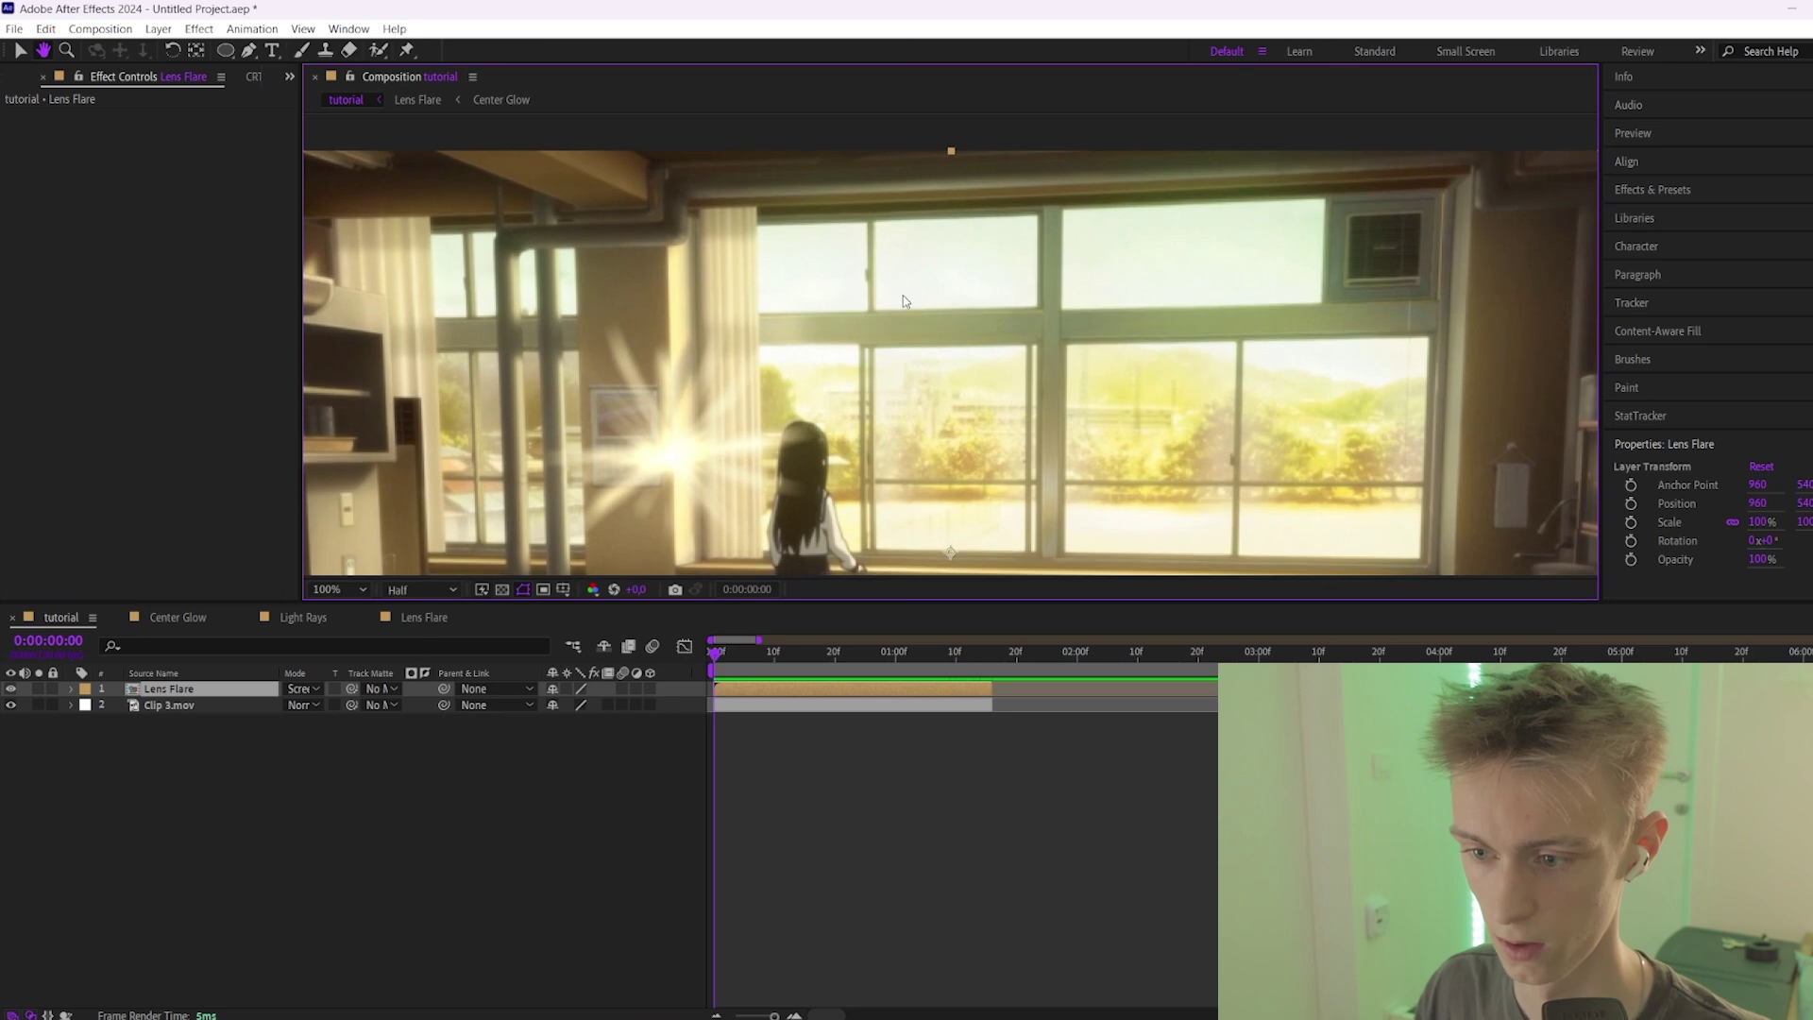
scroll(661, 330, "up", 2)
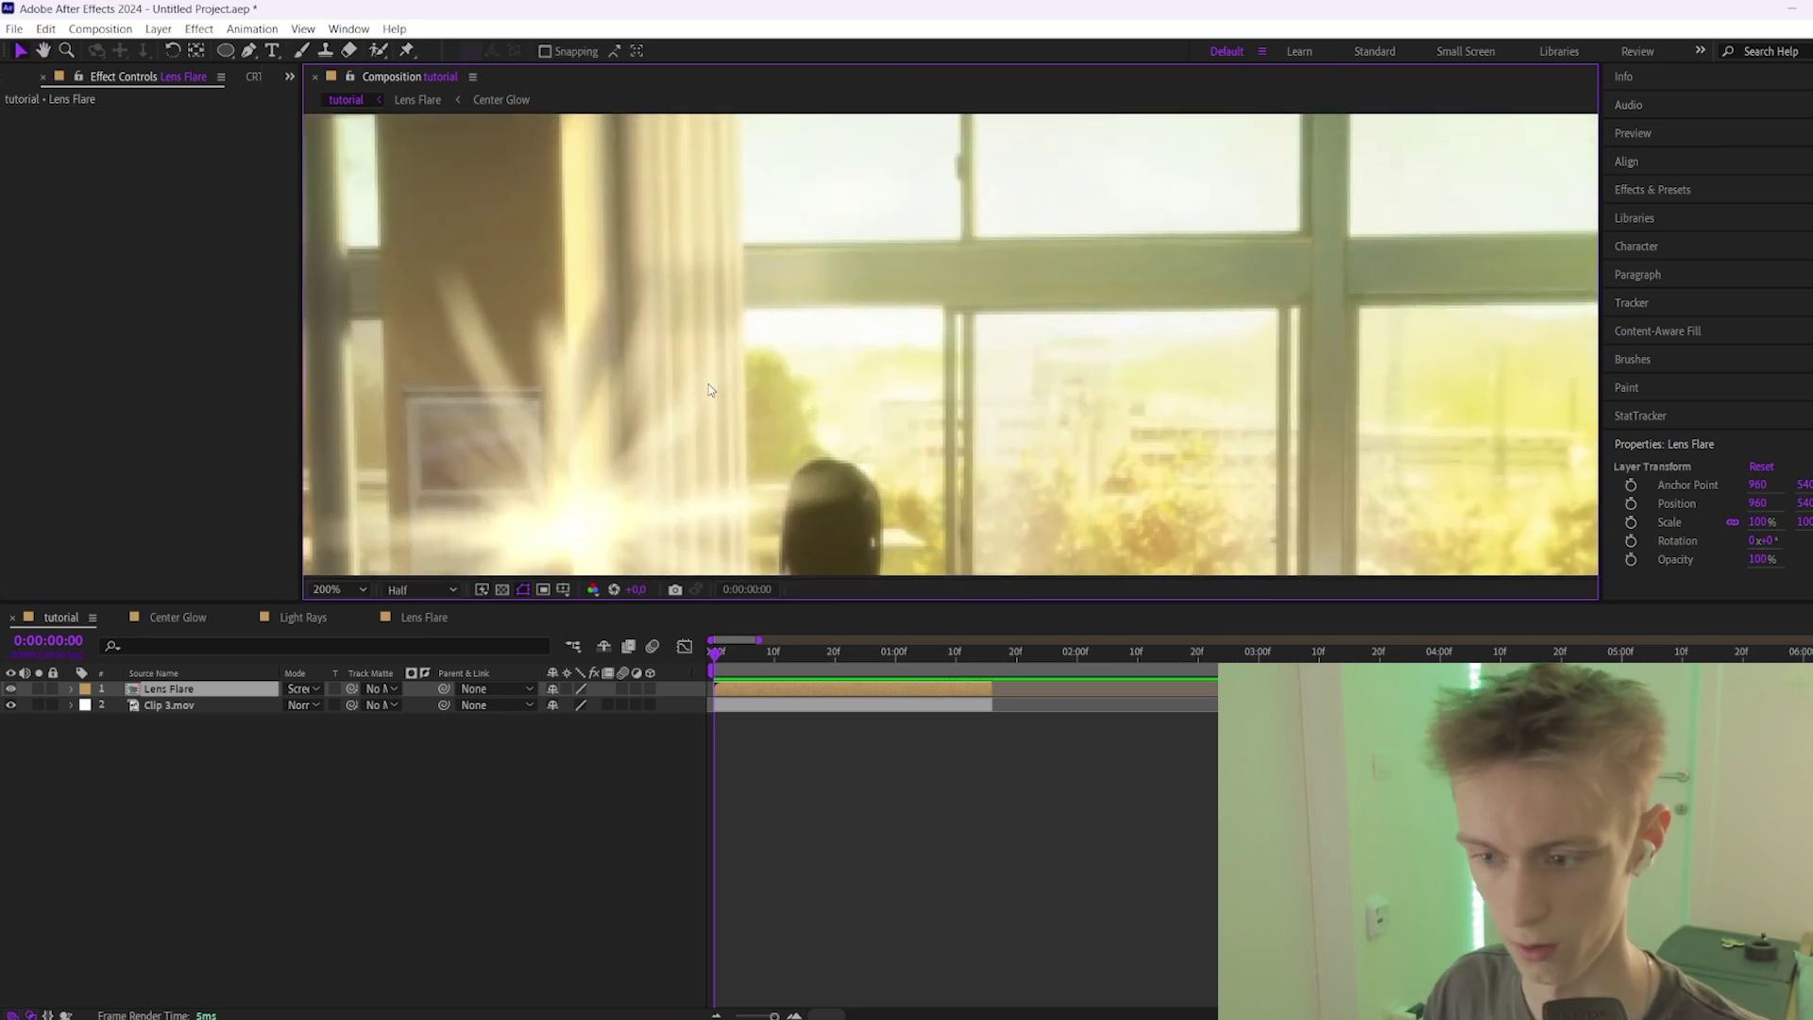
scroll(708, 383, "down", 2)
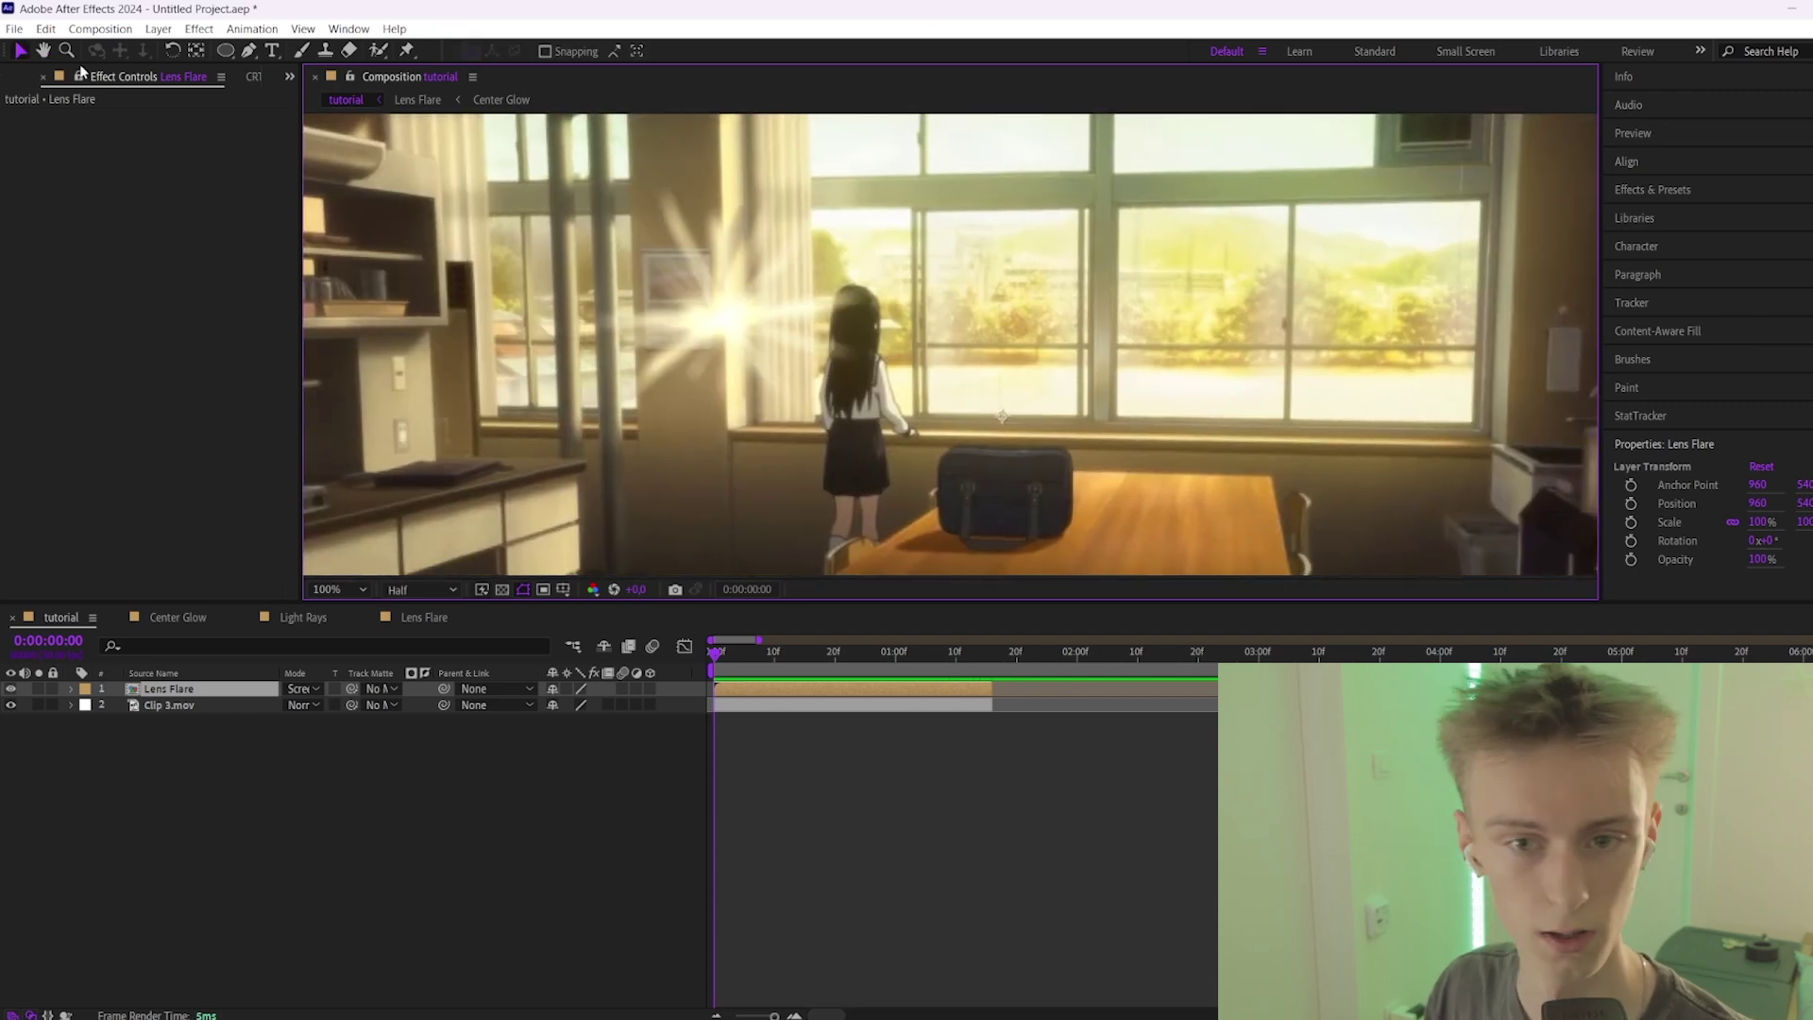
left_click(198, 54)
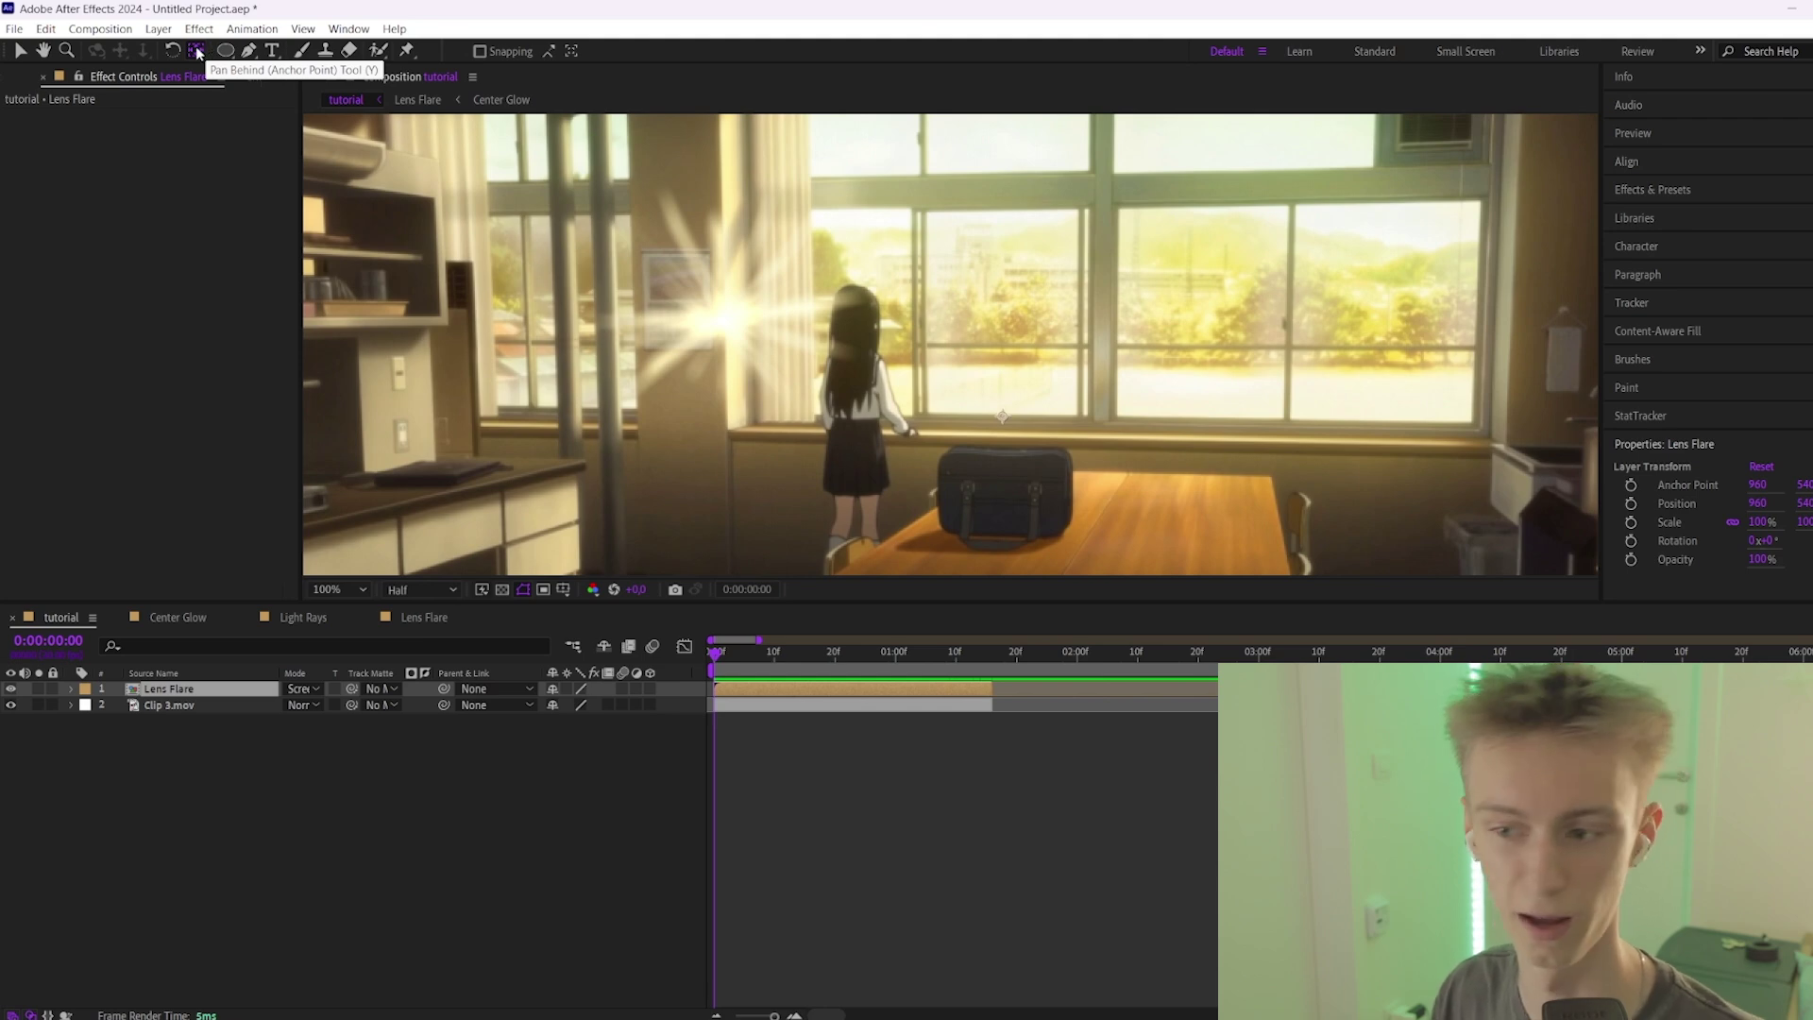
left_click_drag(1002, 416, 722, 321)
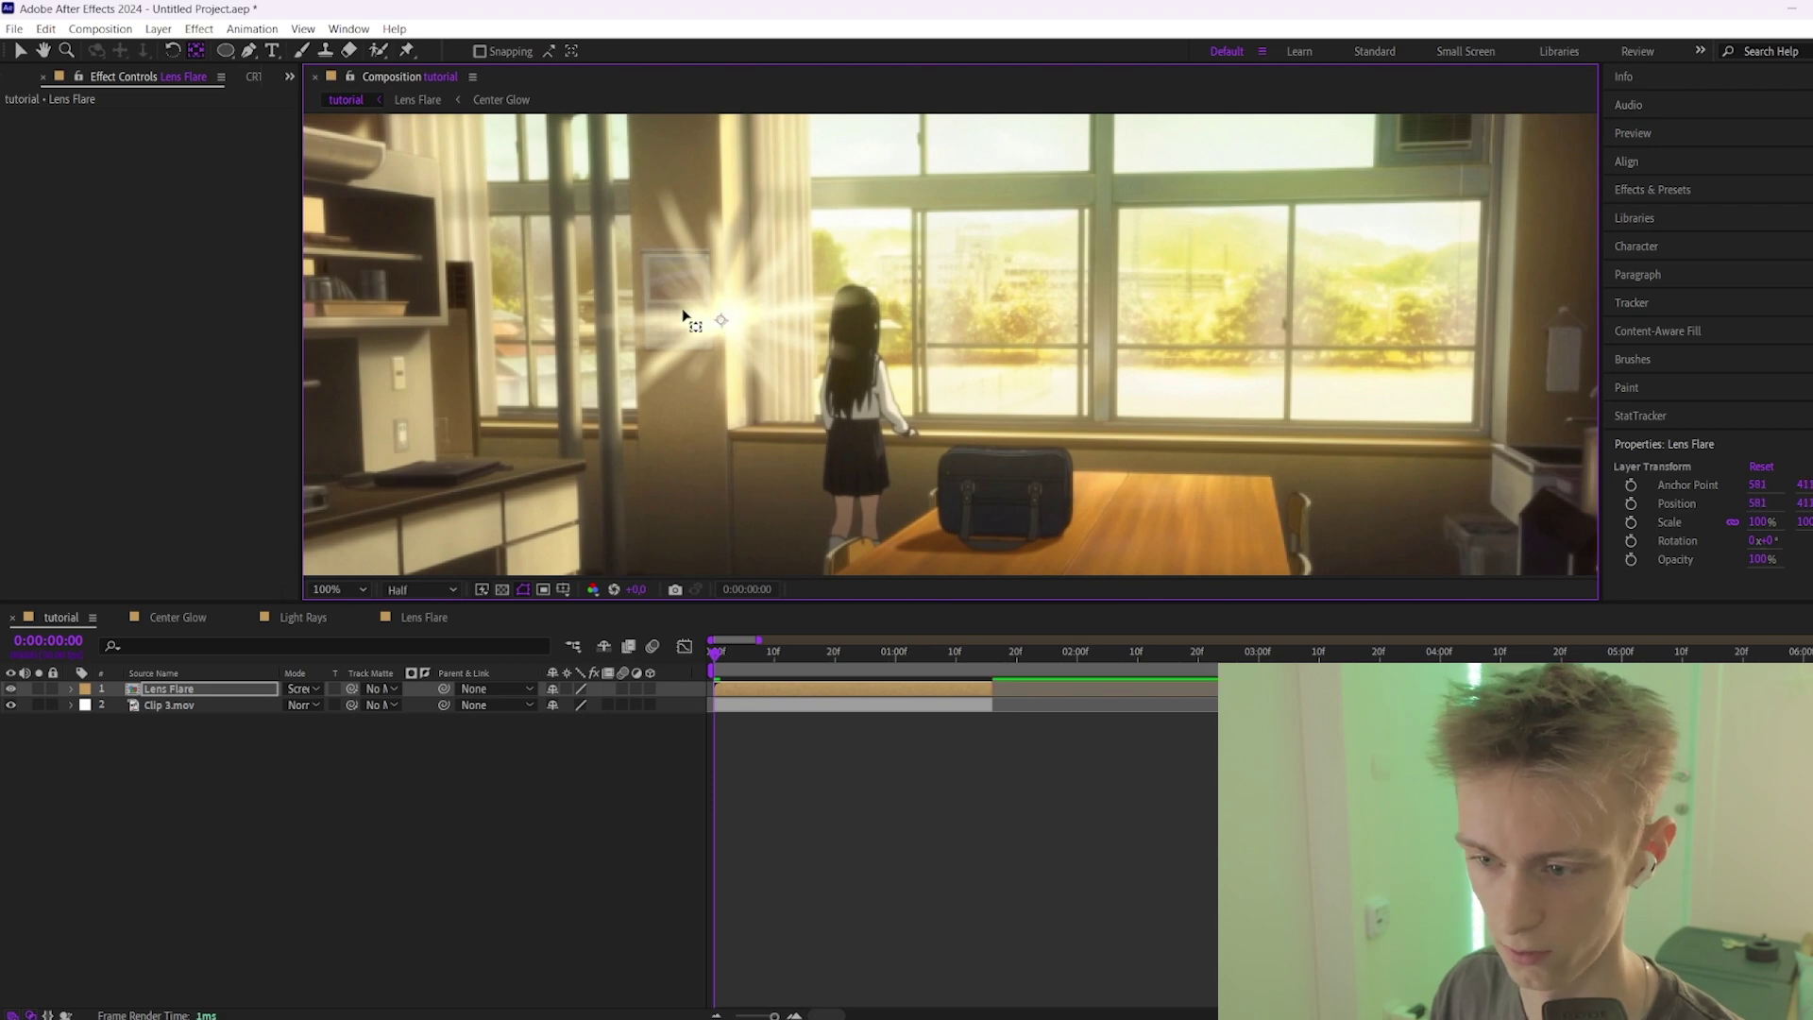
key("period")
left_click_drag(493, 295, 498, 293)
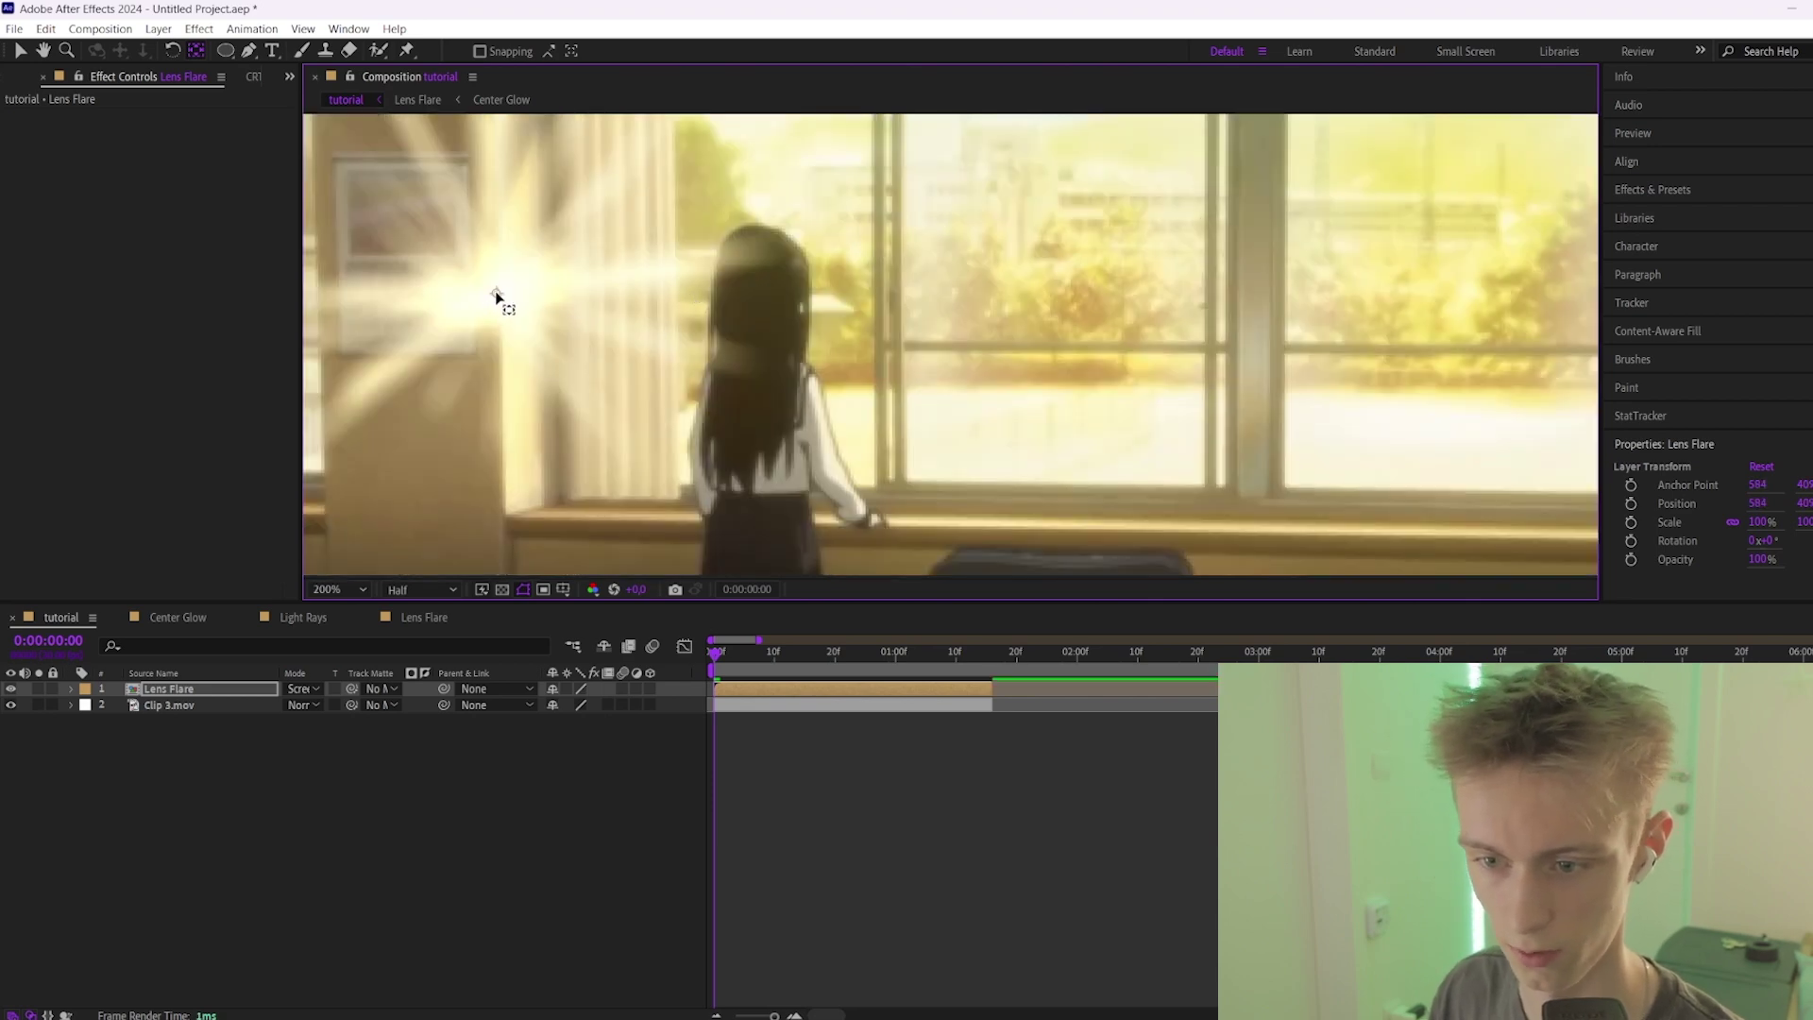
Return to the Selection tool at 100% view and reveal Position (579, 412.5).
key("comma")
key("comma")
key("period")
left_click(19, 50)
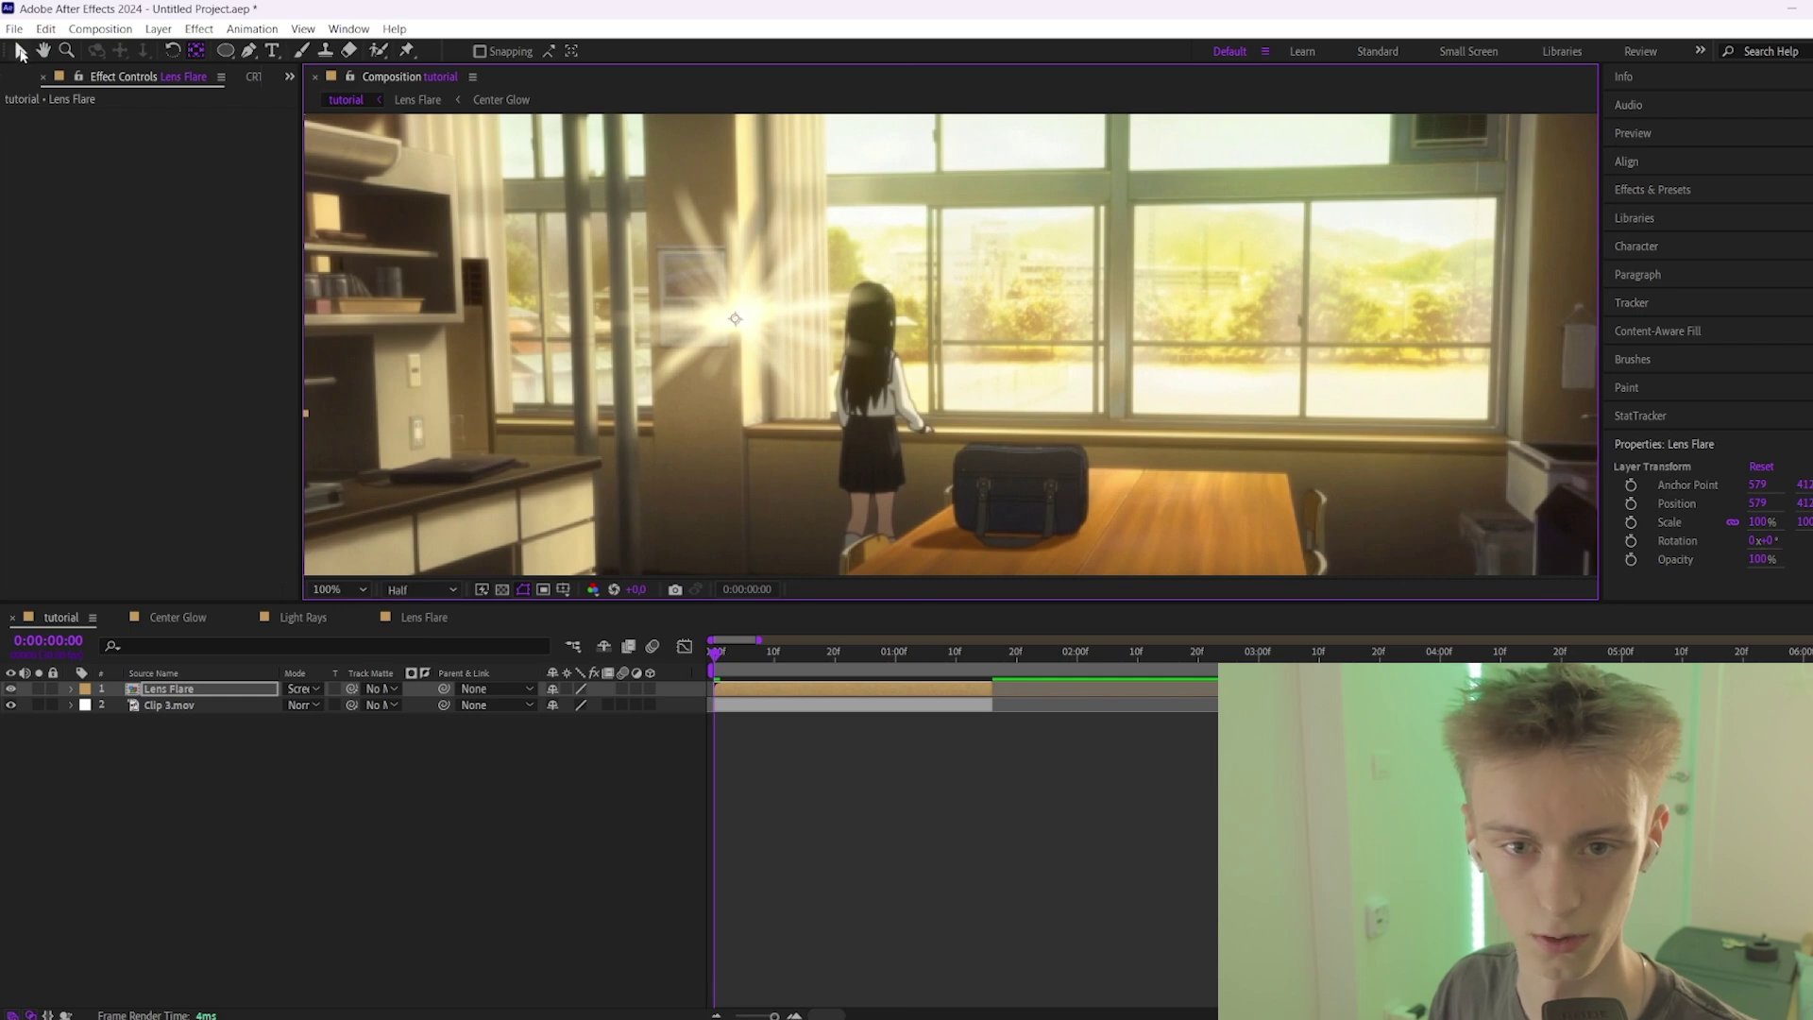
left_click_drag(882, 389, 826, 369)
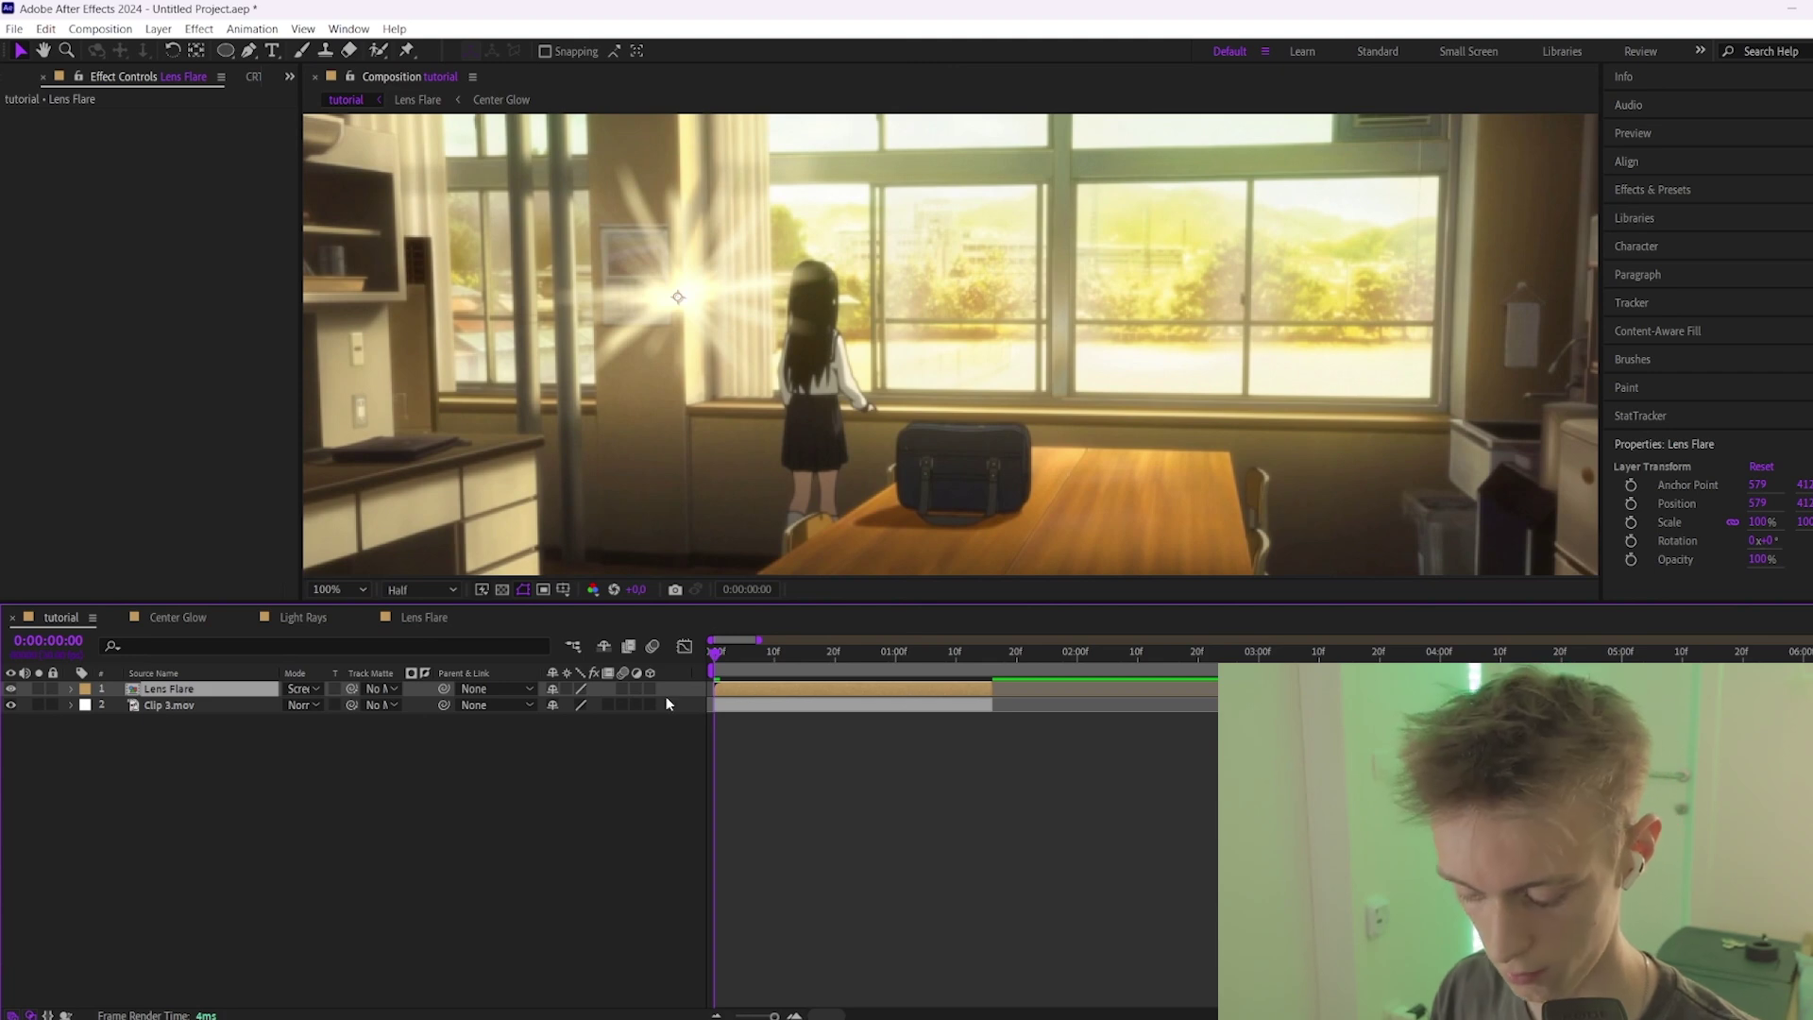
key("p")
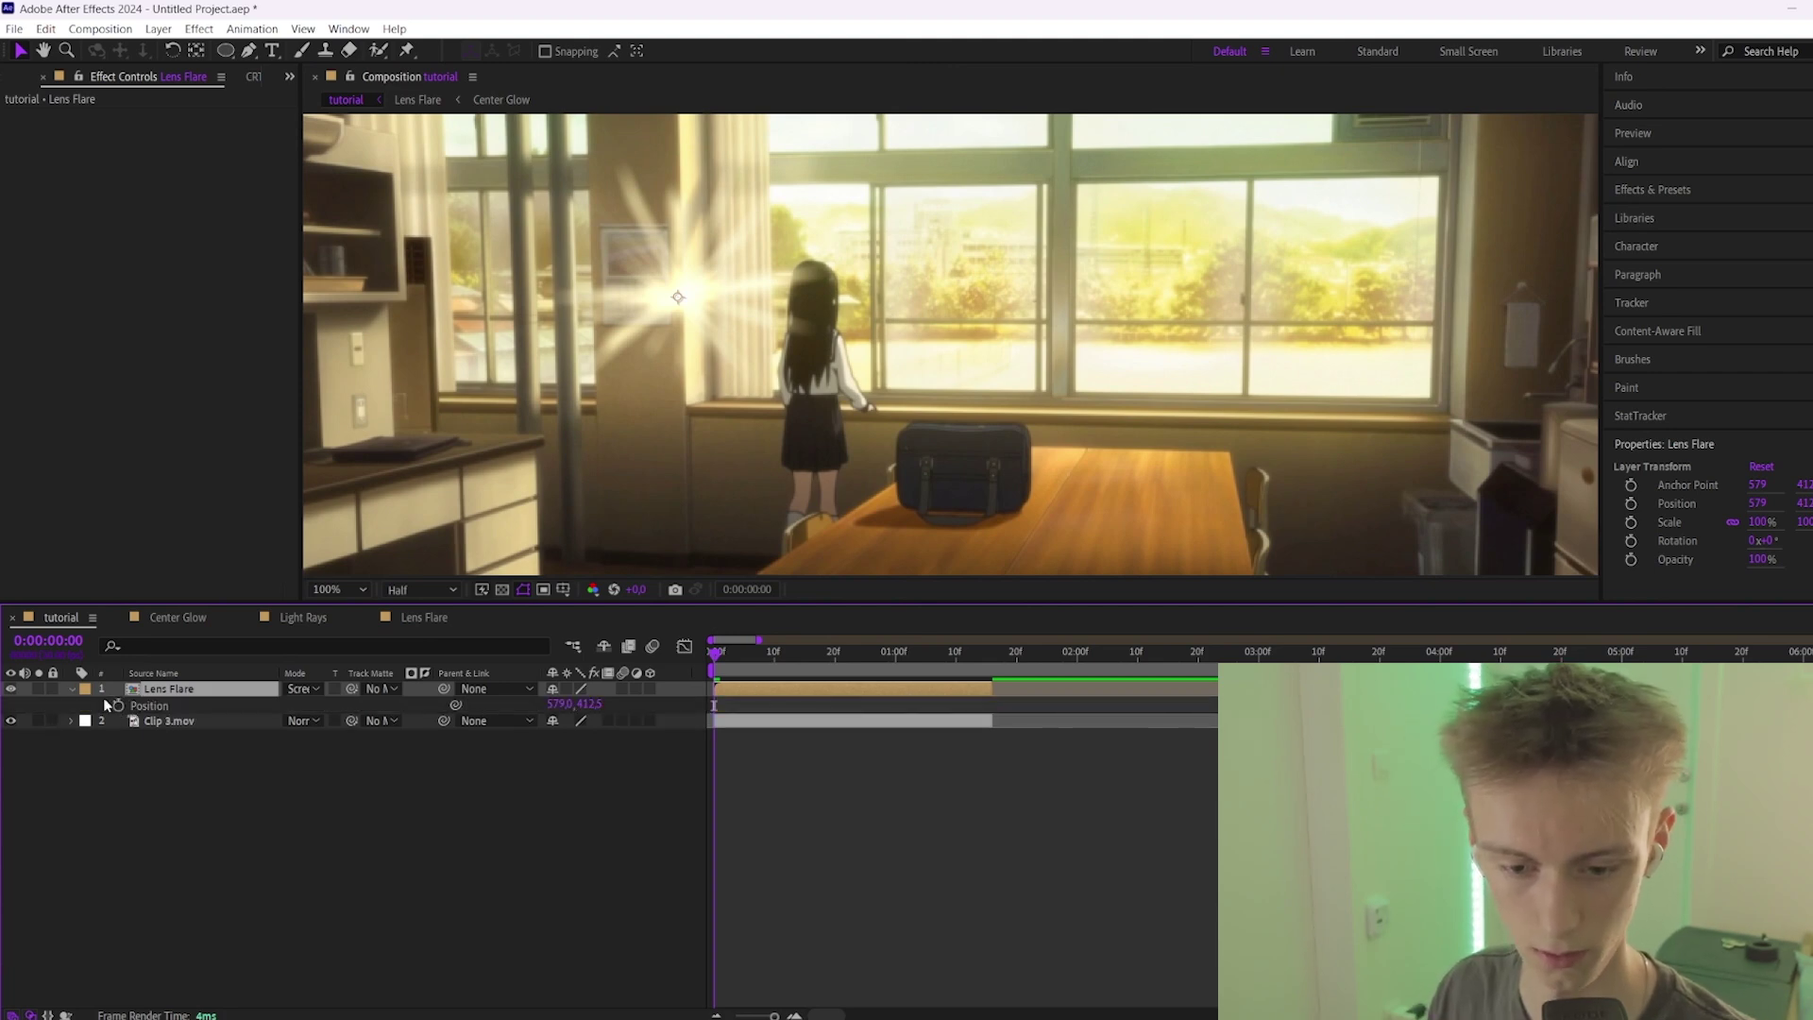
Keyframe Position at frame 0 with the flare dragged onto the window light.
left_click(119, 706)
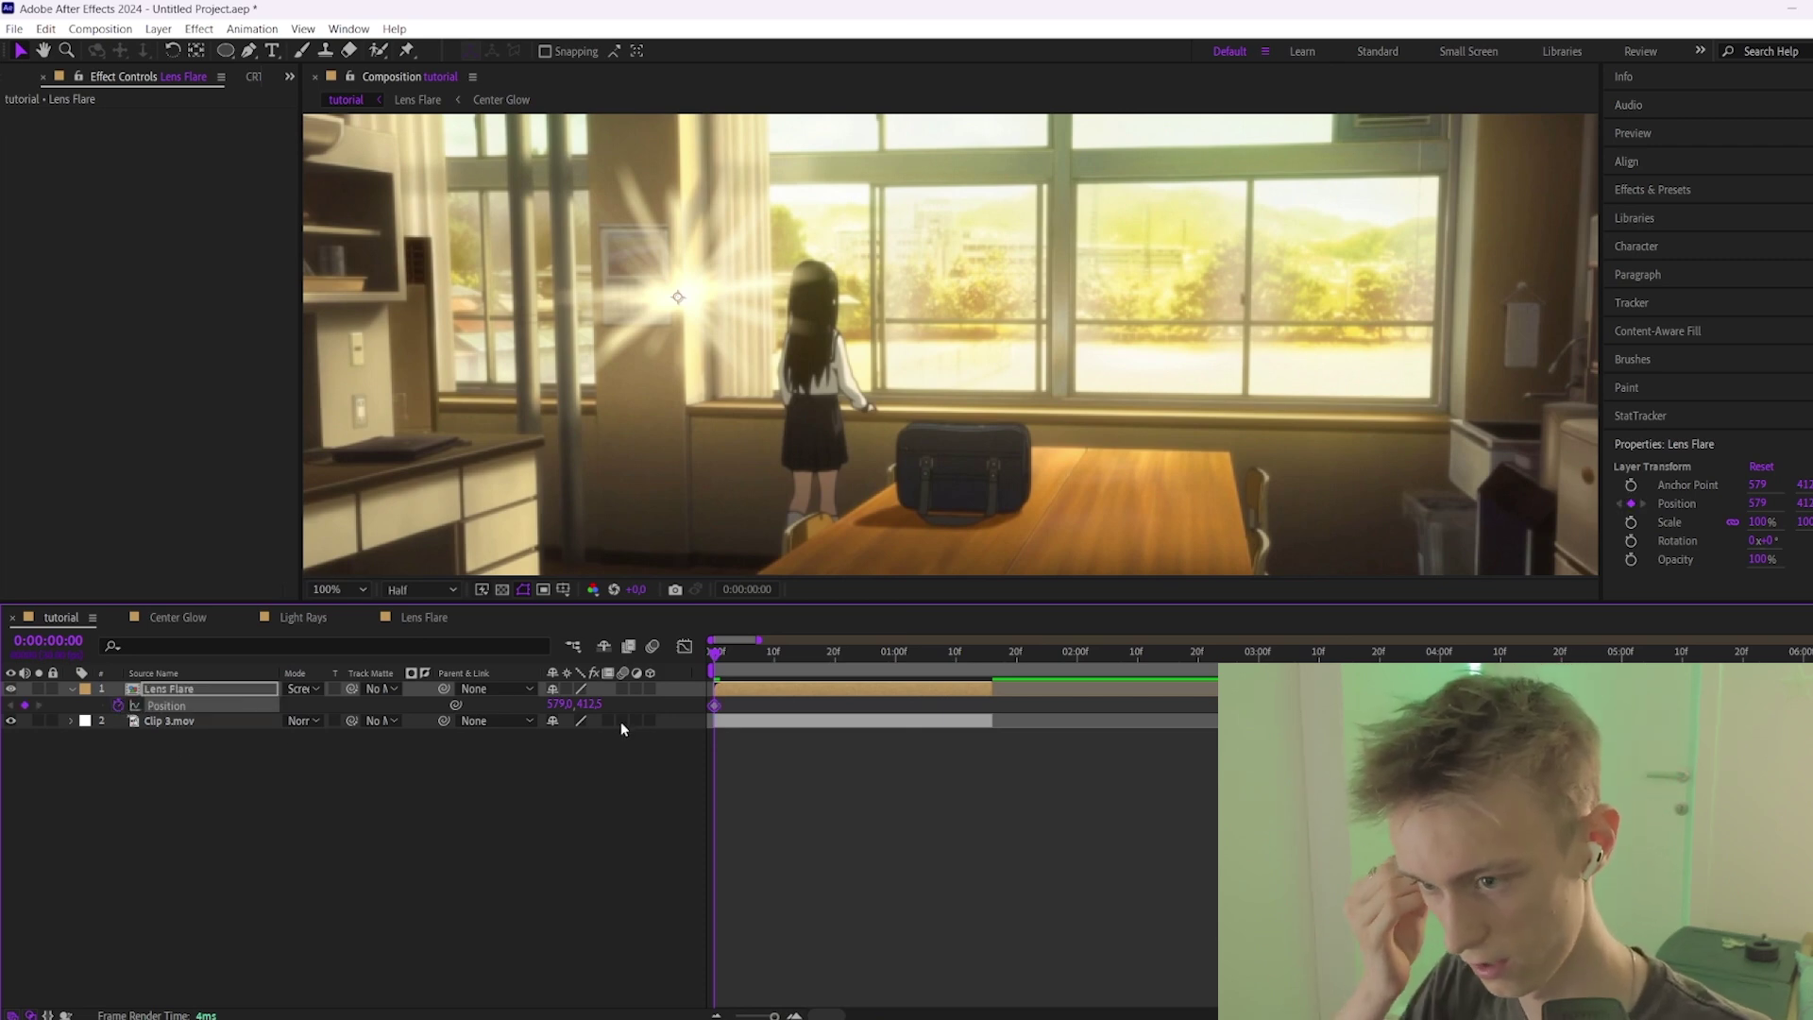
key(";")
scroll(811, 345, "up", 1)
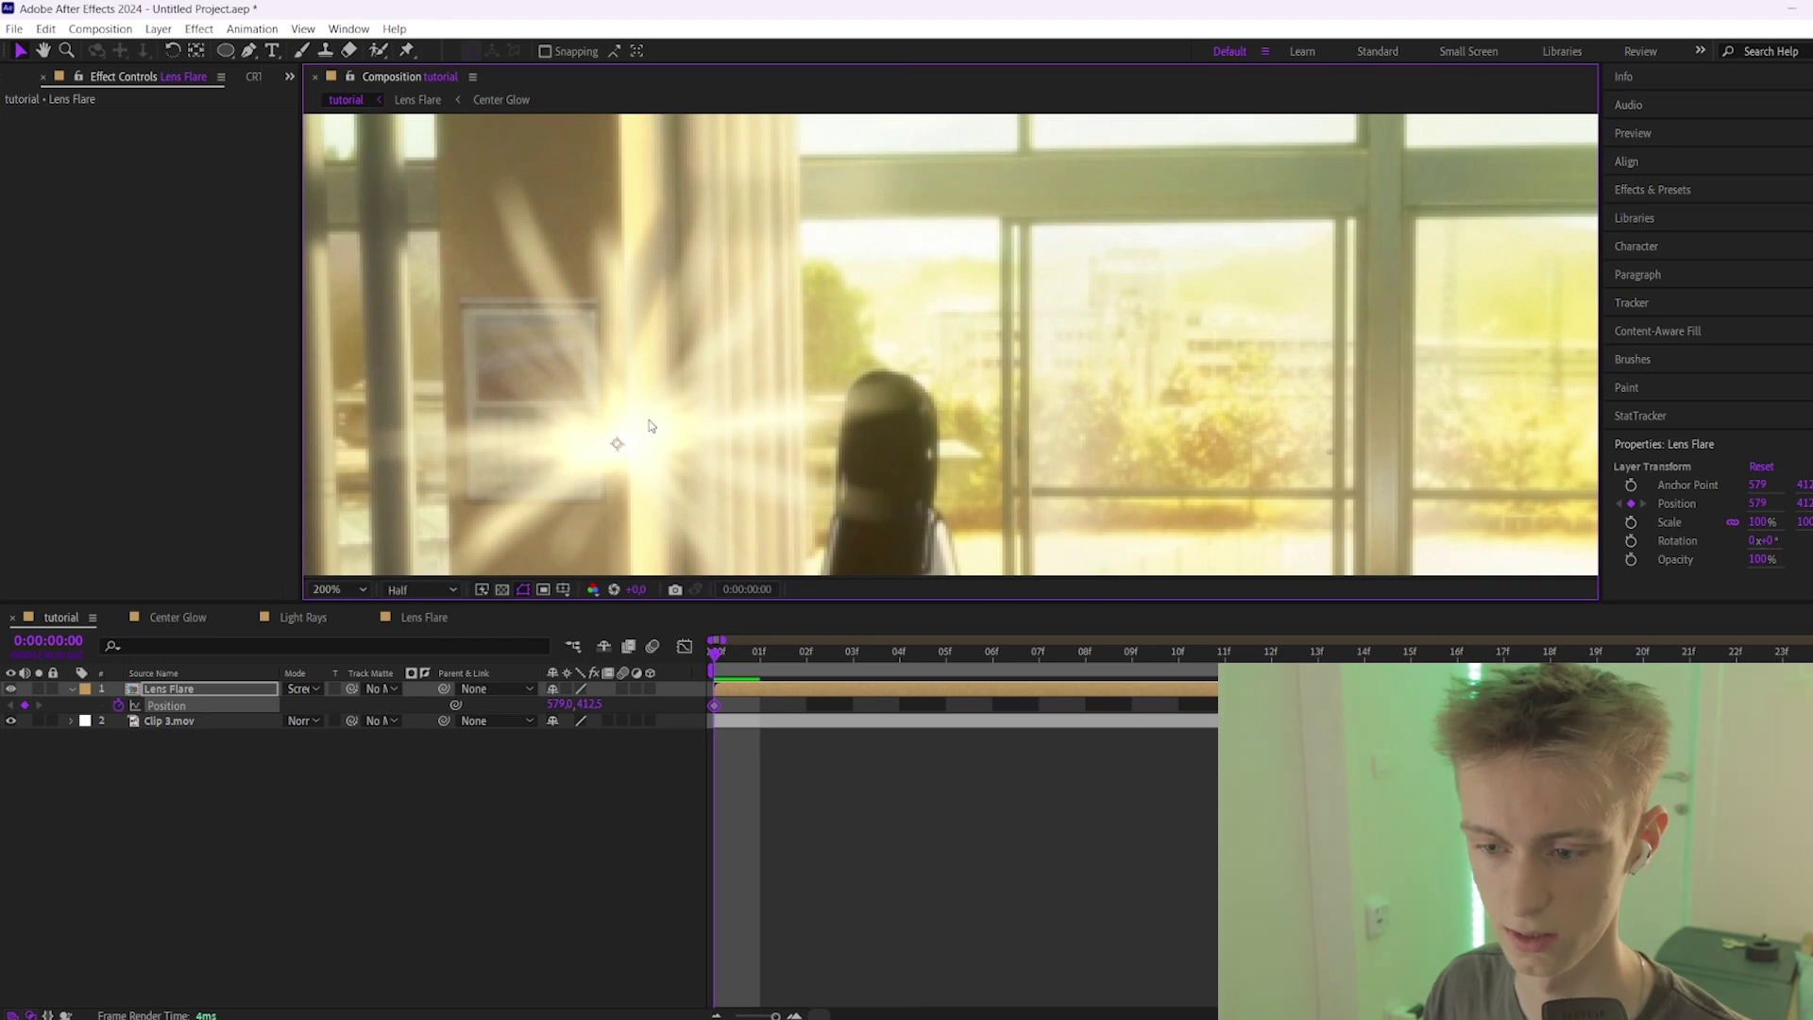
left_click_drag(616, 444, 818, 312)
scroll(818, 312, "up", 1)
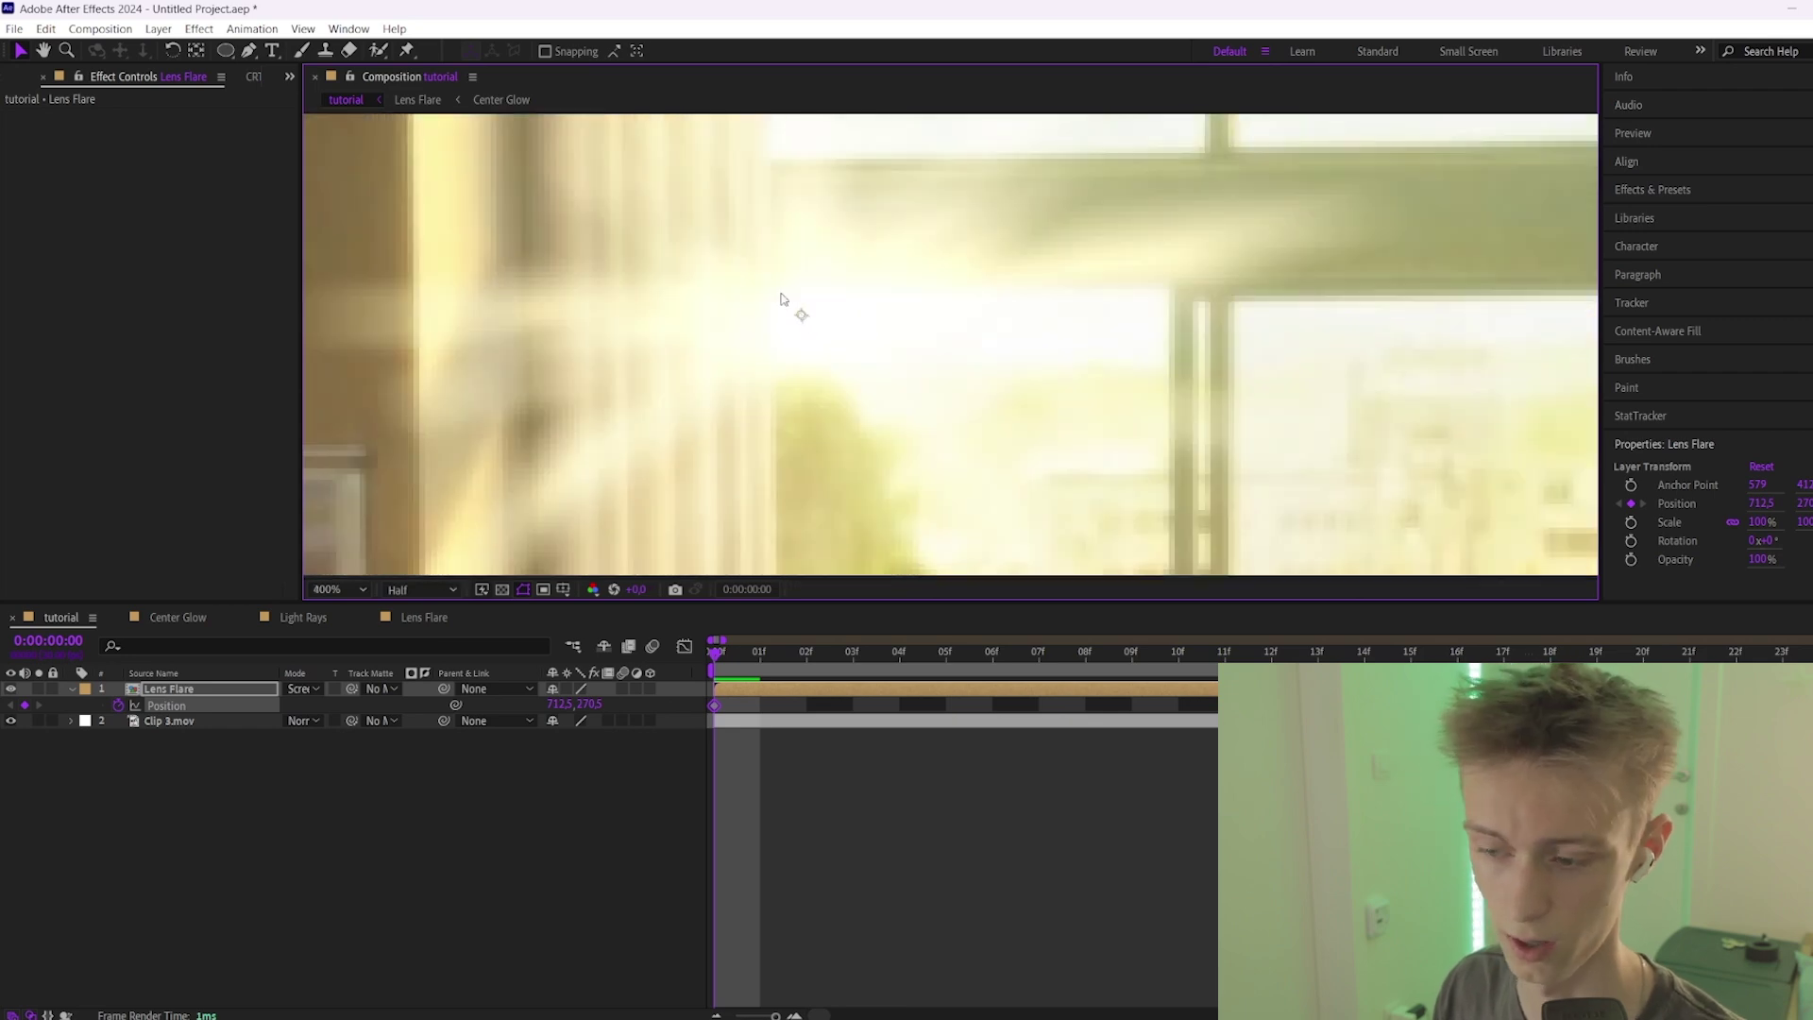
left_click(737, 697)
Set the flare's Scale to 0% (after trying 5%), show Position again, and advance a frame.
key("s")
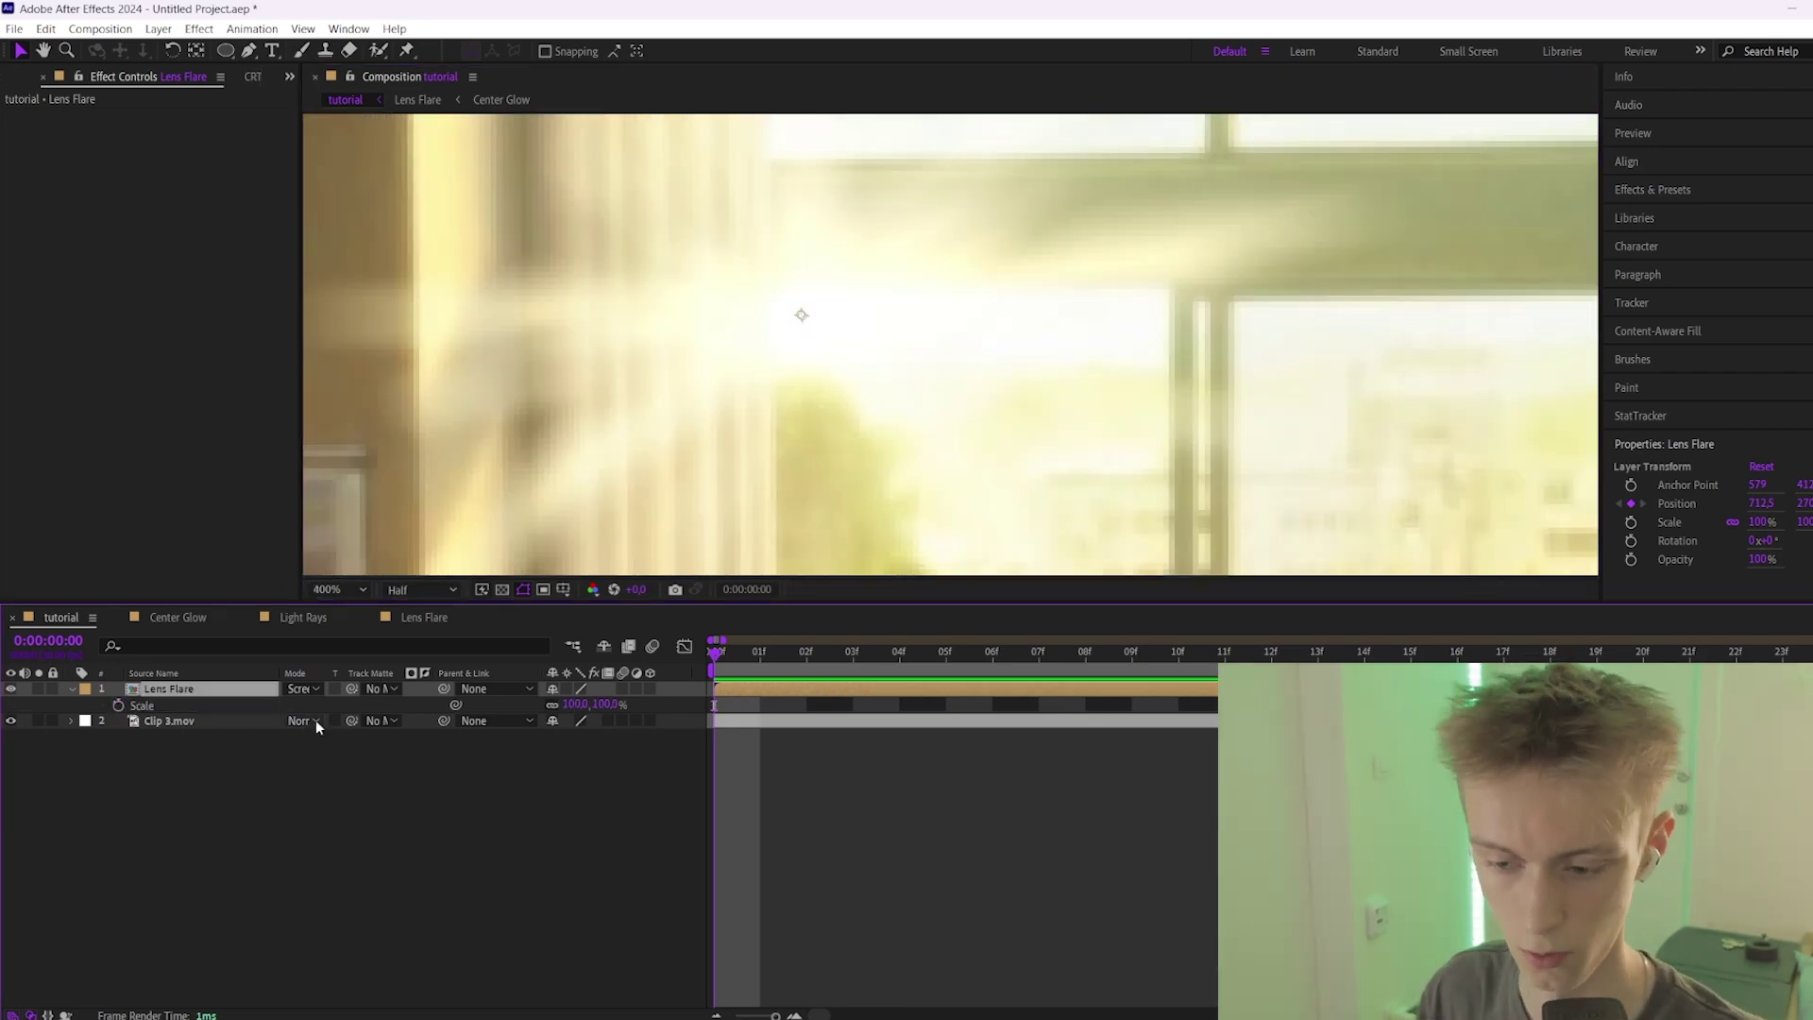
left_click(578, 704)
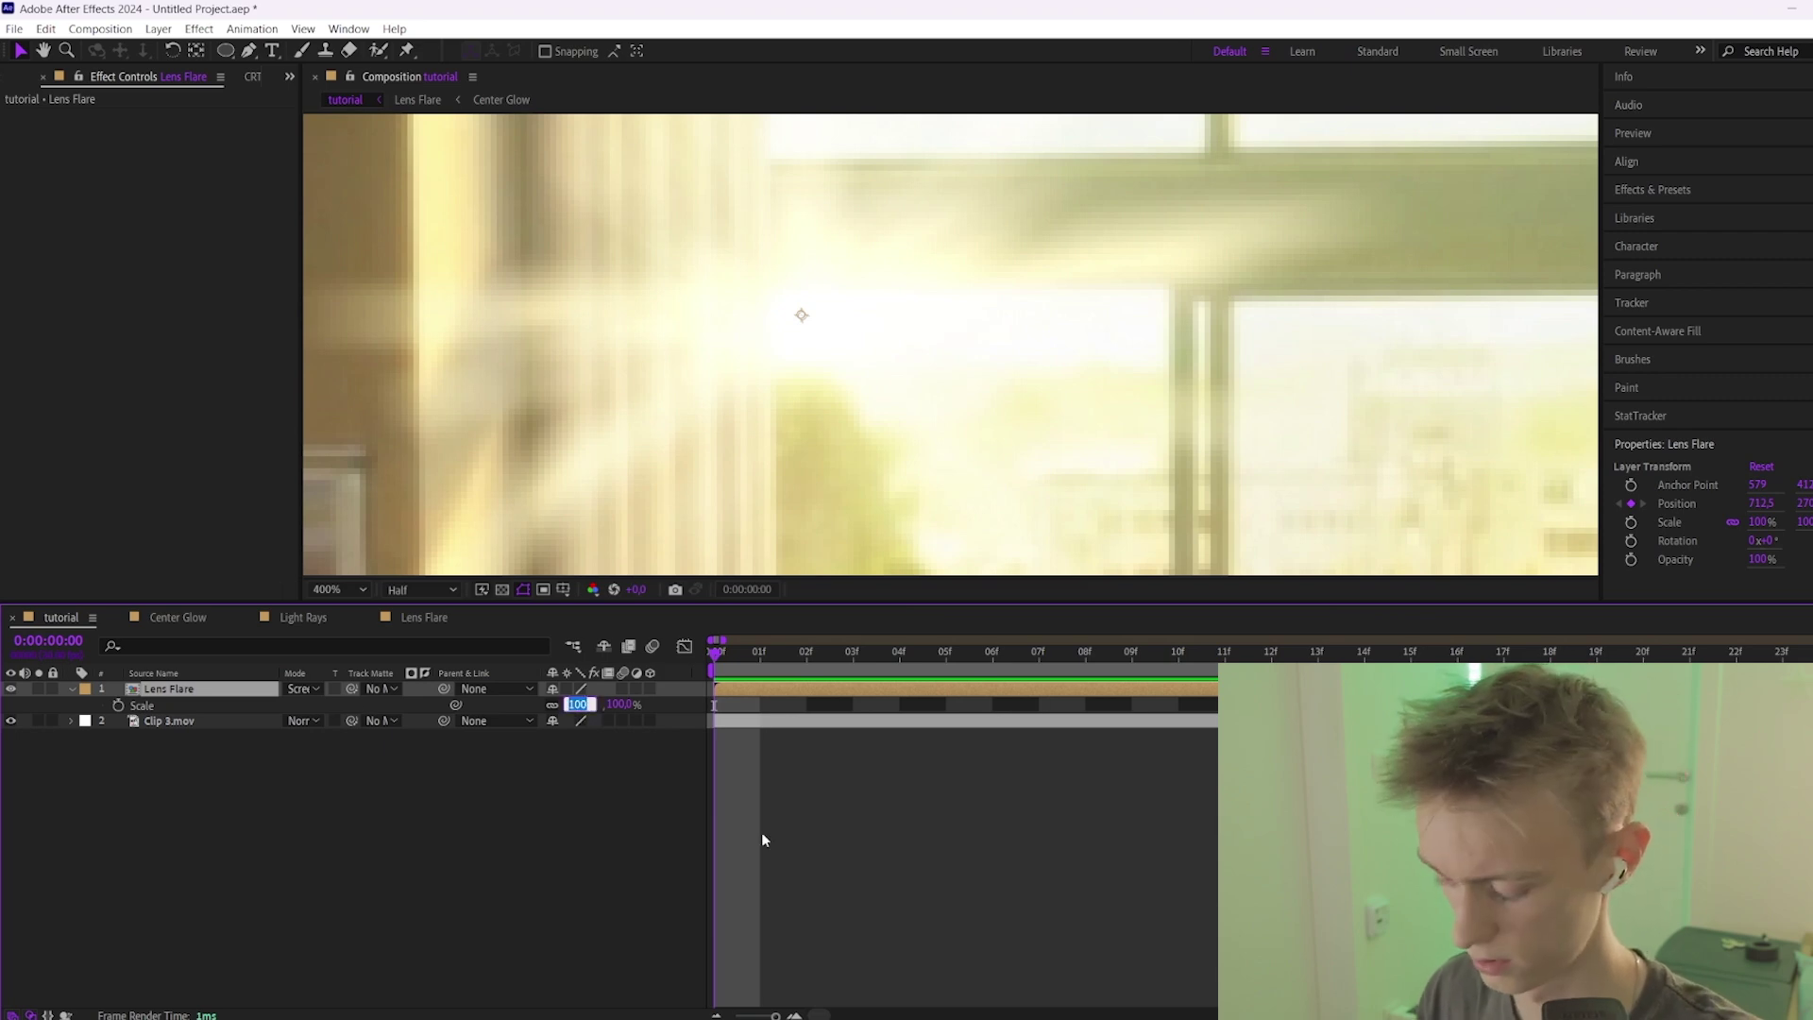
type("5")
key("Return")
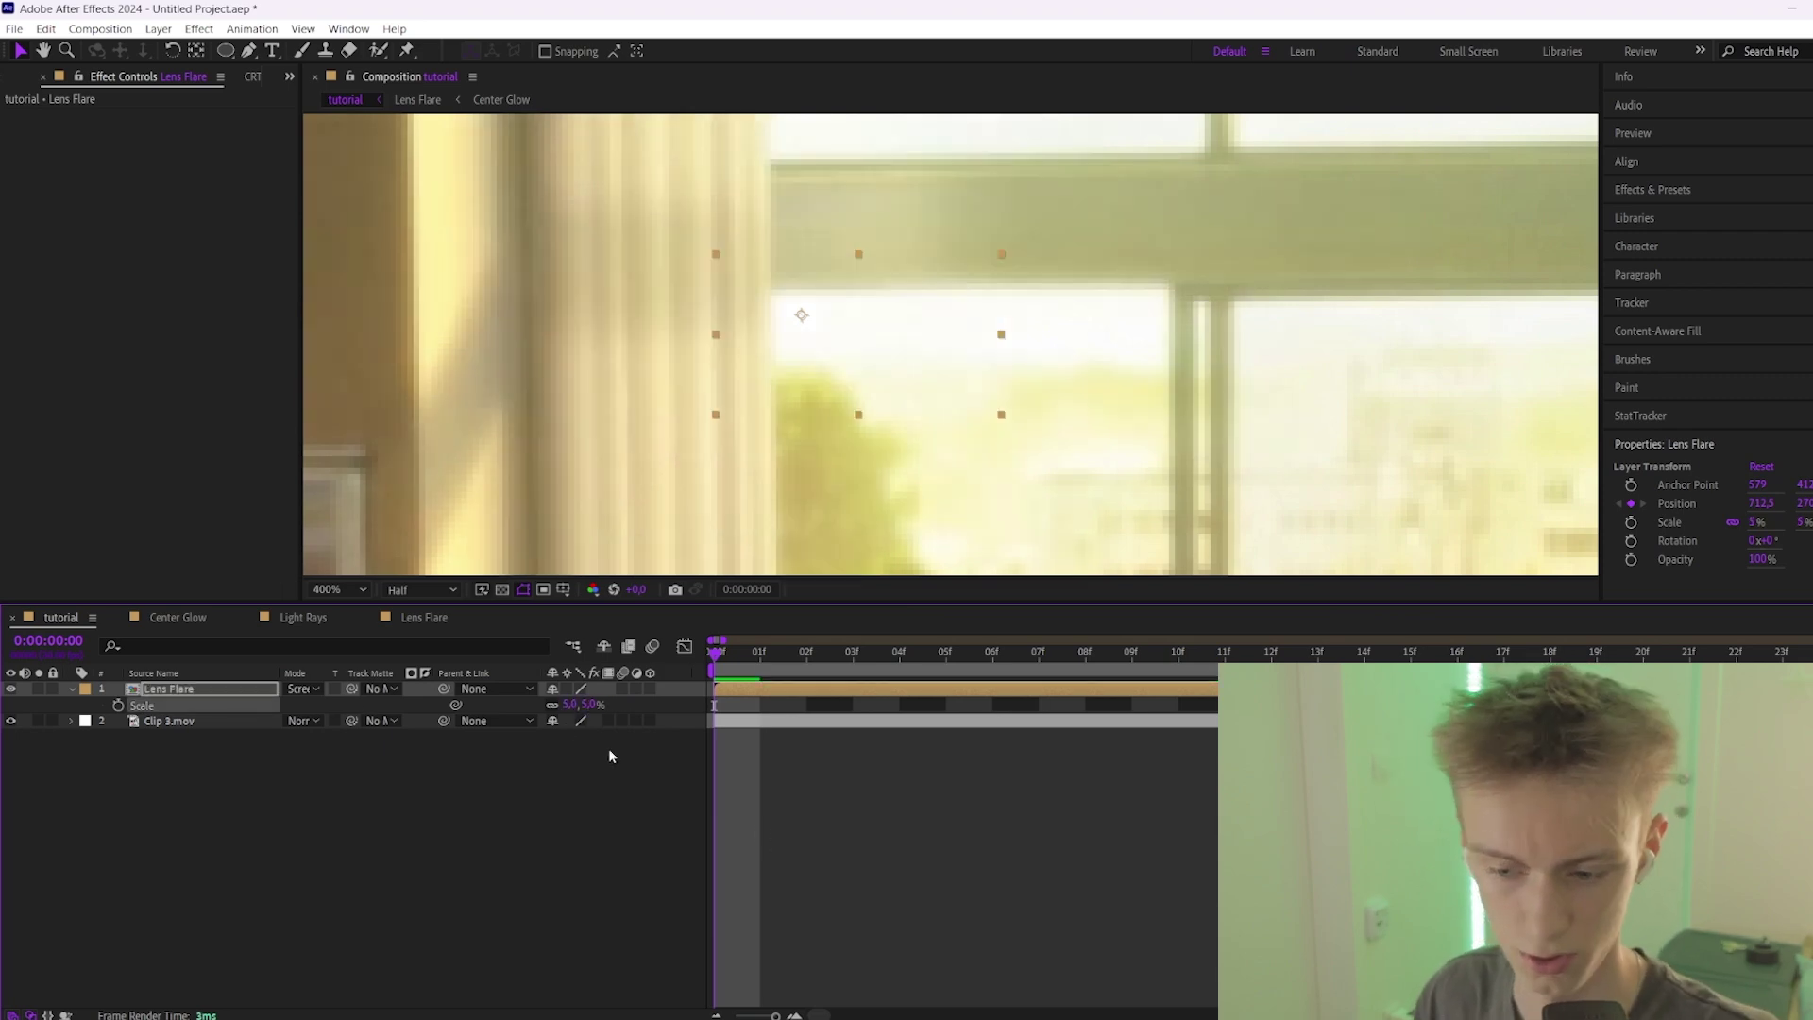
left_click(571, 705)
type("0")
key("Return")
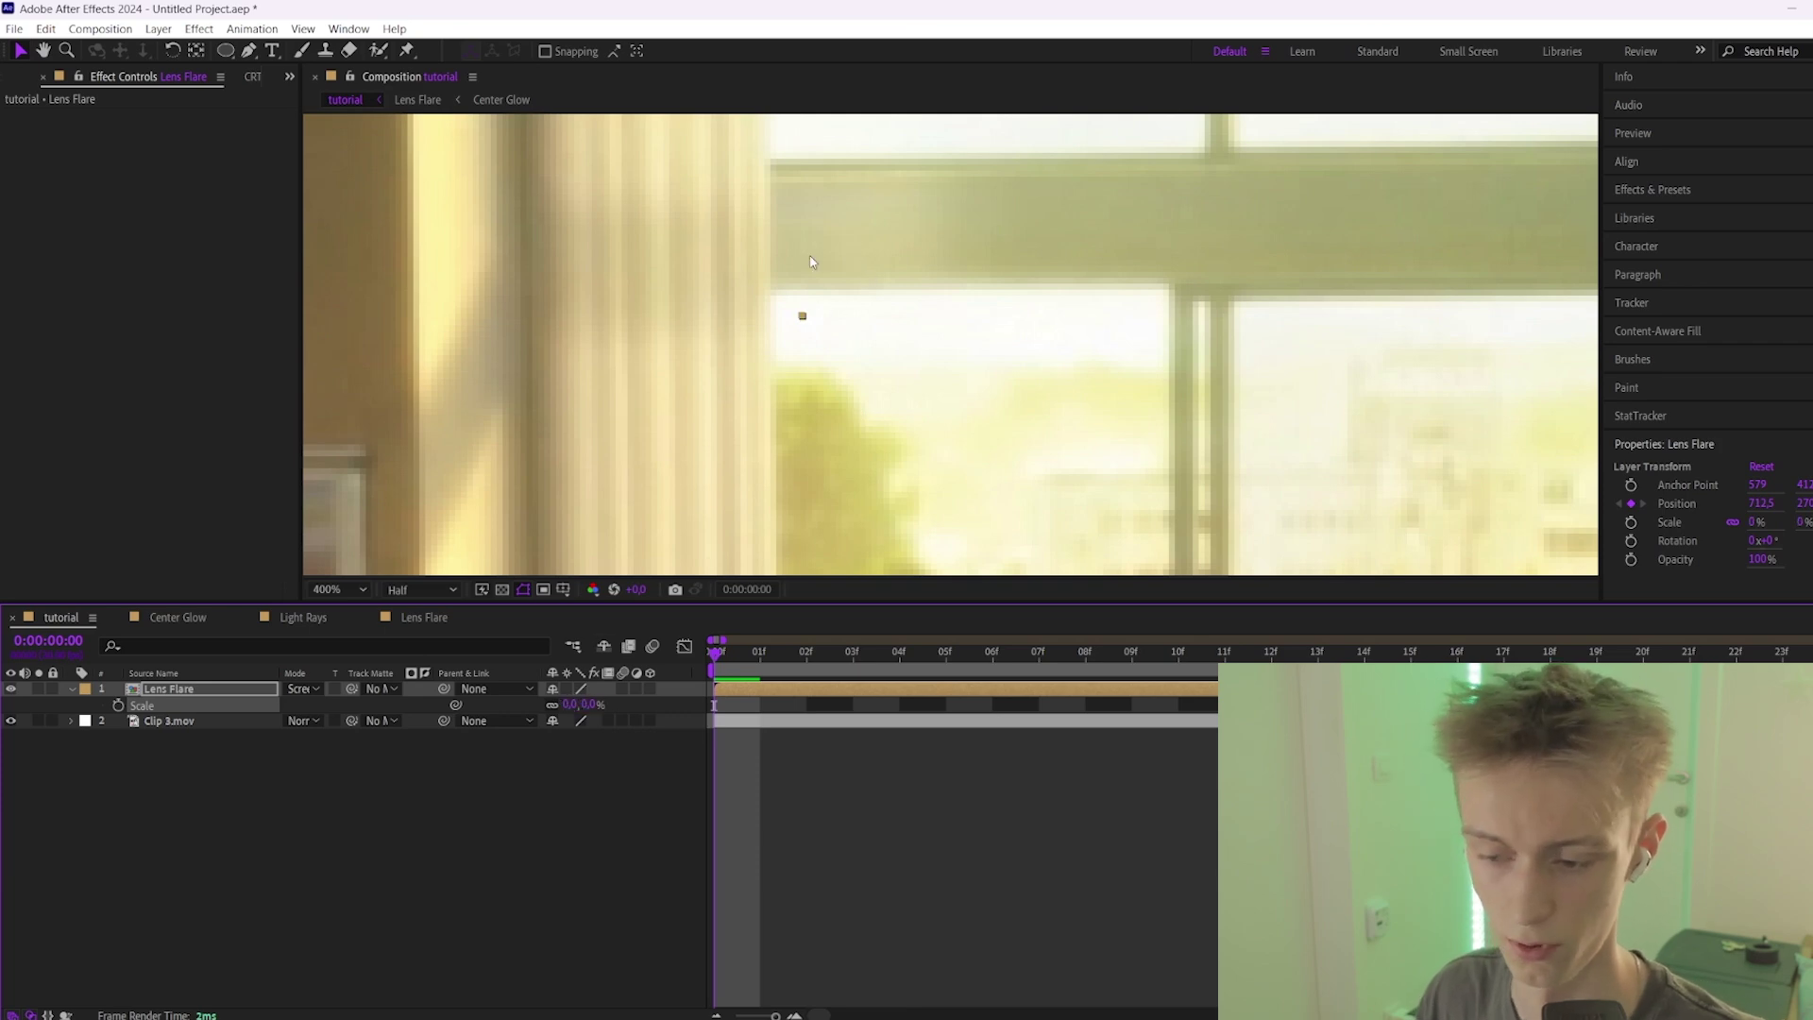
left_click(146, 693)
key("p")
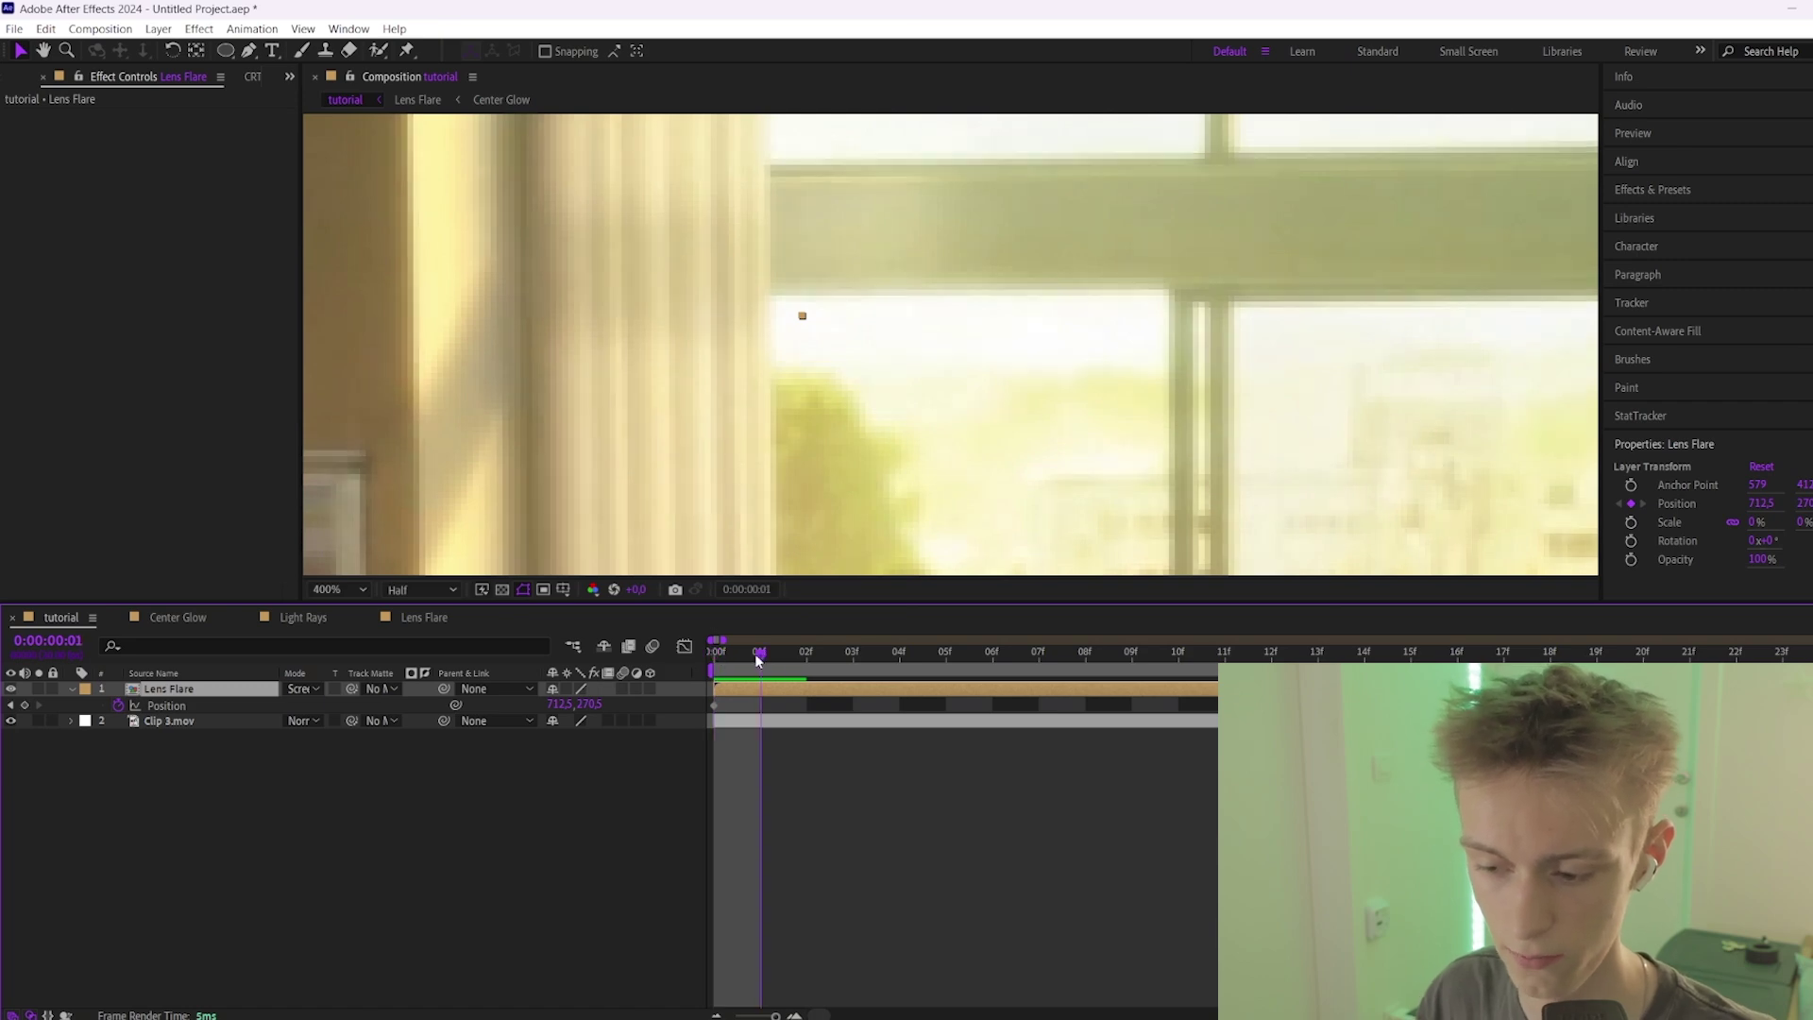
left_click_drag(719, 659, 816, 658)
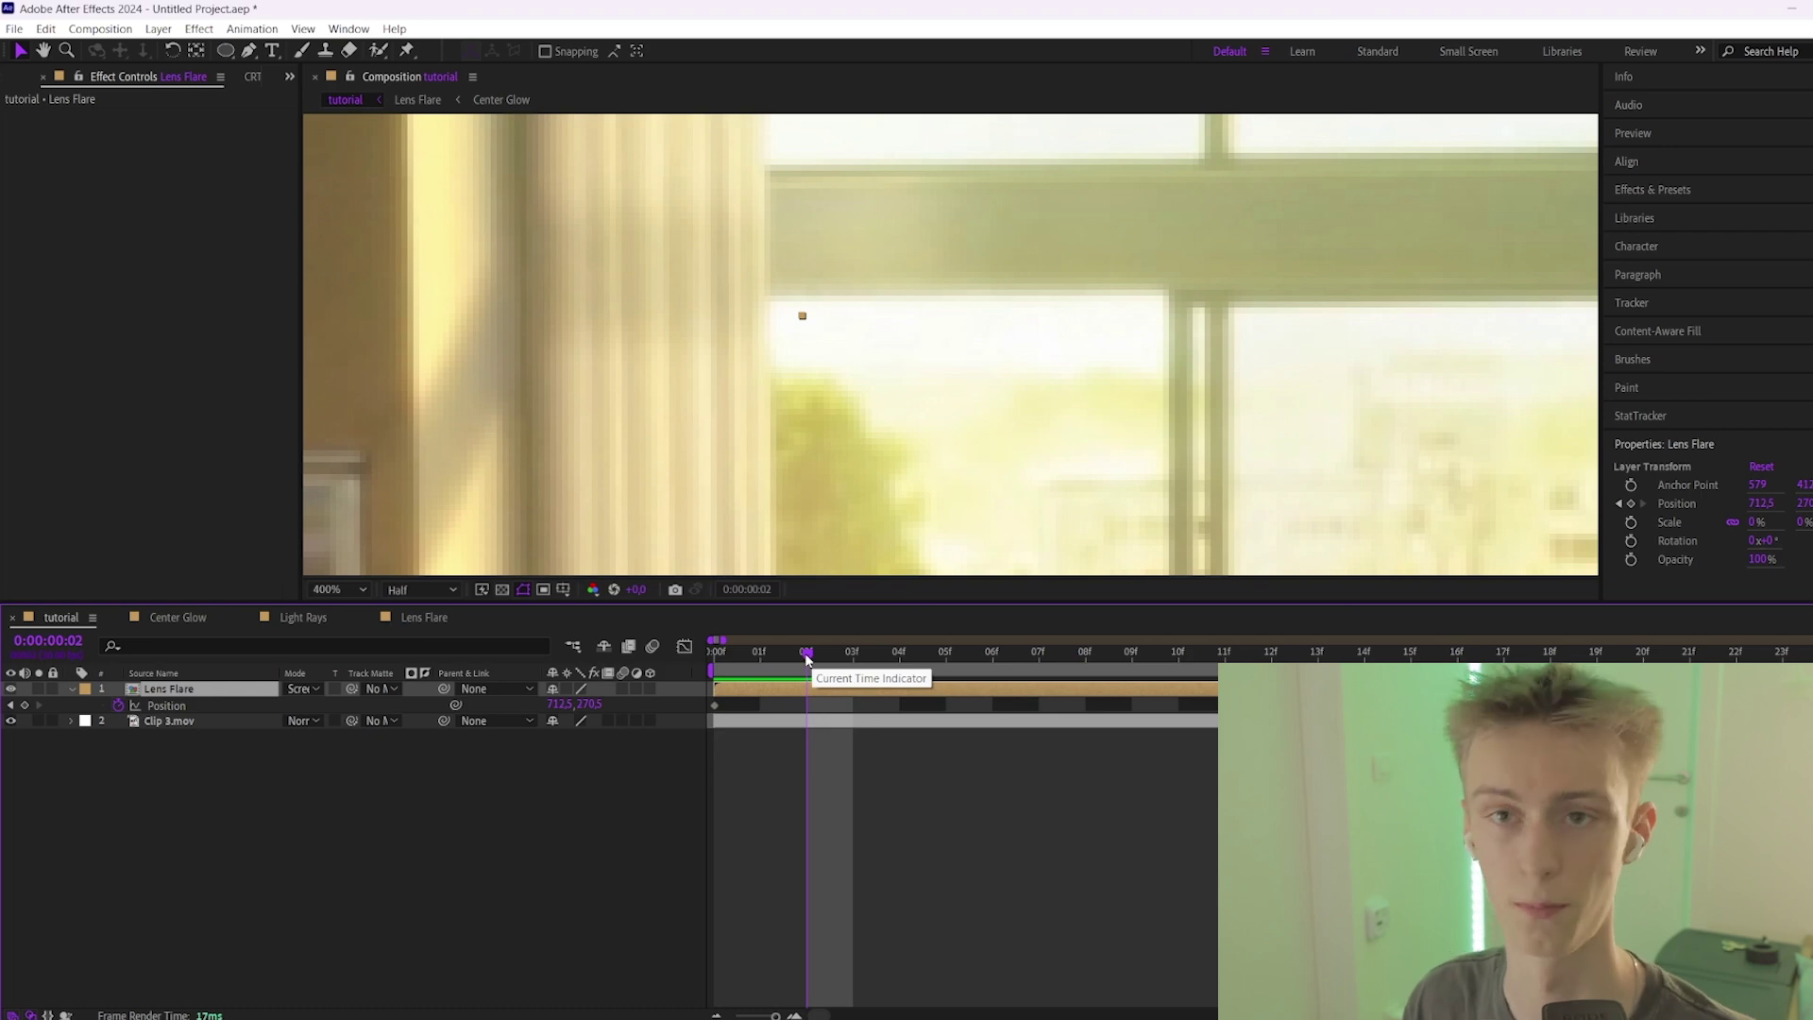
key("comma")
key("ctrl+space")
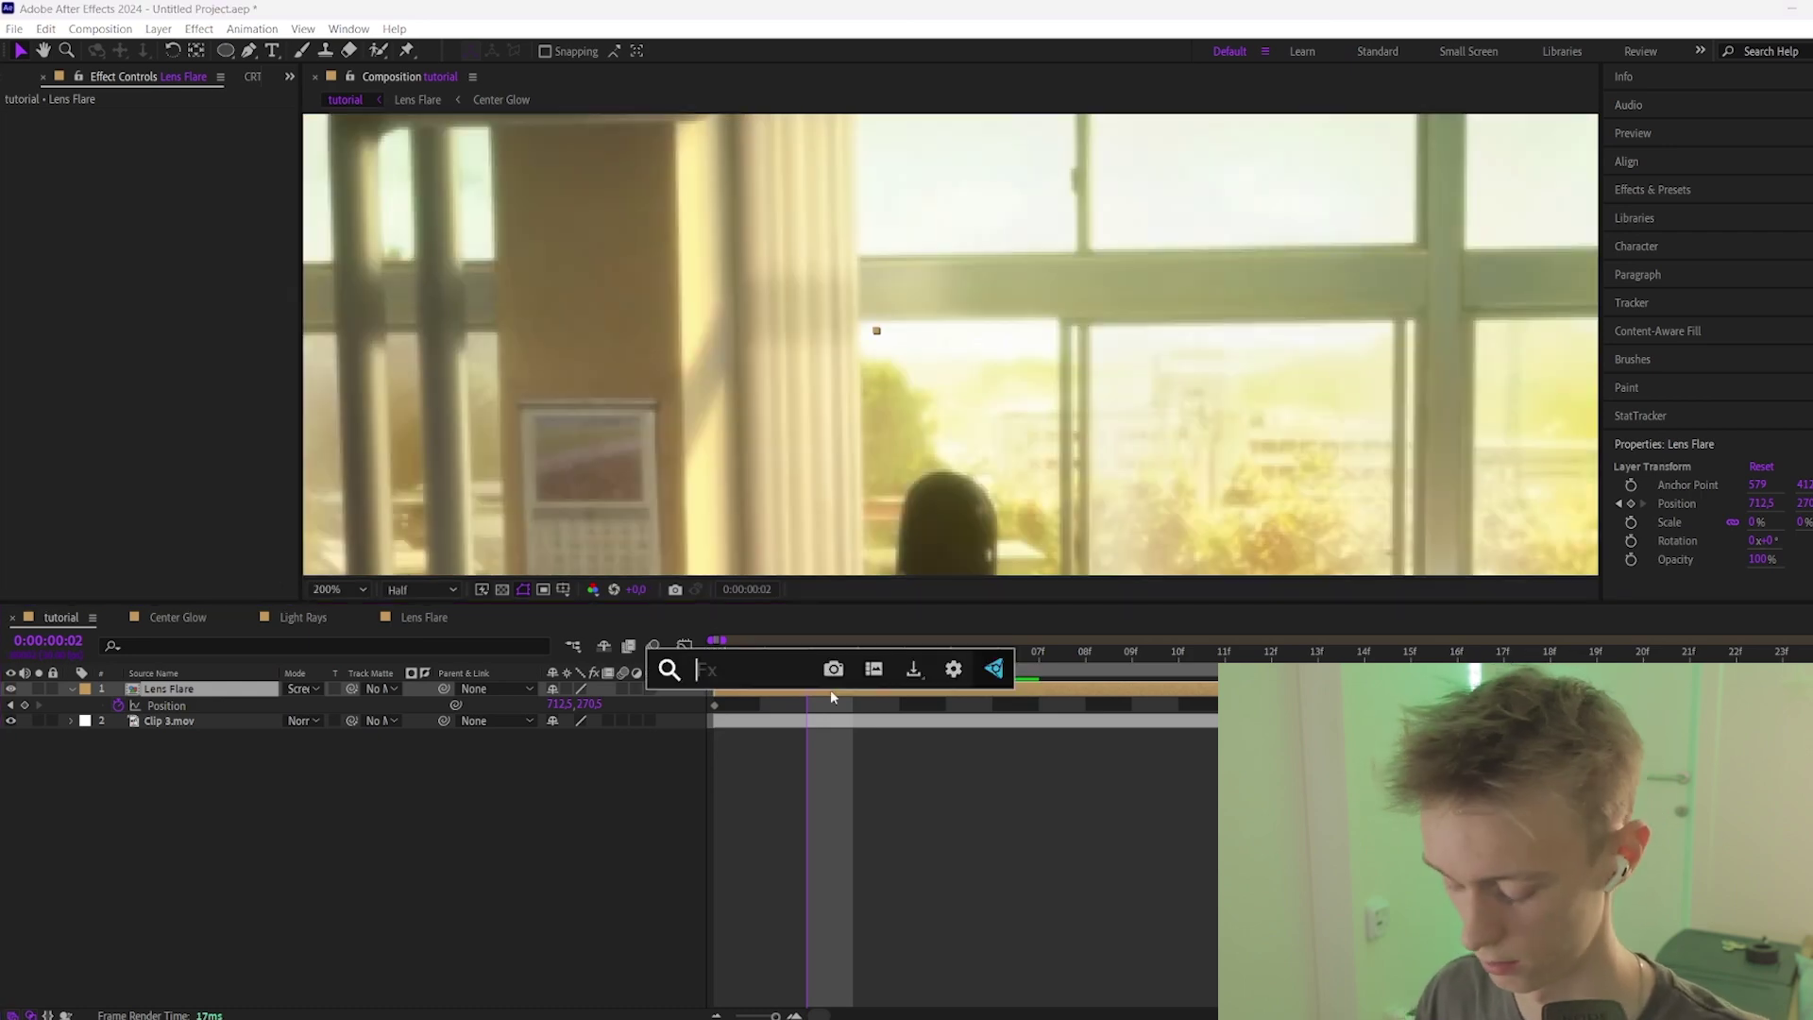
type("3d cam")
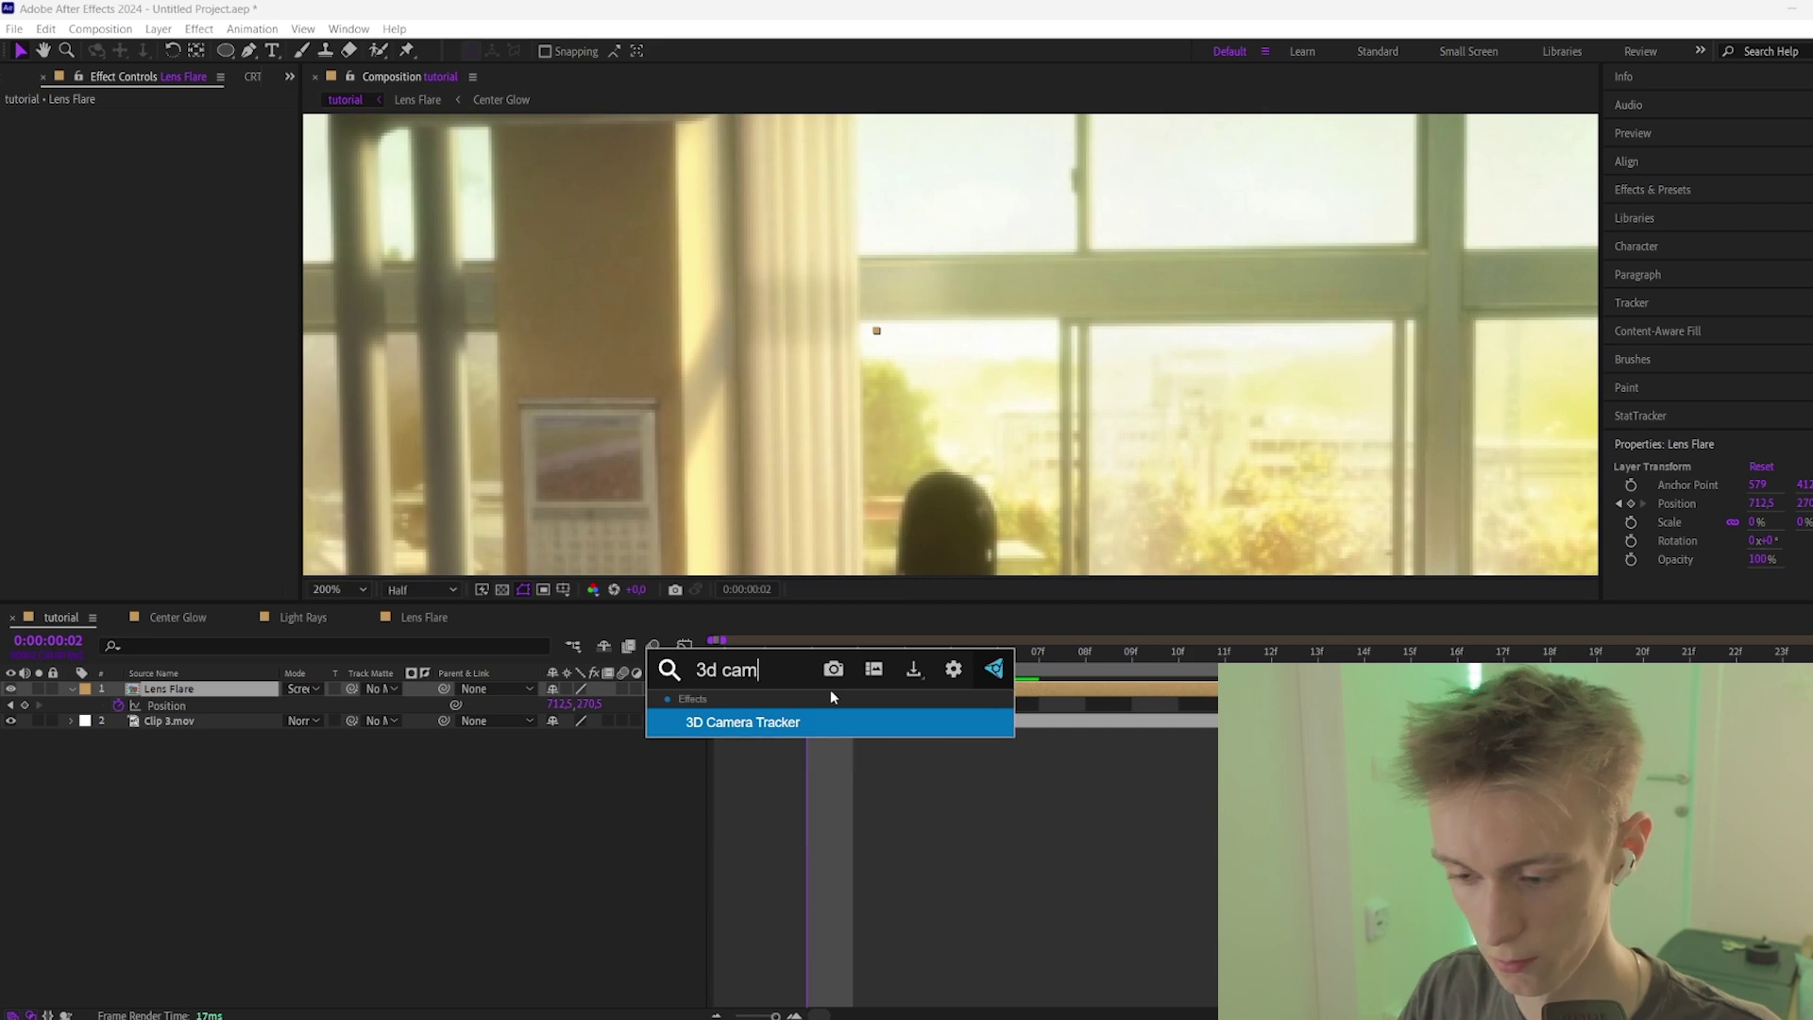
key("Return")
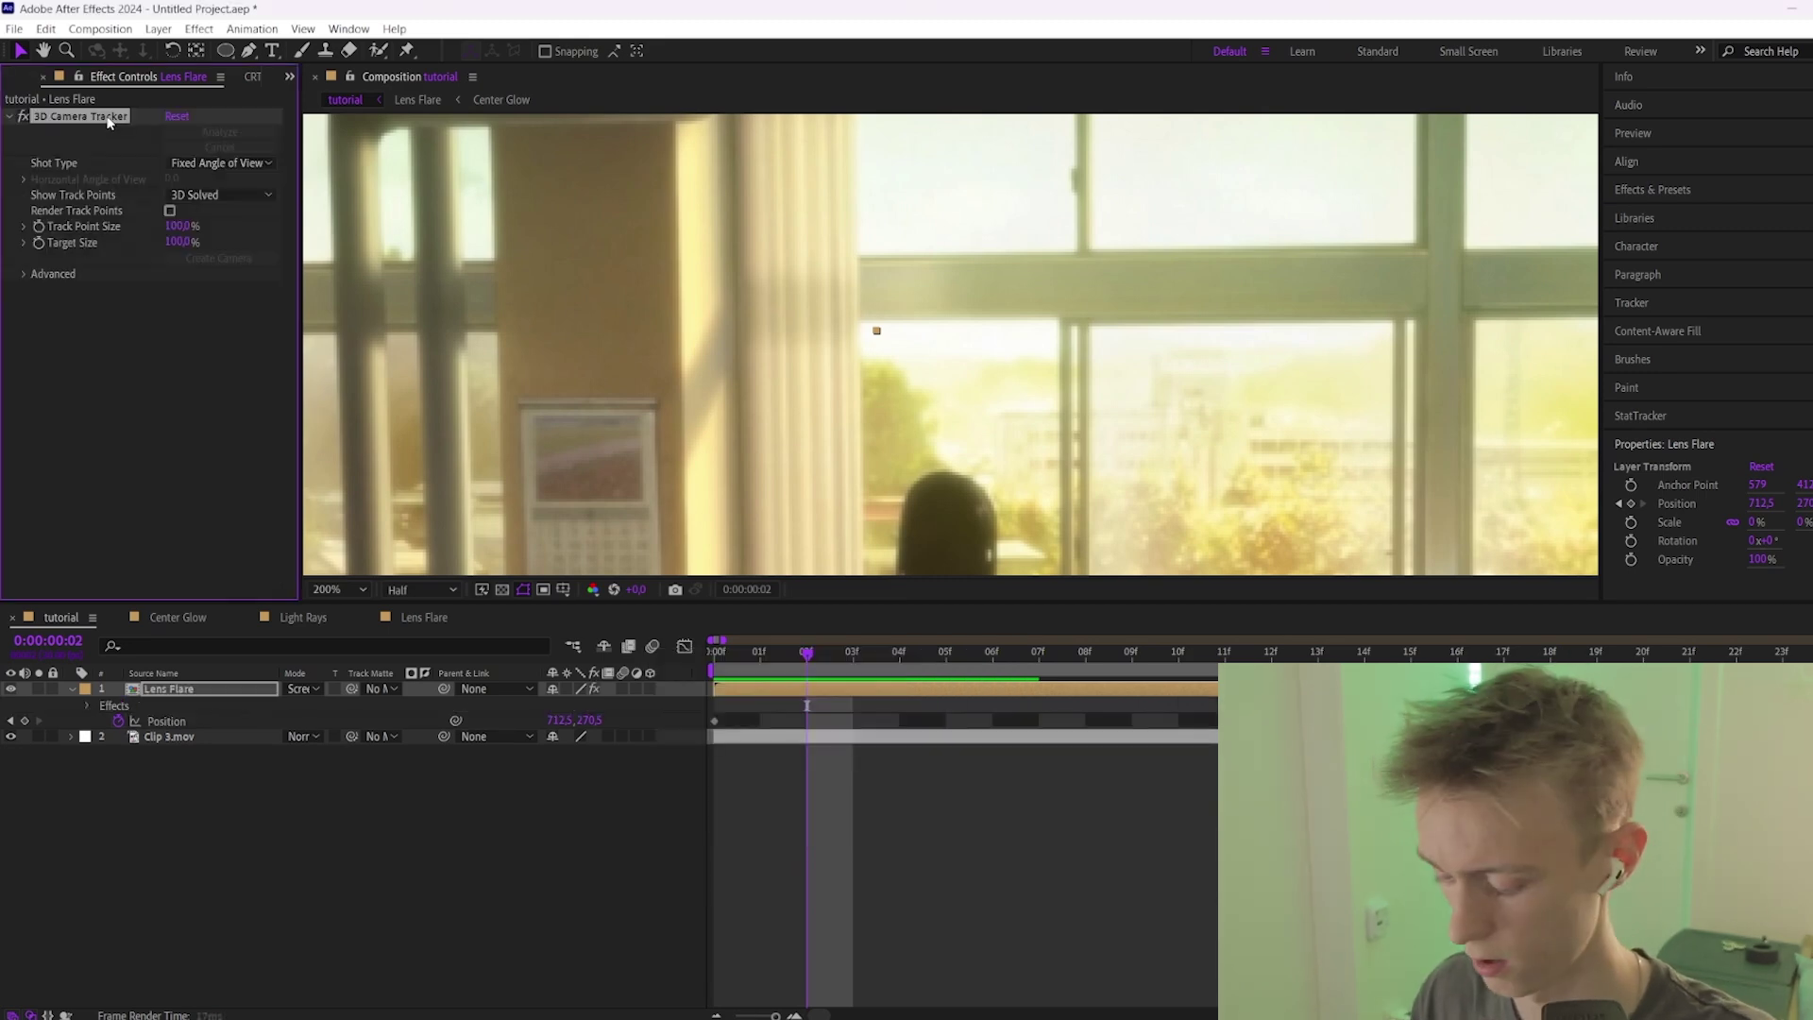
key("Delete")
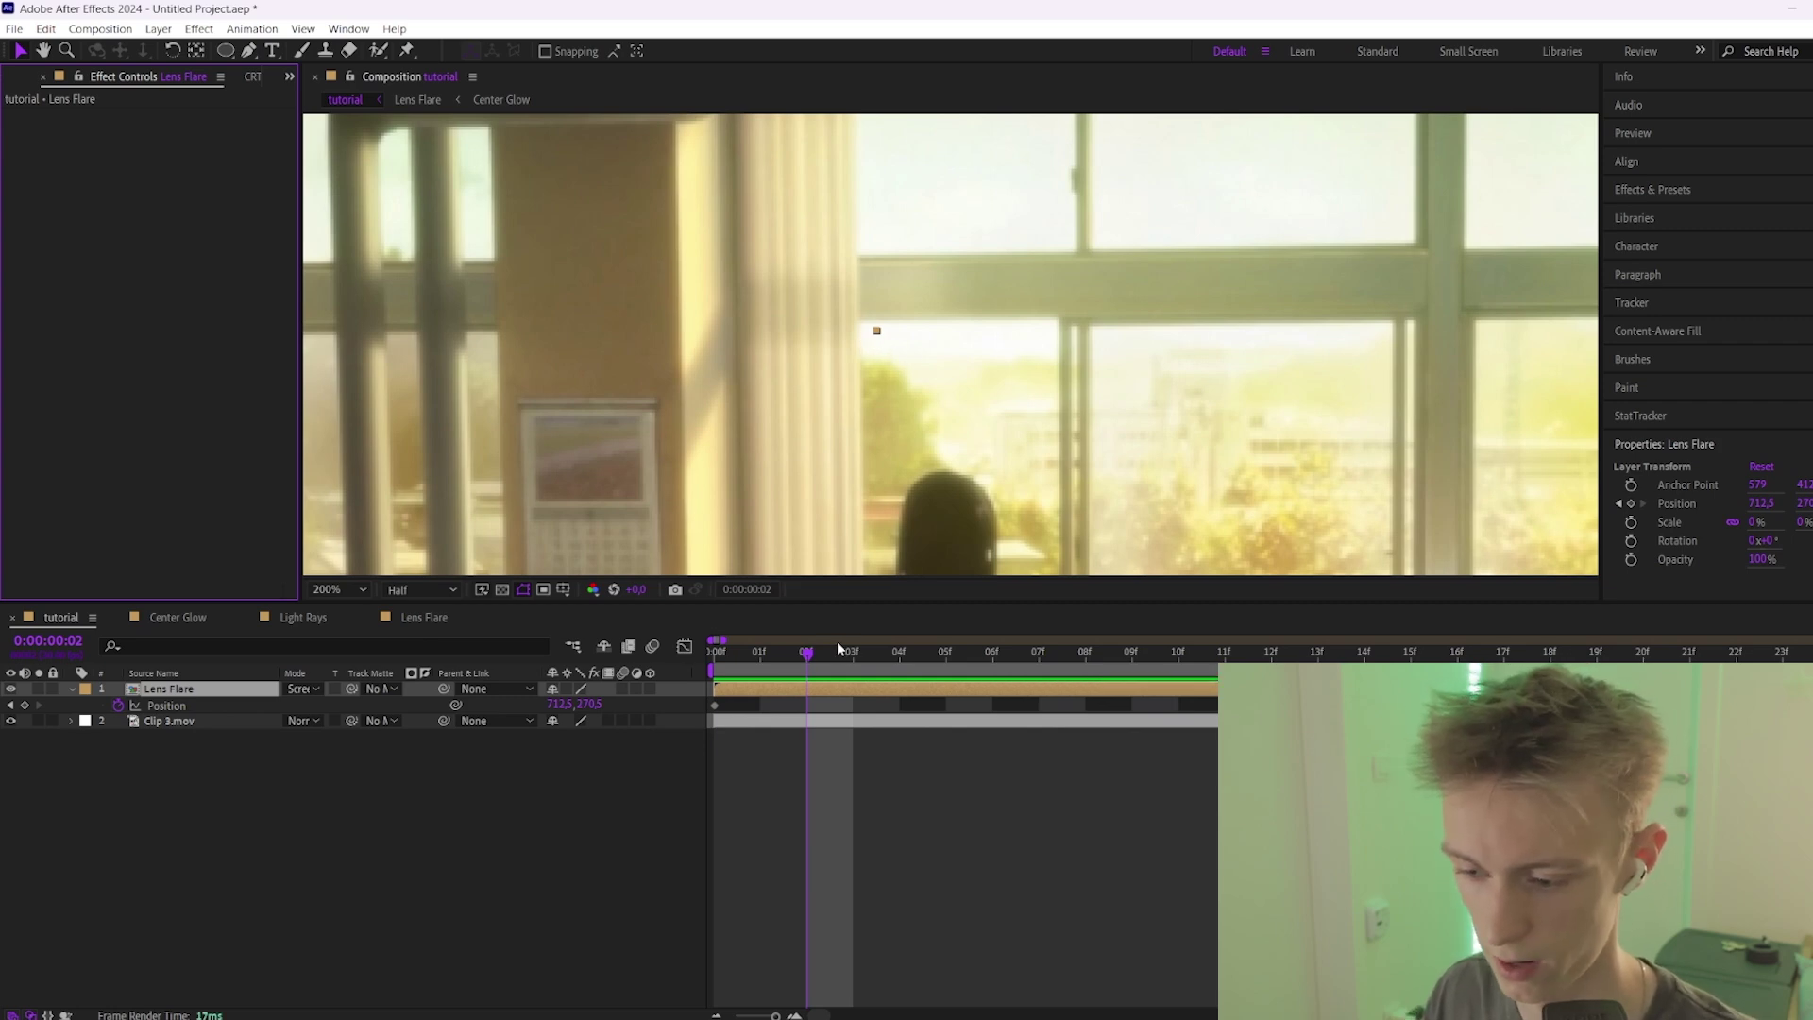
key("period")
key("minus")
left_click(733, 653)
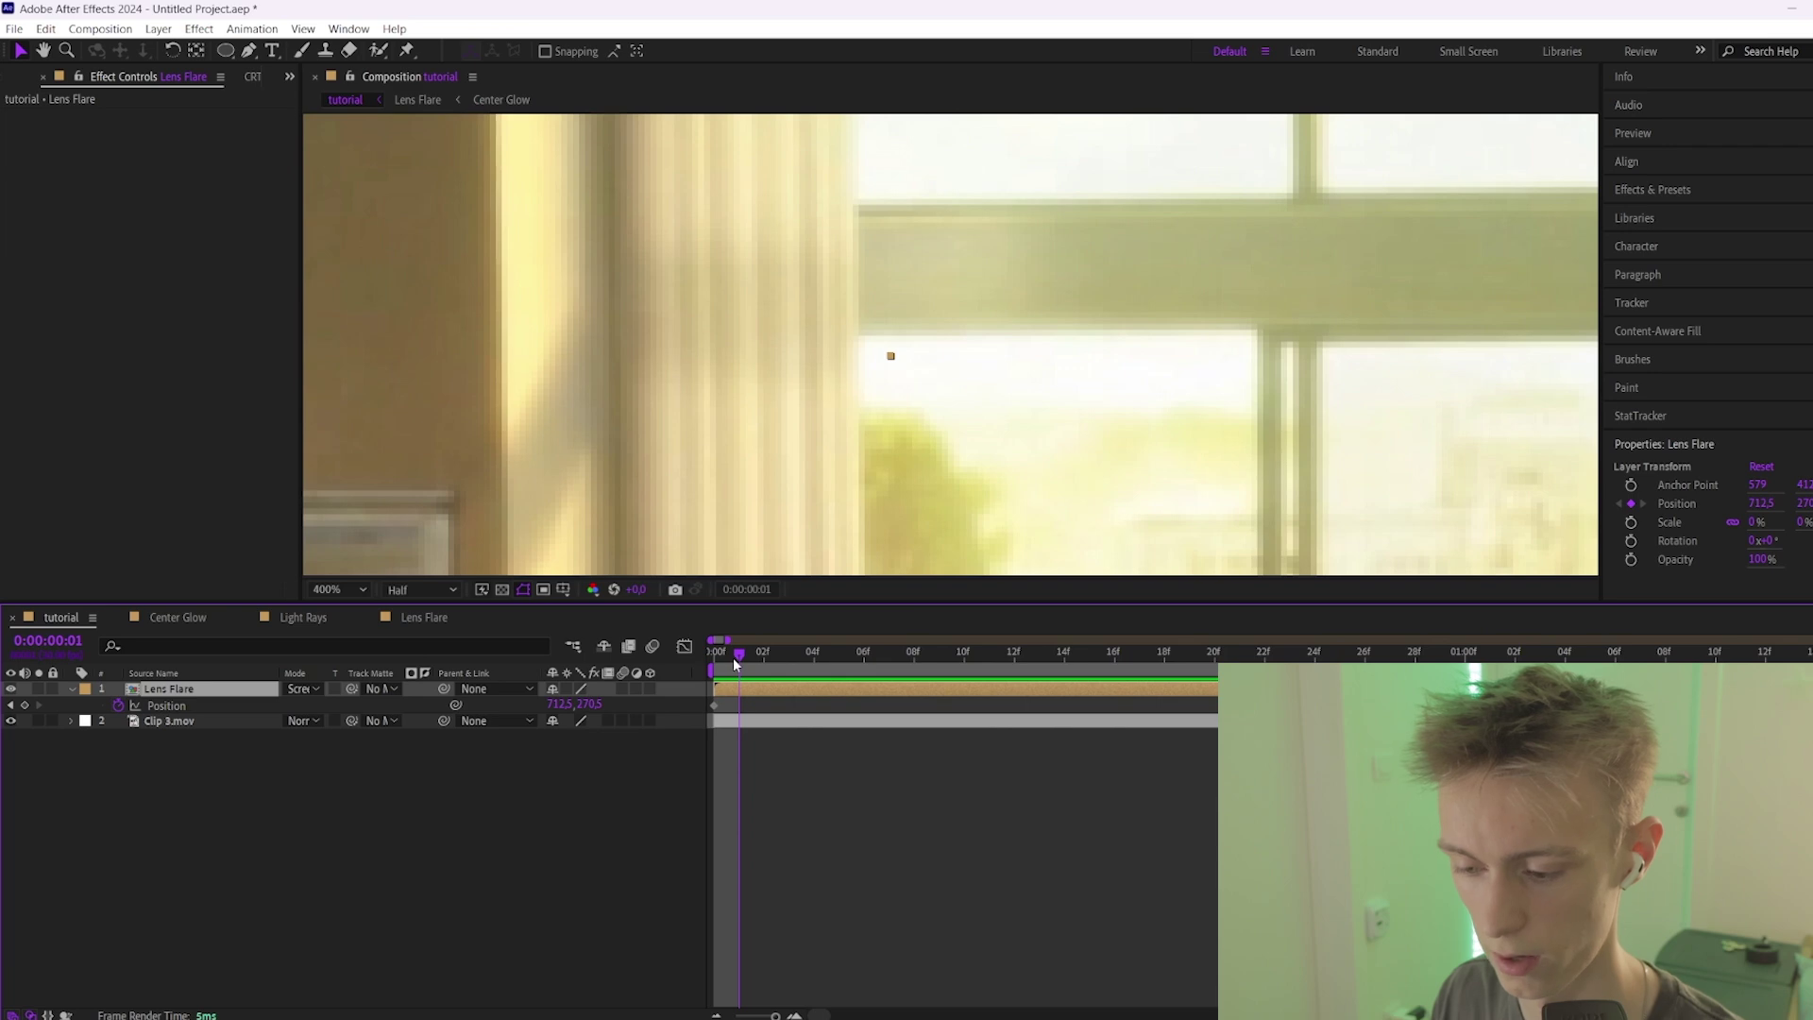
Go to frame 1 and place the flare on the window corner.
left_click_drag(736, 663, 717, 664)
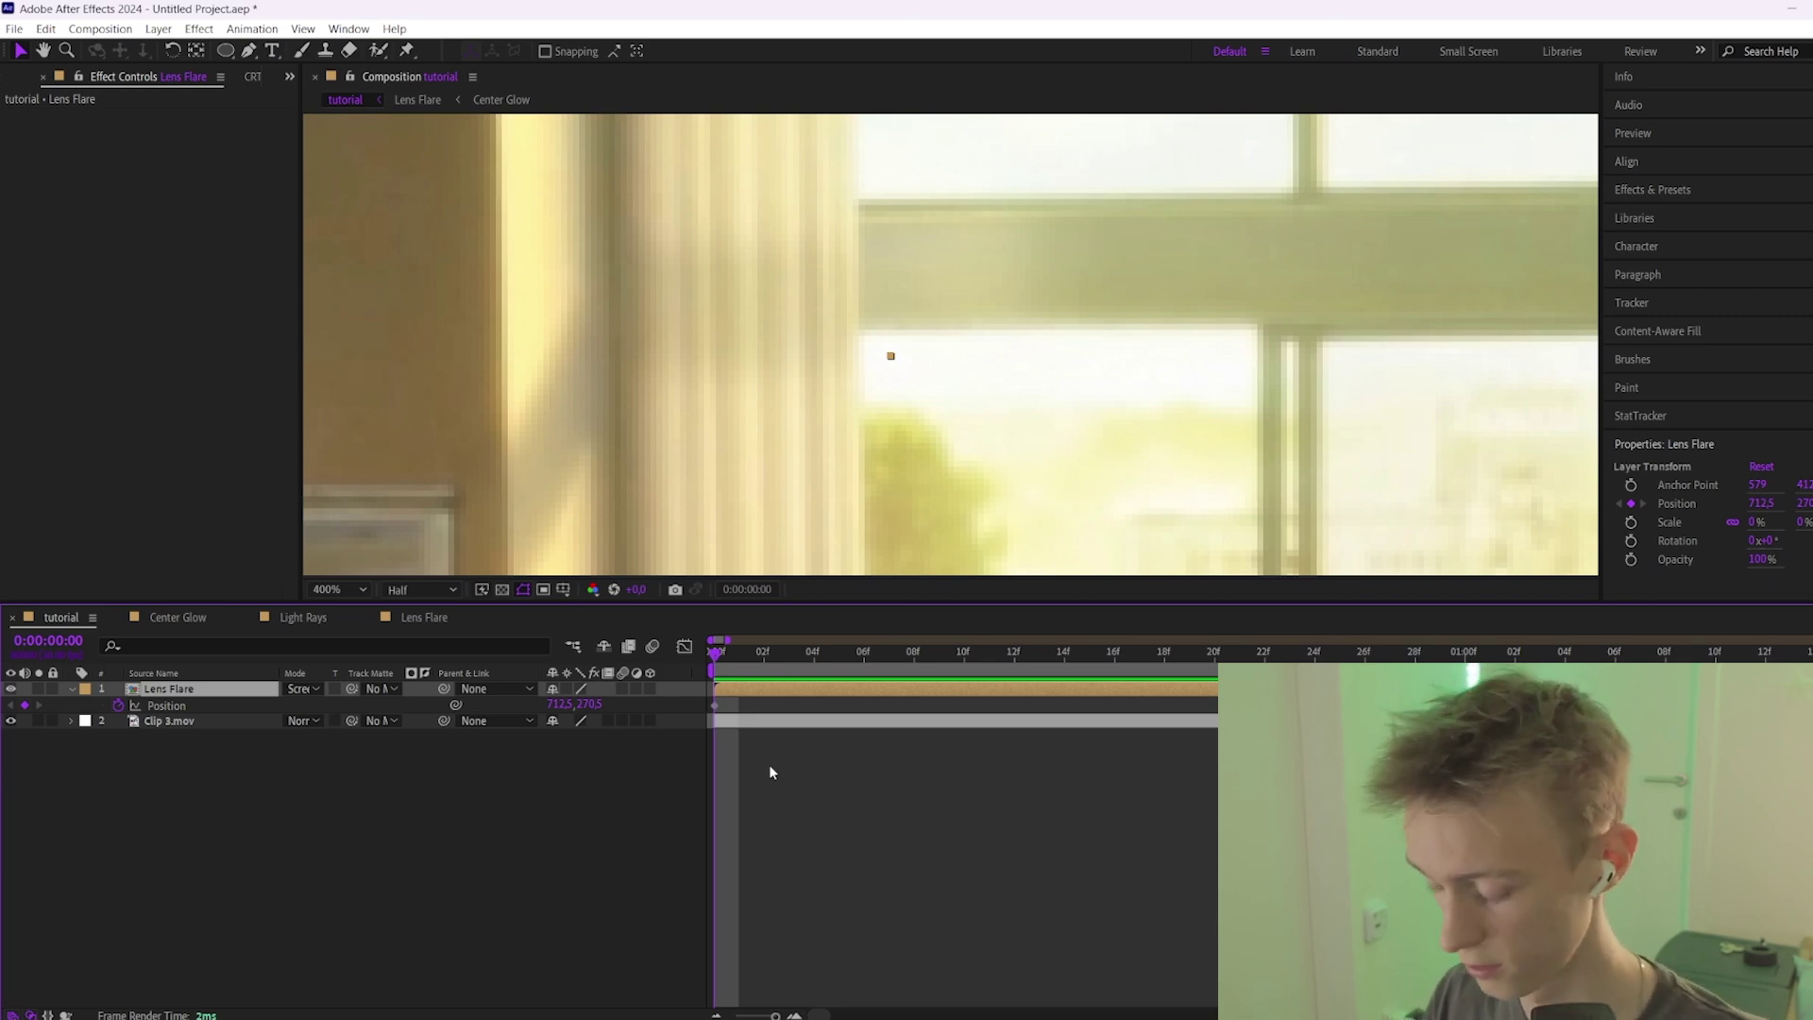
key("Page_Down")
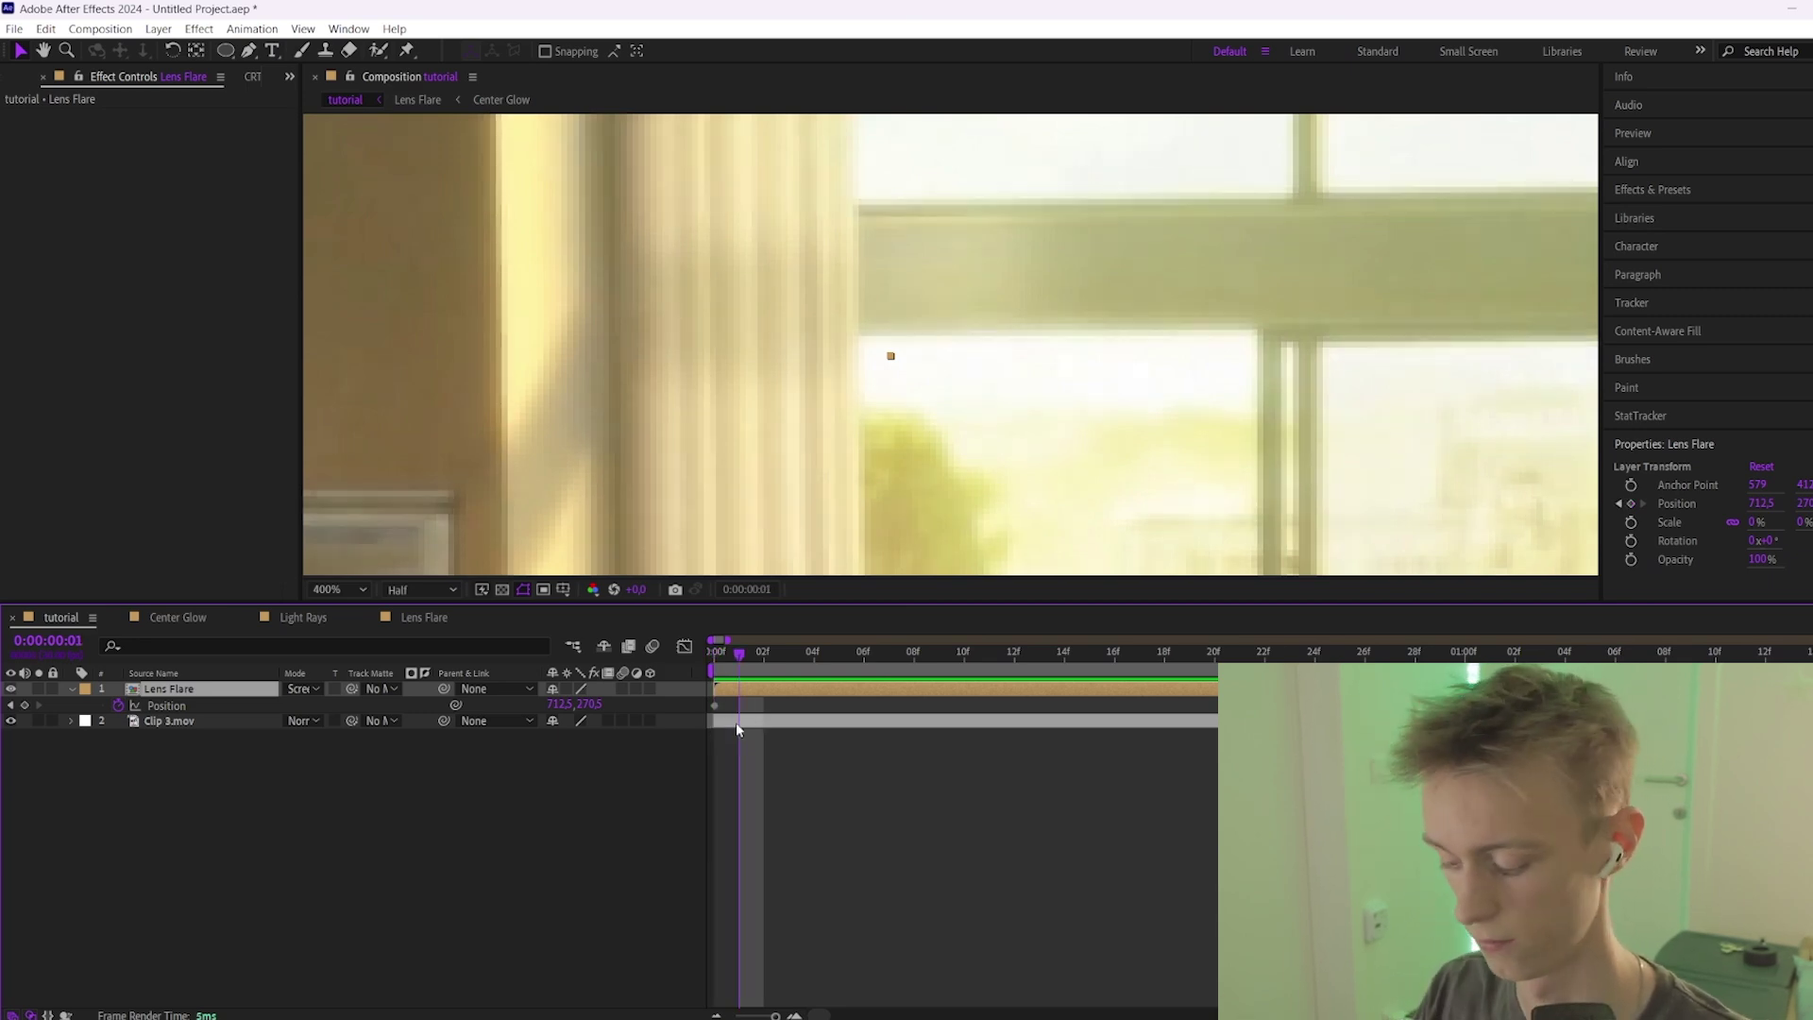
key("Page_Up")
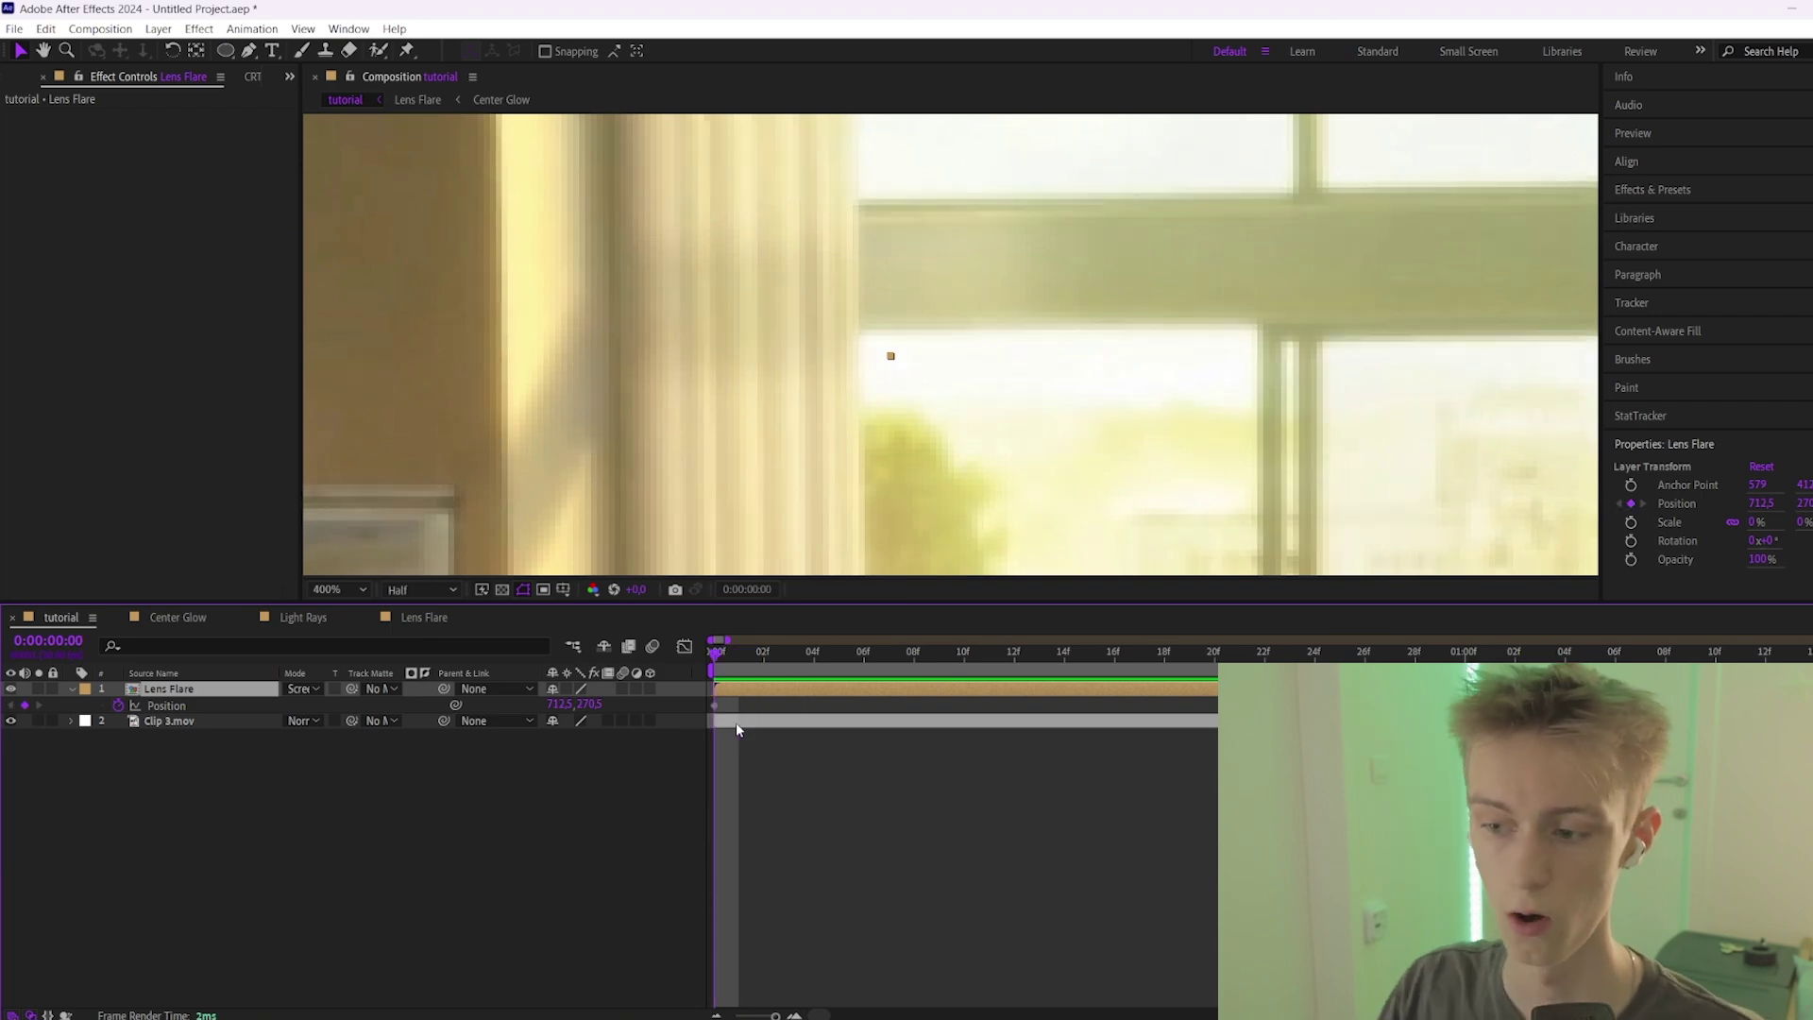
key("Page_Down")
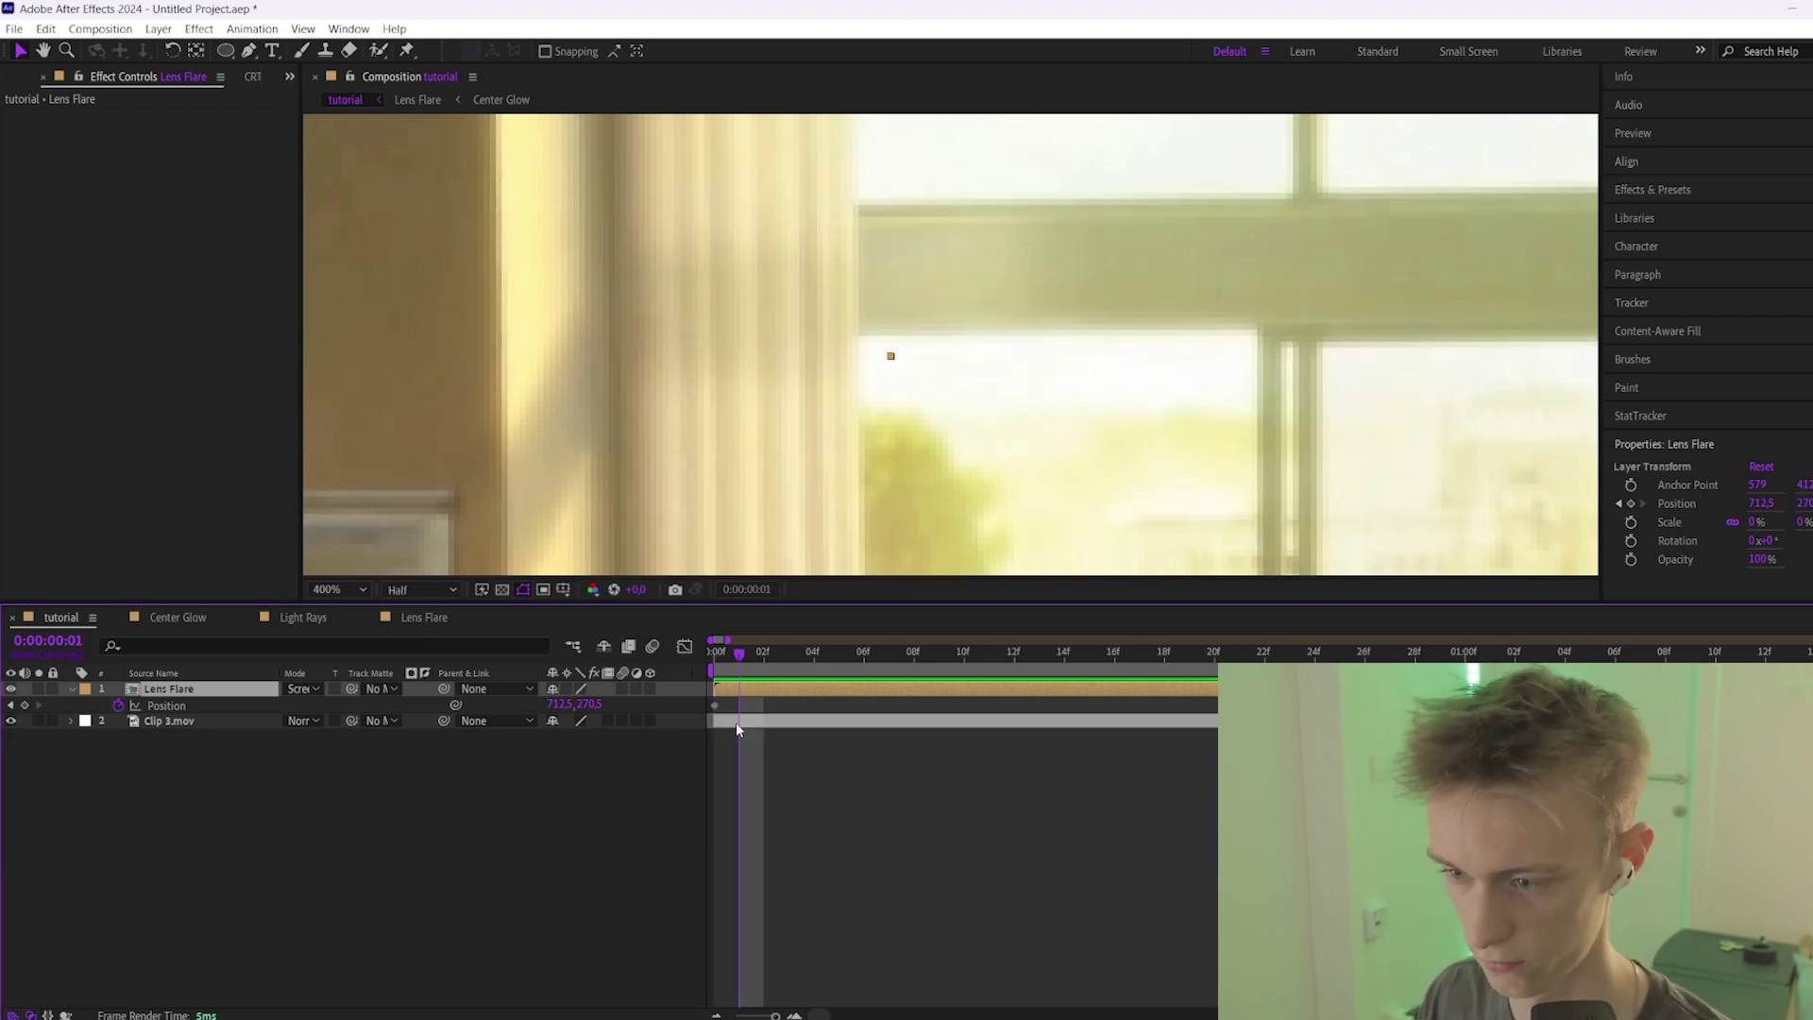
scroll(950, 350, "up", 1)
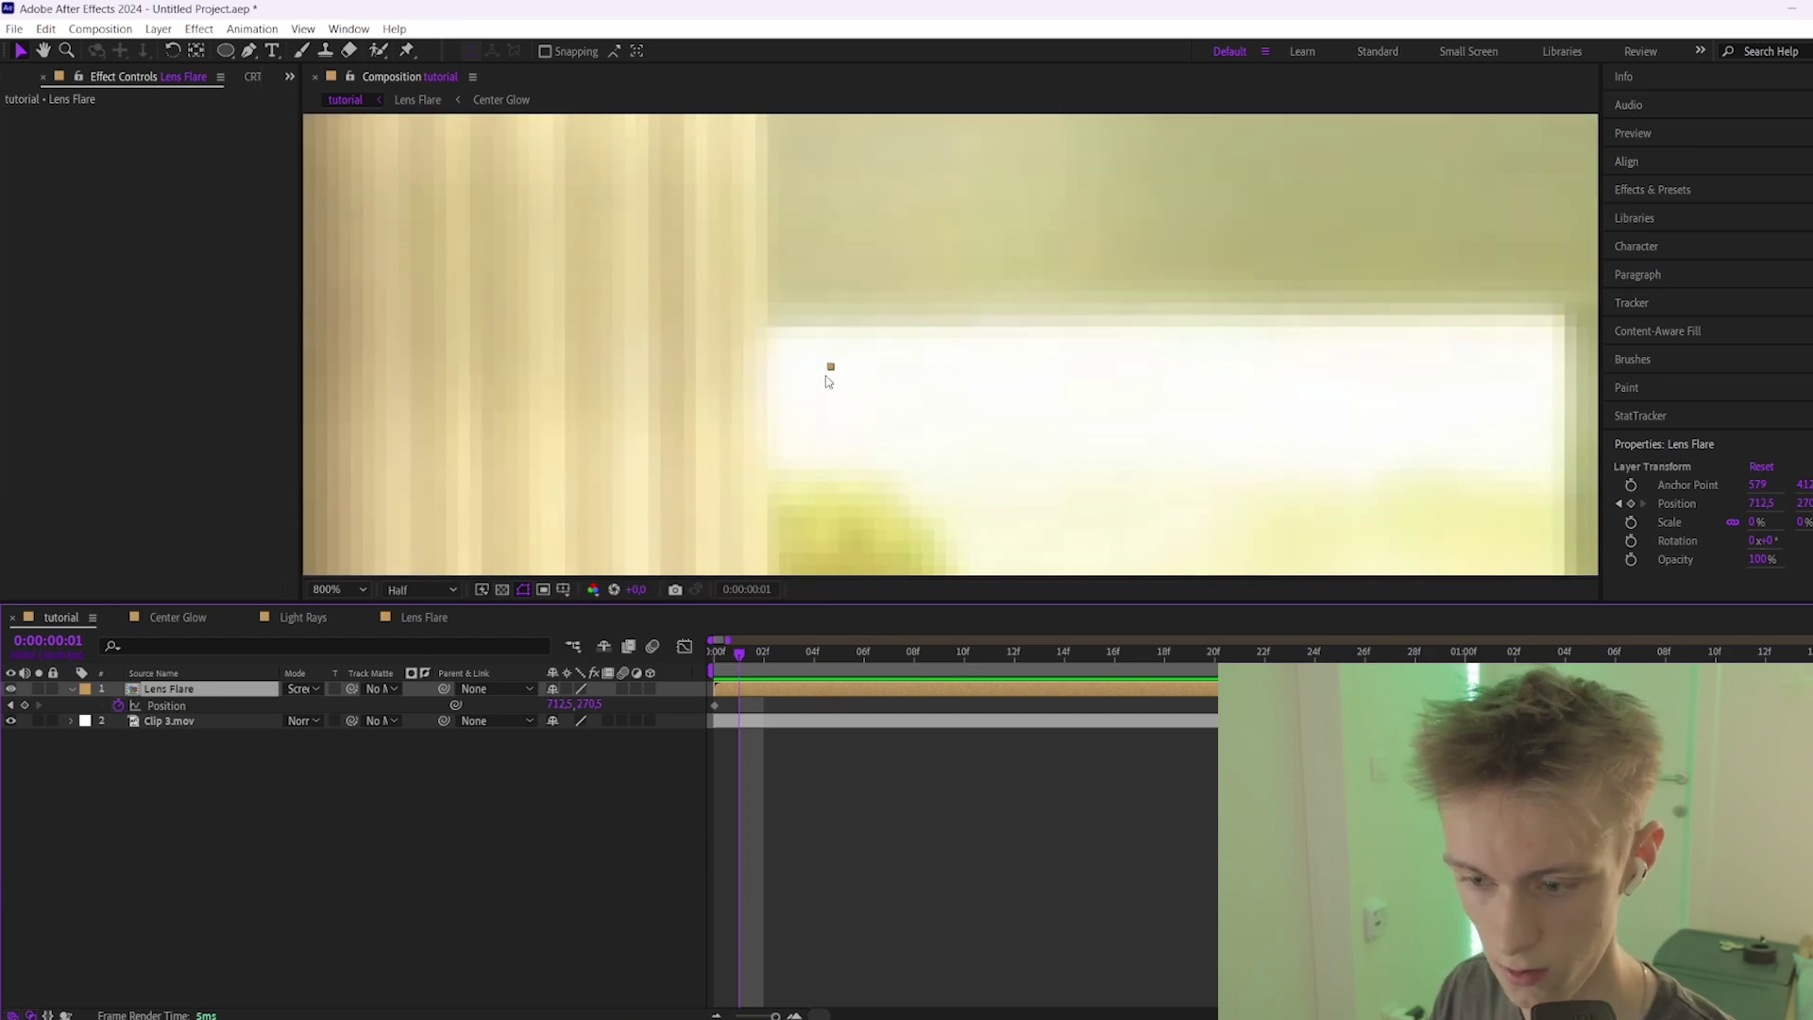
left_click_drag(831, 368, 788, 349)
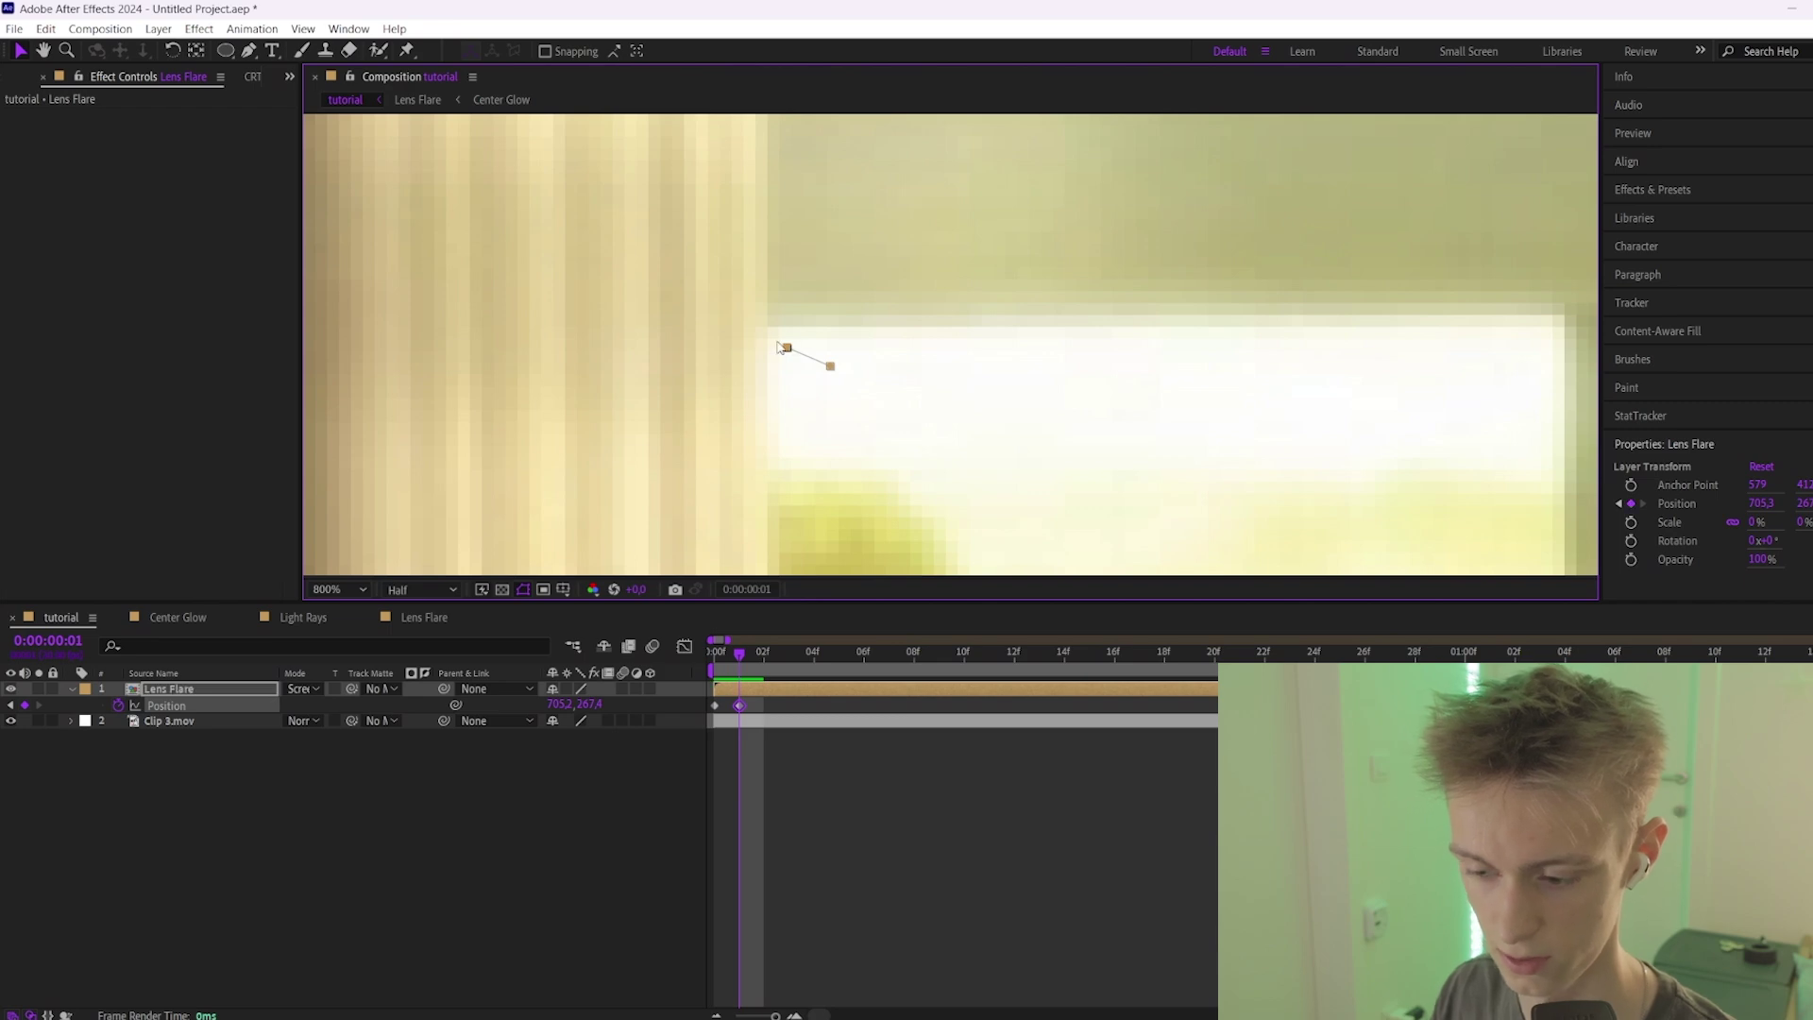
Nudge the flare onto the window corner over the following frames, then return to the clip start.
key("Page_Down")
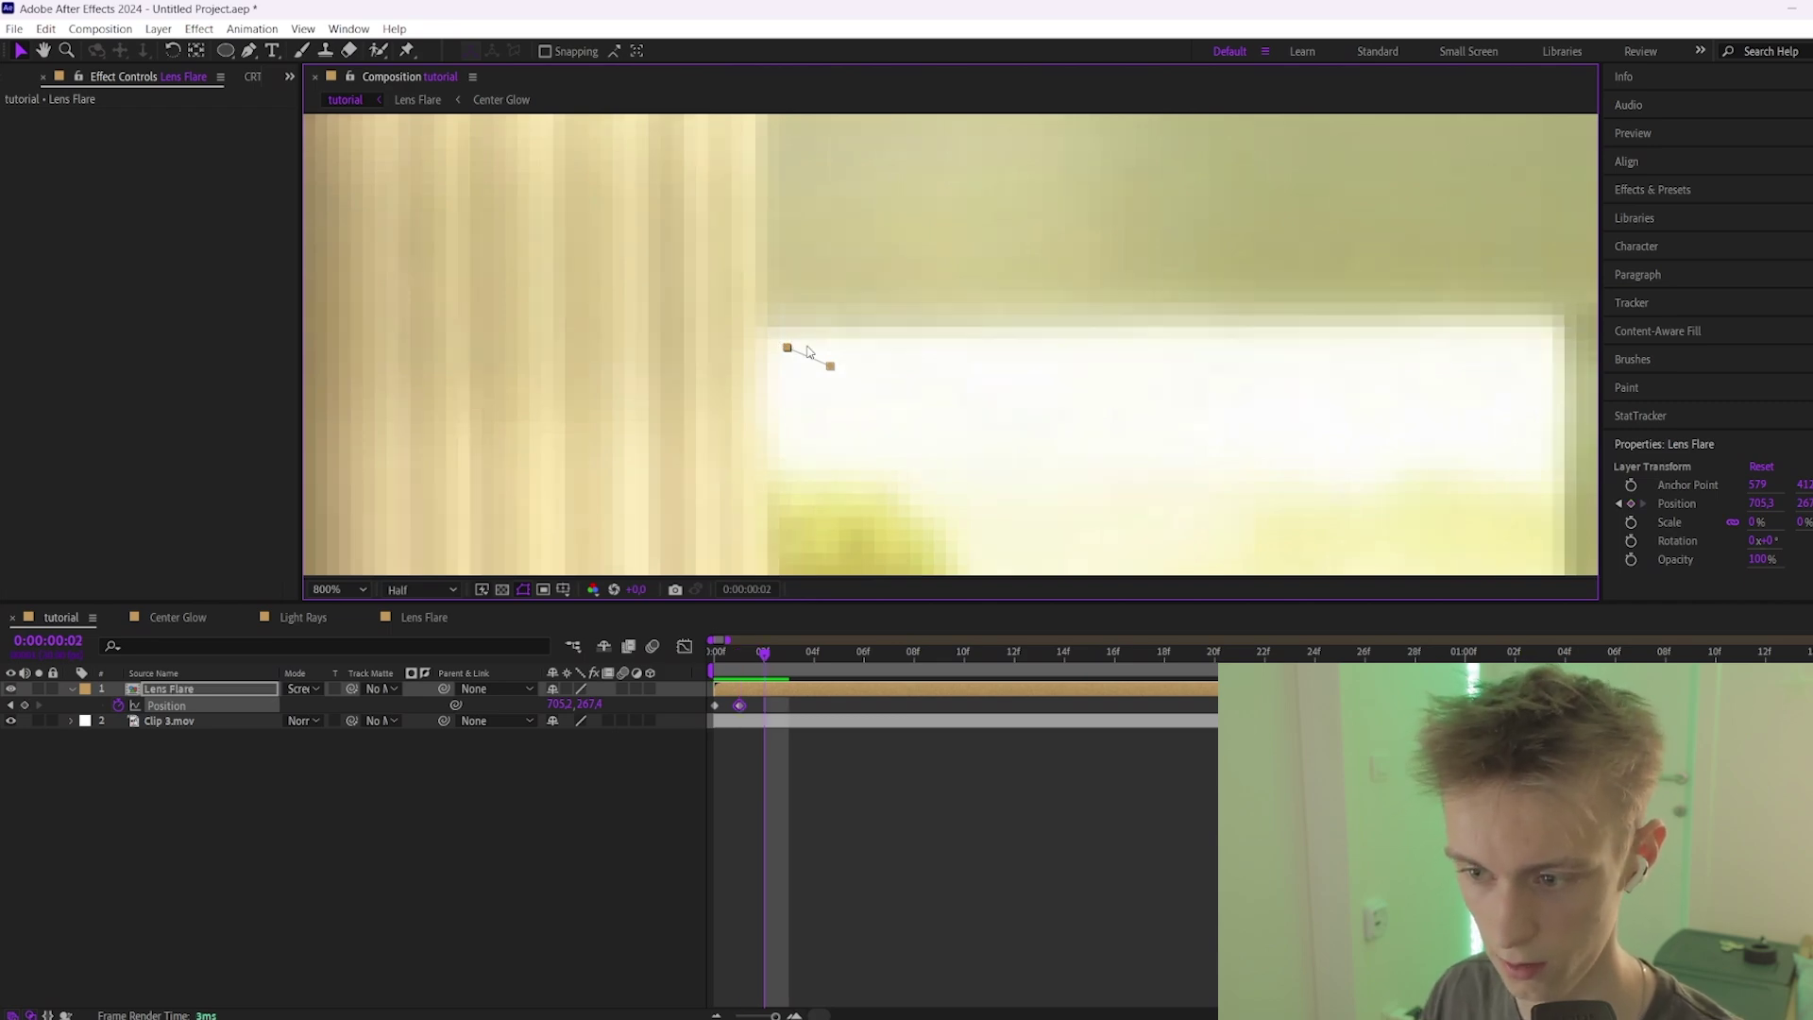
left_click_drag(809, 356, 786, 358)
key("Page_Down")
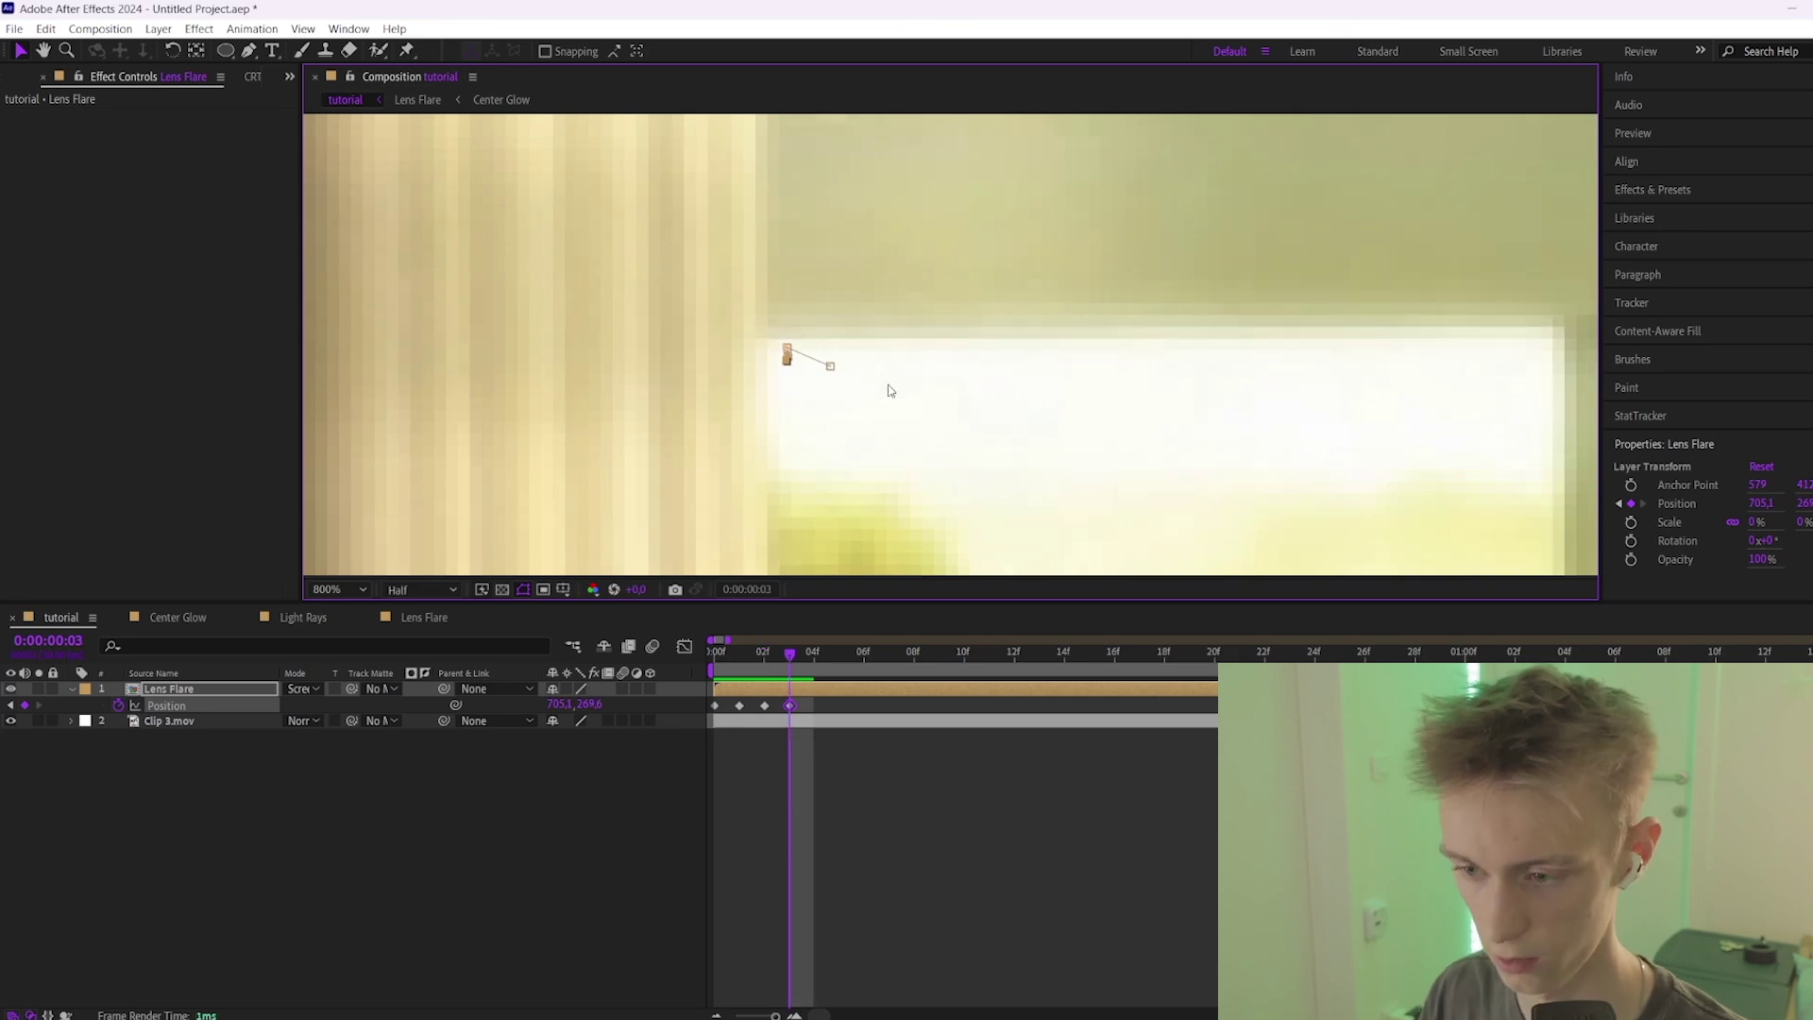
key("Page_Down")
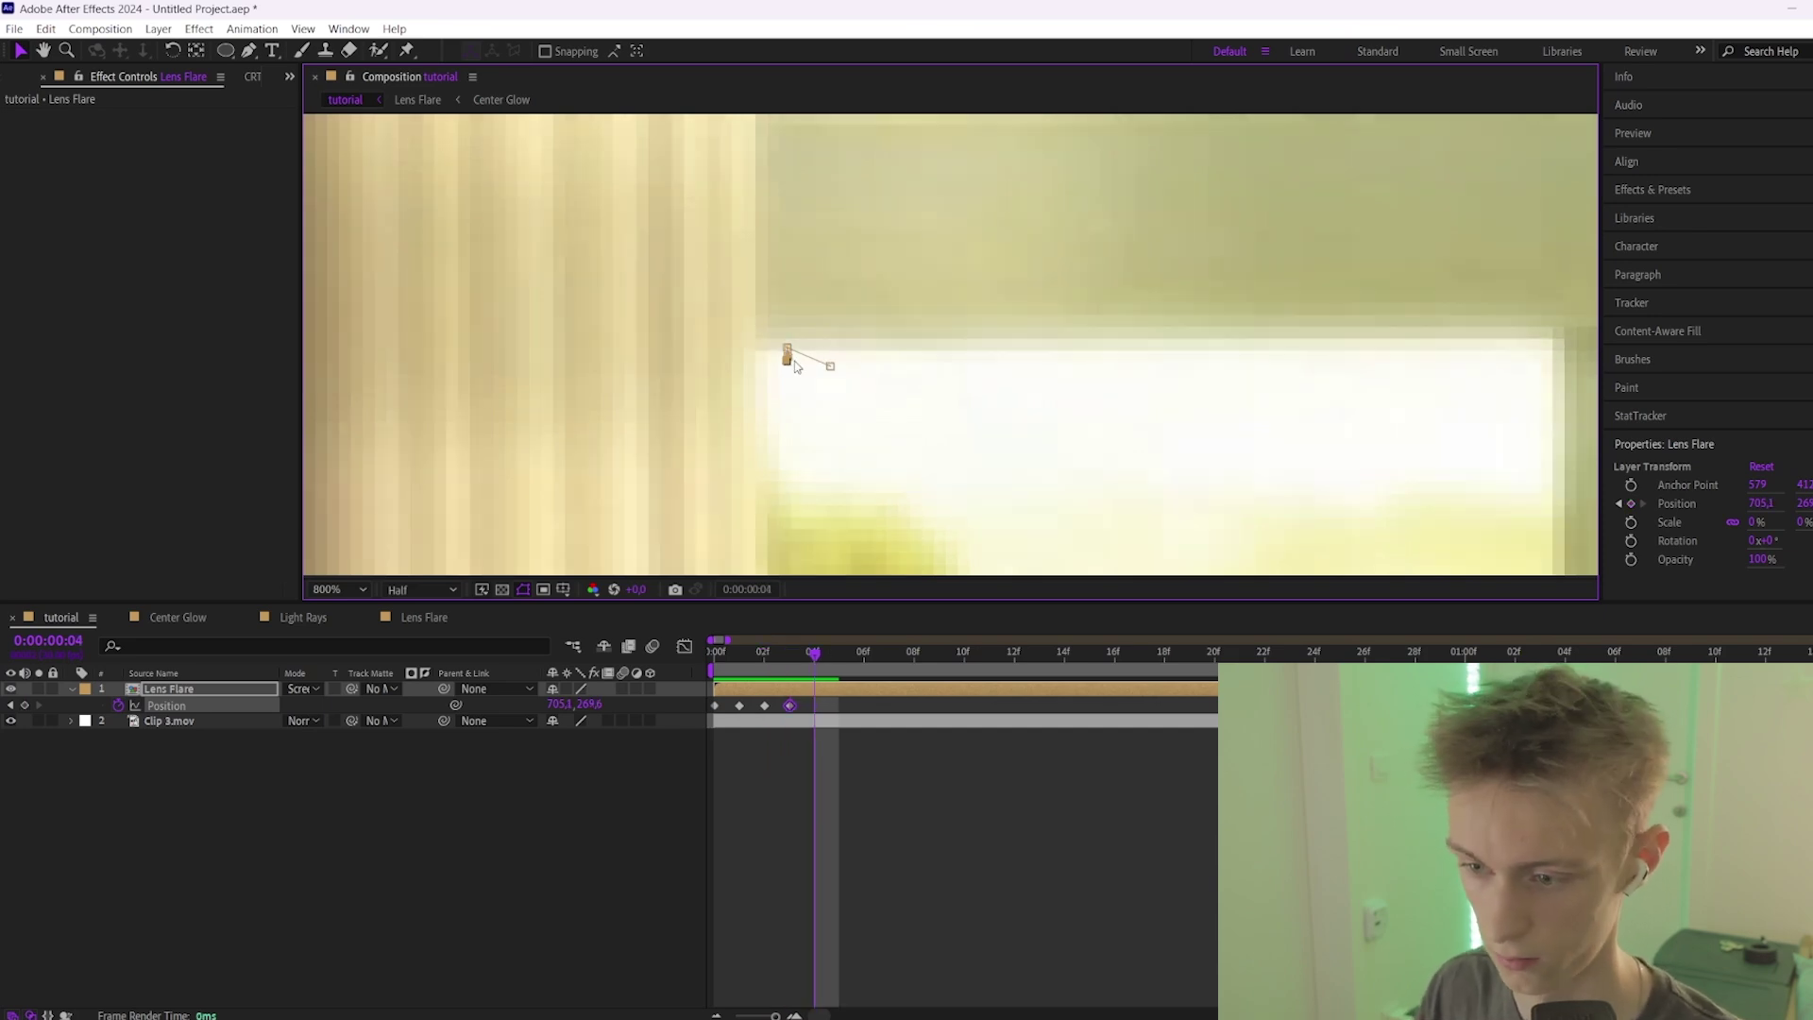
left_click_drag(786, 367, 784, 371)
key("Page_Down")
left_click_drag(785, 371, 785, 374)
key("Page_Down")
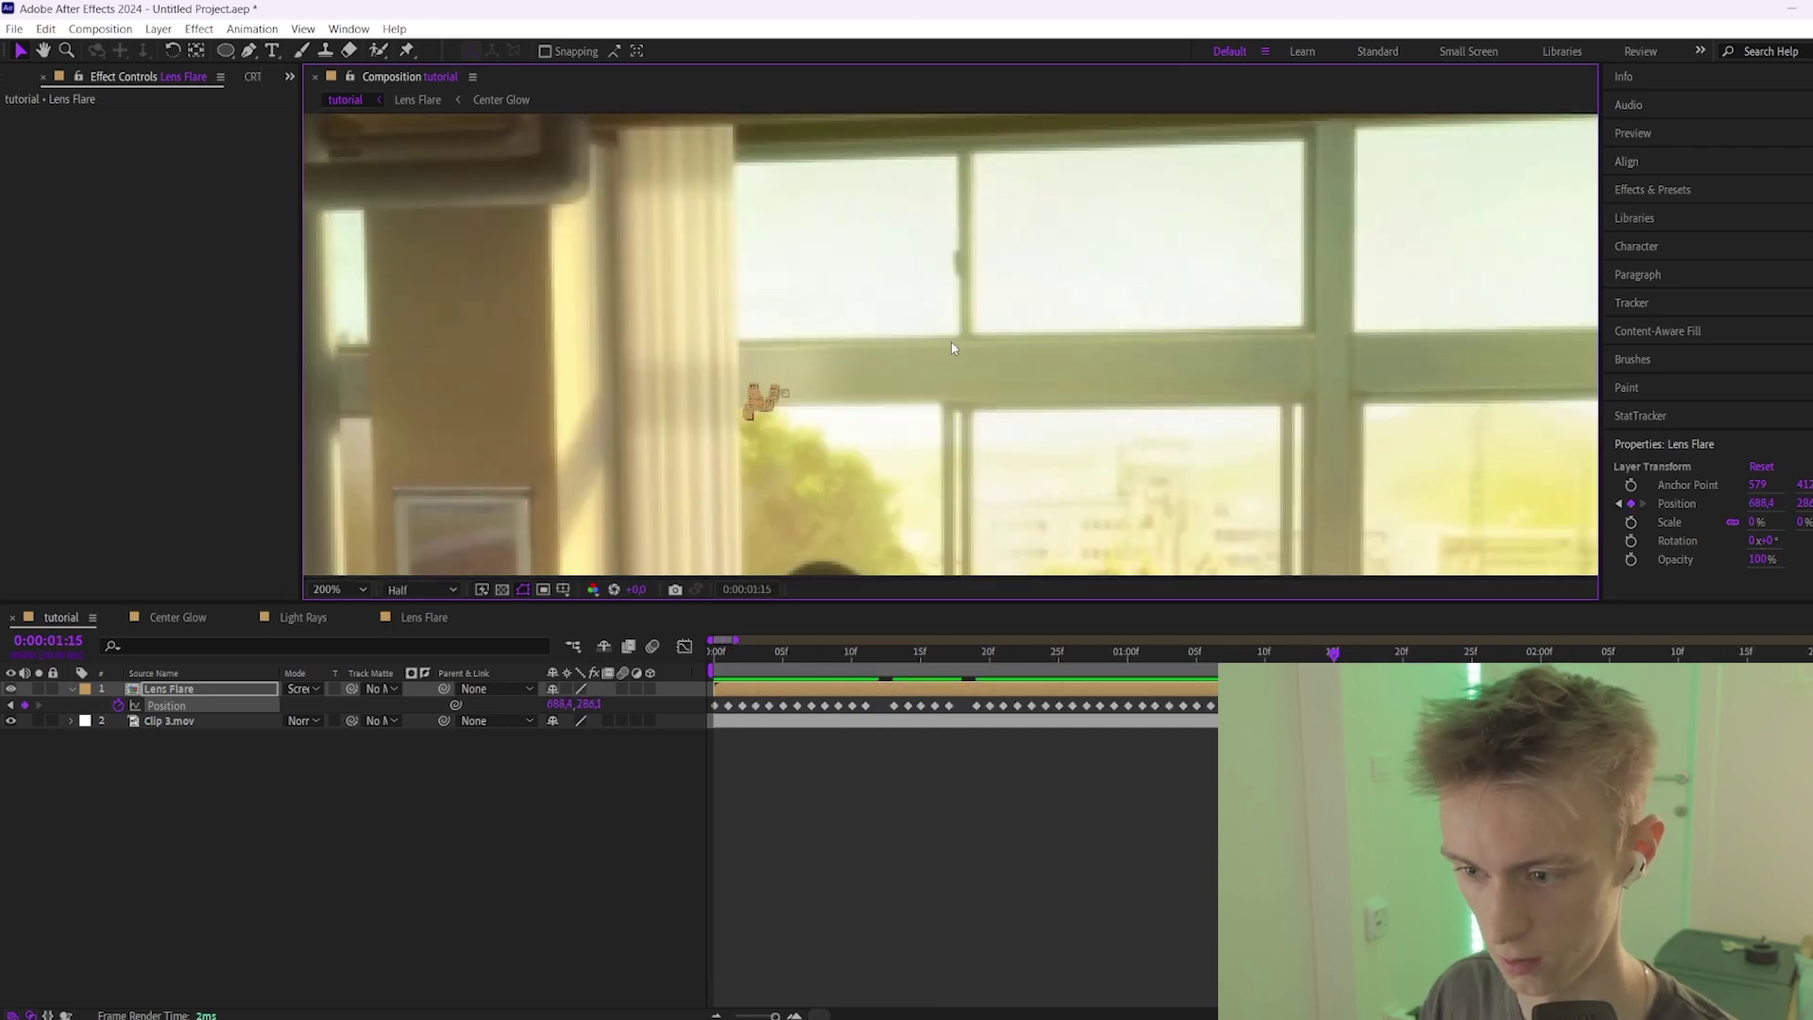
left_click_drag(1341, 653, 693, 665)
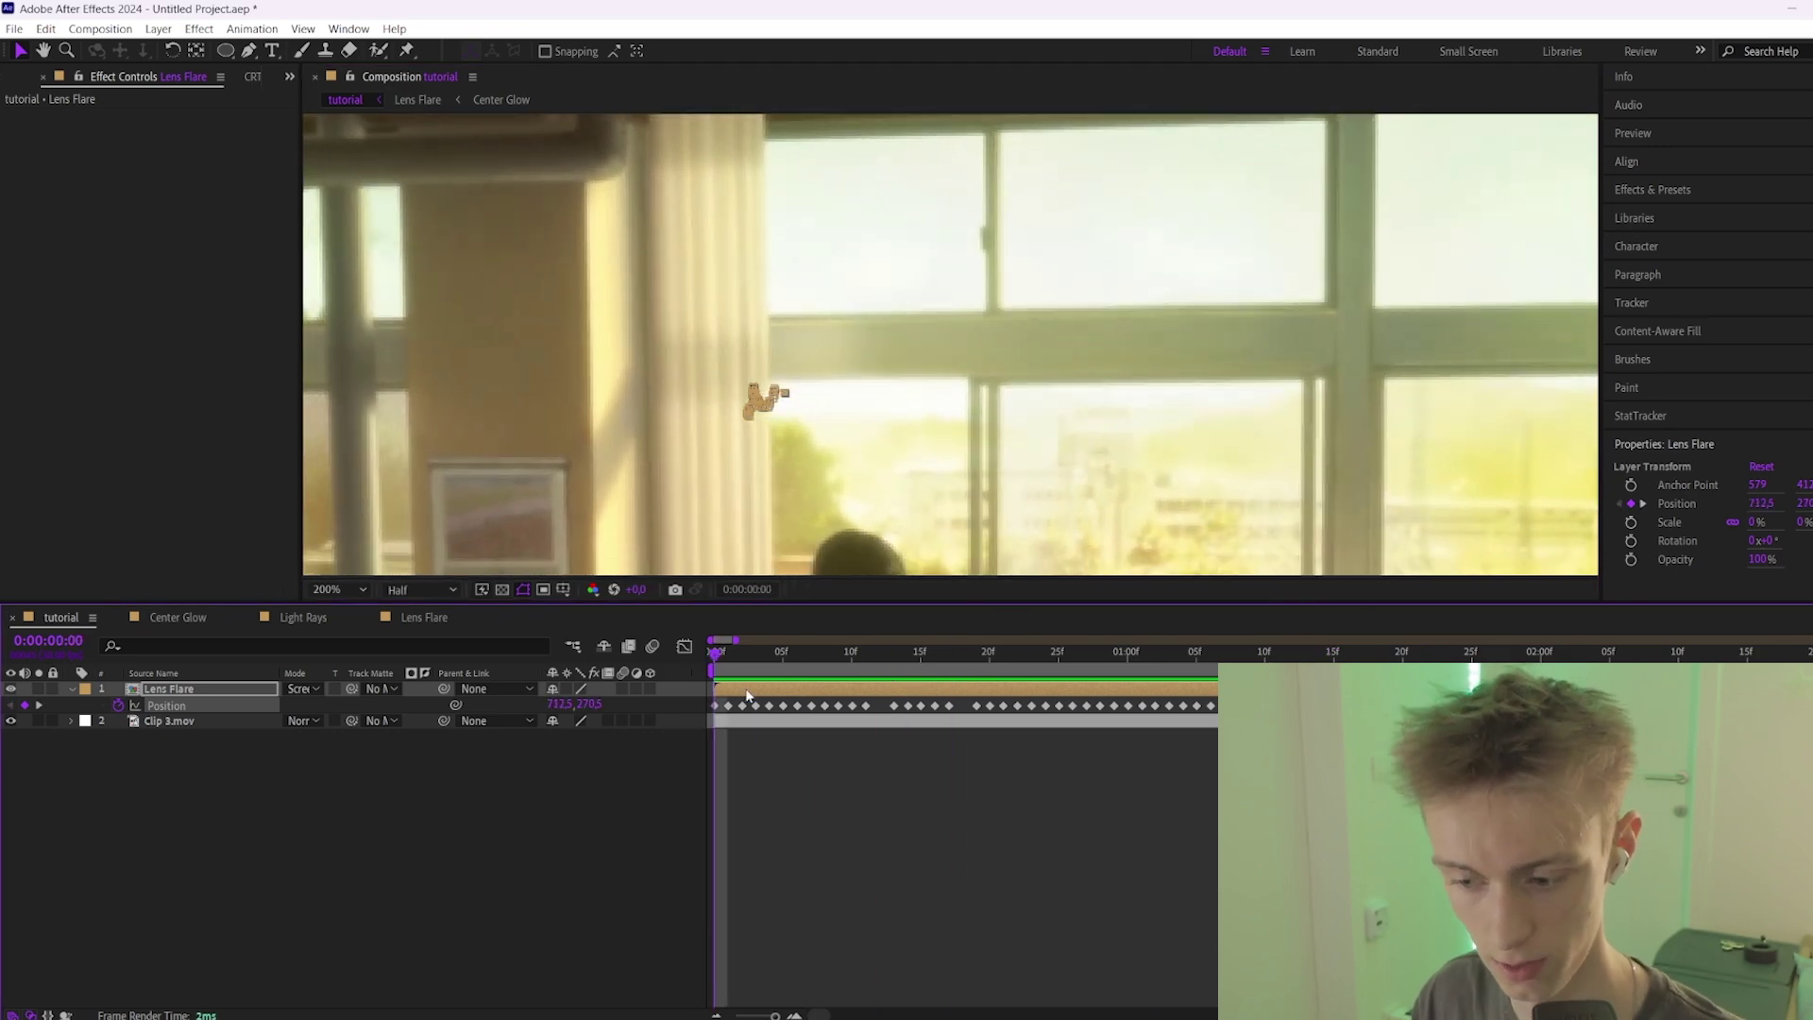
Set the Lens Flare layer's Scale to 100%.
key("s")
left_click(579, 704)
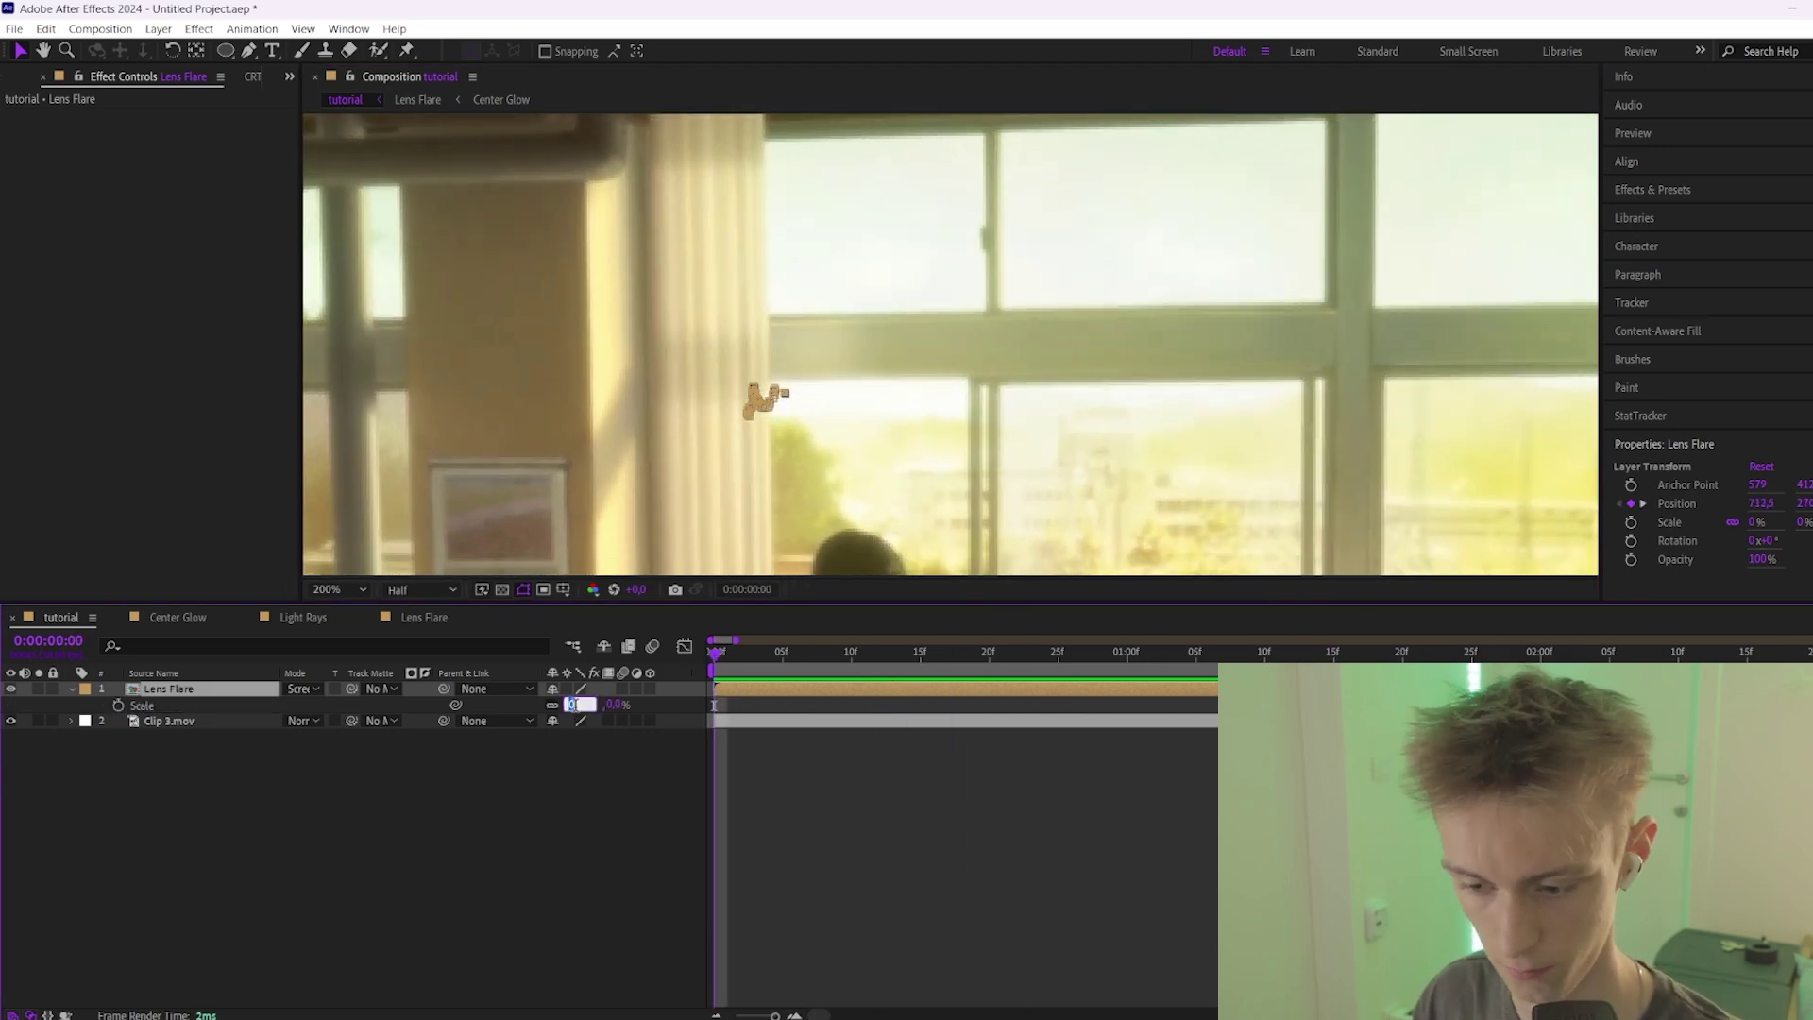
type("100")
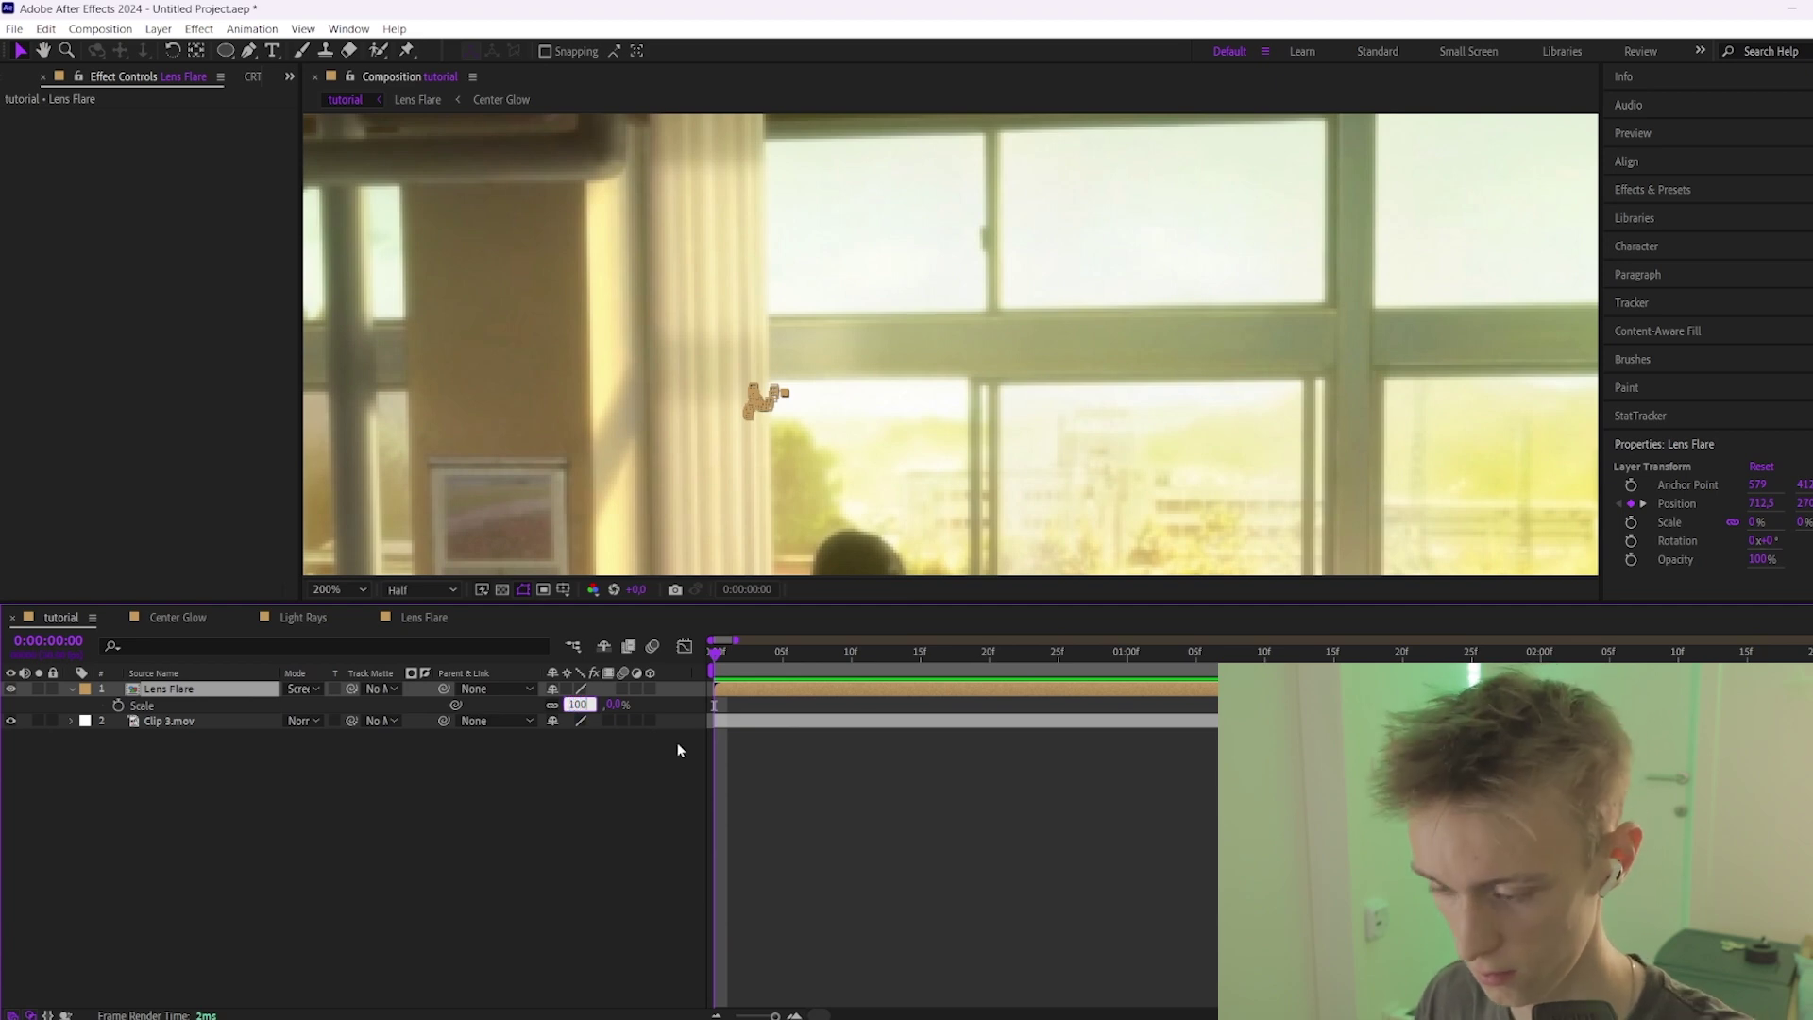
key("Return")
Preview the tracked flare and check it in the full frame at frame 13.
scroll(937, 416, "down", 1)
key("space")
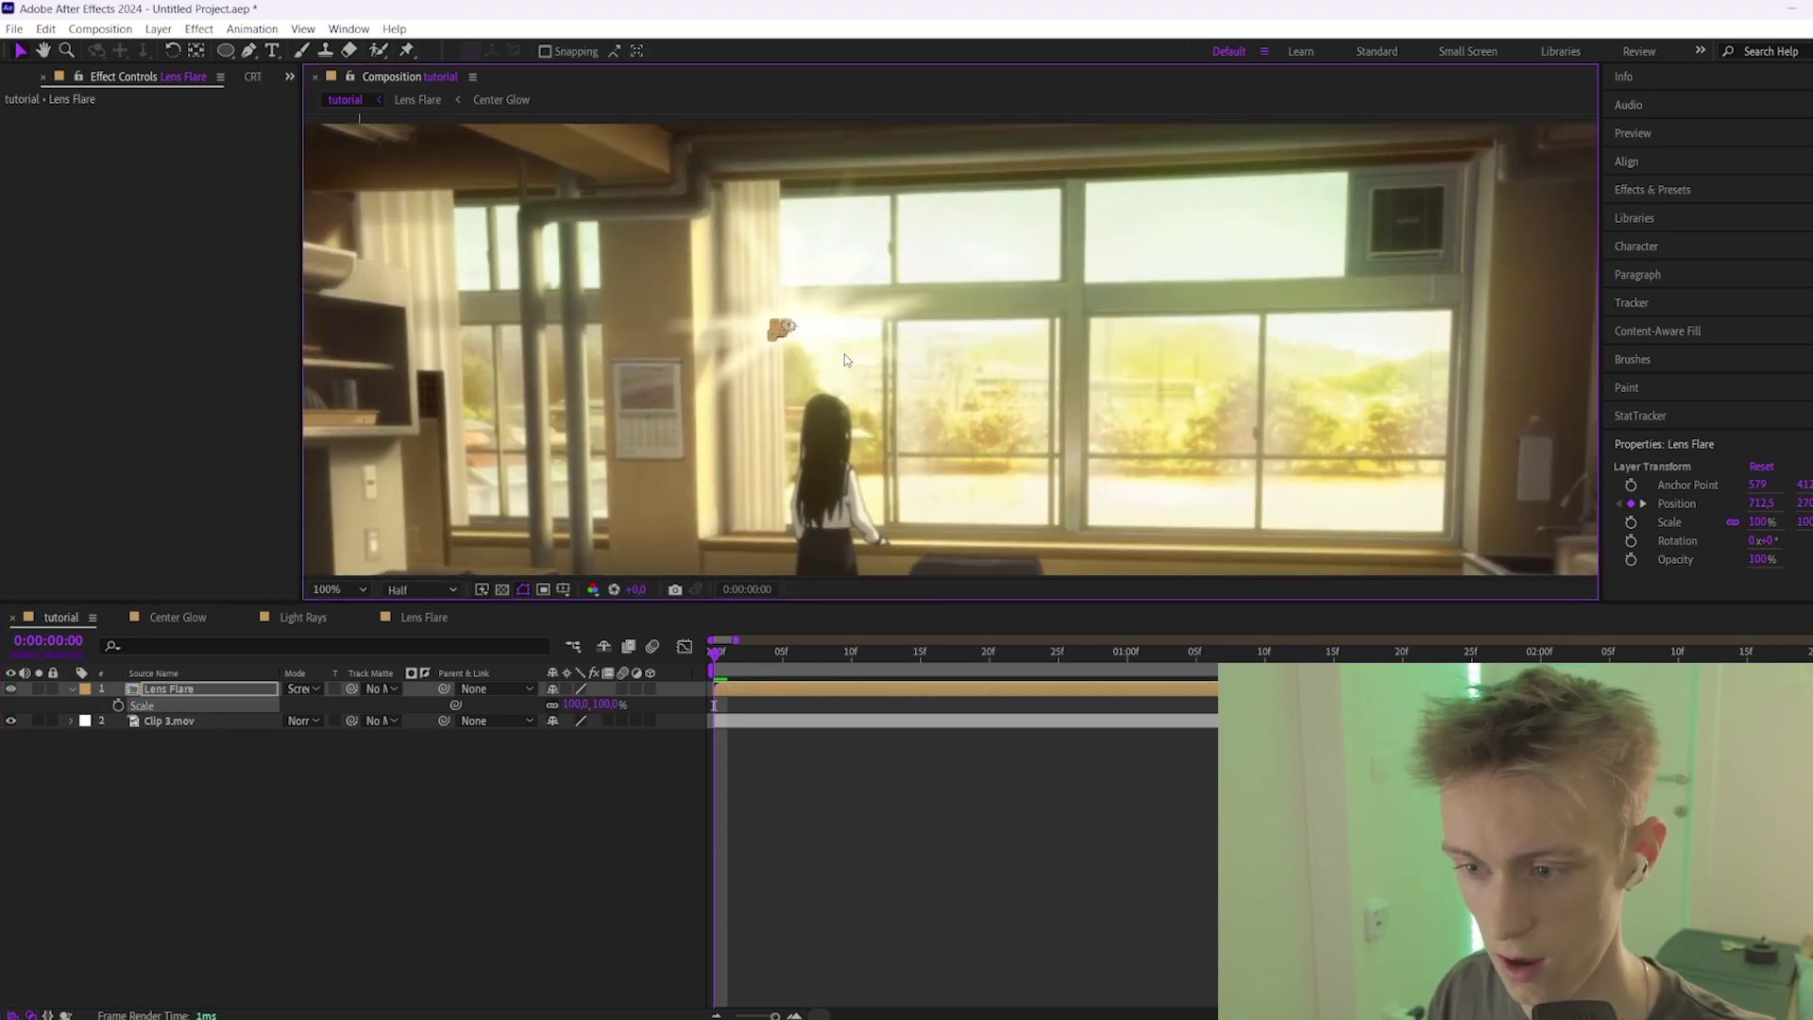
left_click(808, 783)
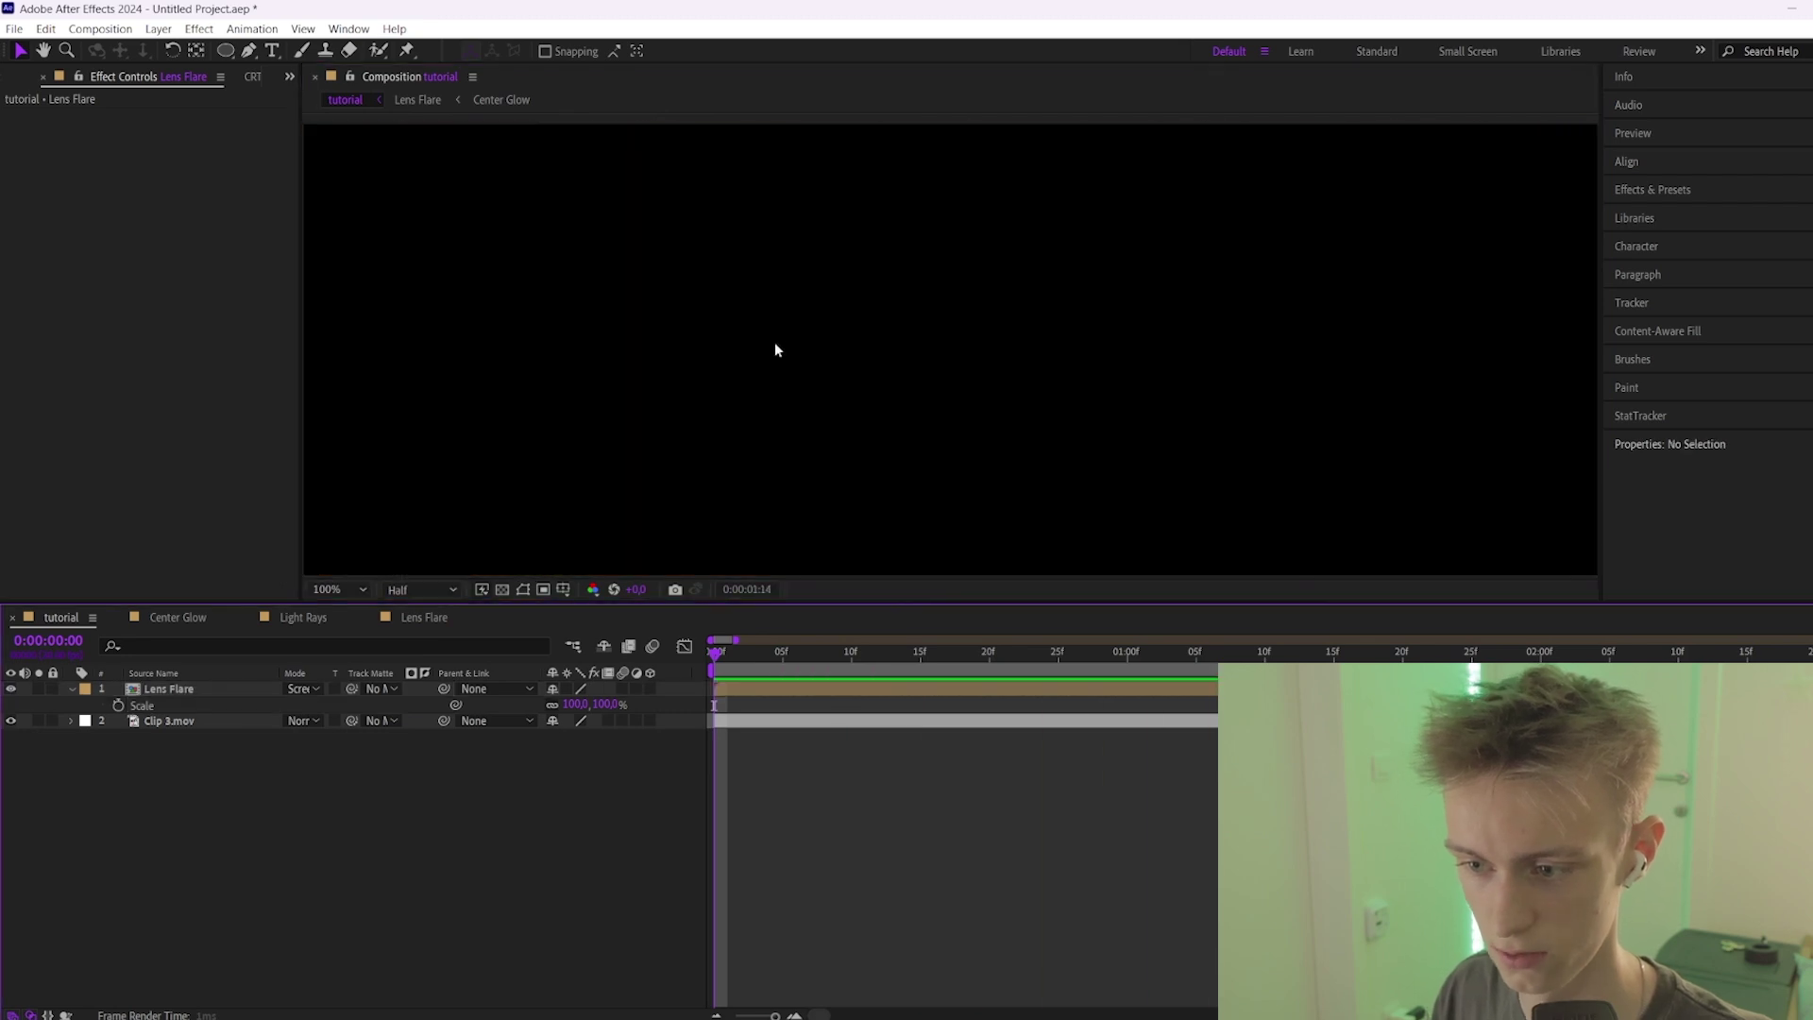
key("Home")
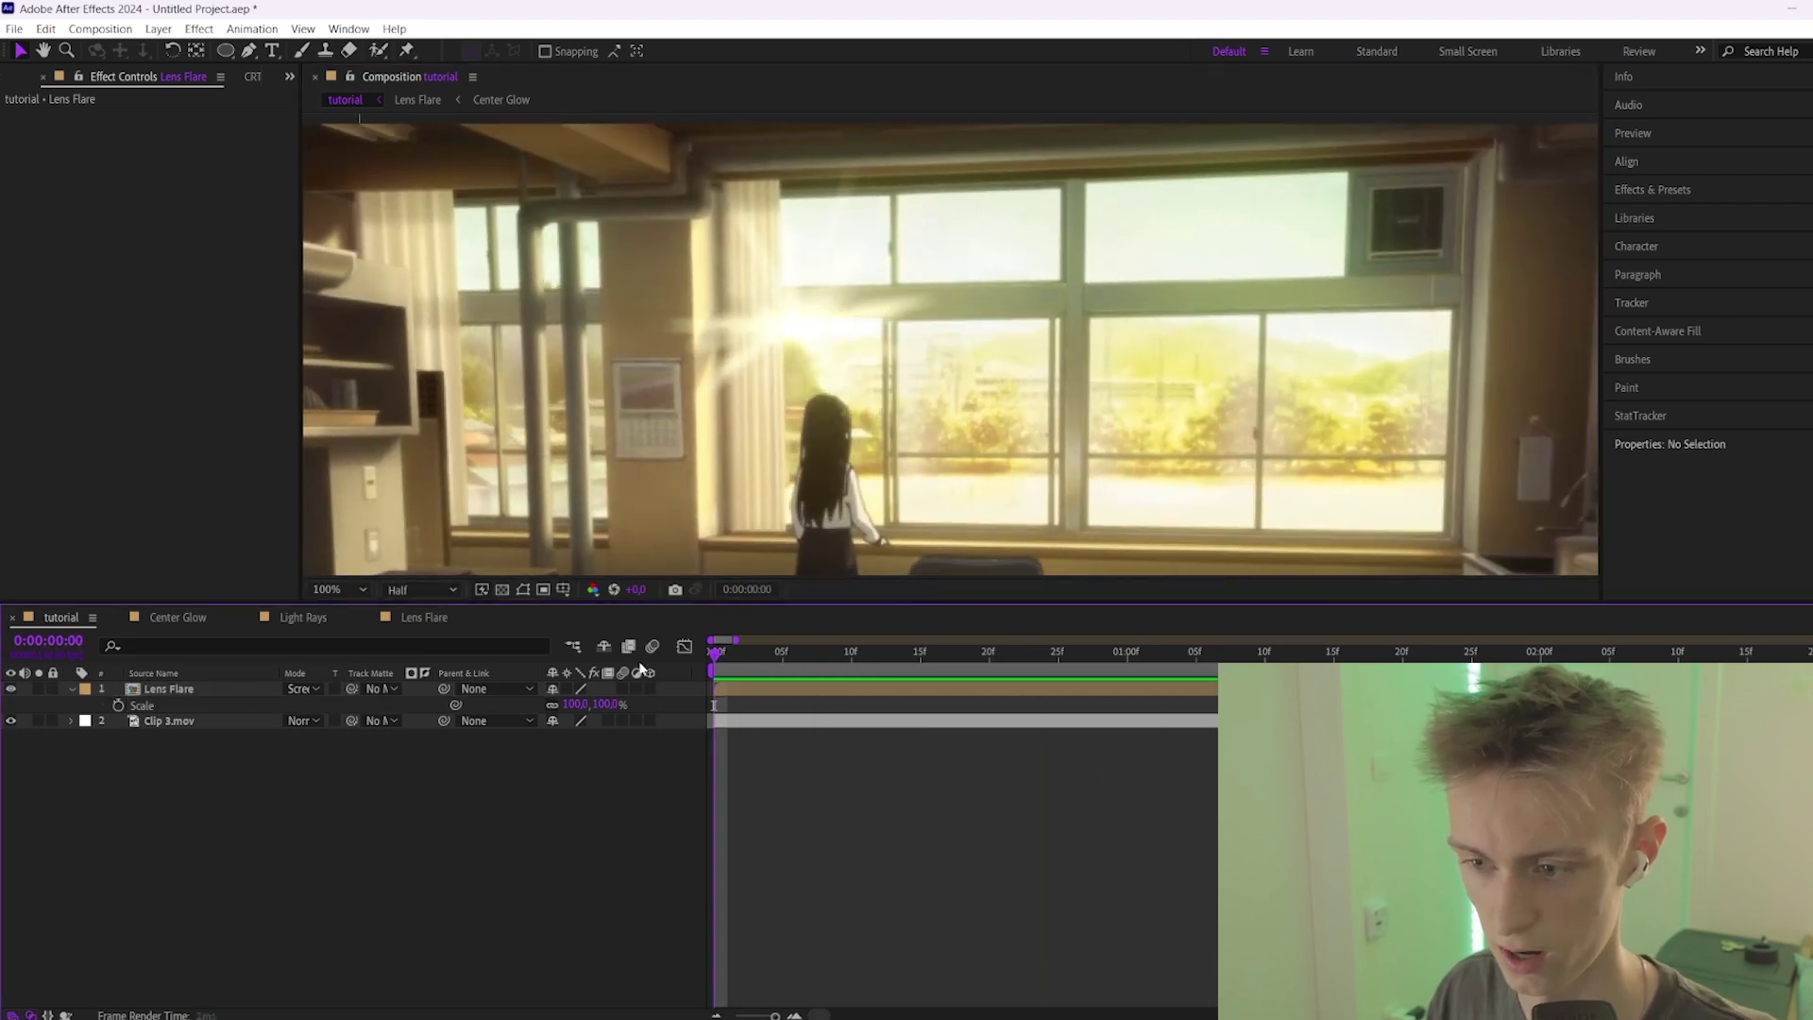
left_click(789, 367)
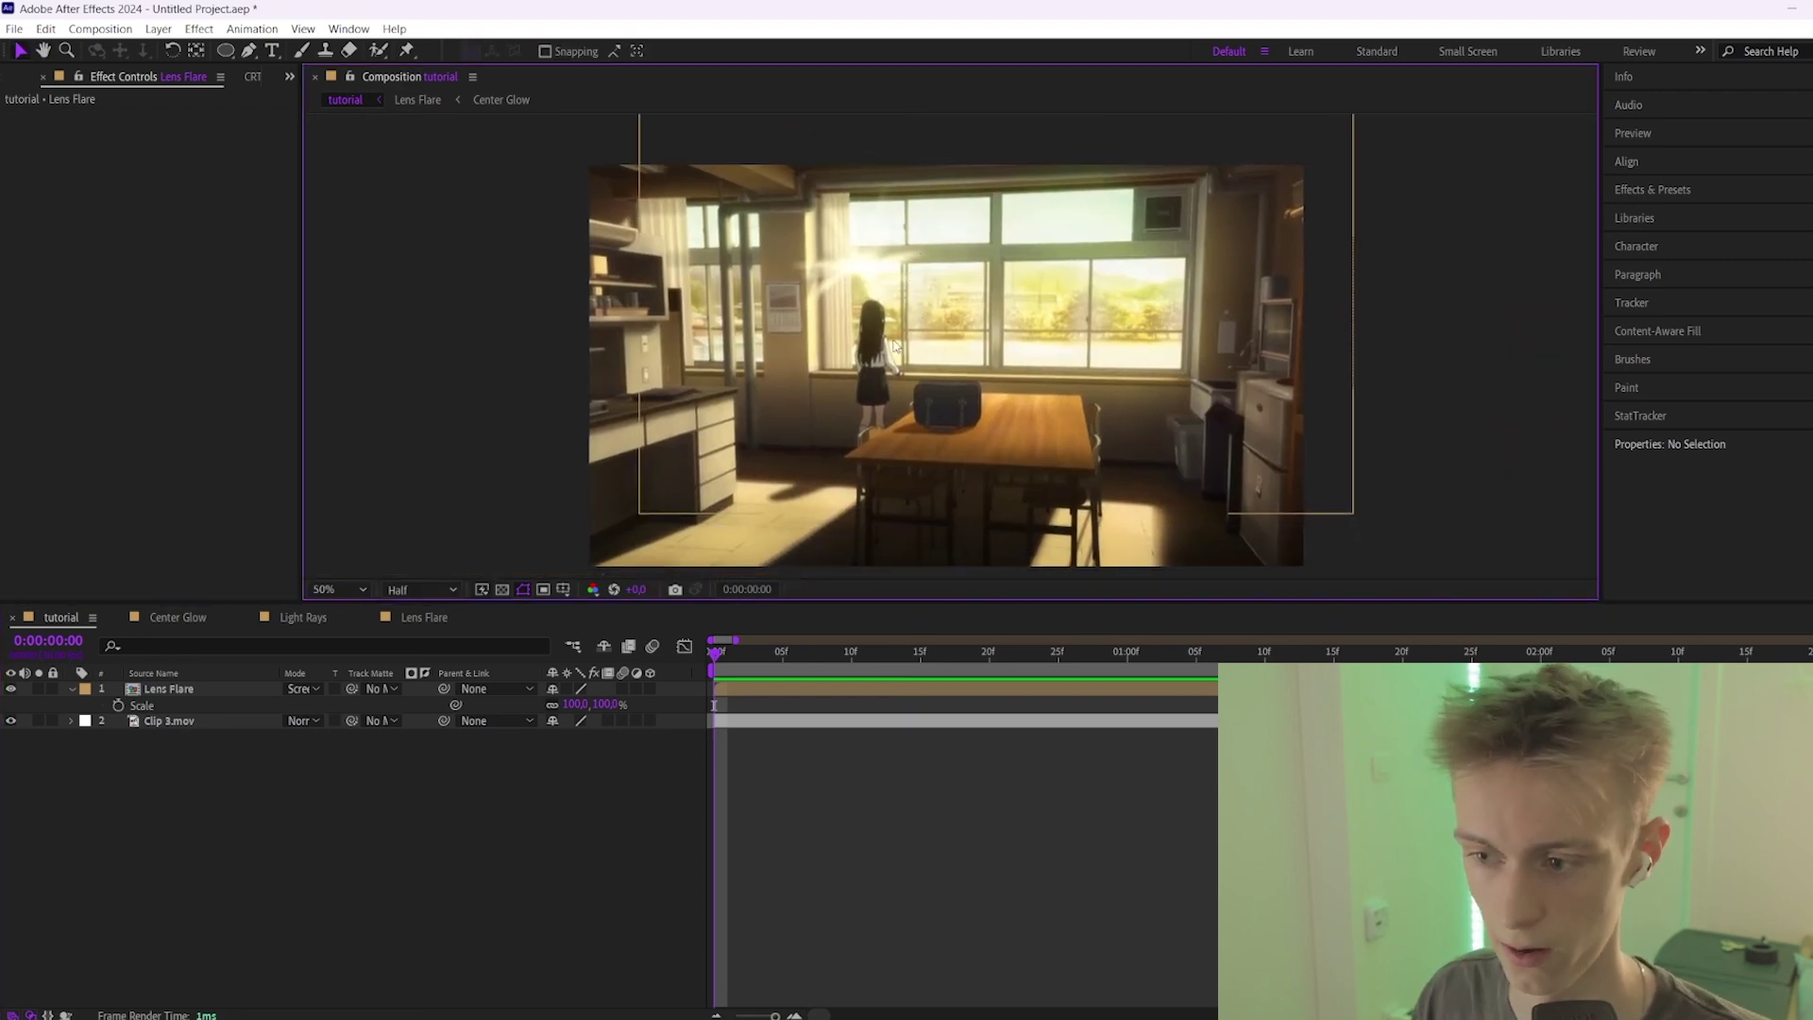
left_click(889, 656)
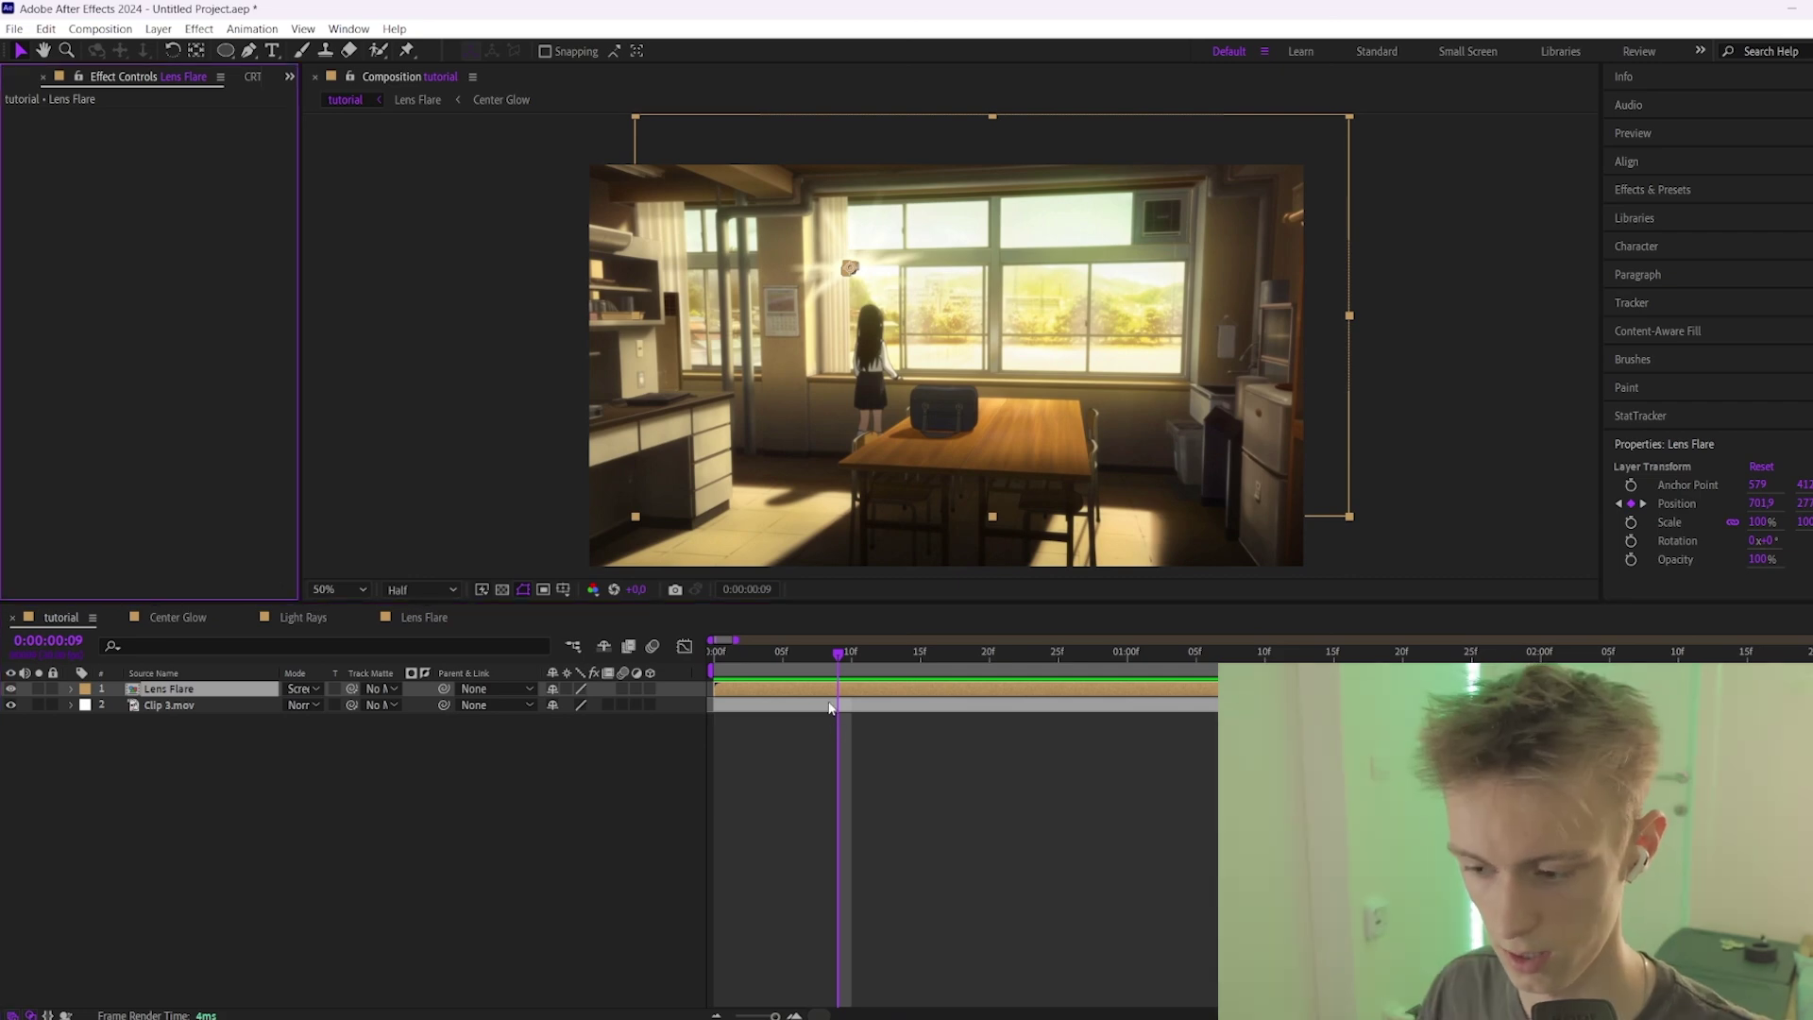
key("ctrl+space")
Apply Brightness & Contrast to Lens Flare via a 'bright' search and expand the layer.
type("bright")
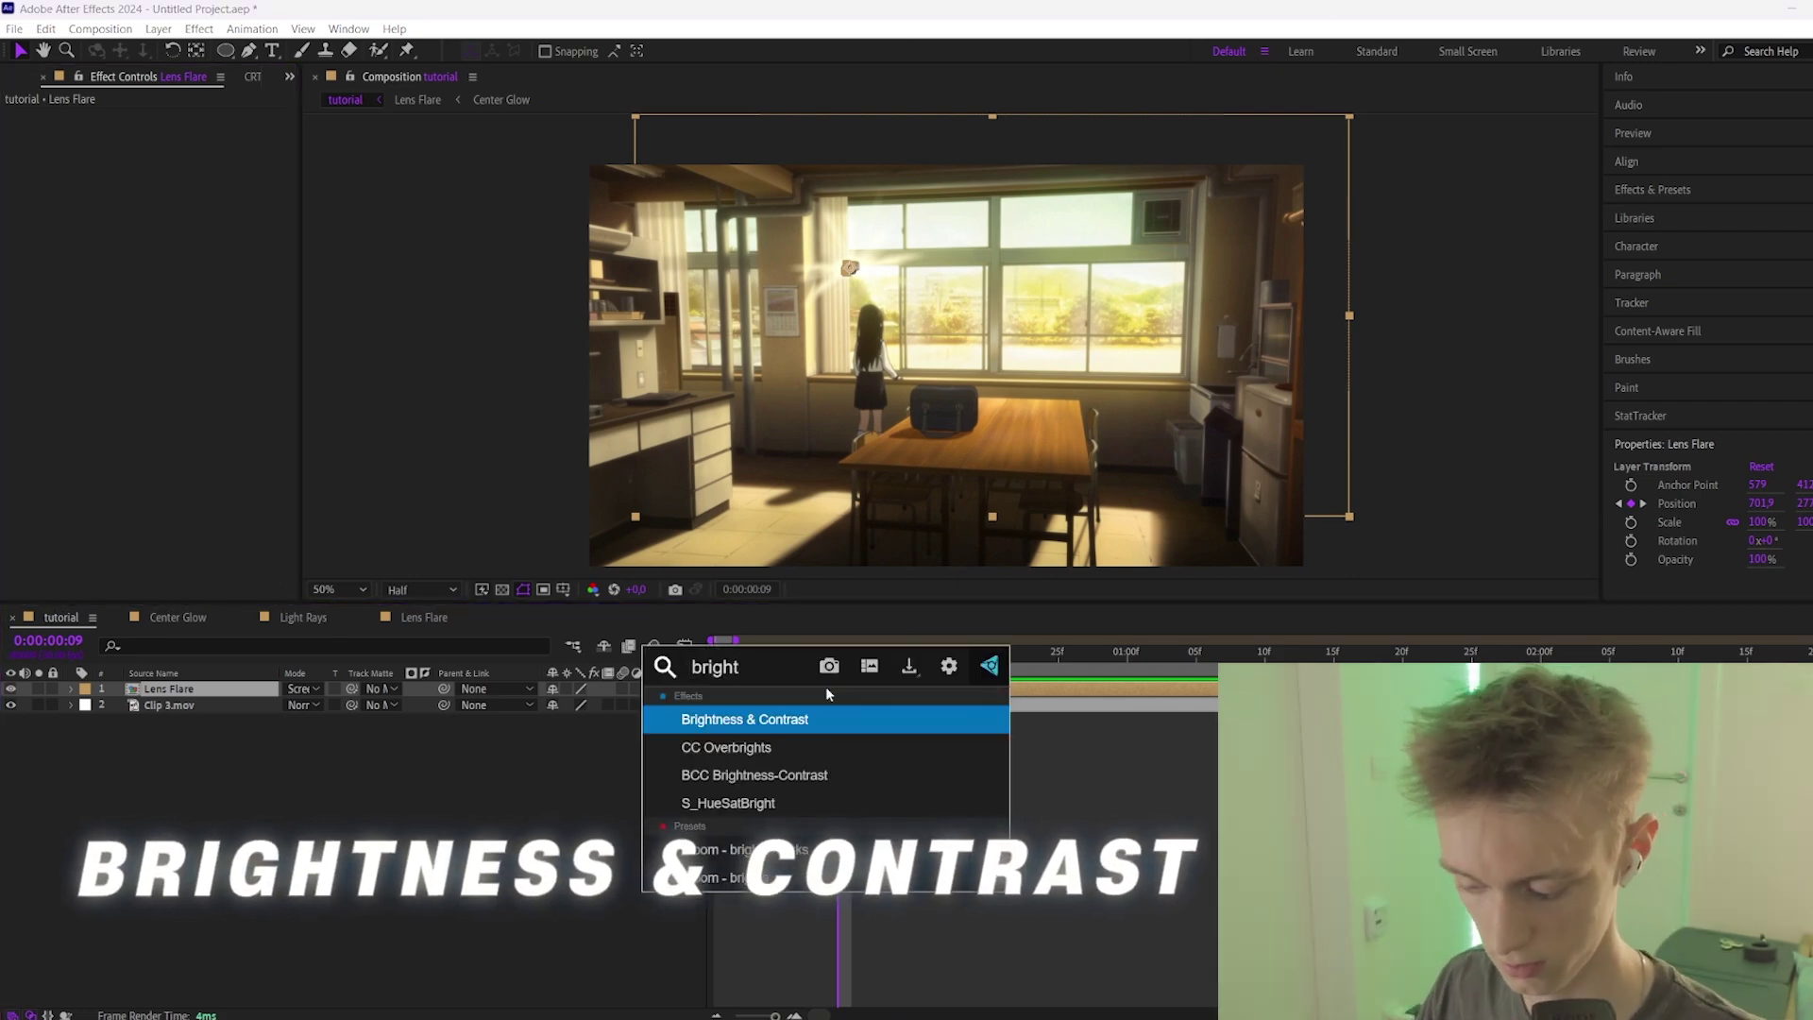
key("Return")
key("Home")
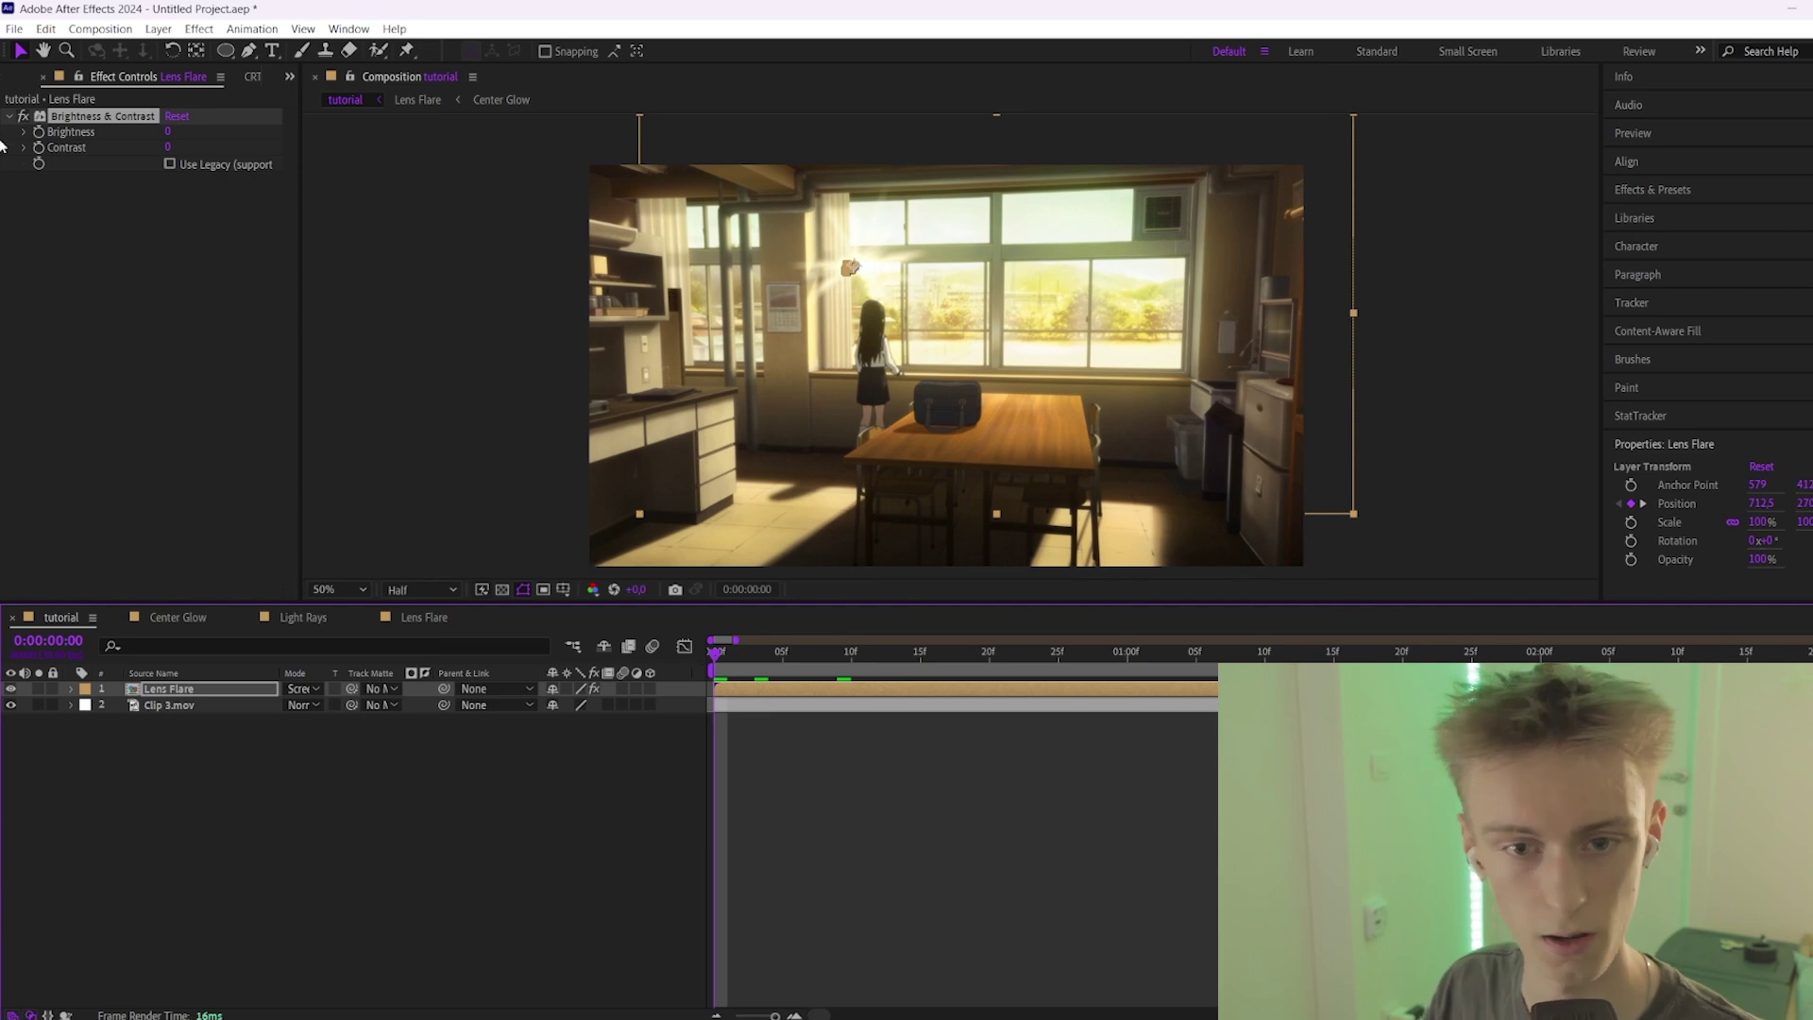
left_click(3, 144)
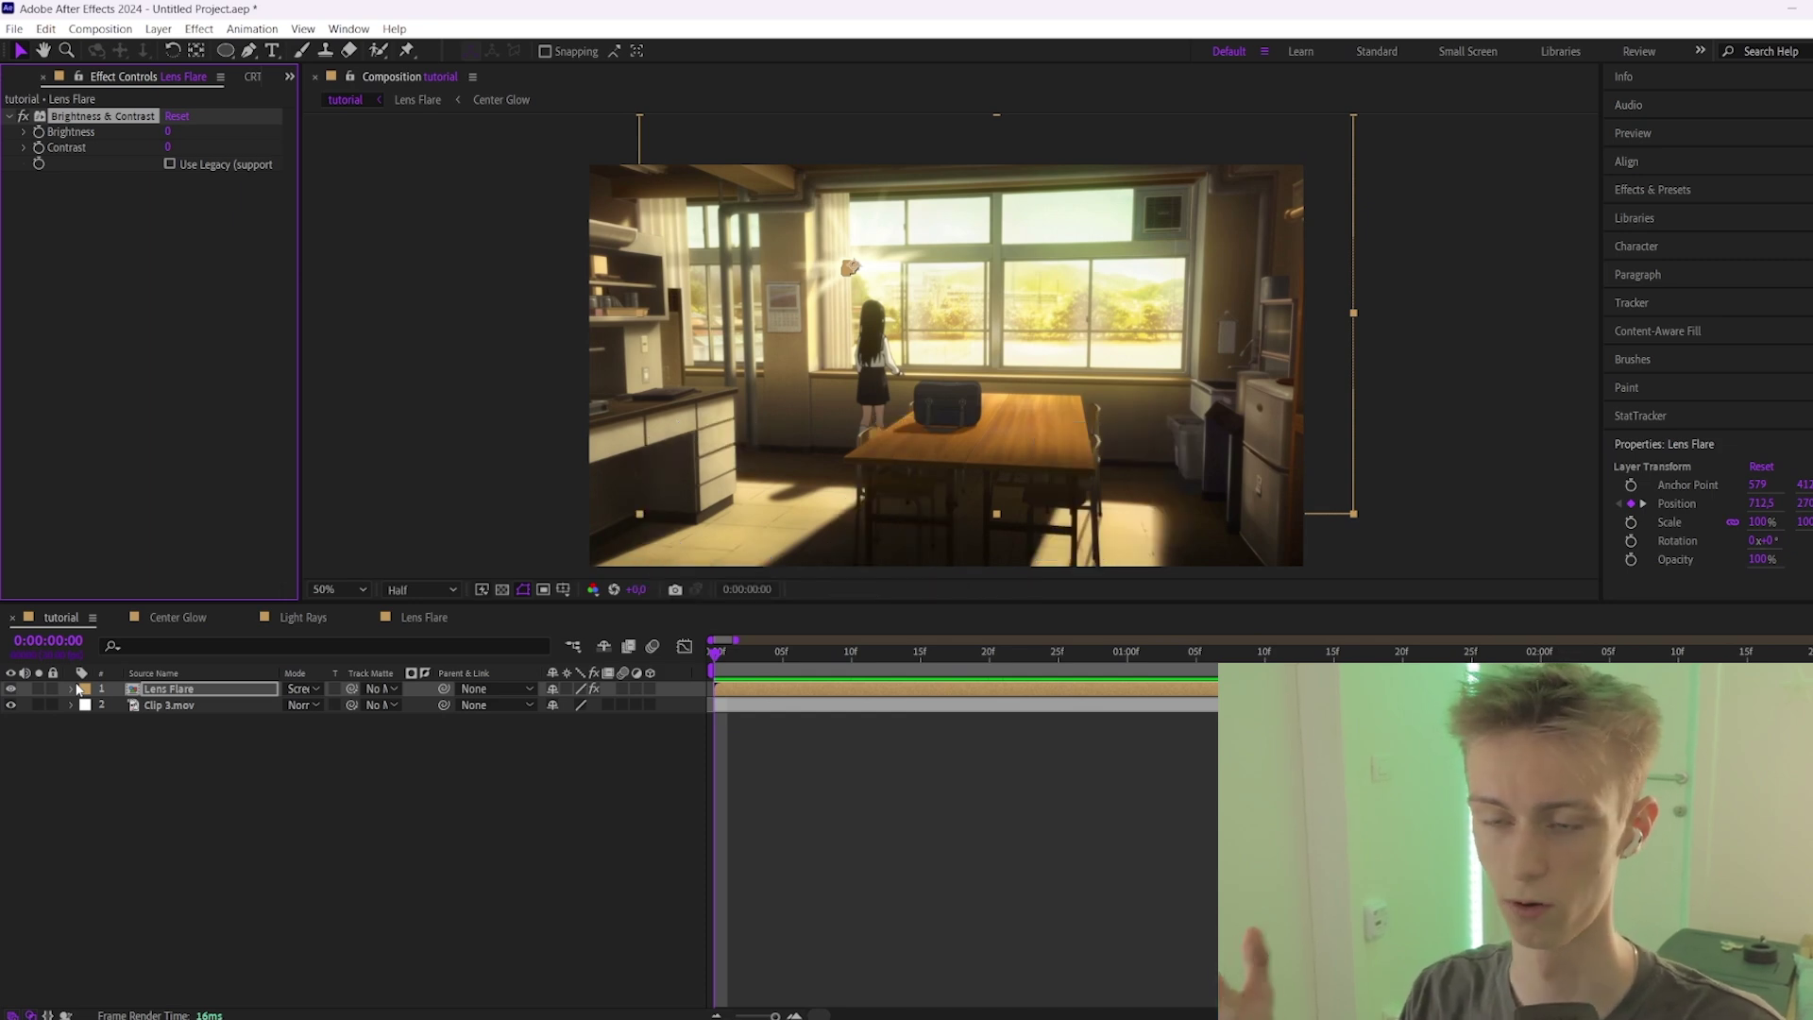
left_click(159, 690)
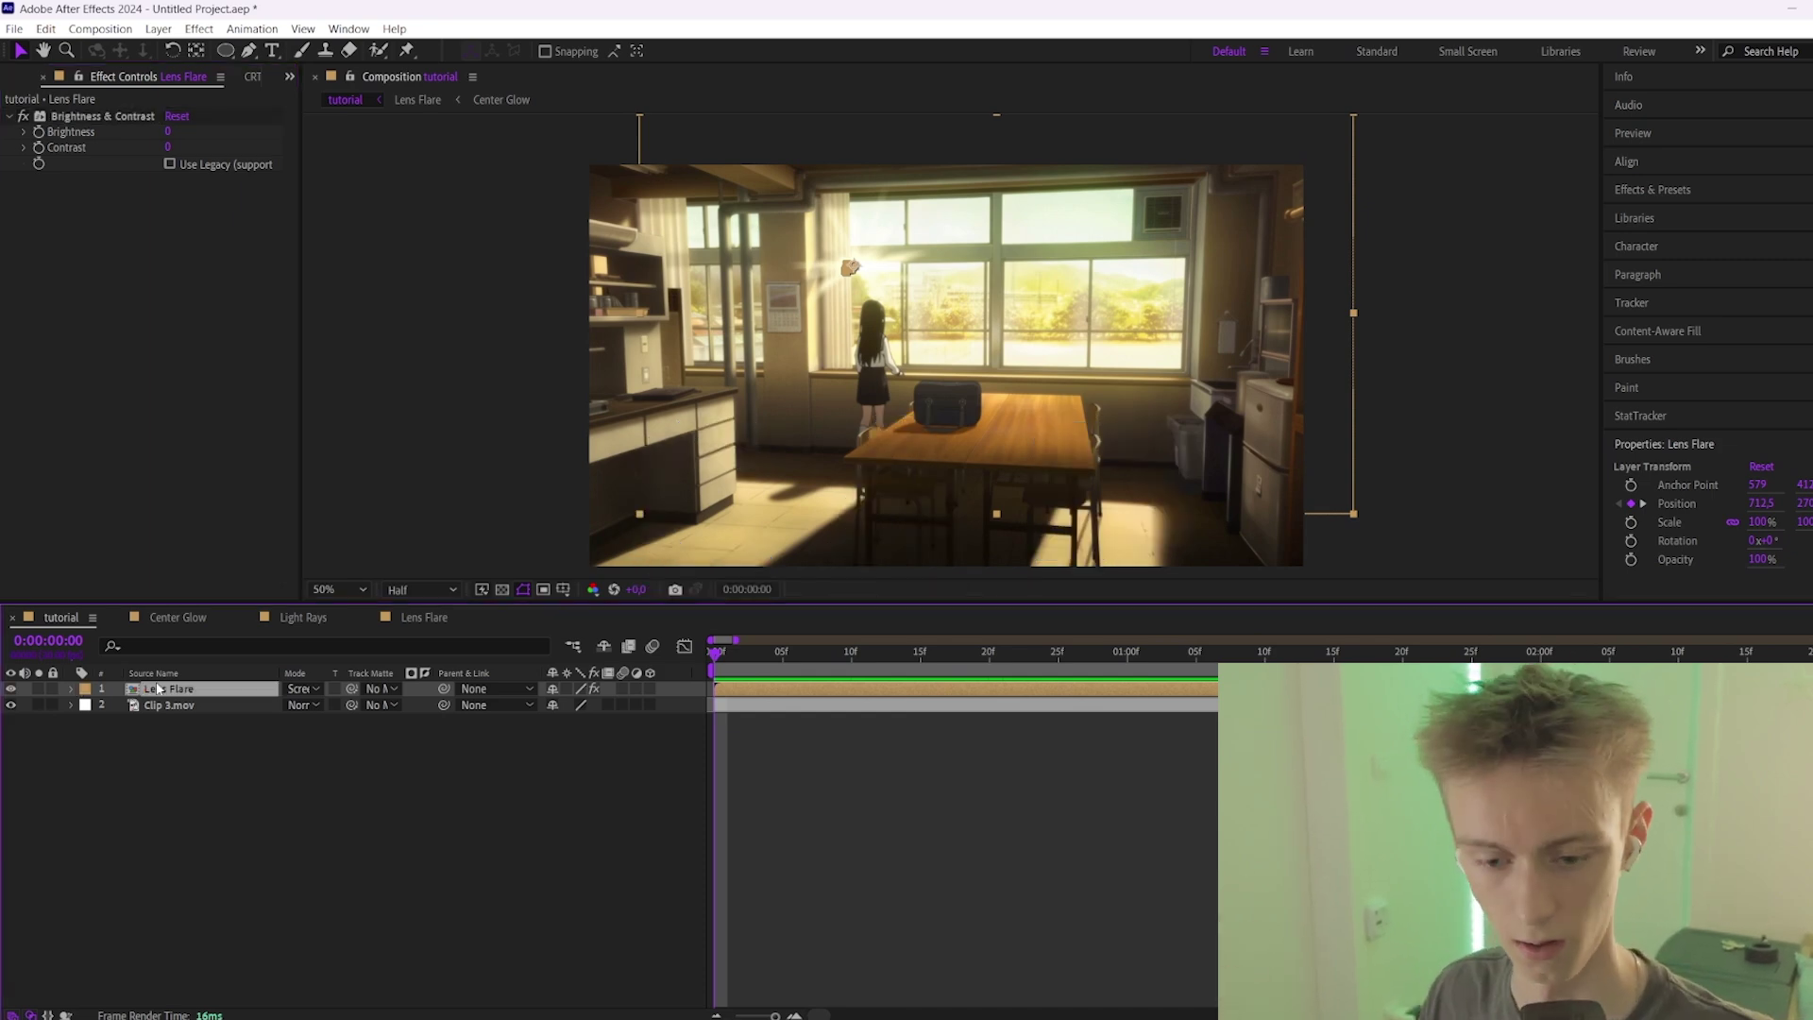
left_click(72, 688)
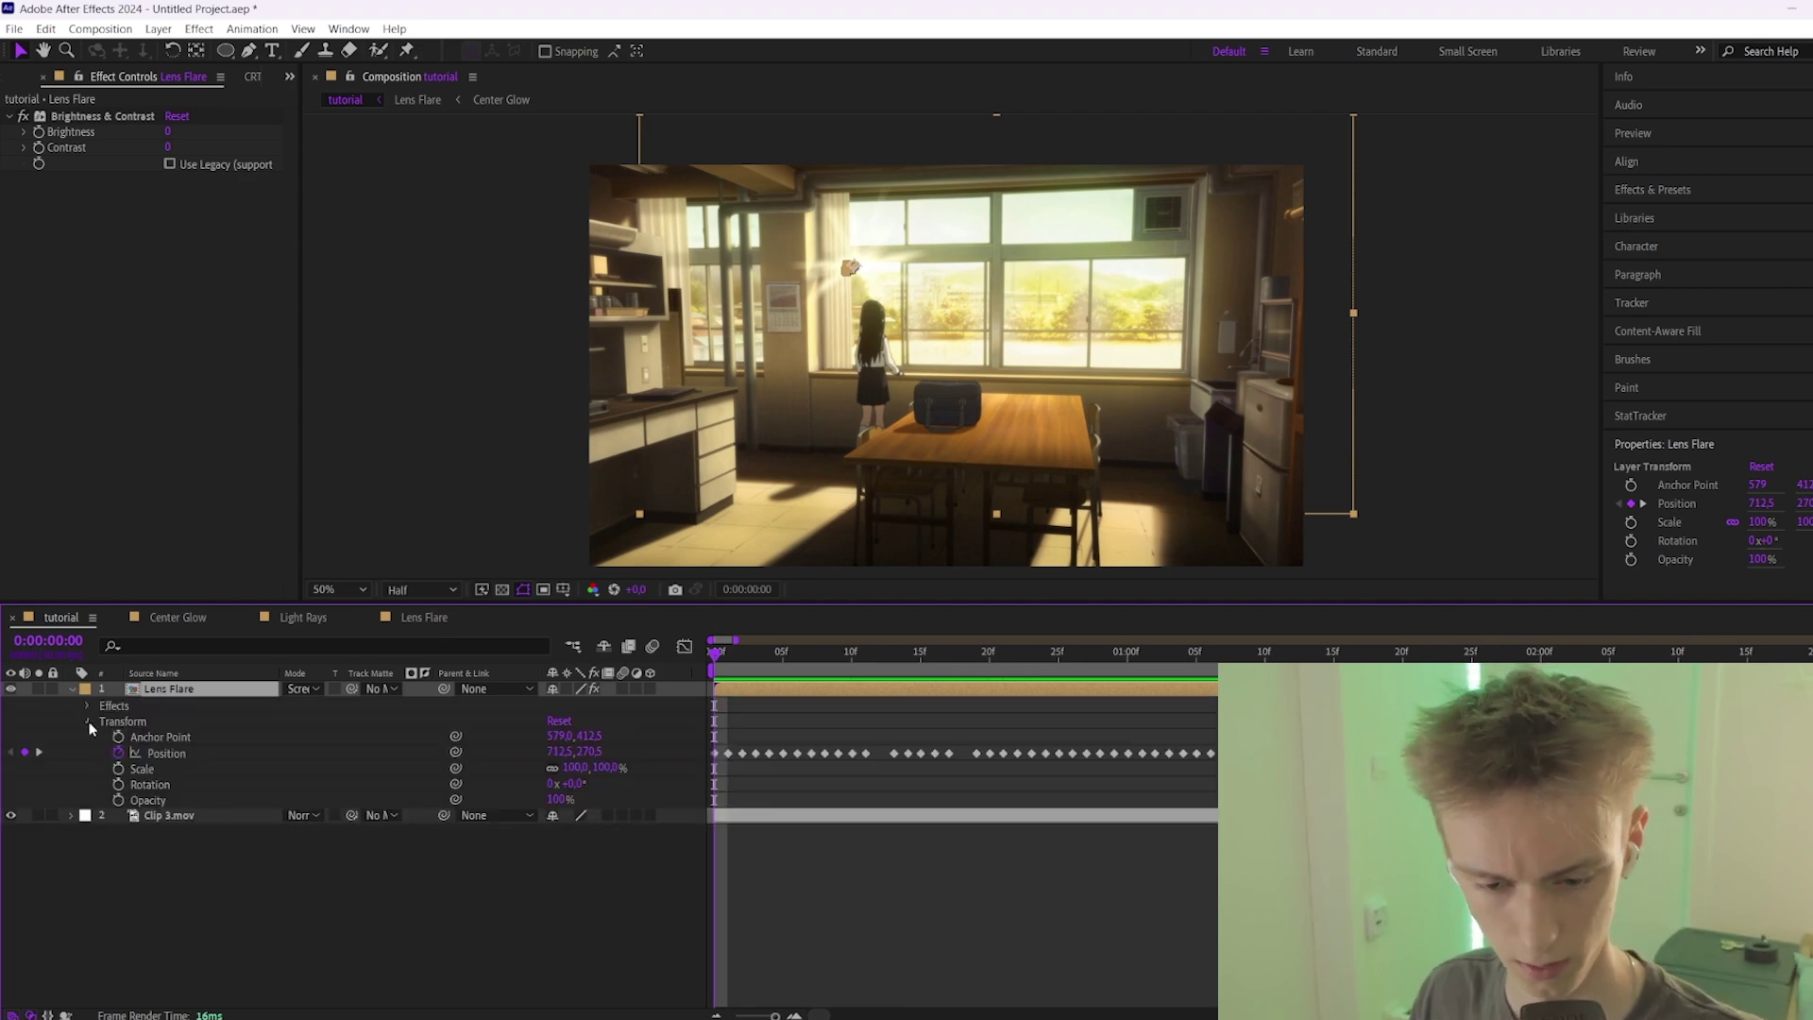
Expand Effects > Brightness & Contrast and add an expression to the Brightness property.
left_click(88, 722)
left_click(87, 705)
left_click(104, 722)
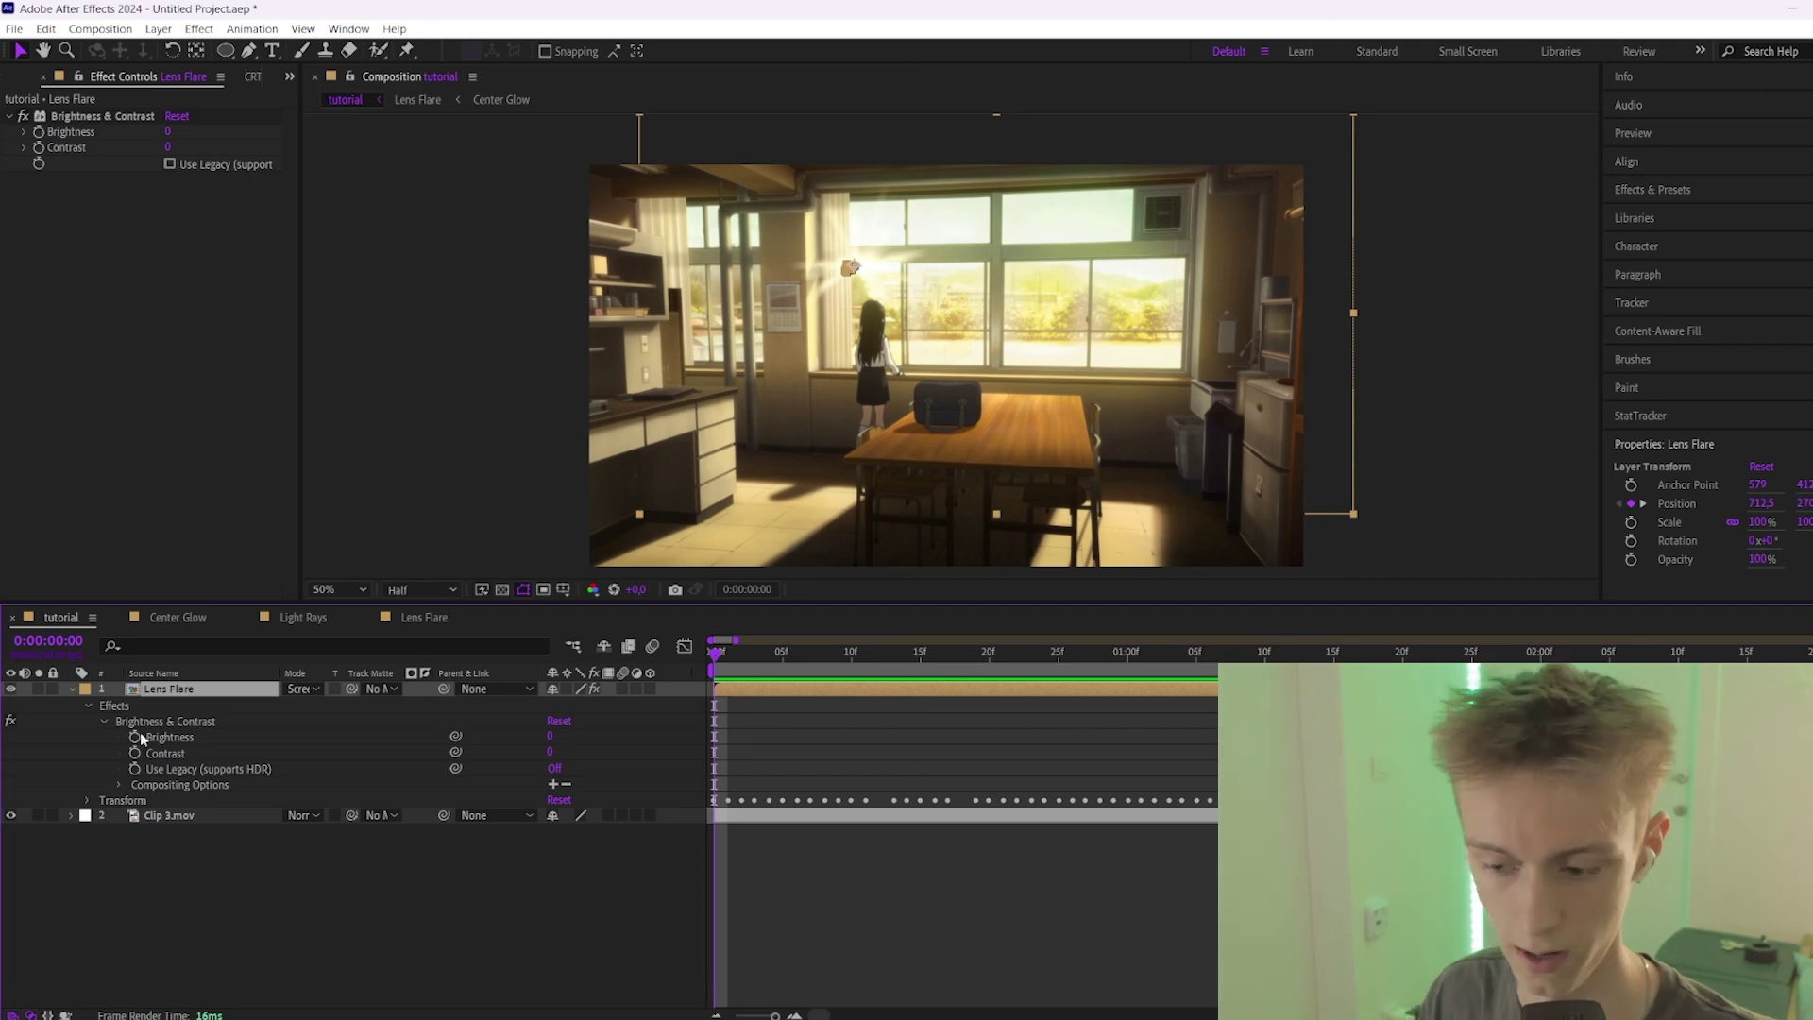
left_click(135, 739)
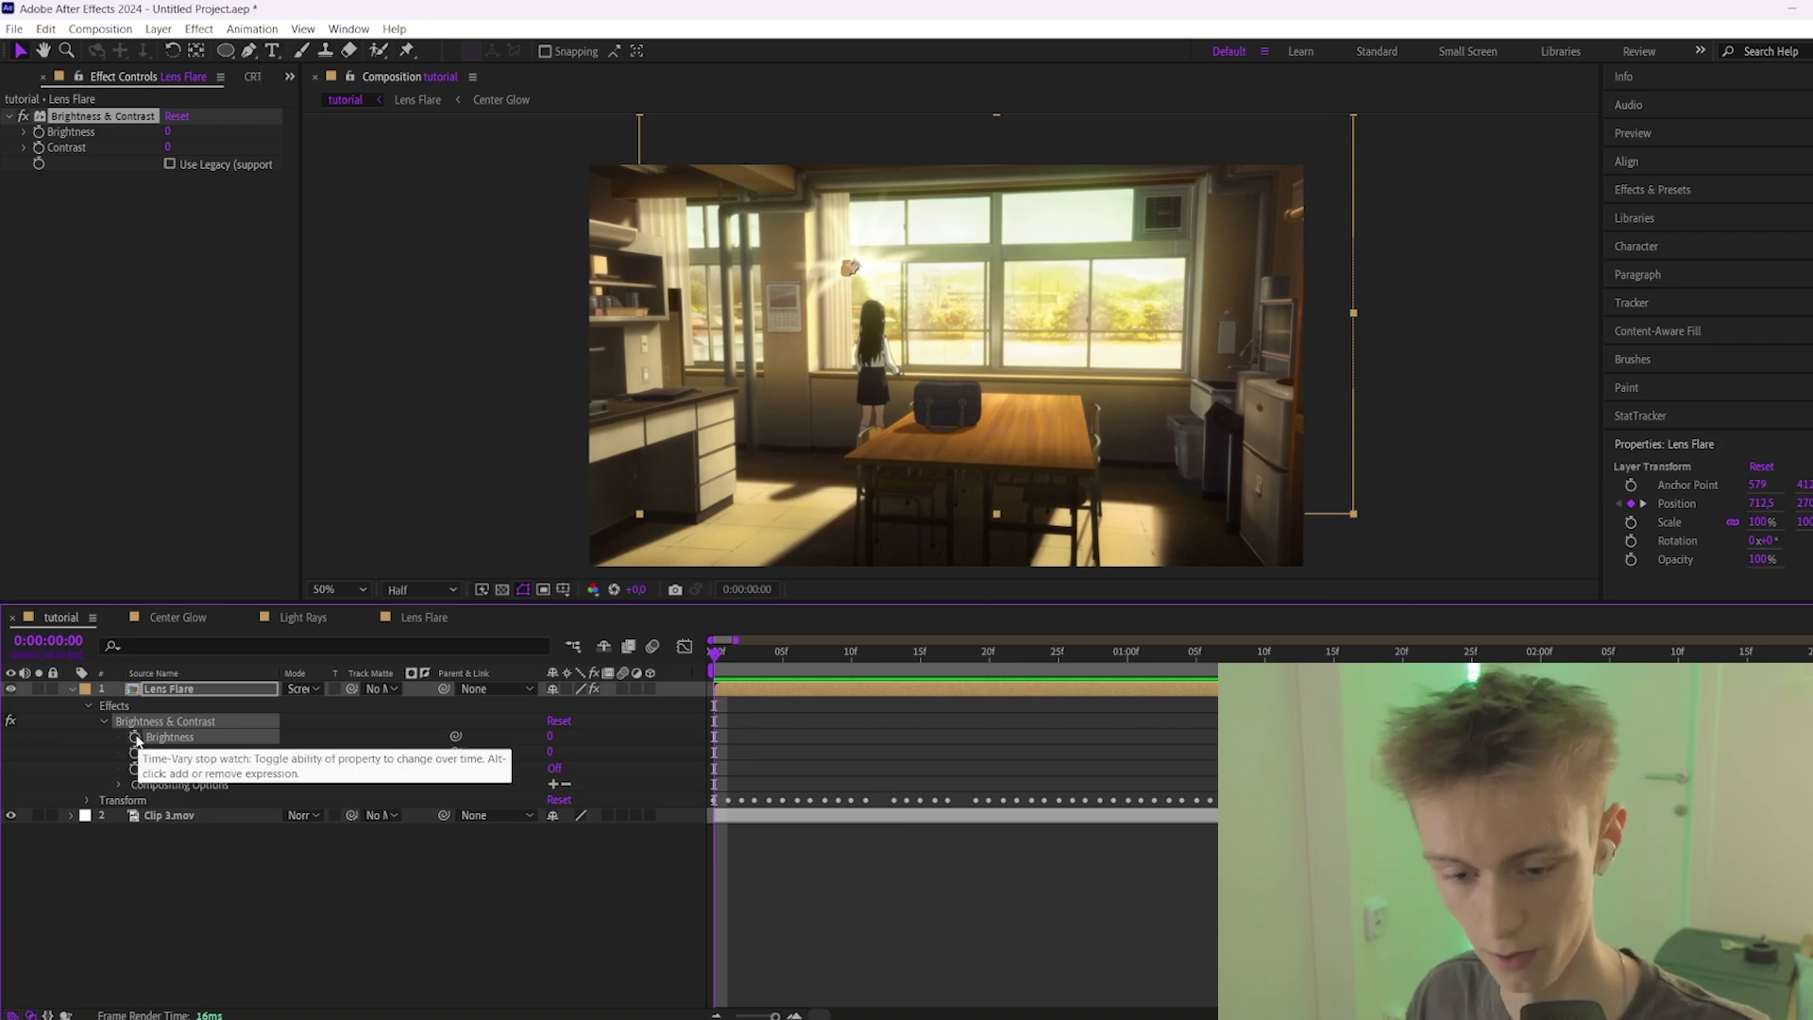
left_click(135, 738, "alt")
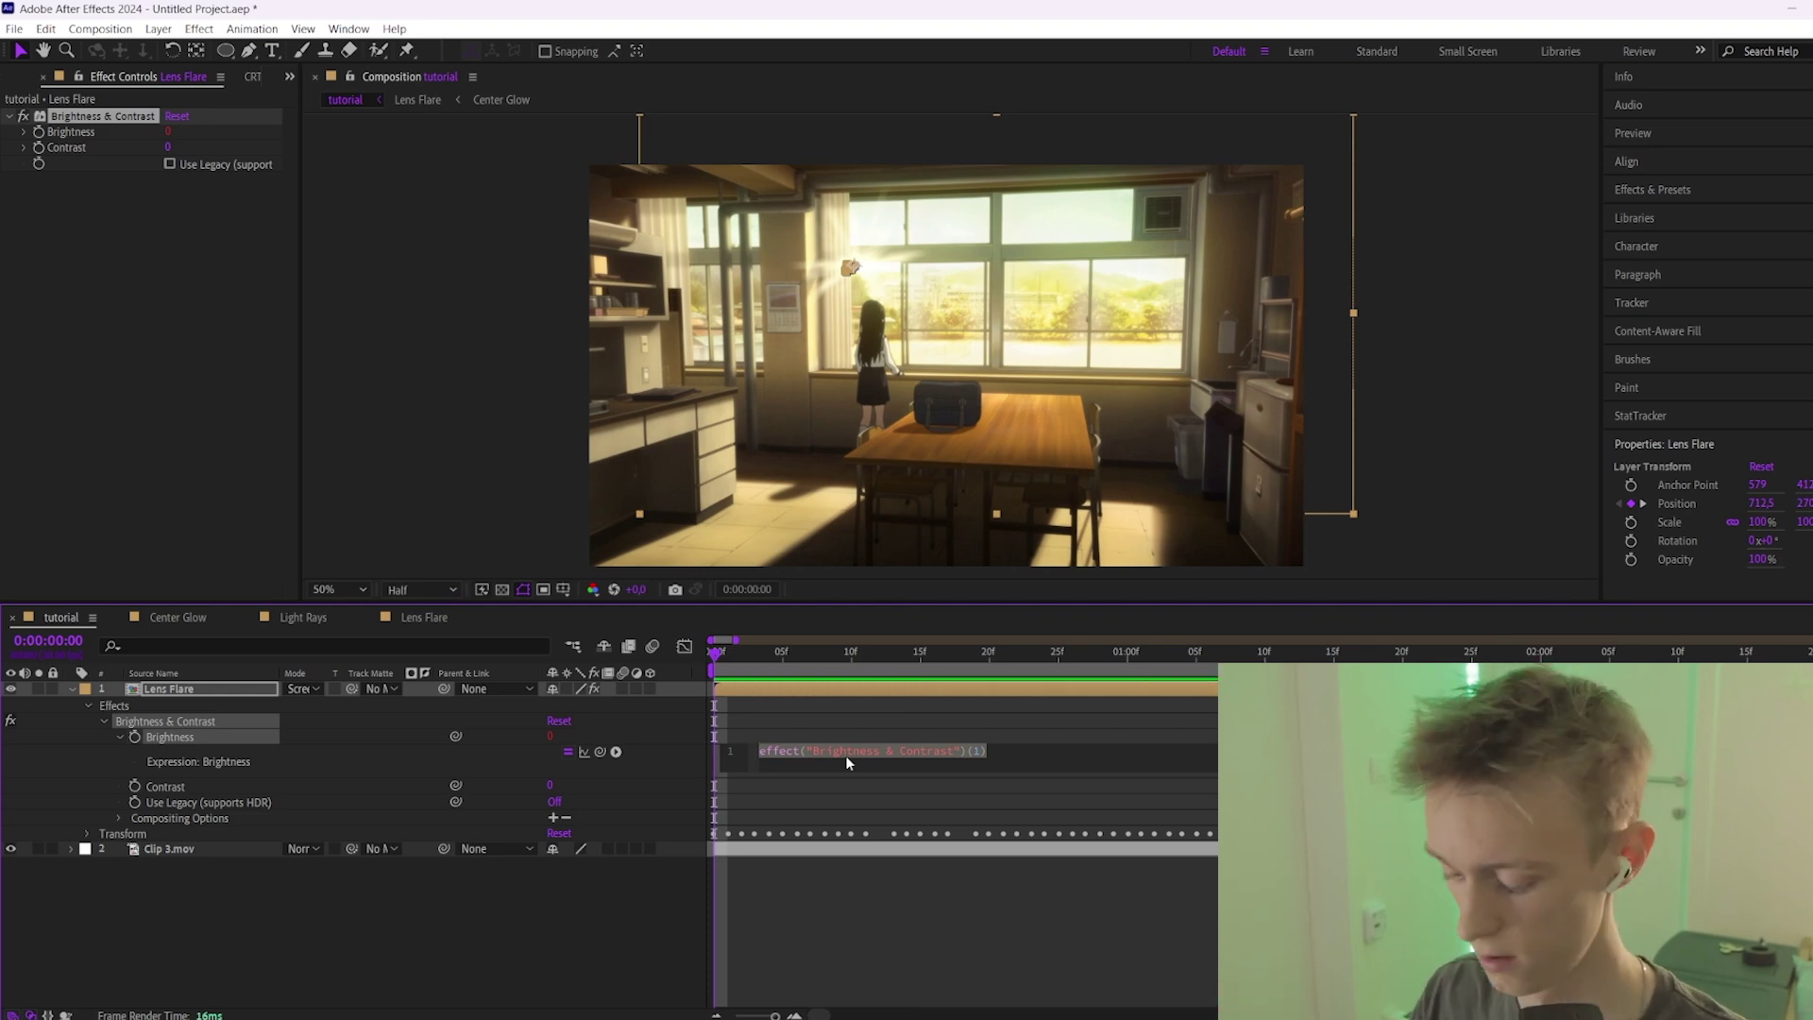
Replace the default Brightness expression with wiggle(15, 1) and scrub the first frames to check the flicker.
key("BackSpace")
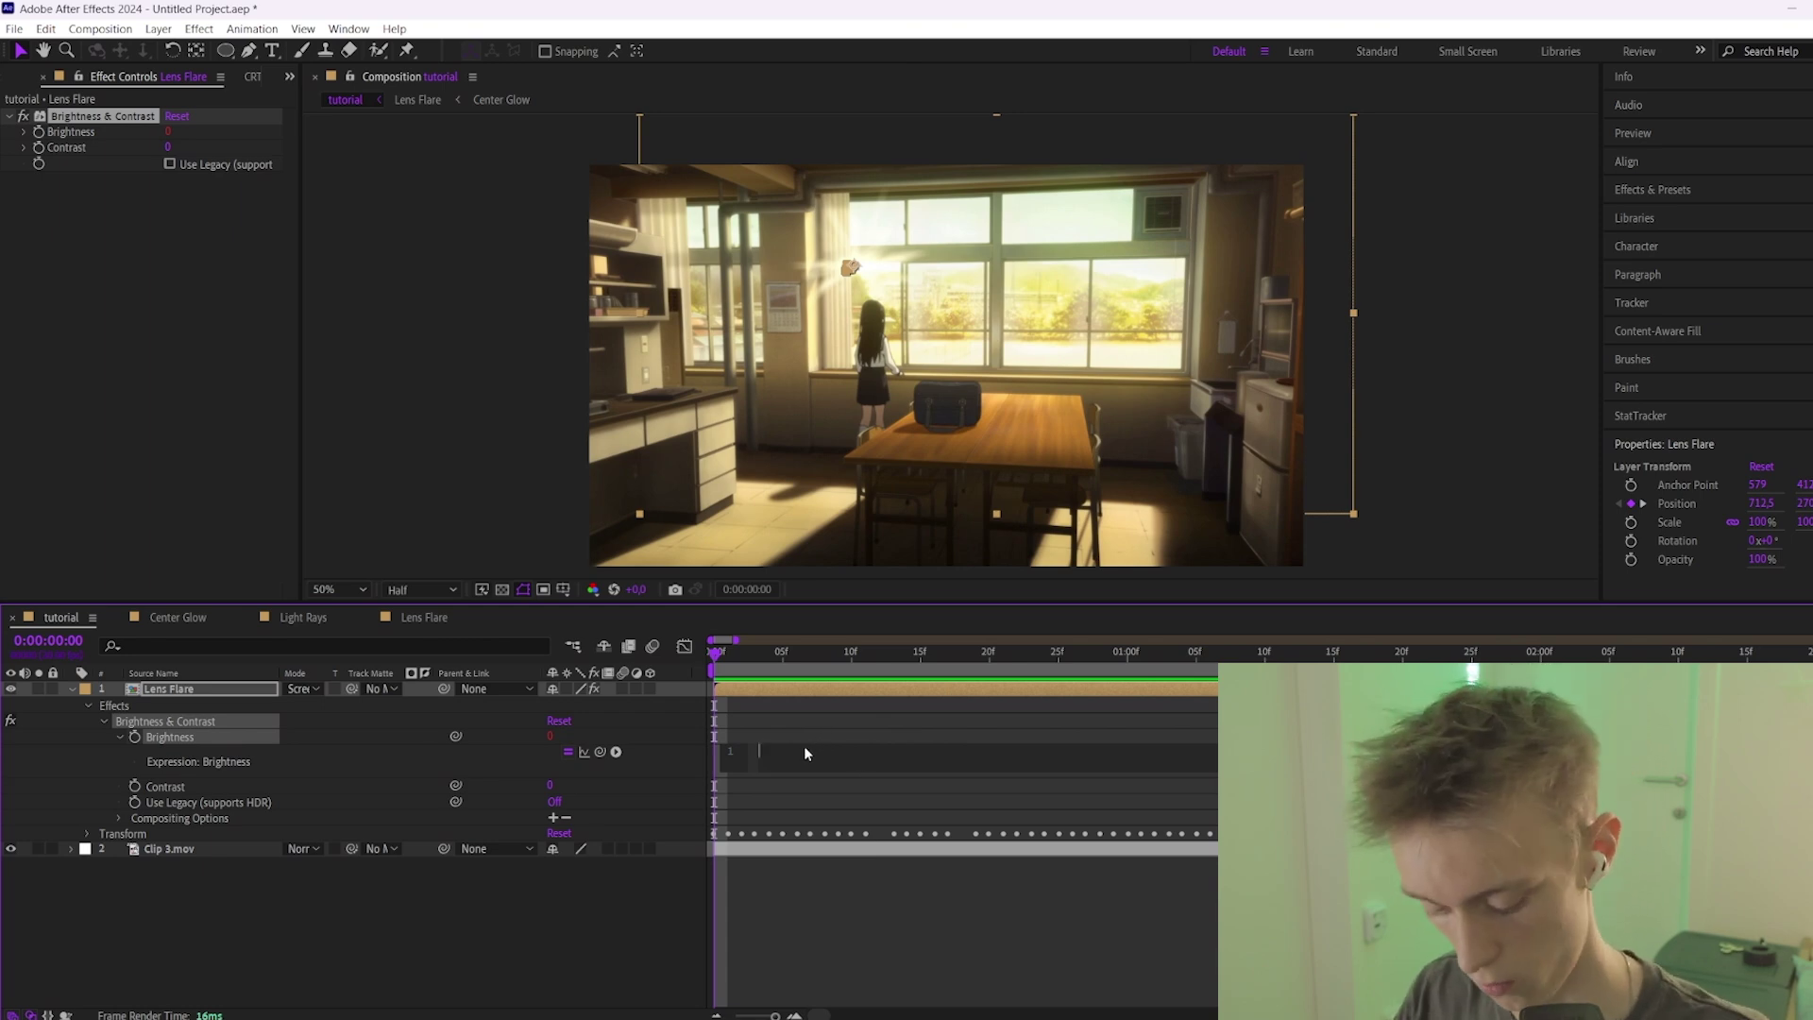
type("wiggle")
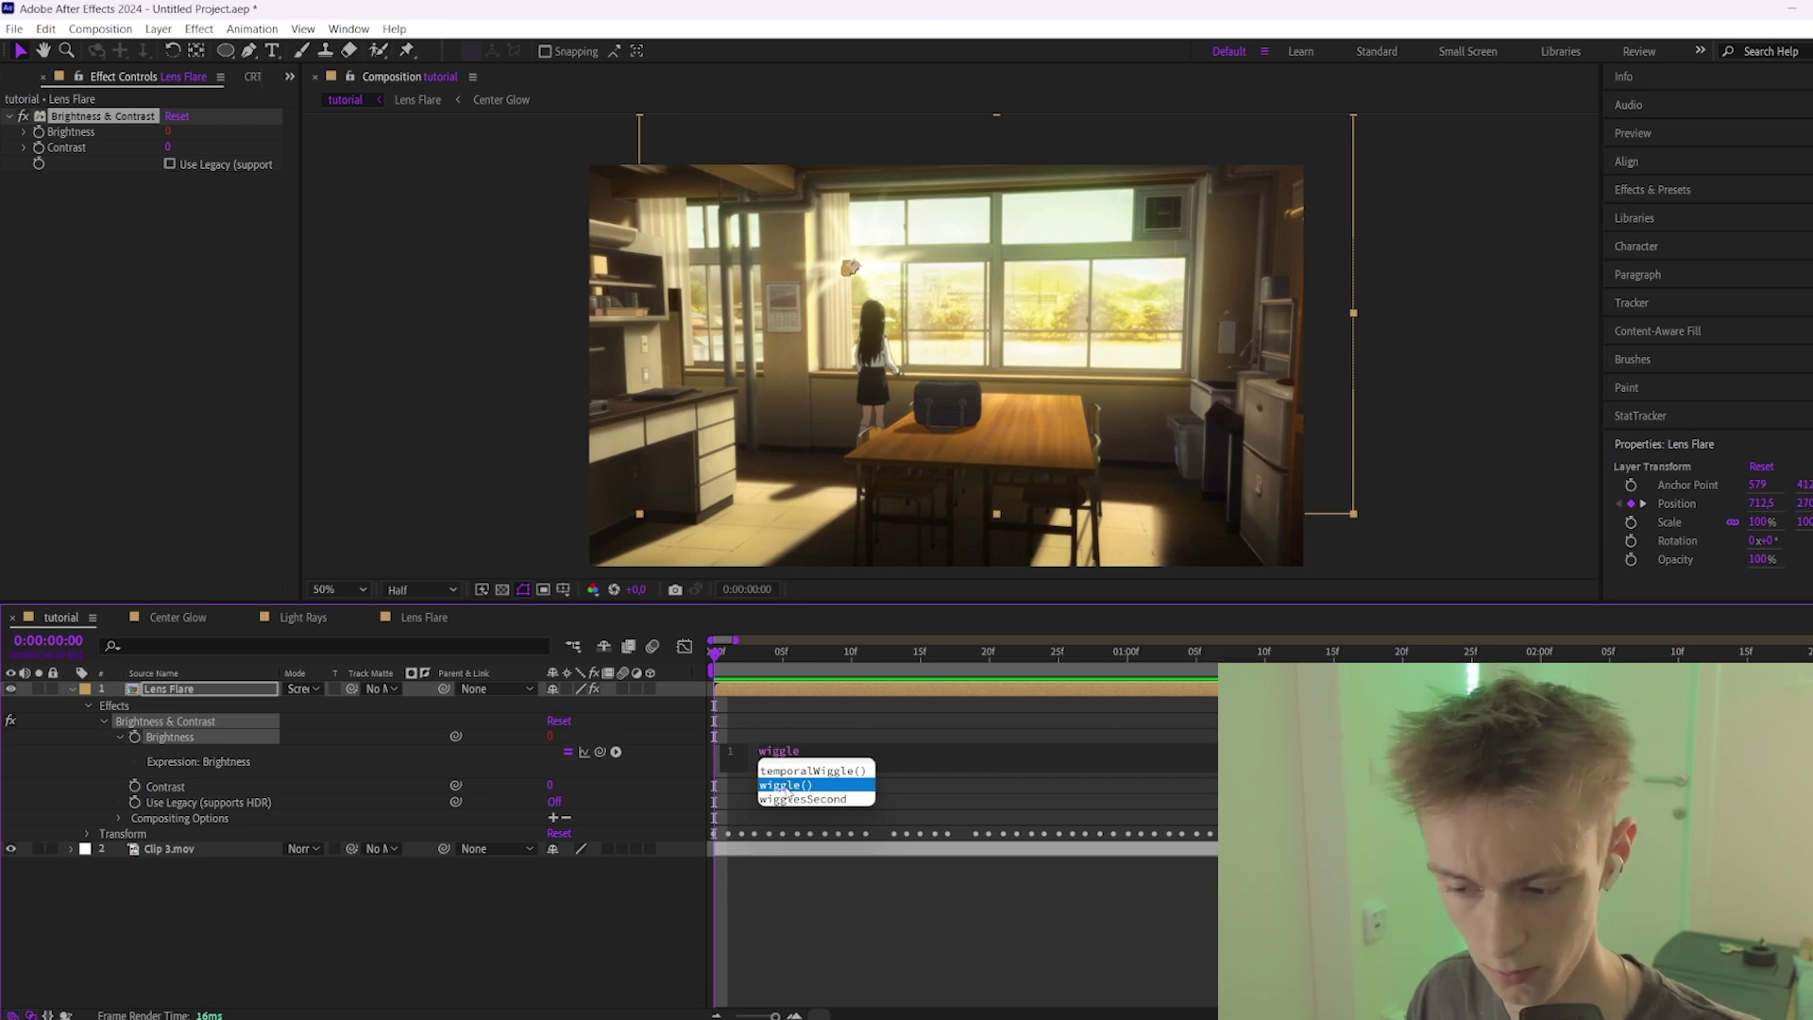
left_click(779, 788)
key("Left")
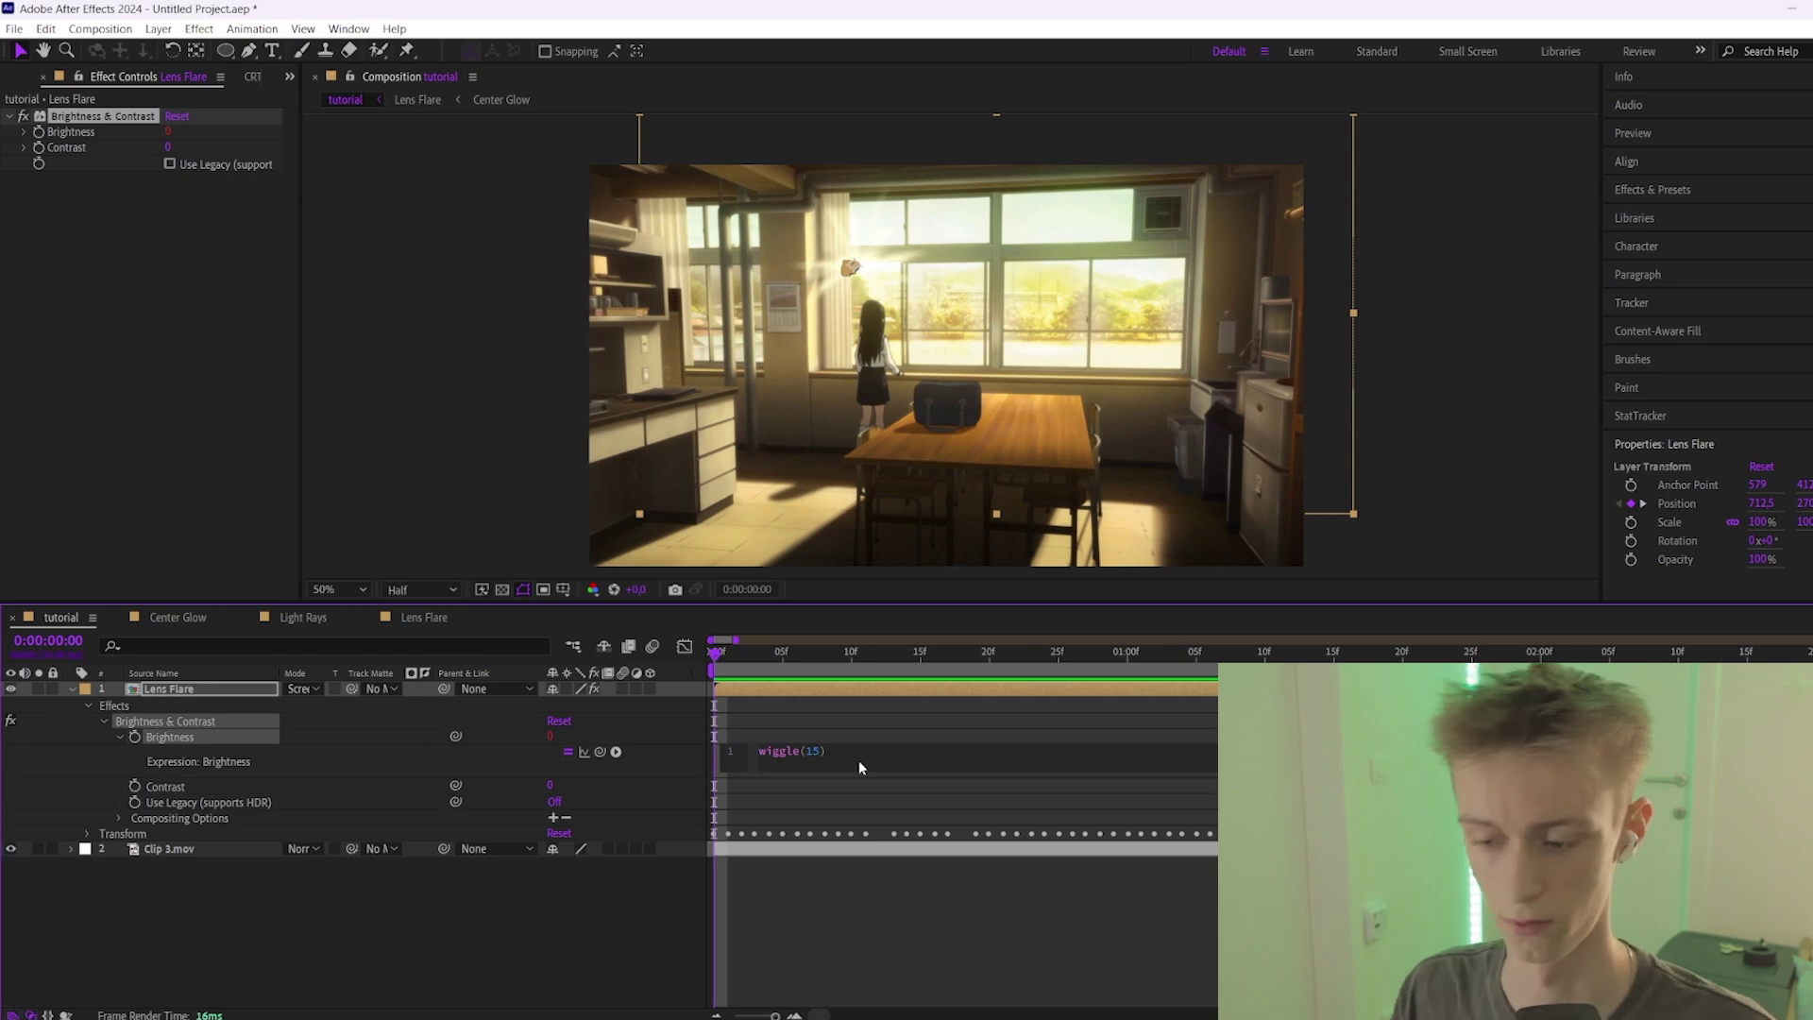
type(",")
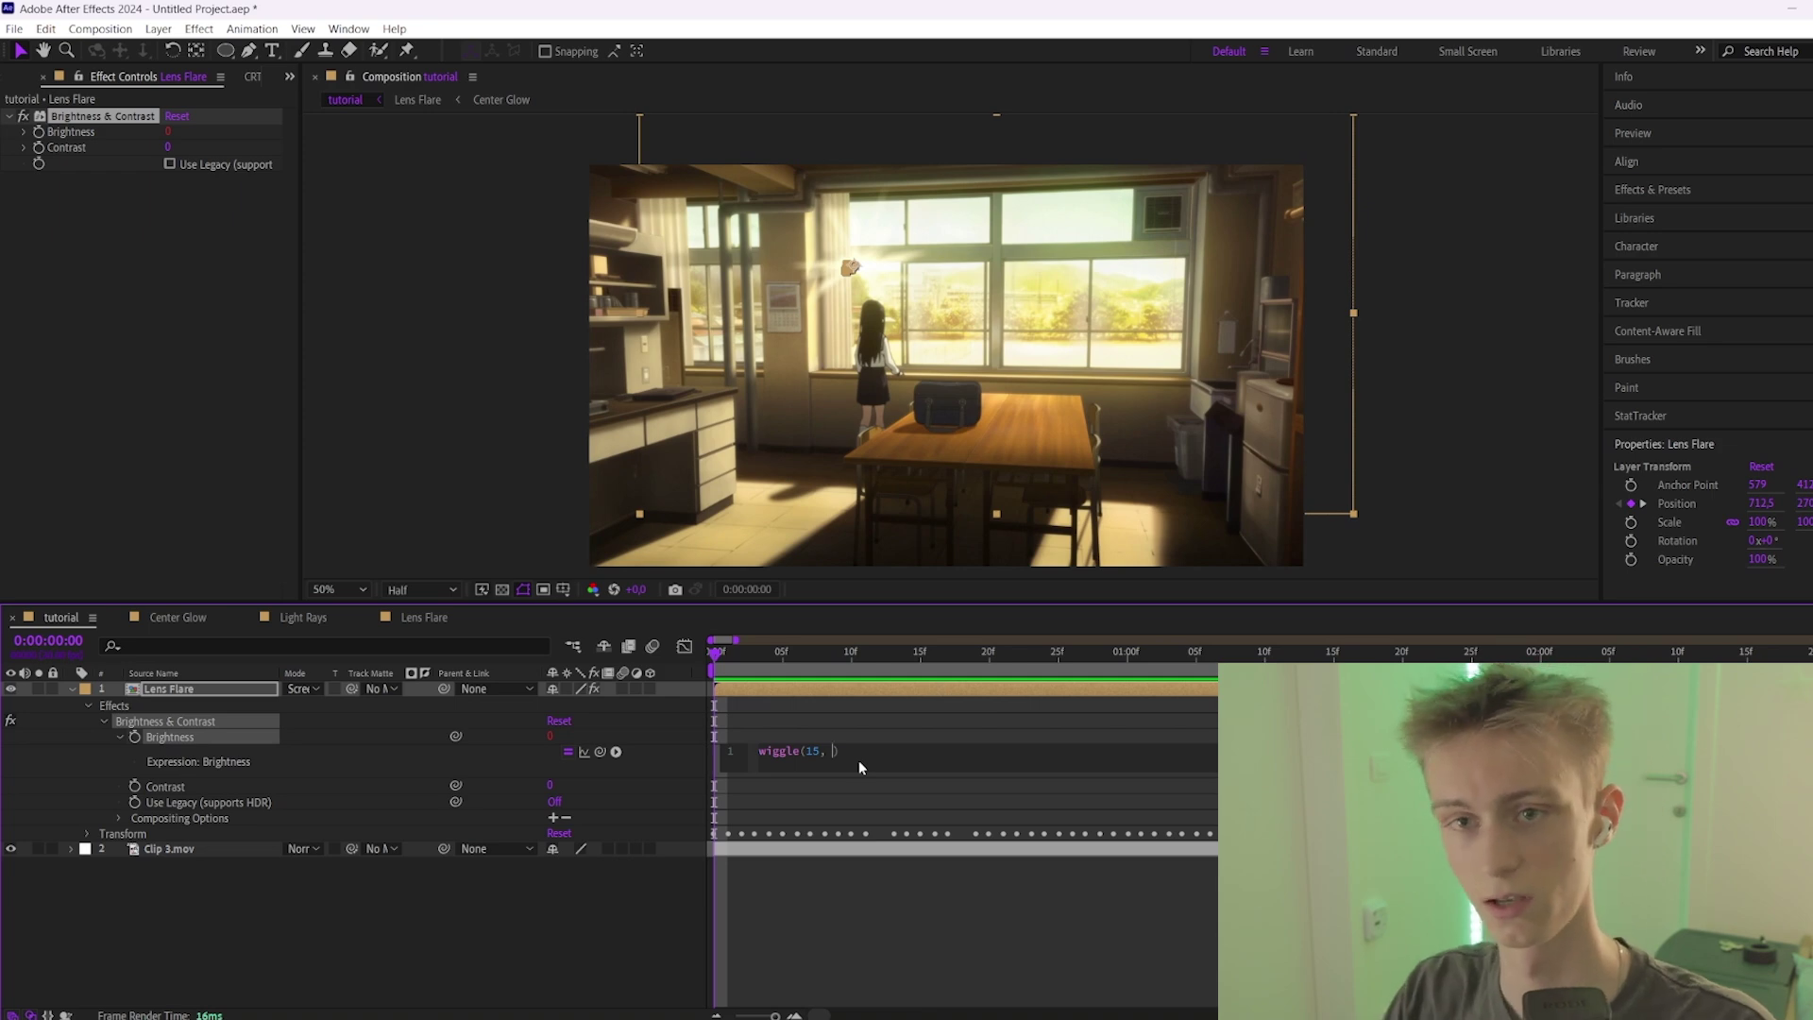
left_click(858, 760)
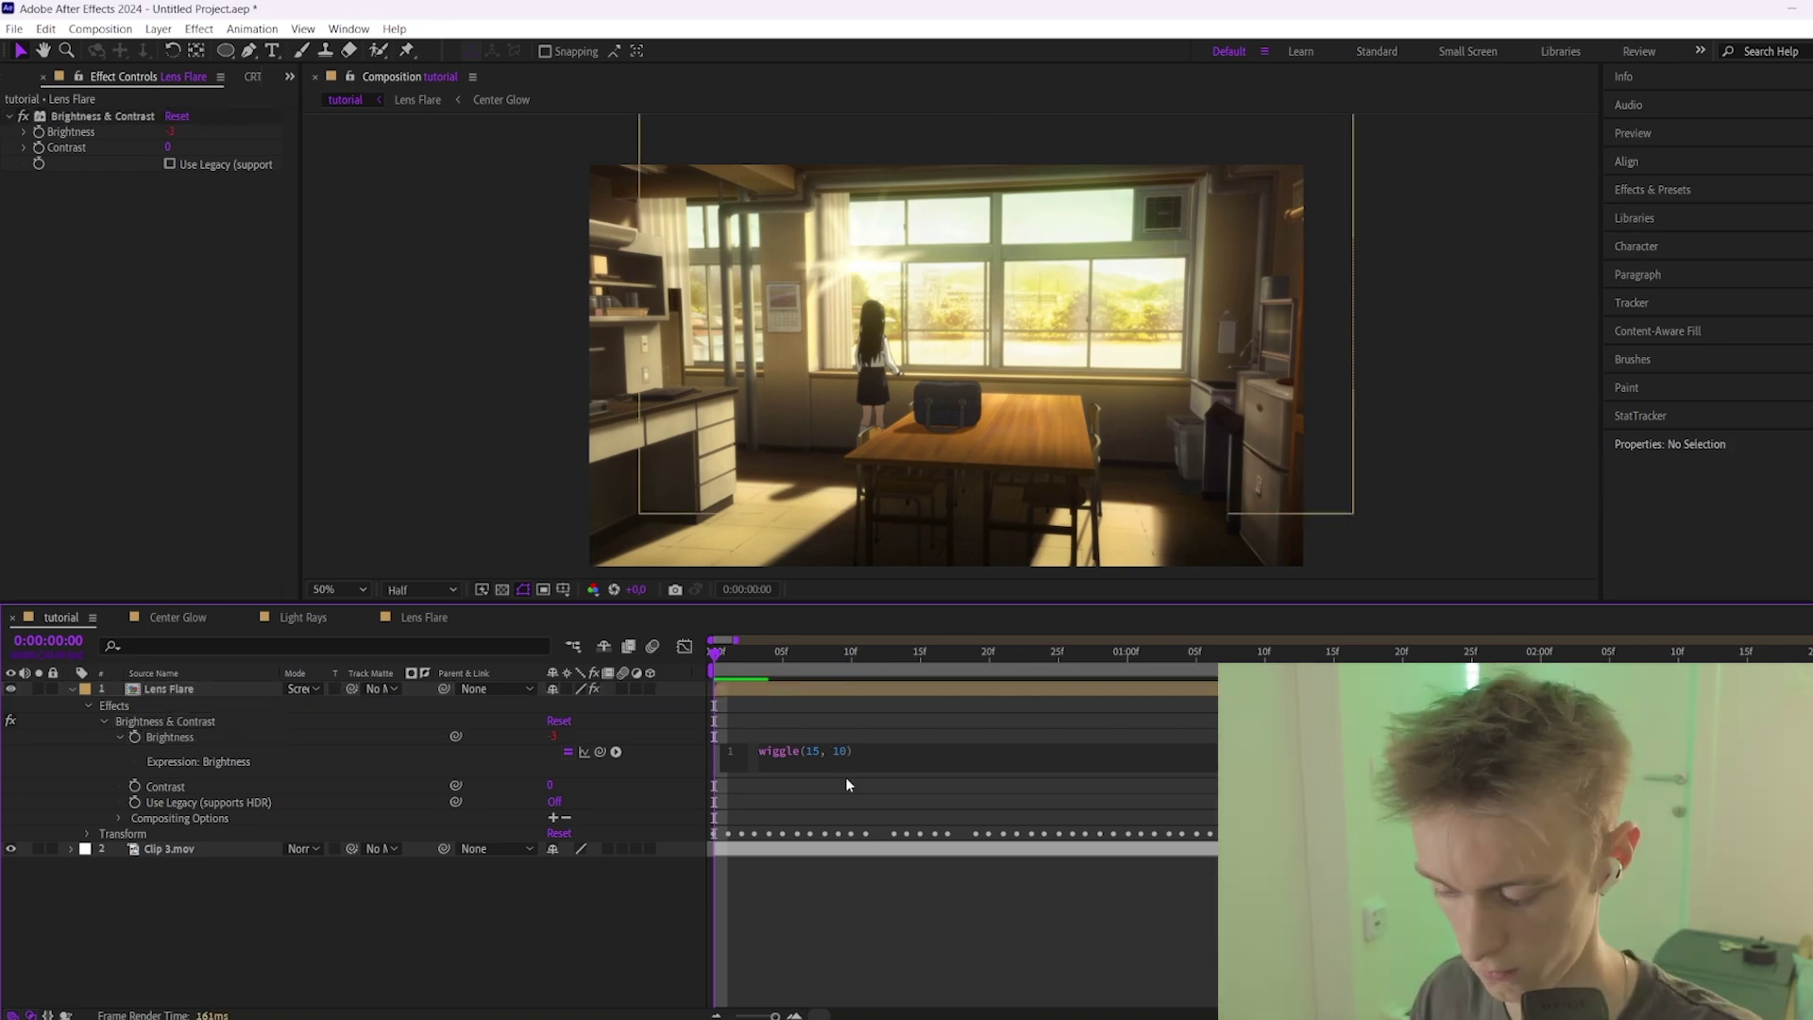
type("1")
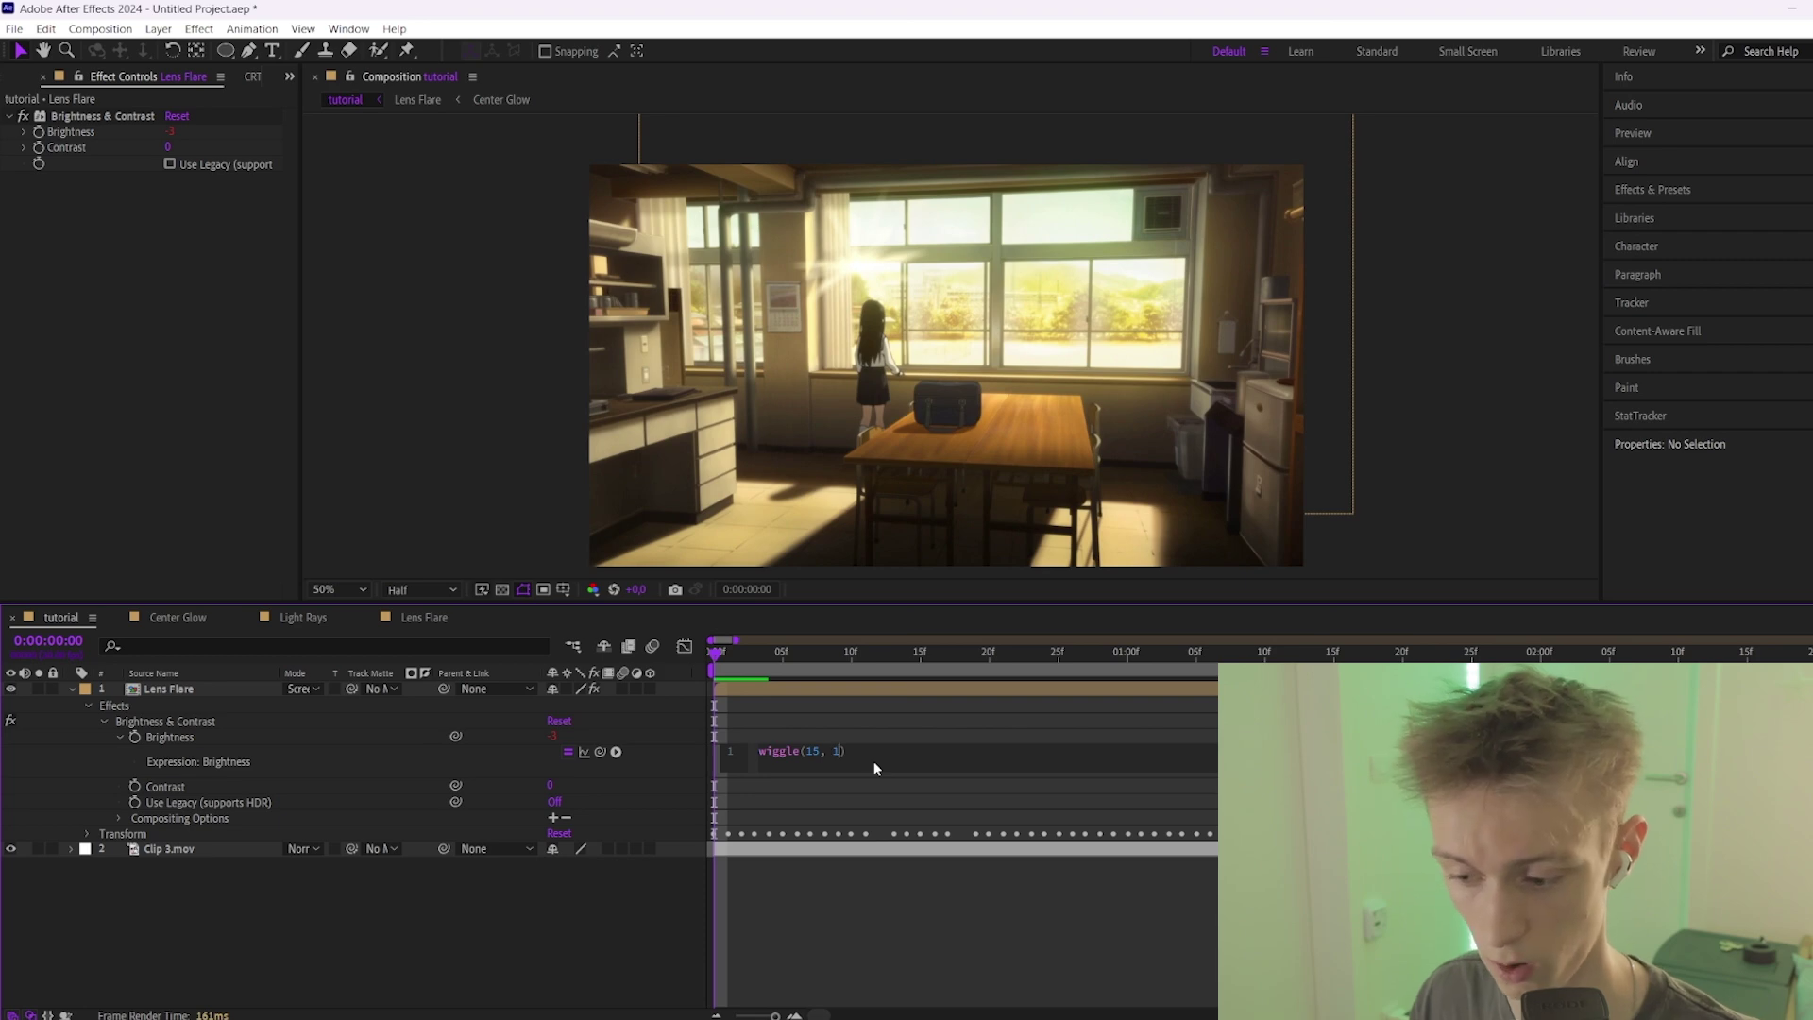
key("KP_Enter")
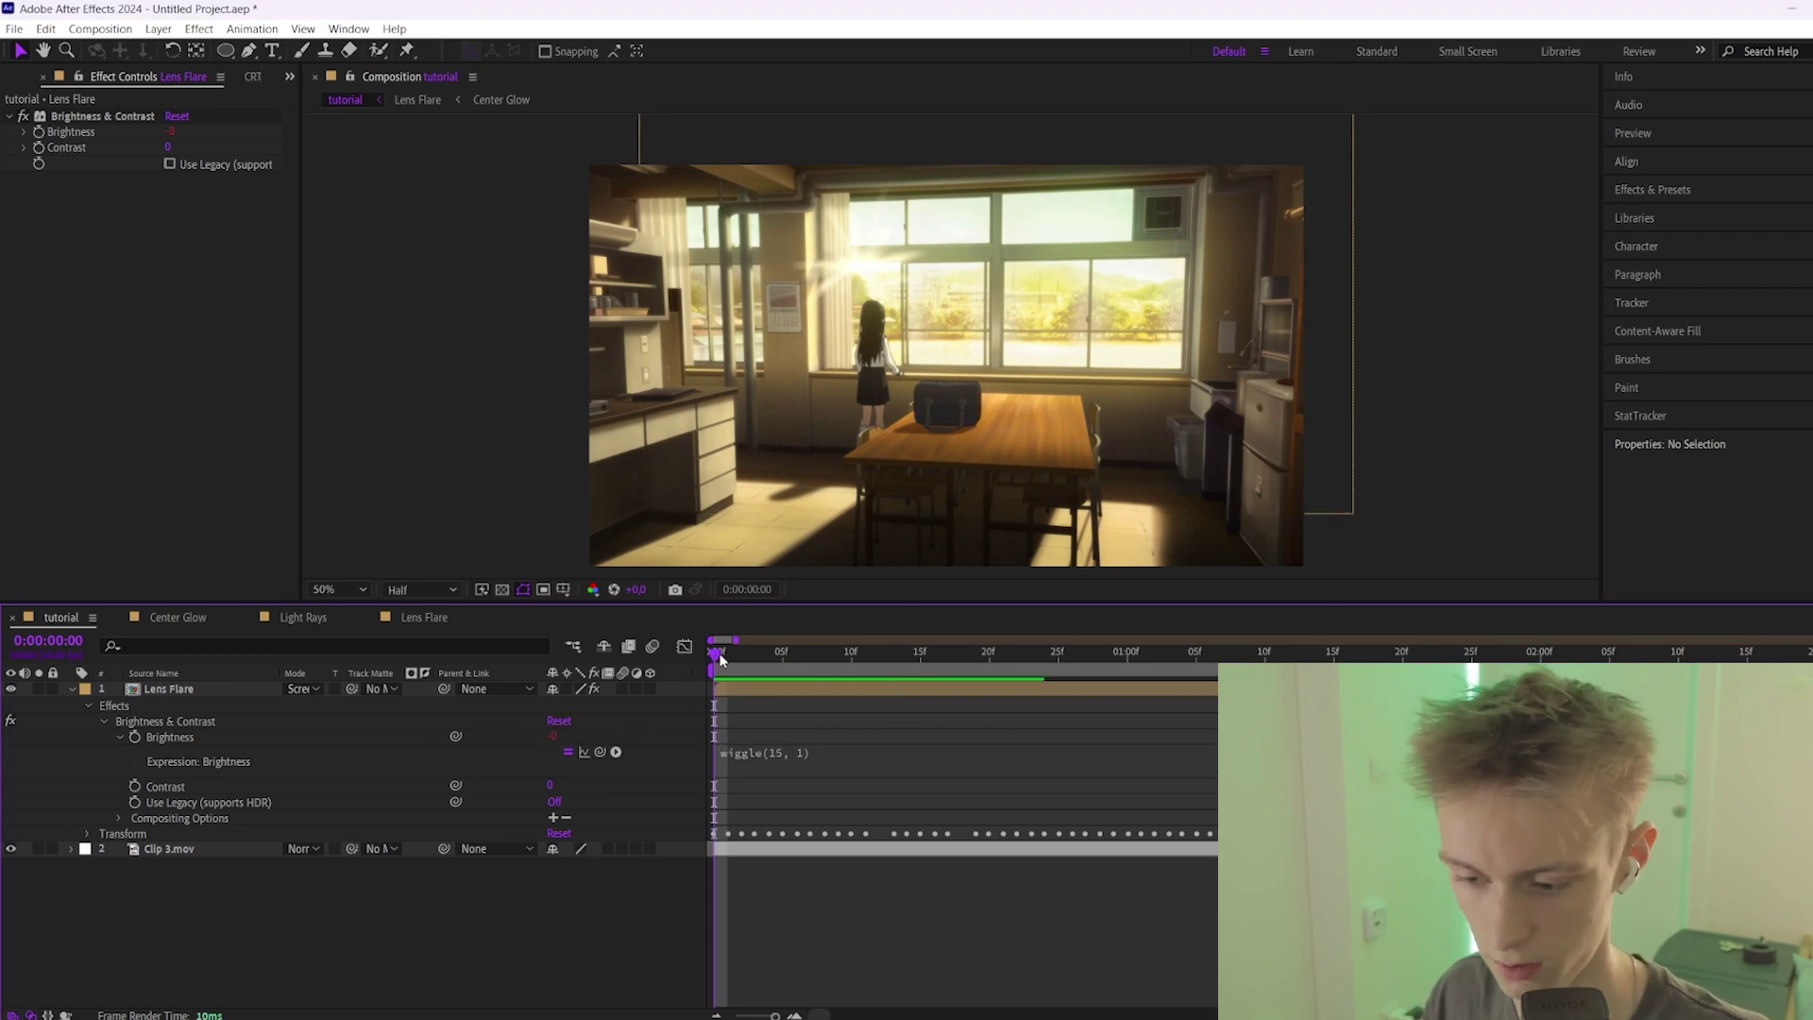
left_click_drag(716, 653, 768, 655)
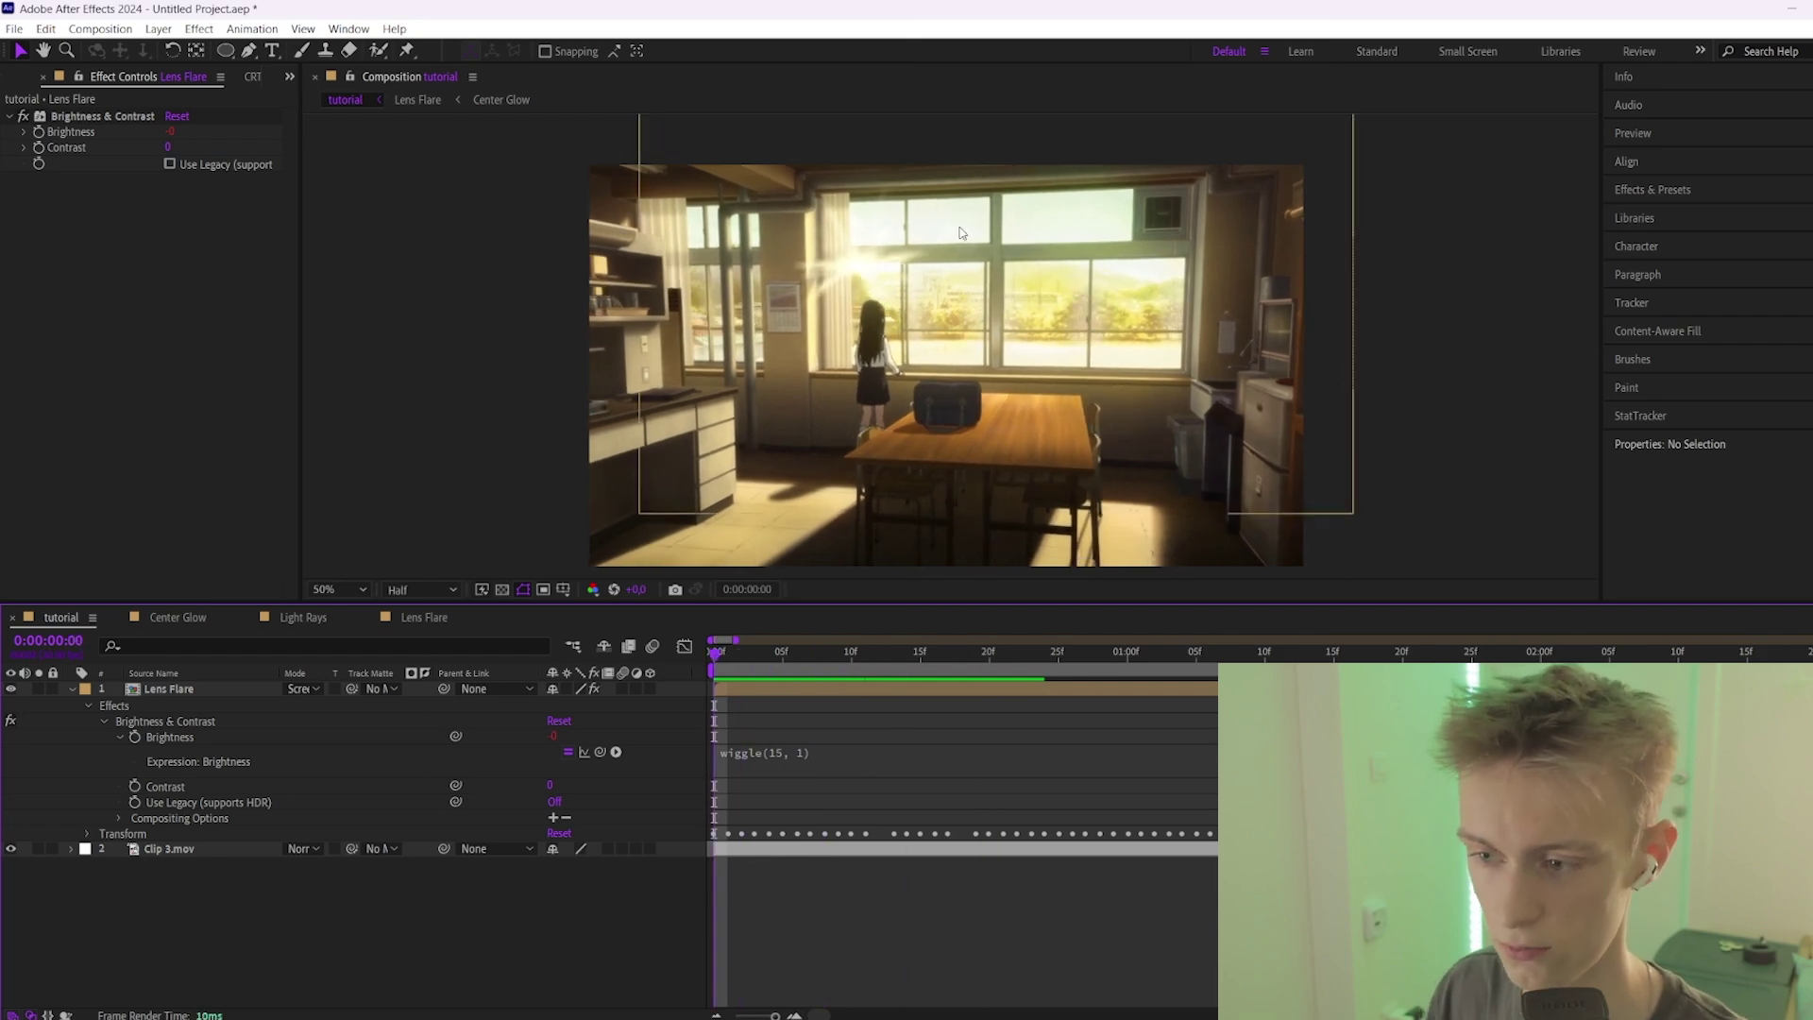
key("Page_Up")
left_click(812, 752)
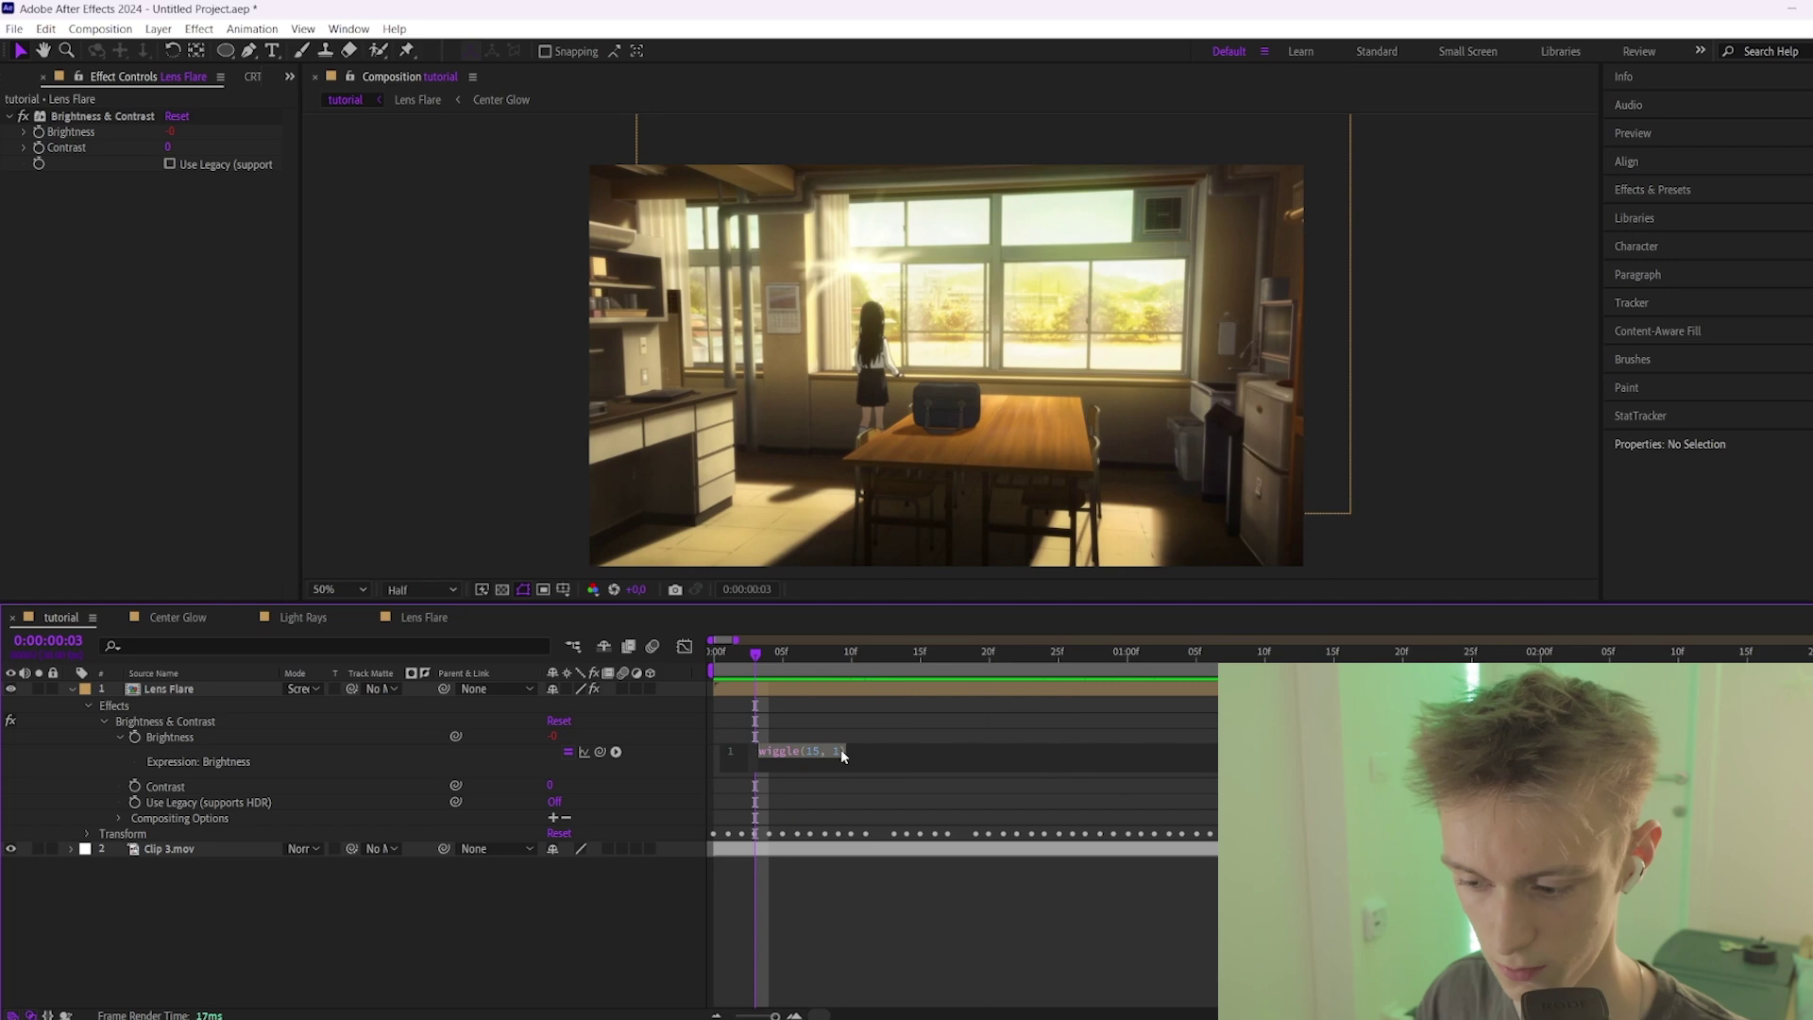
Try wiggle amplitudes of 10 and then 100, previewing each flicker.
left_click(843, 755)
type("0")
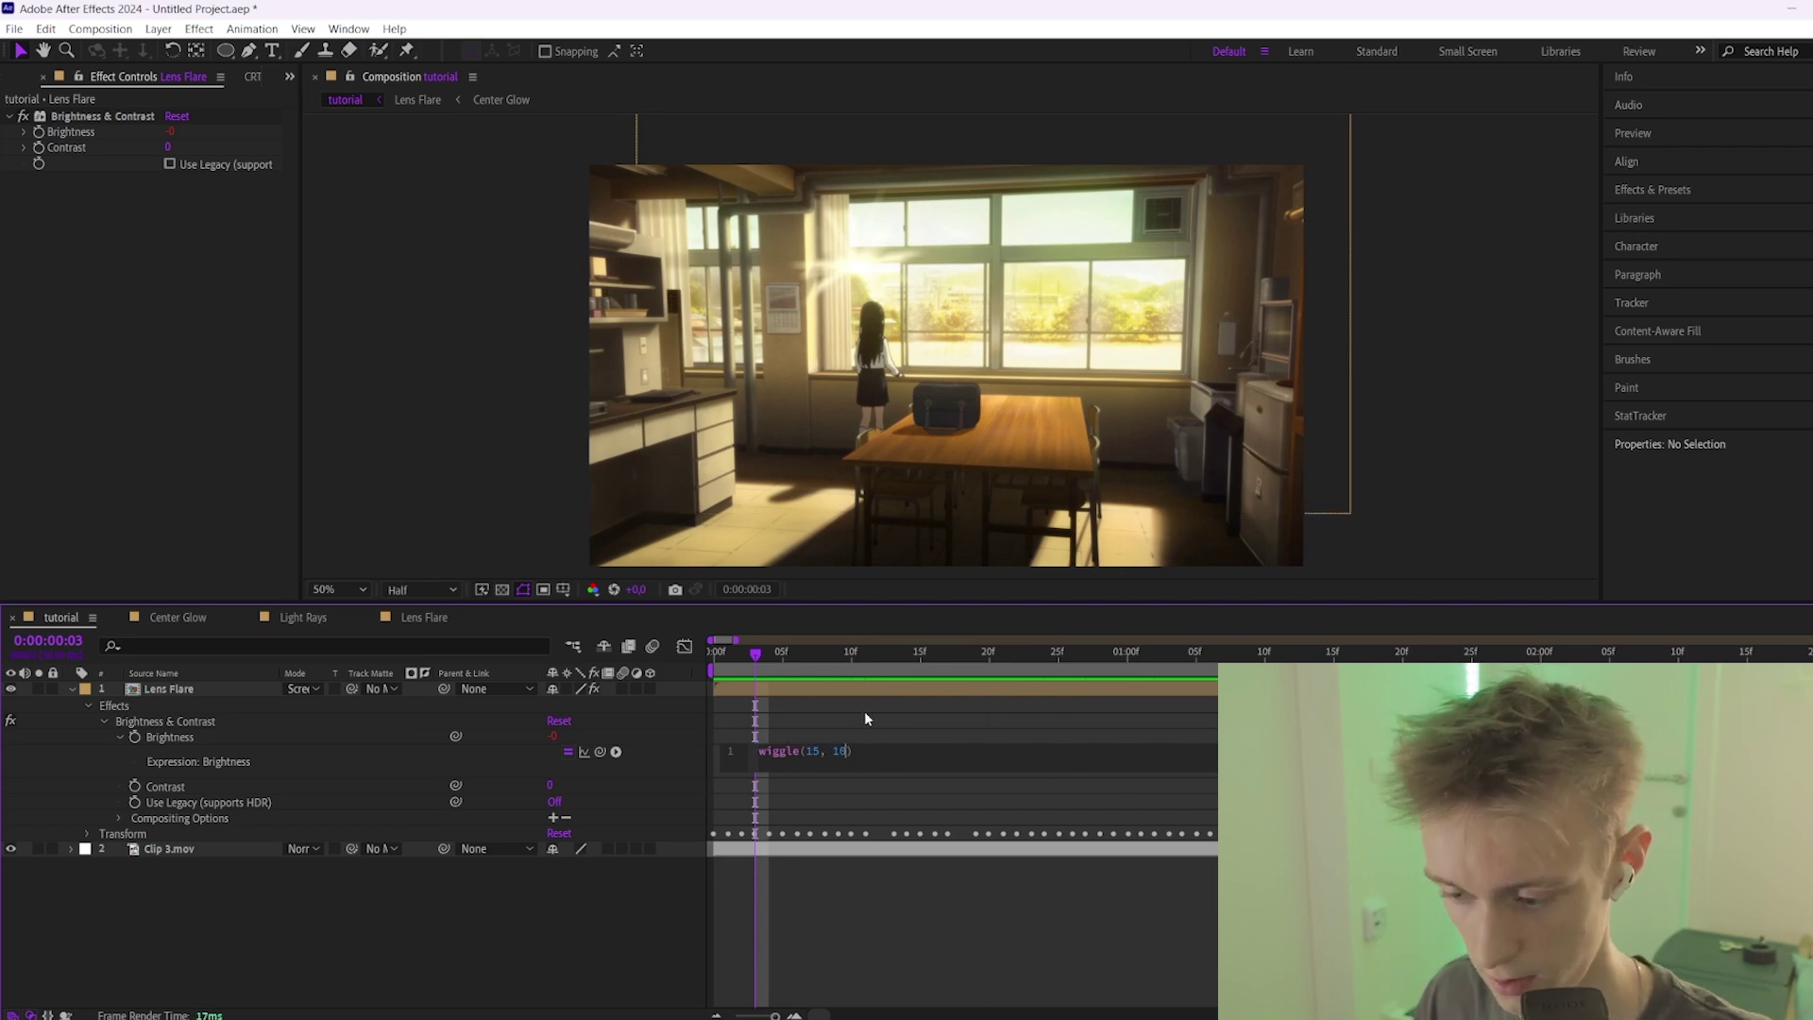
left_click(727, 650)
key("space")
key("space")
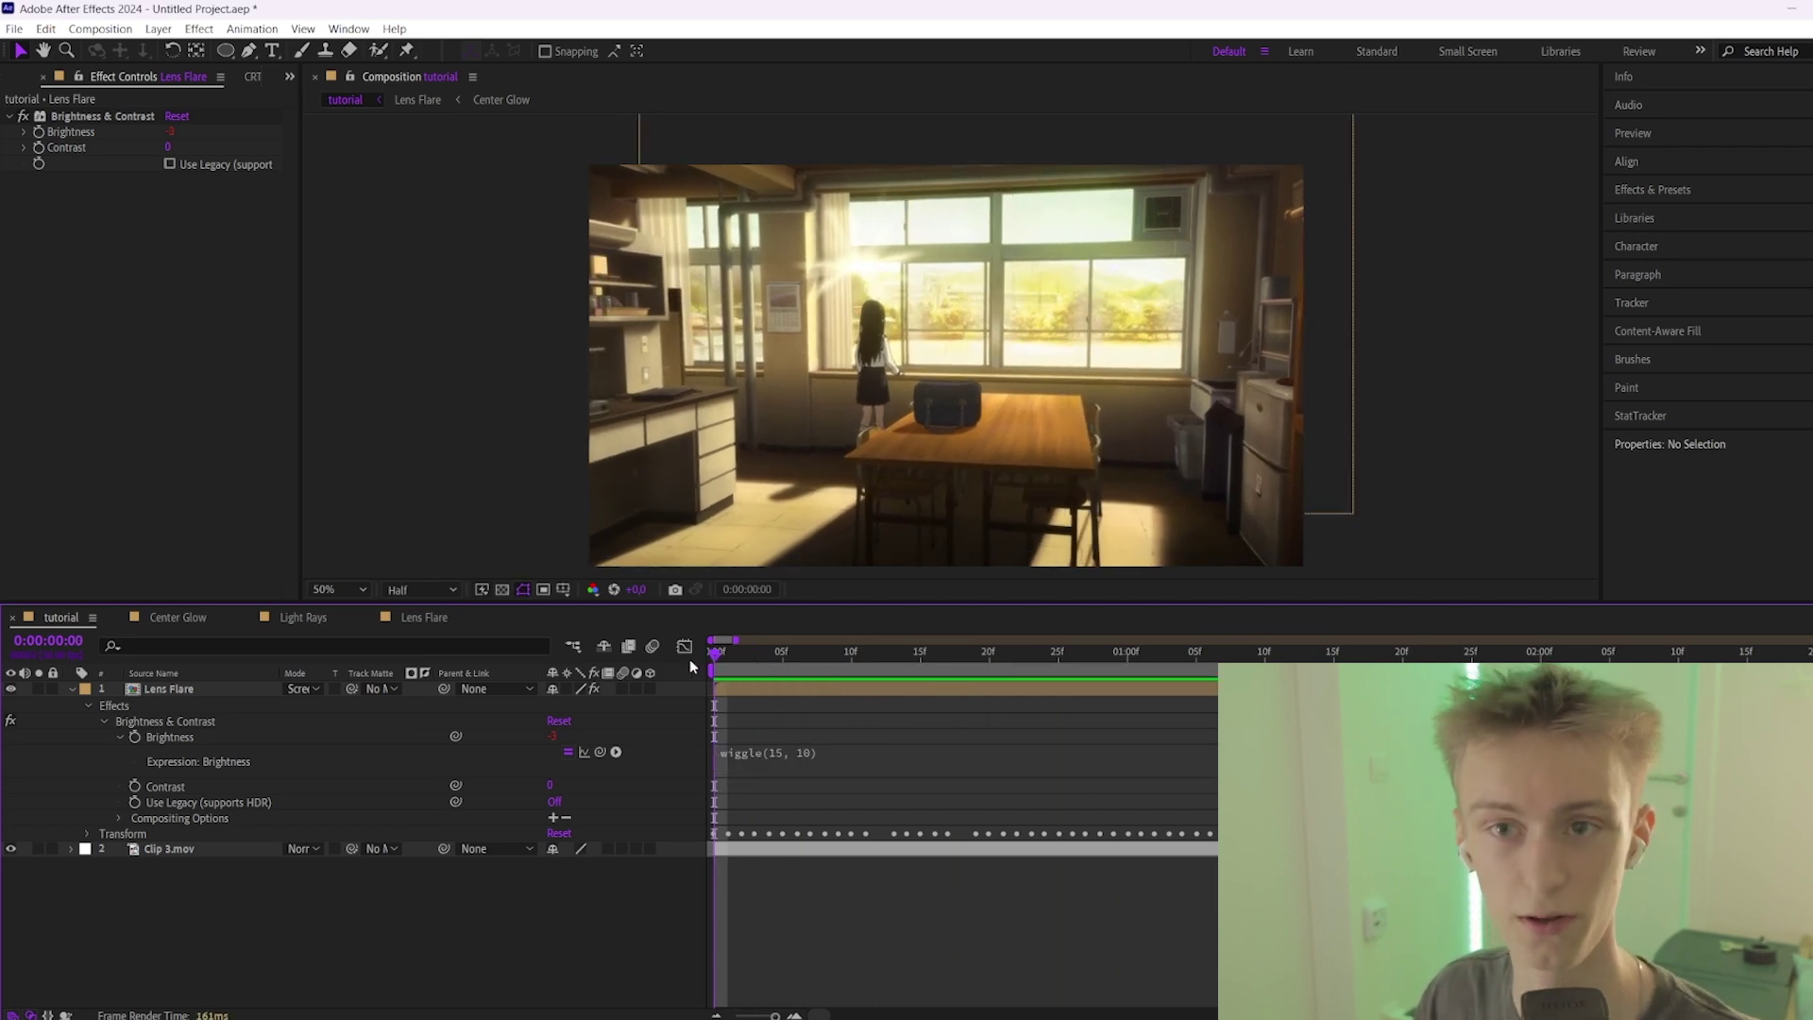
left_click(807, 756)
left_click(983, 746)
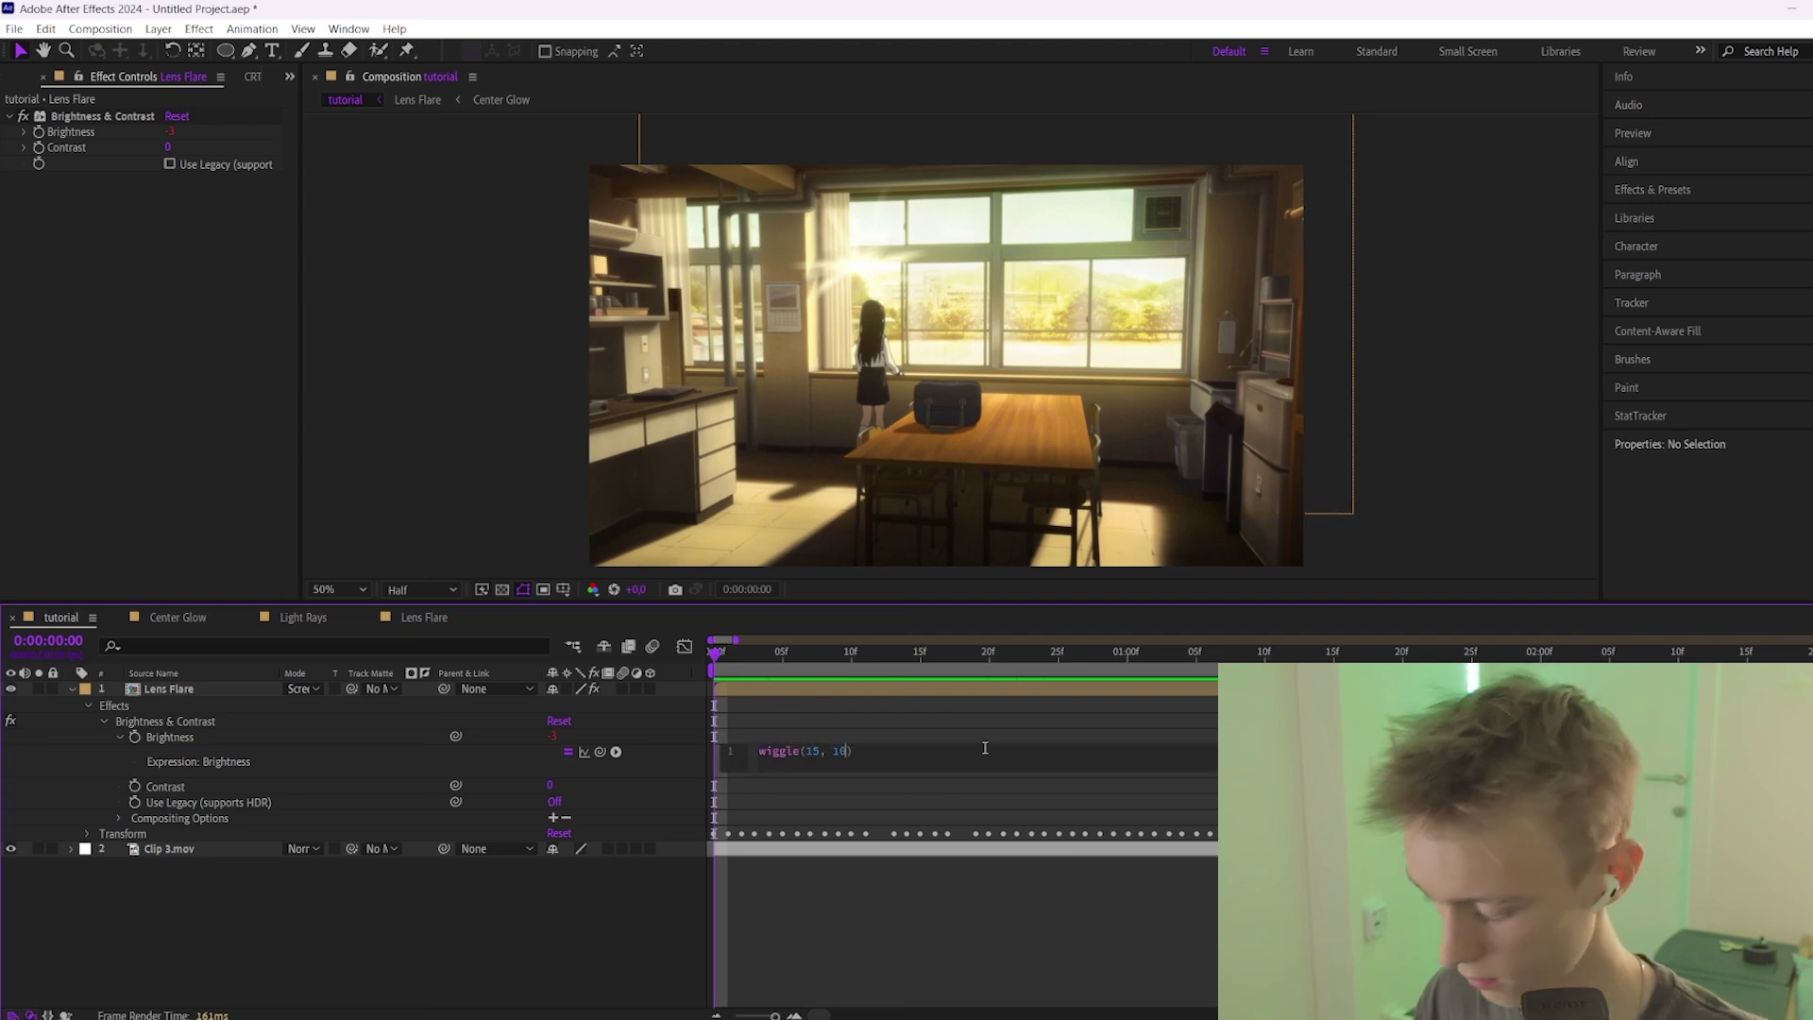
type("0")
left_click(802, 723)
key("space")
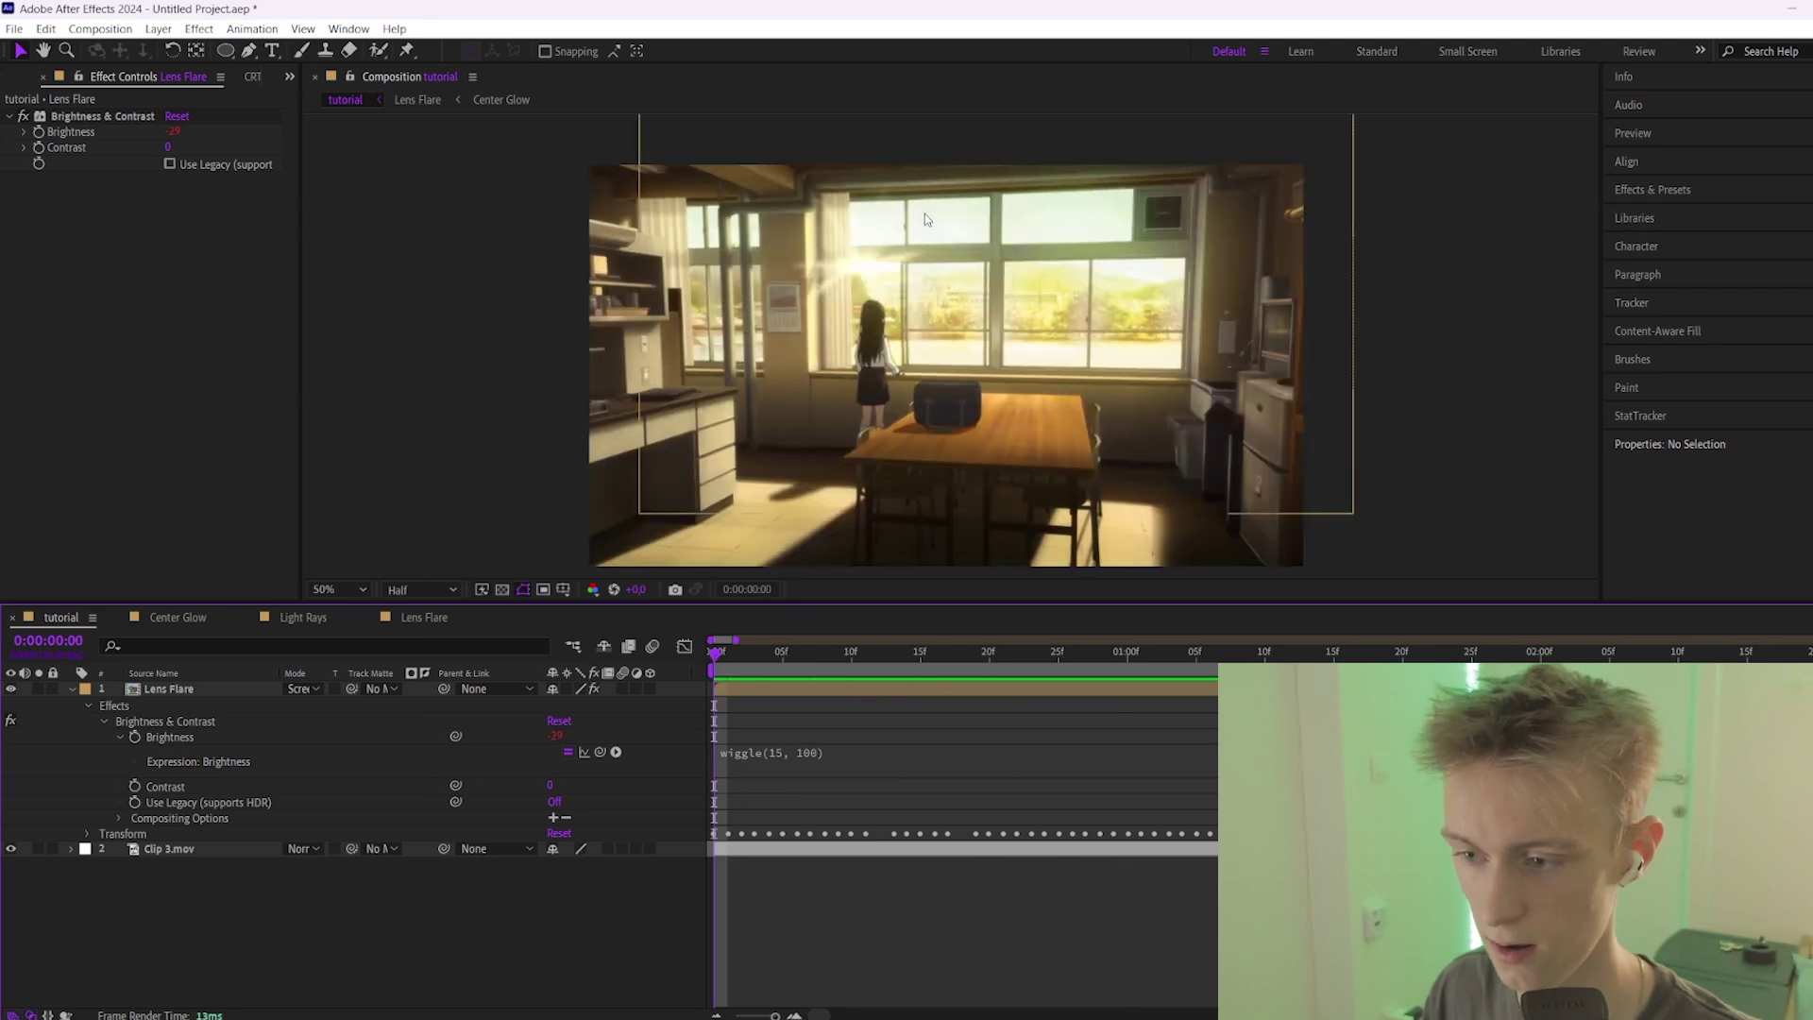
key("space")
Try a wiggle frequency of 90 as wiggle(90, 100) and preview it.
left_click(816, 752)
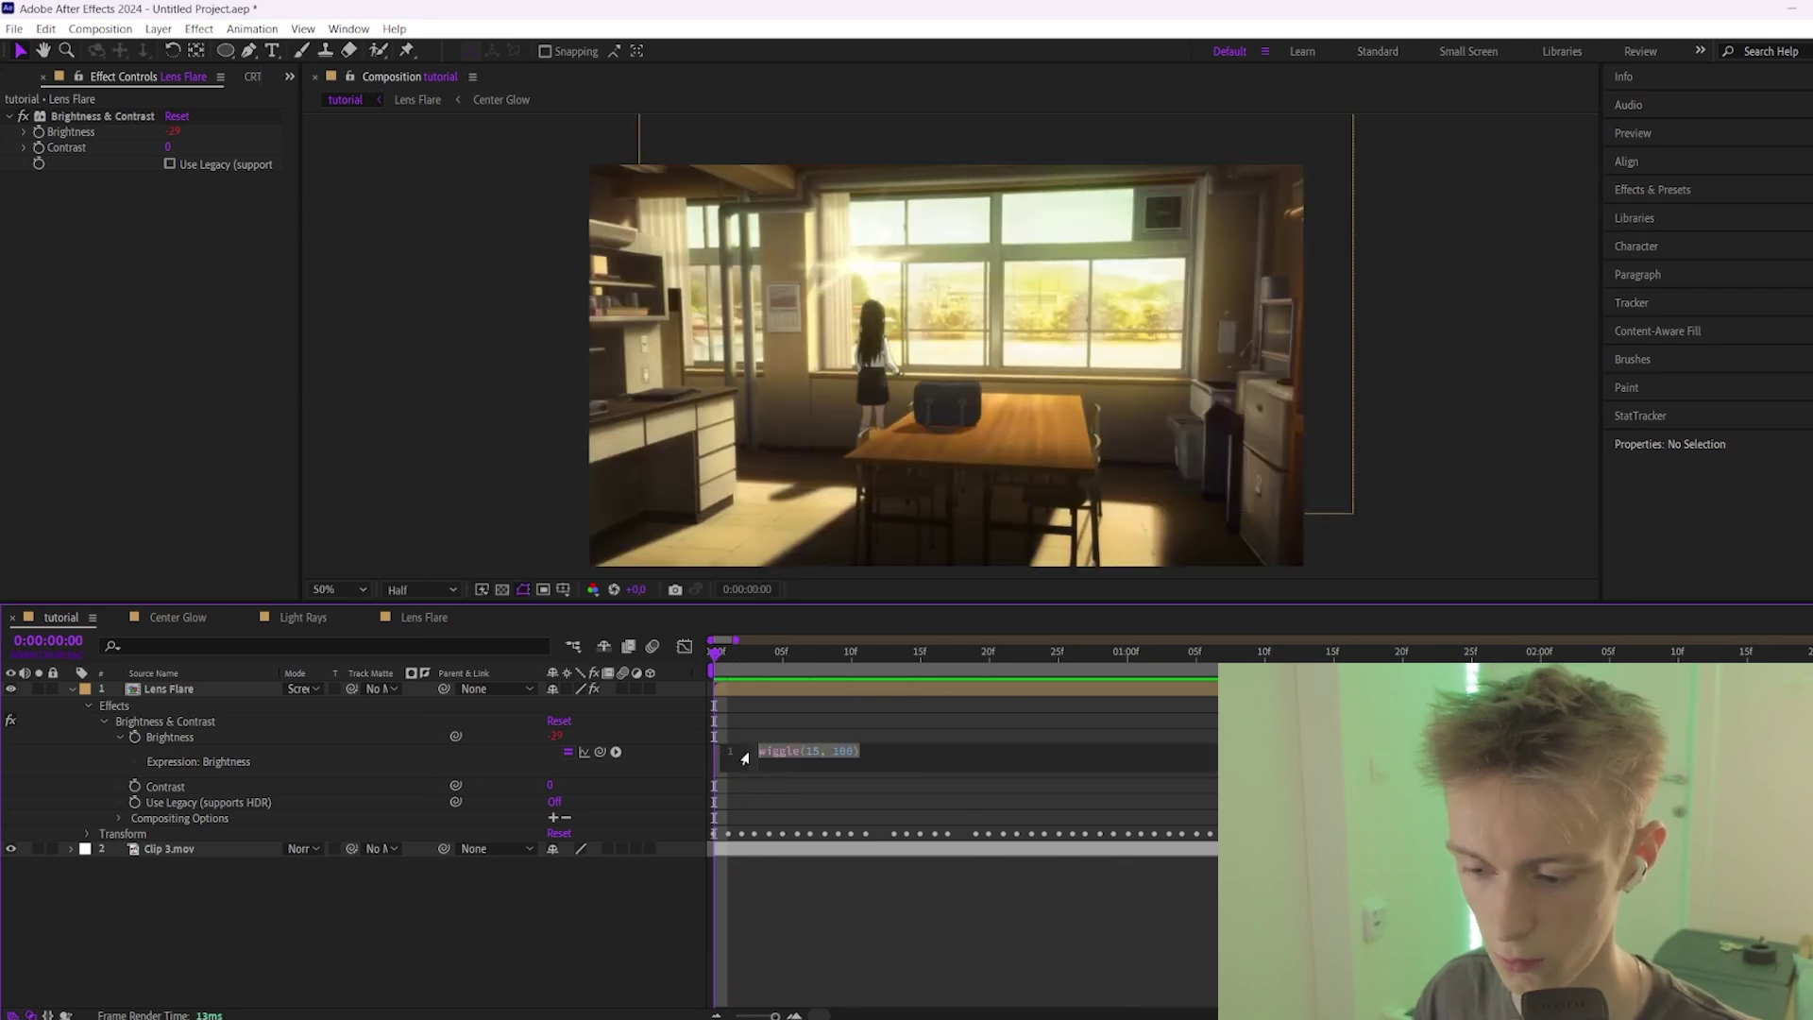
left_click(821, 753)
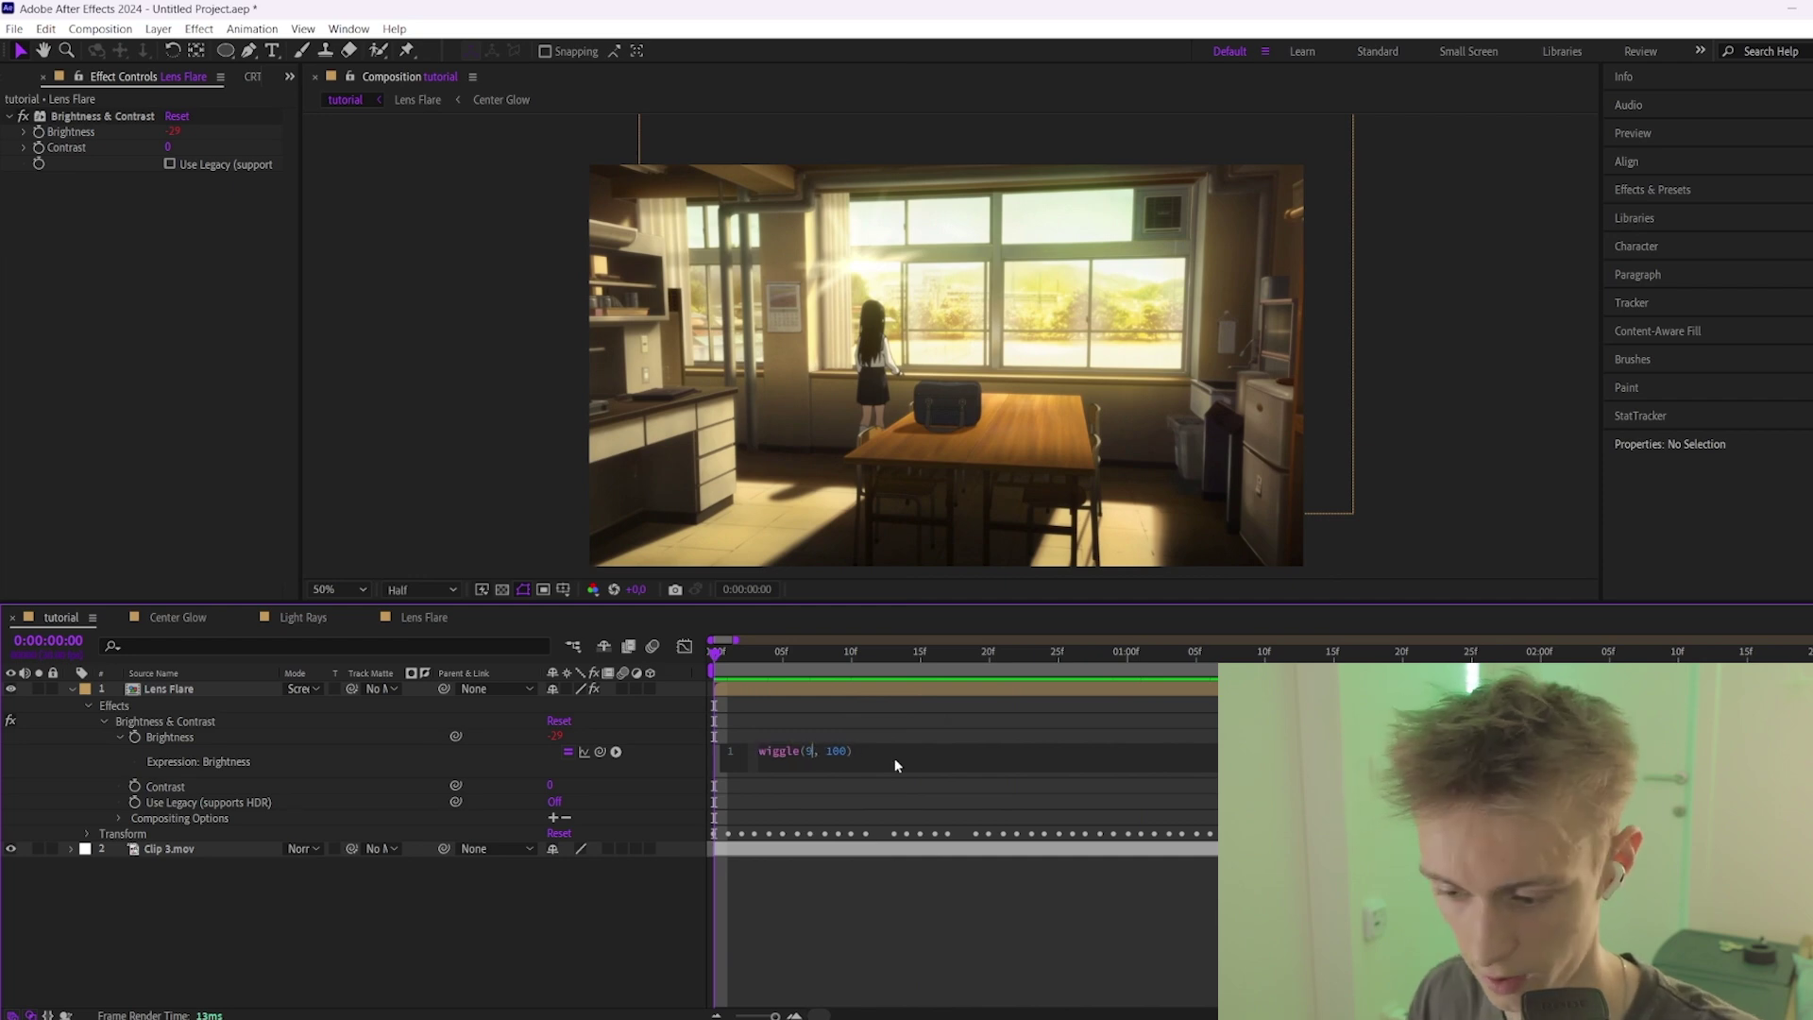
key("BackSpace")
key("BackSpace")
type("90")
left_click(847, 280)
key("space")
Settle the Brightness expression on wiggle(15, 40).
left_click(818, 750)
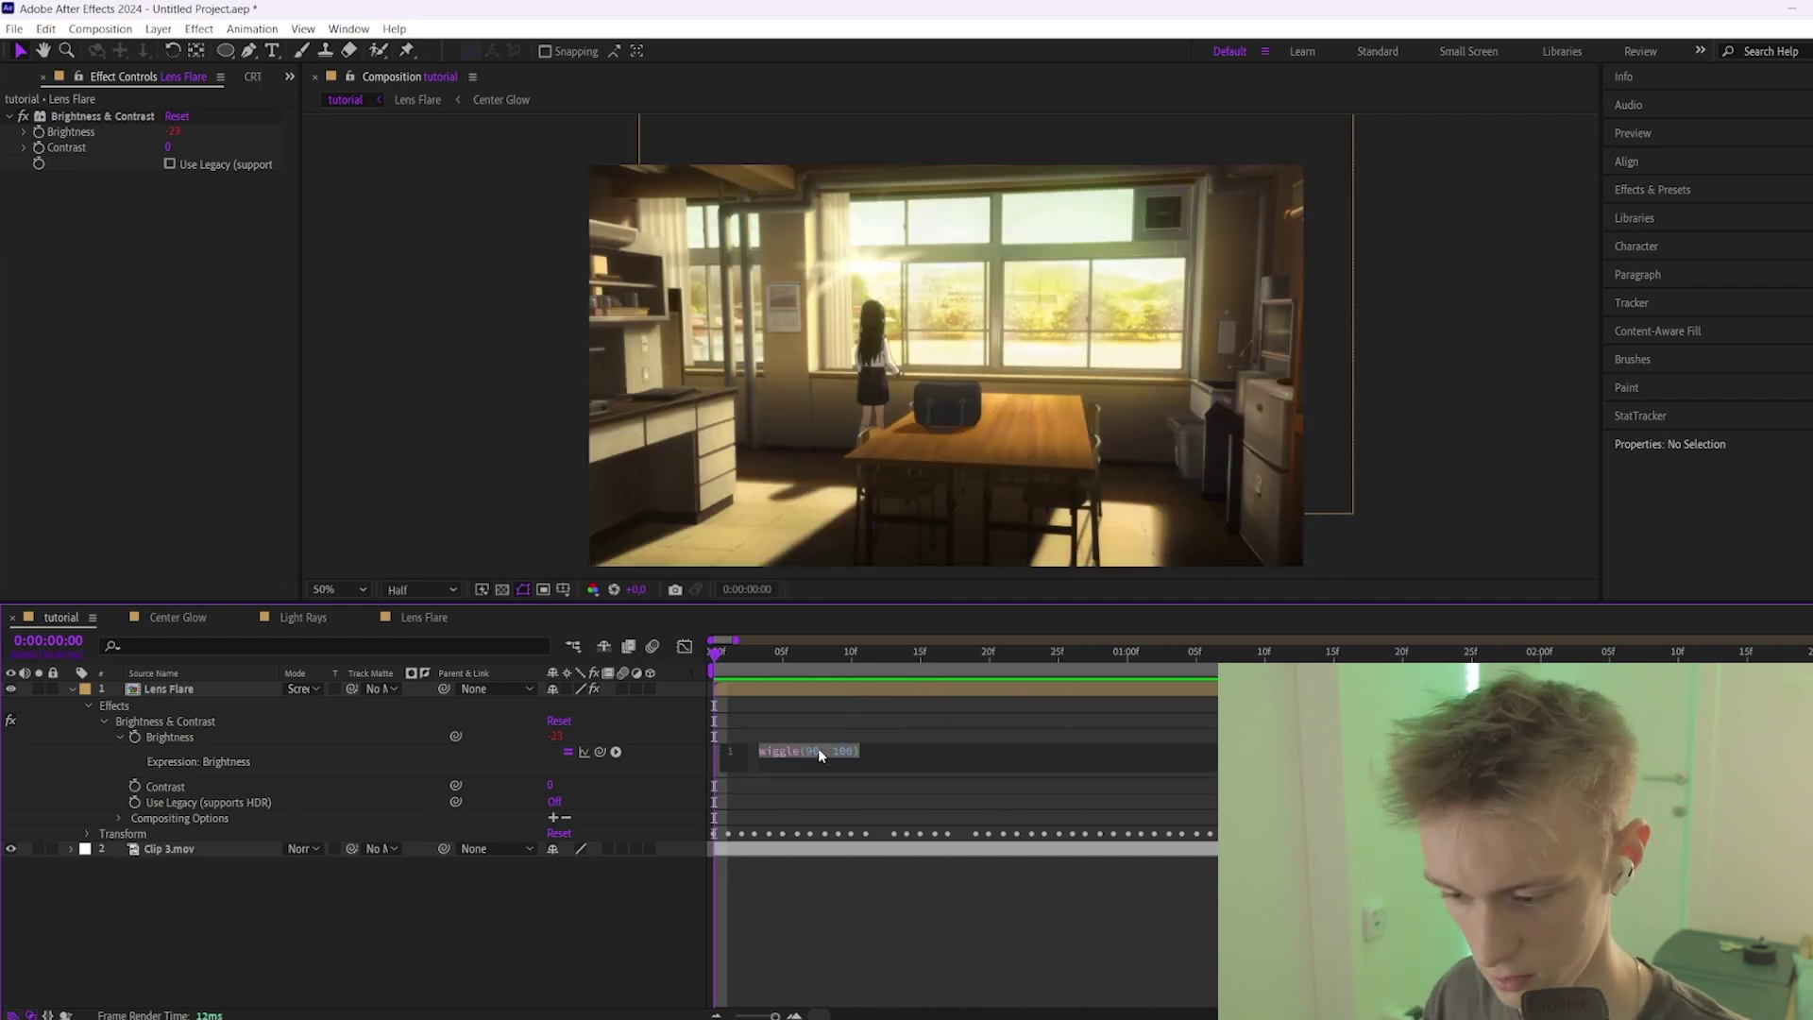
left_click(818, 750)
key("BackSpace")
key("BackSpace")
type("15")
left_click(818, 751)
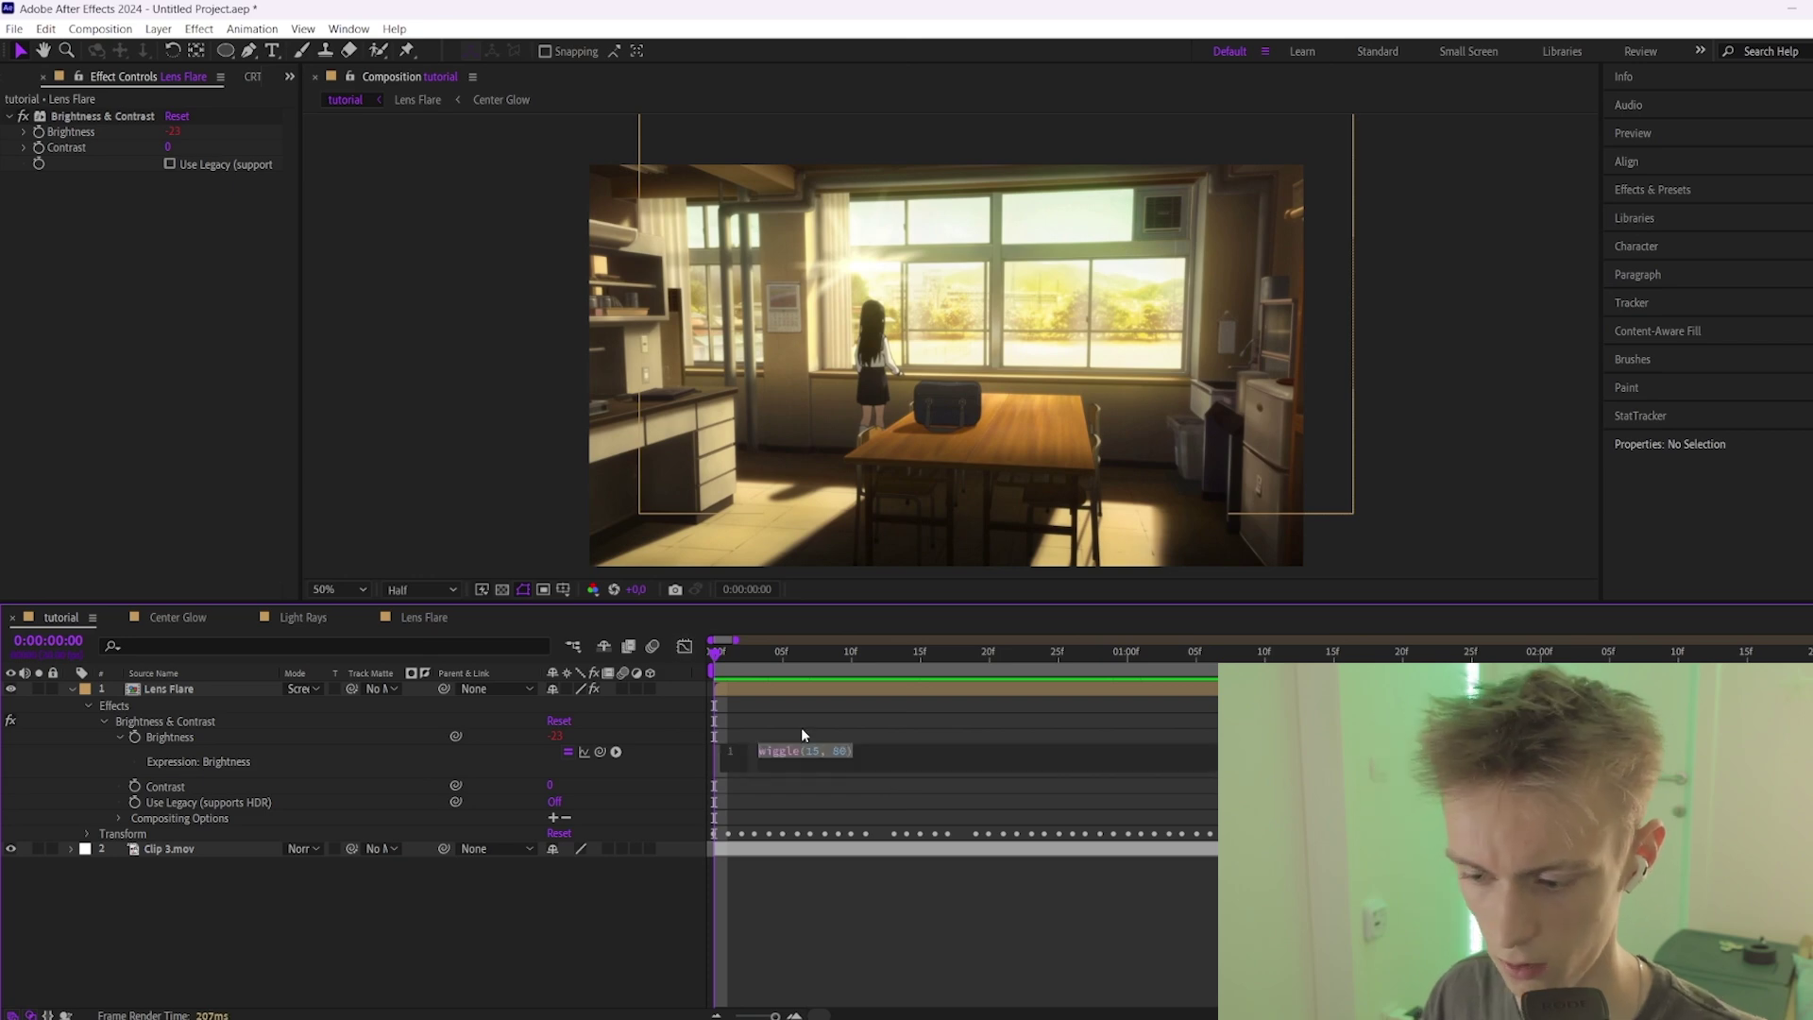
left_click(848, 751)
key("BackSpace")
key("BackSpace")
key("BackSpace")
type("80")
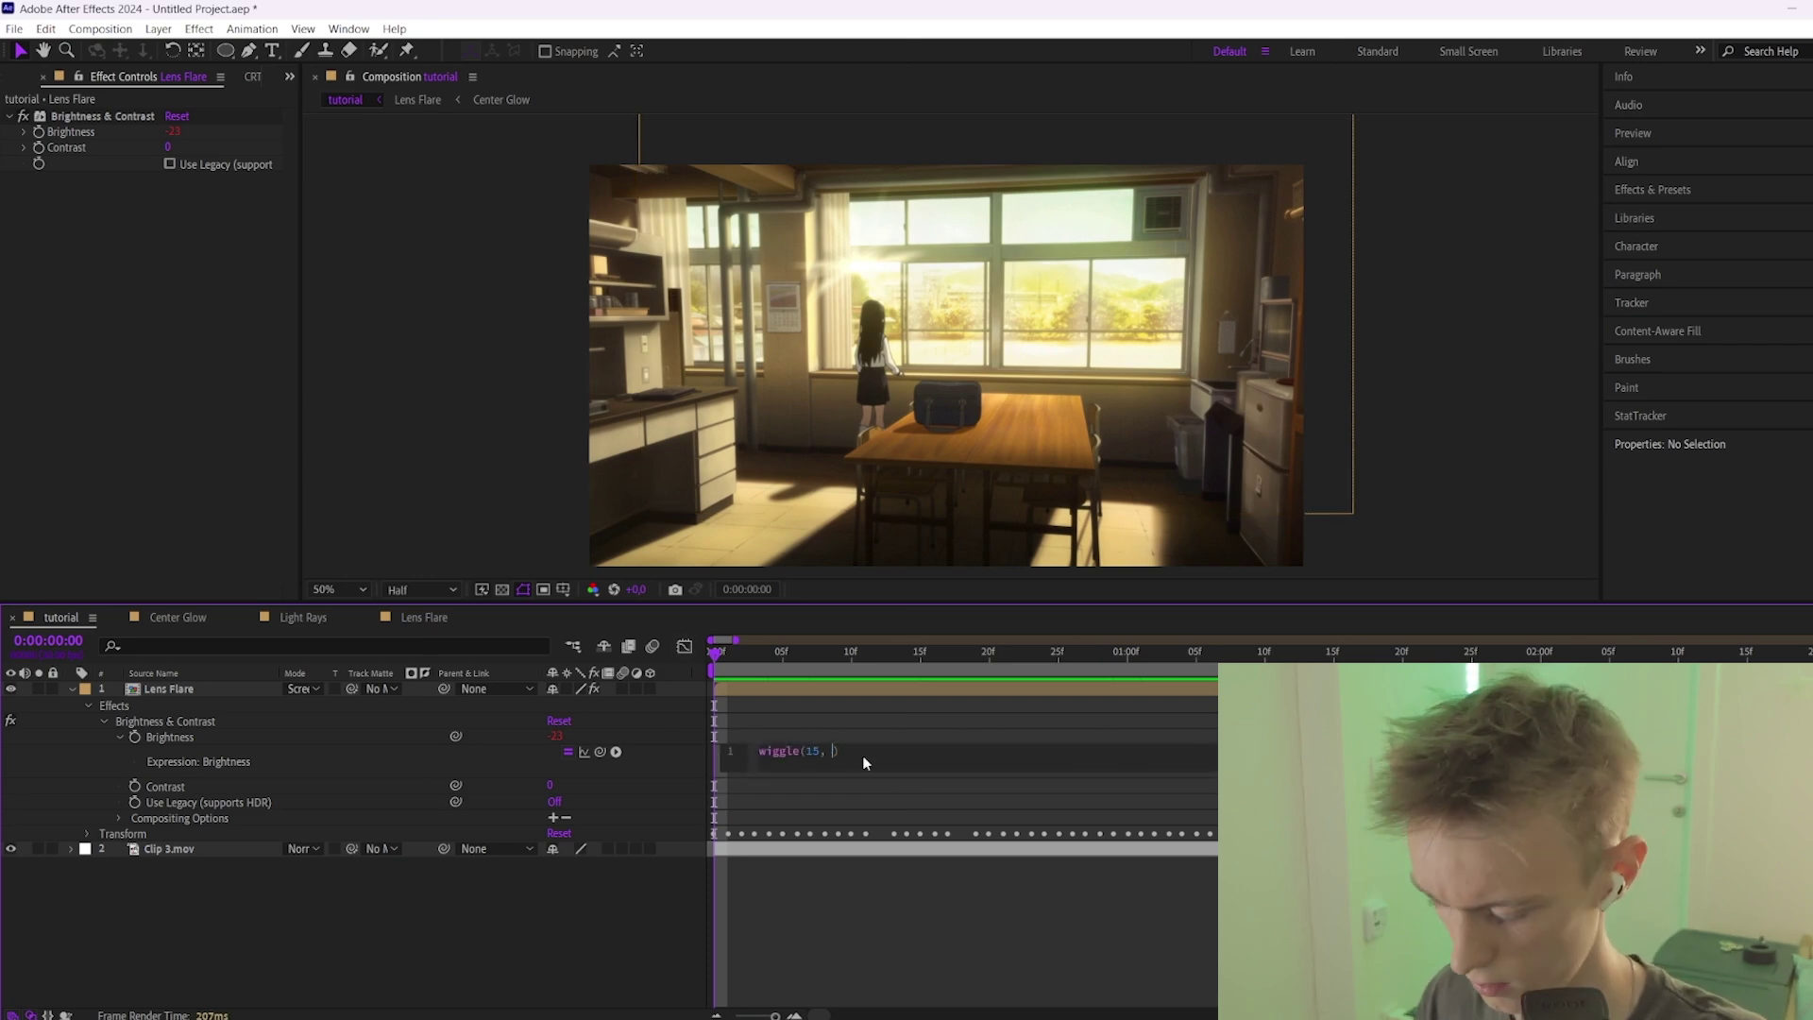
type("40")
left_click(865, 597)
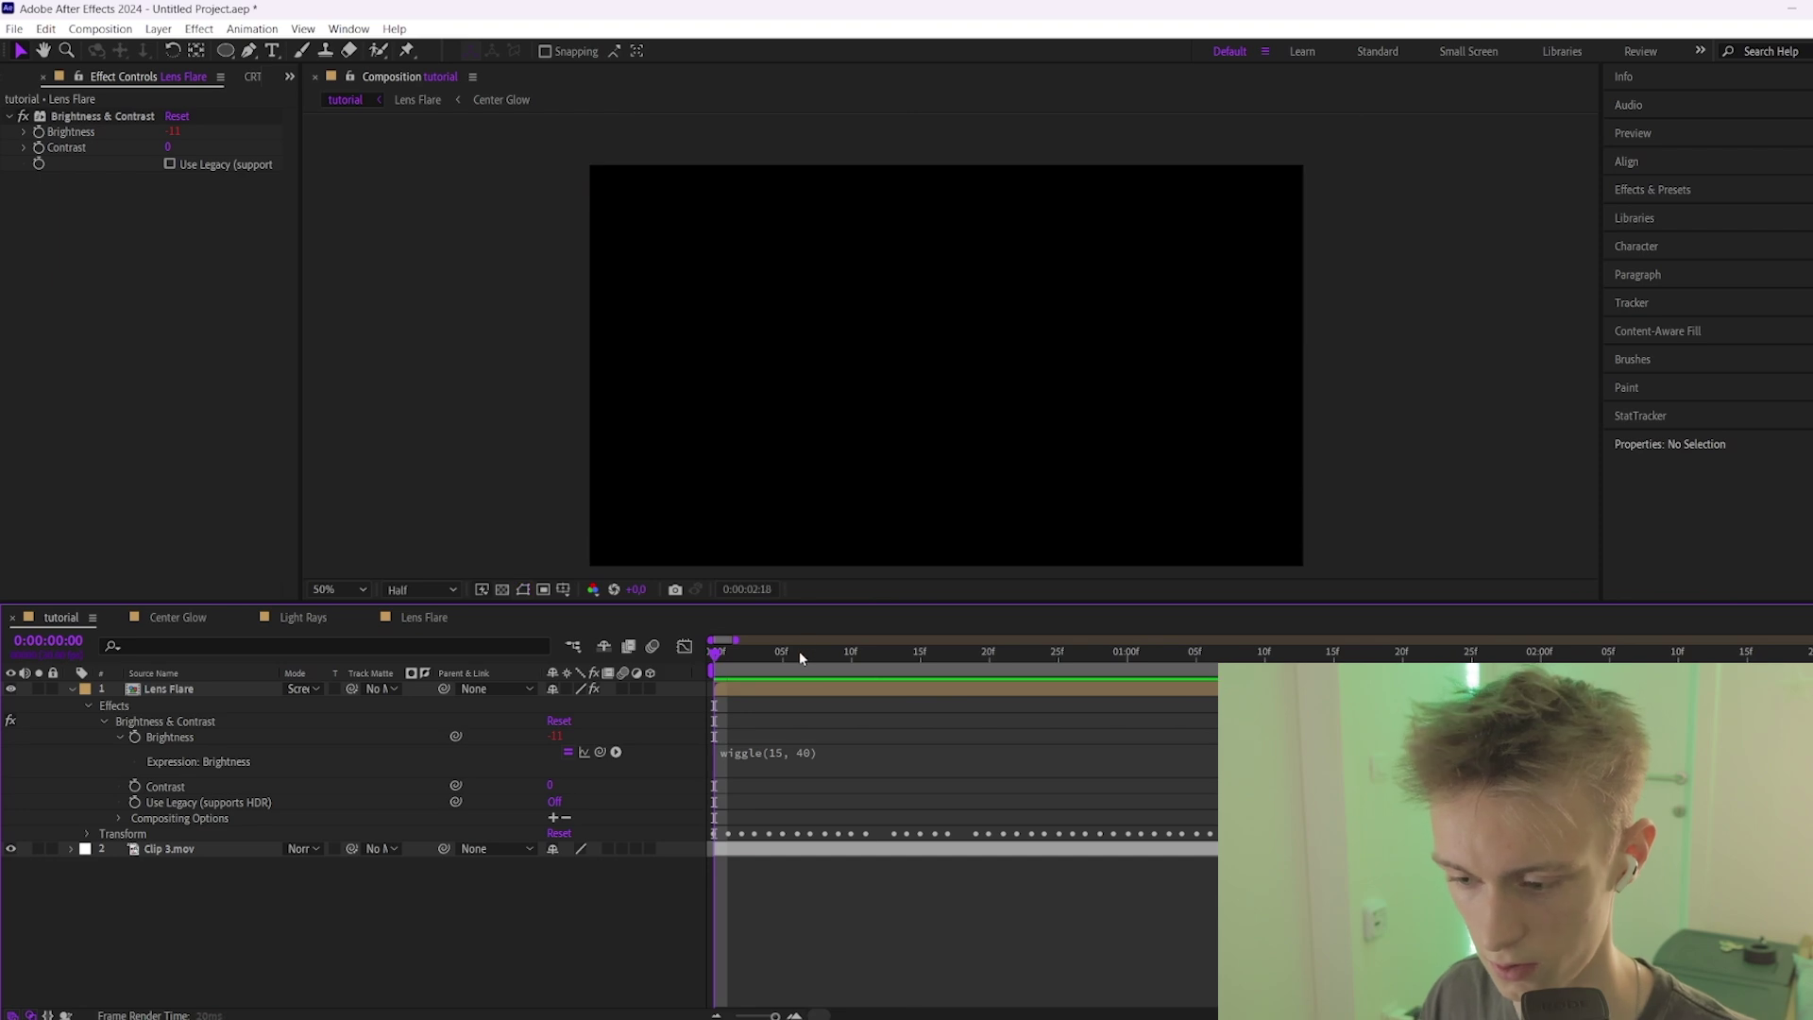
Collapse the Lens Flare layer's properties, scrub to frame 12, and open the effect search.
key("u")
left_click(741, 694)
left_click_drag(738, 654, 976, 657)
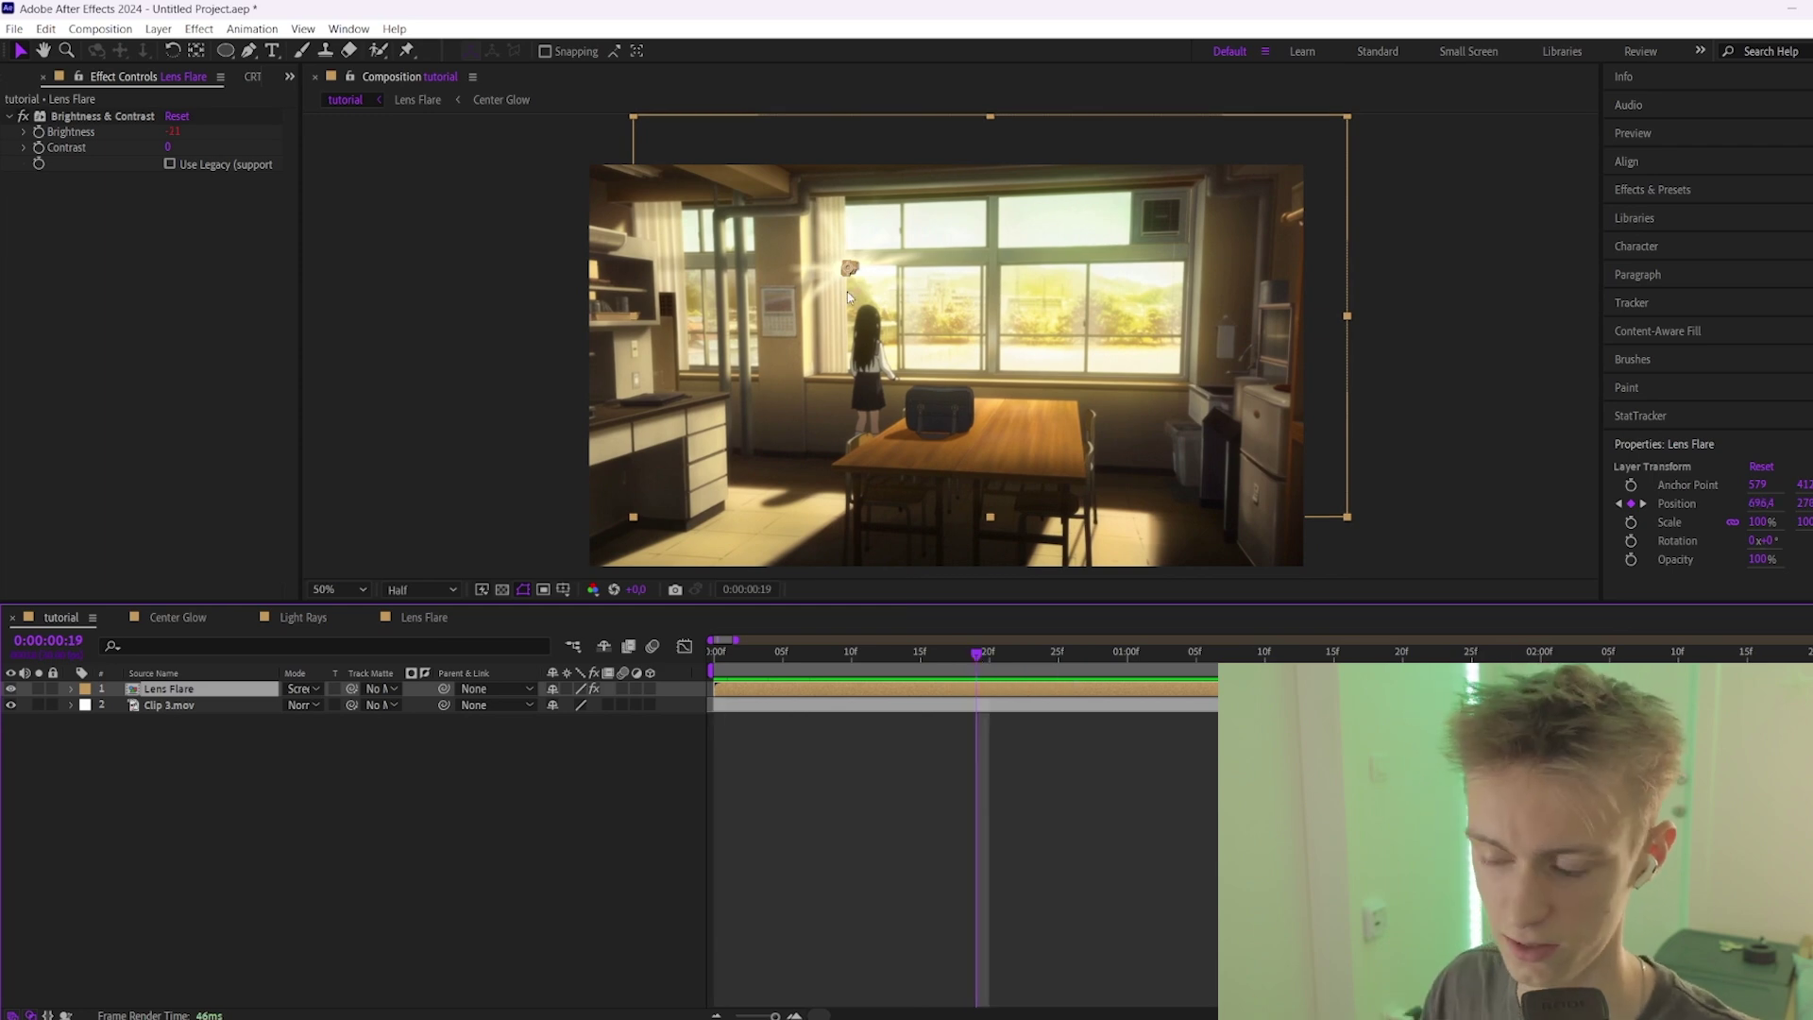
left_click_drag(946, 650, 865, 651)
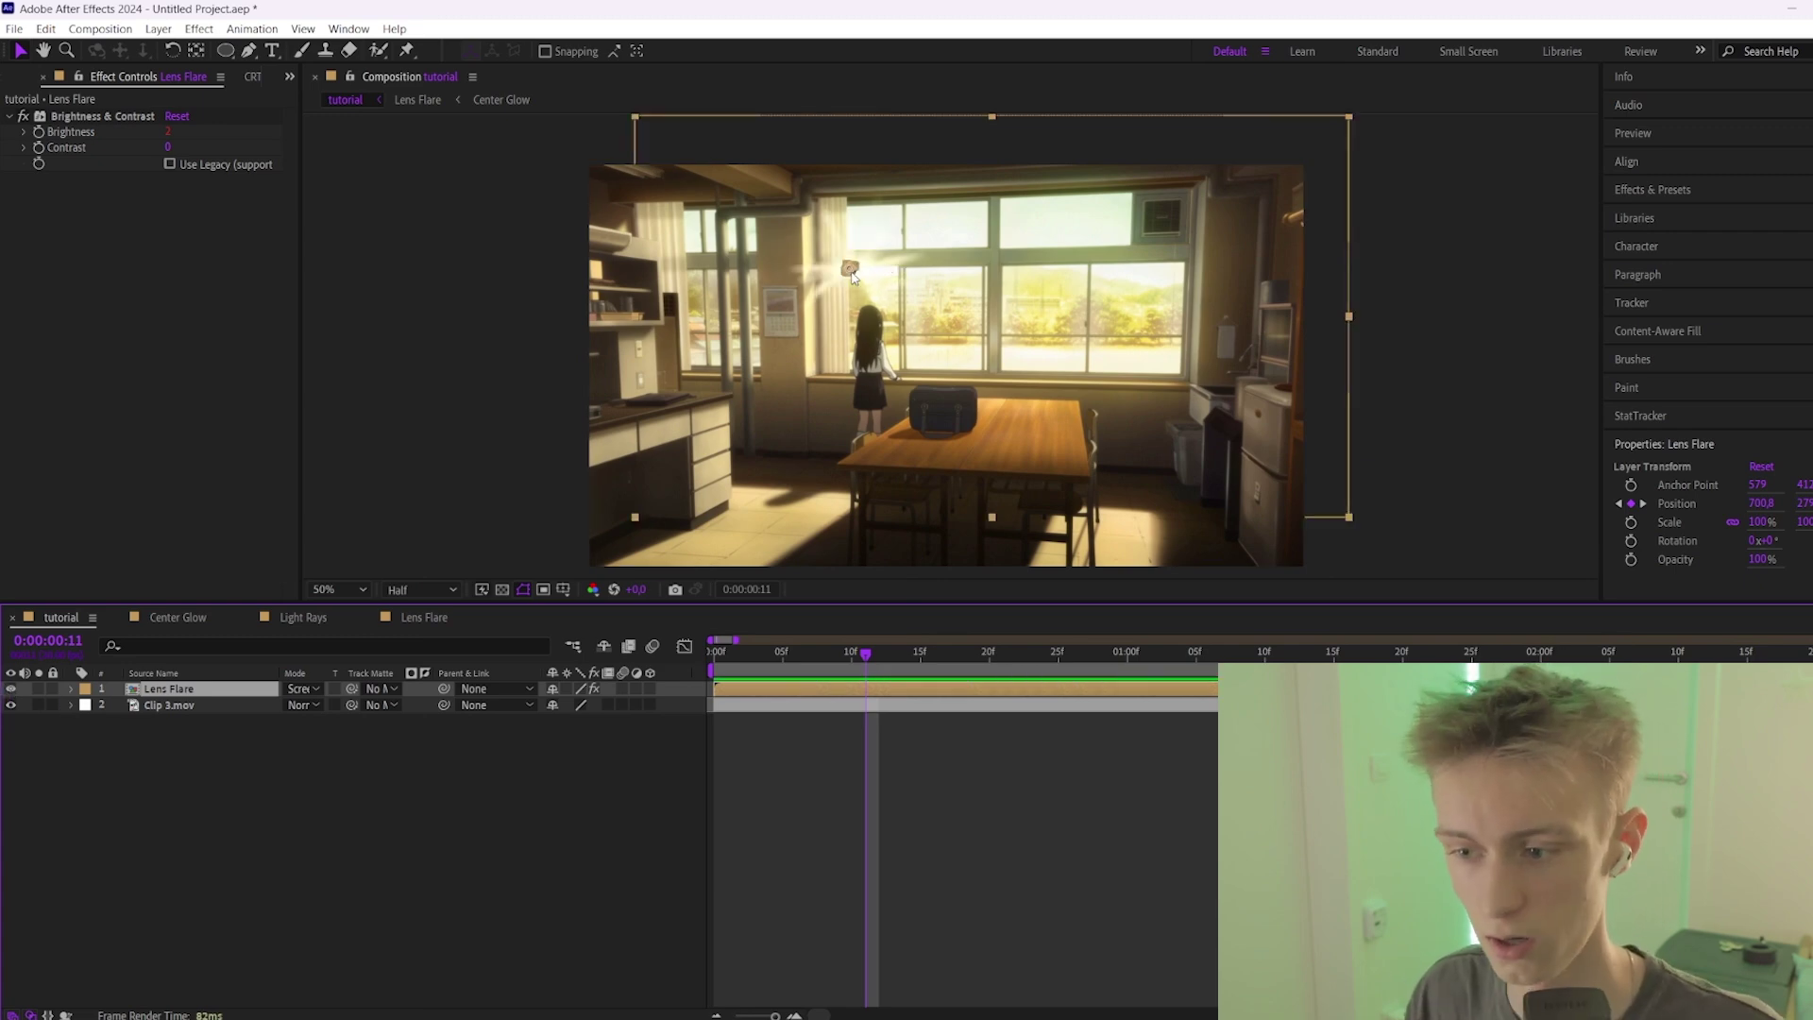
left_click(879, 650)
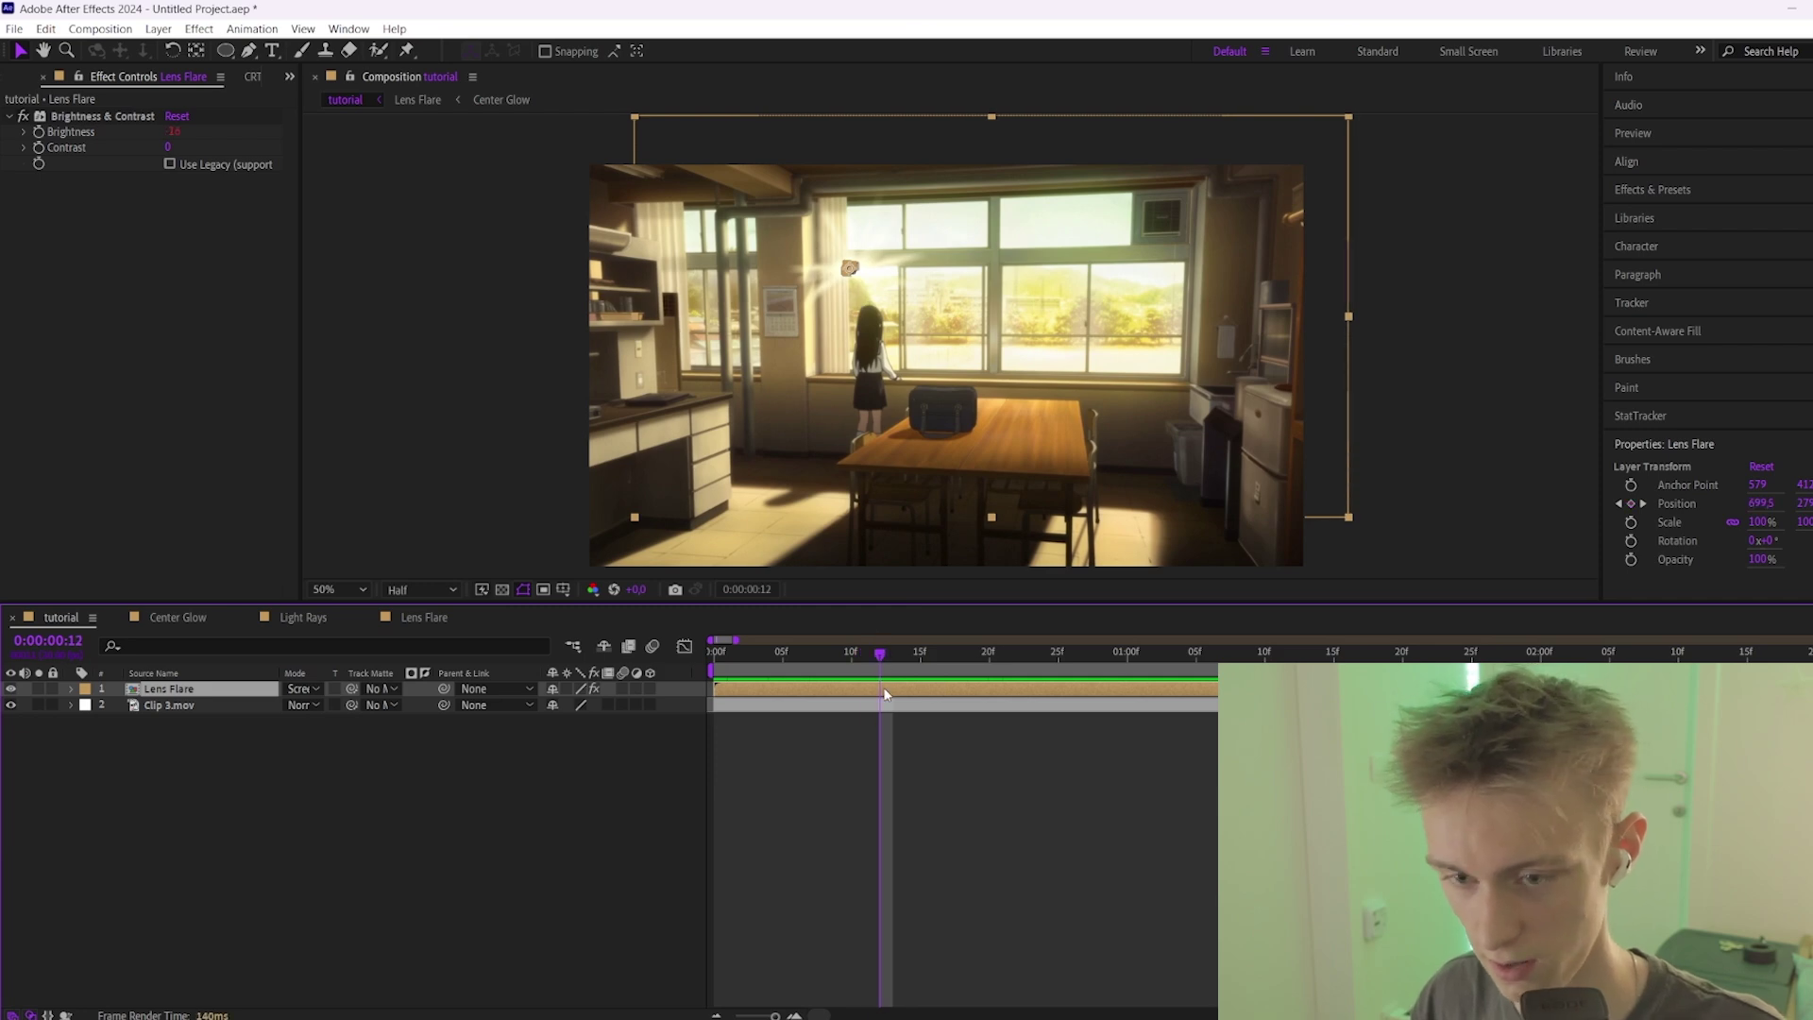
key("ctrl+space")
Apply Glow to Lens Flare with Threshold 0, Alpha Channel basis, Radius 820 and Intensity 1.5.
type("glow")
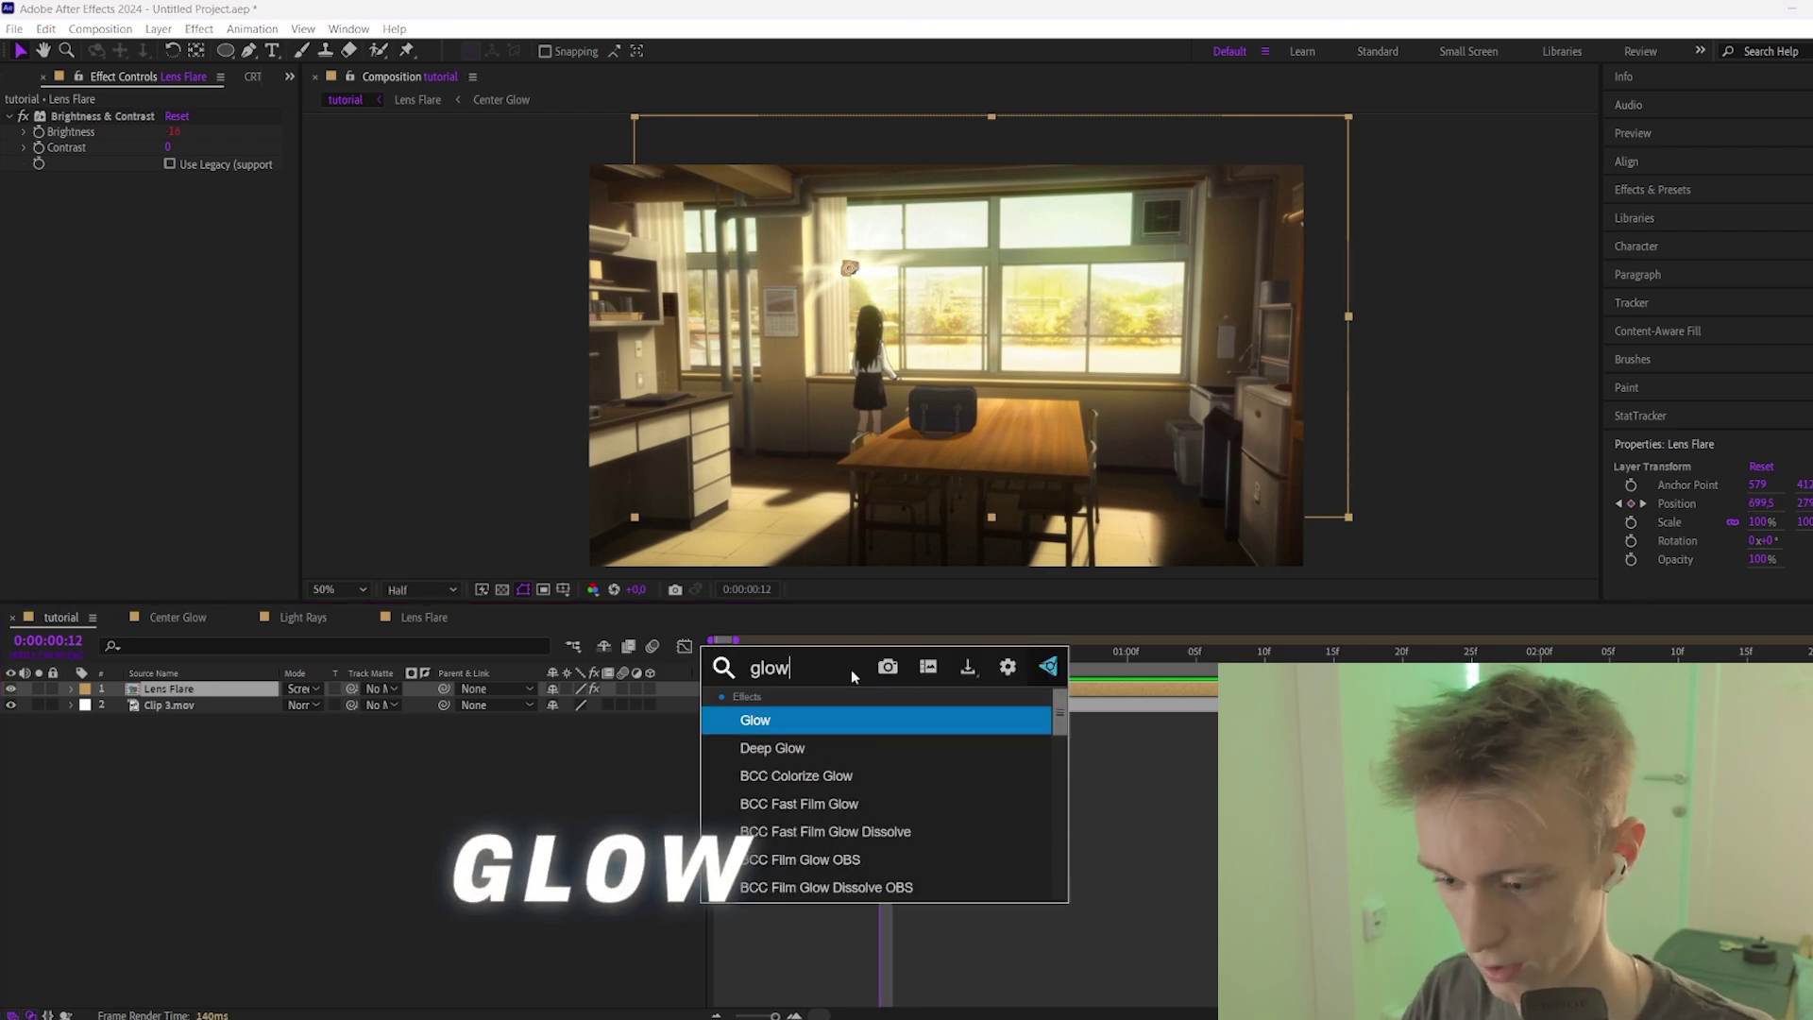
key("Return")
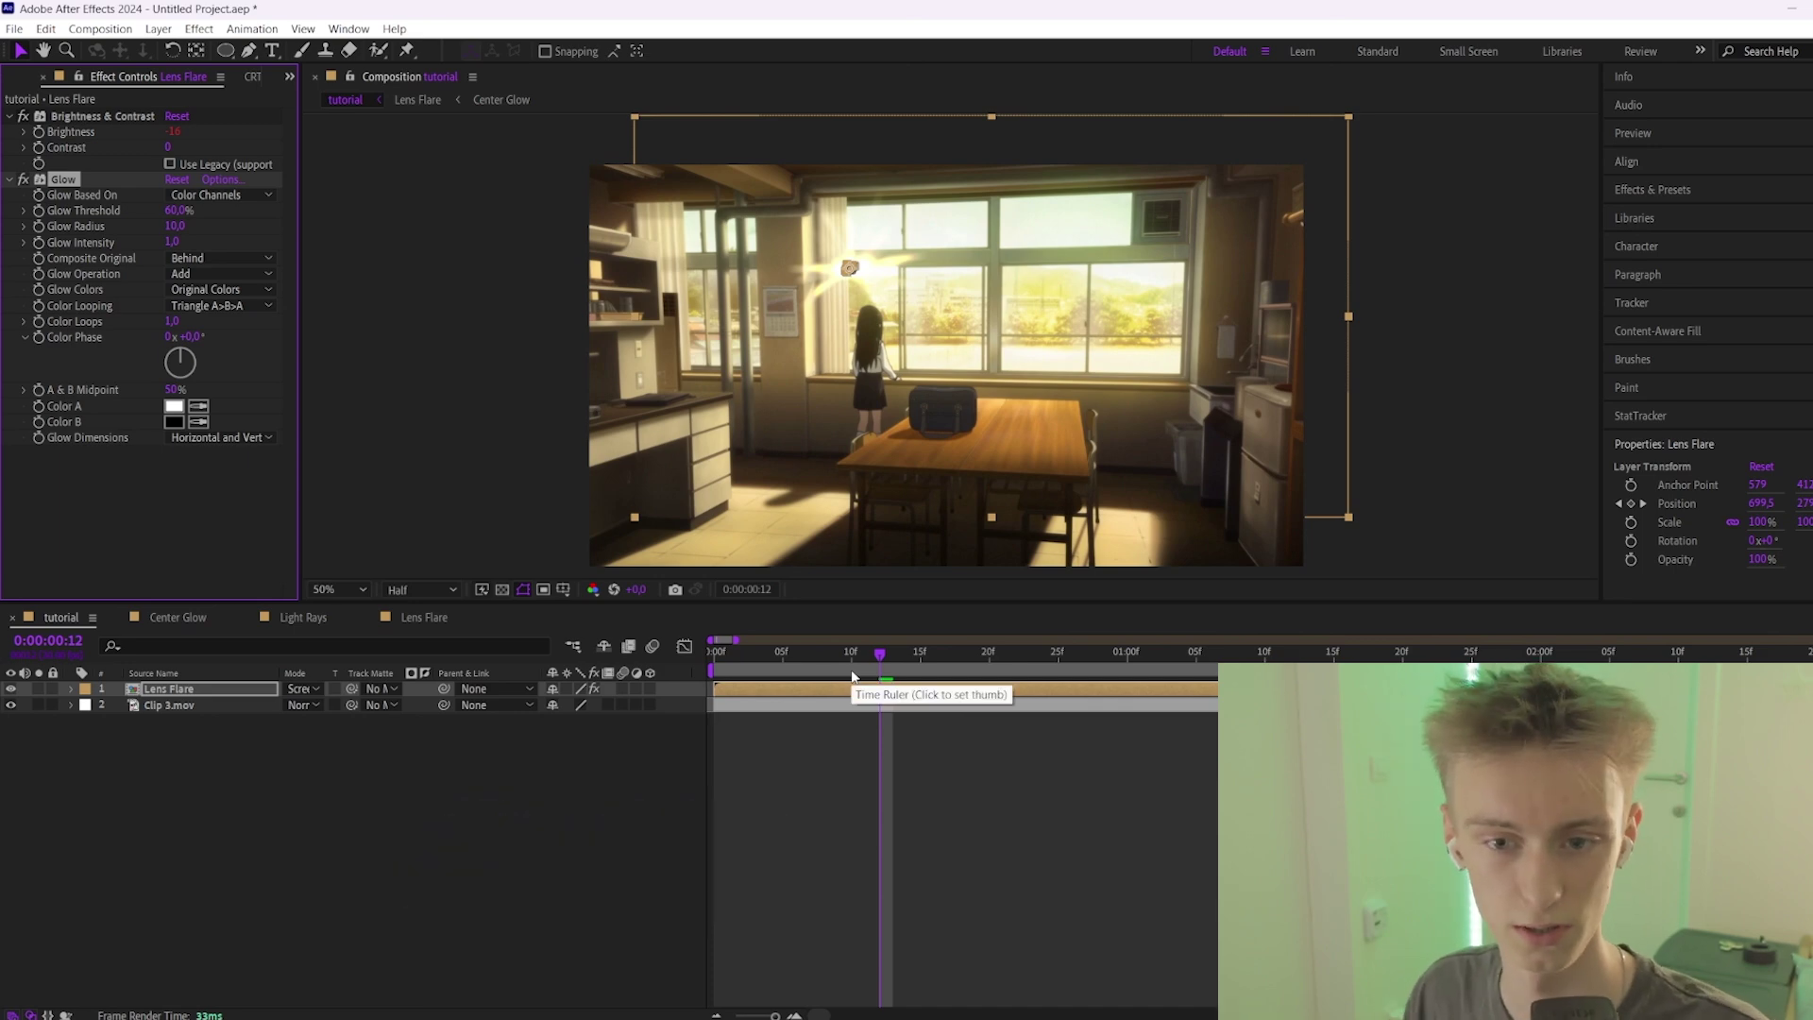
left_click(178, 210)
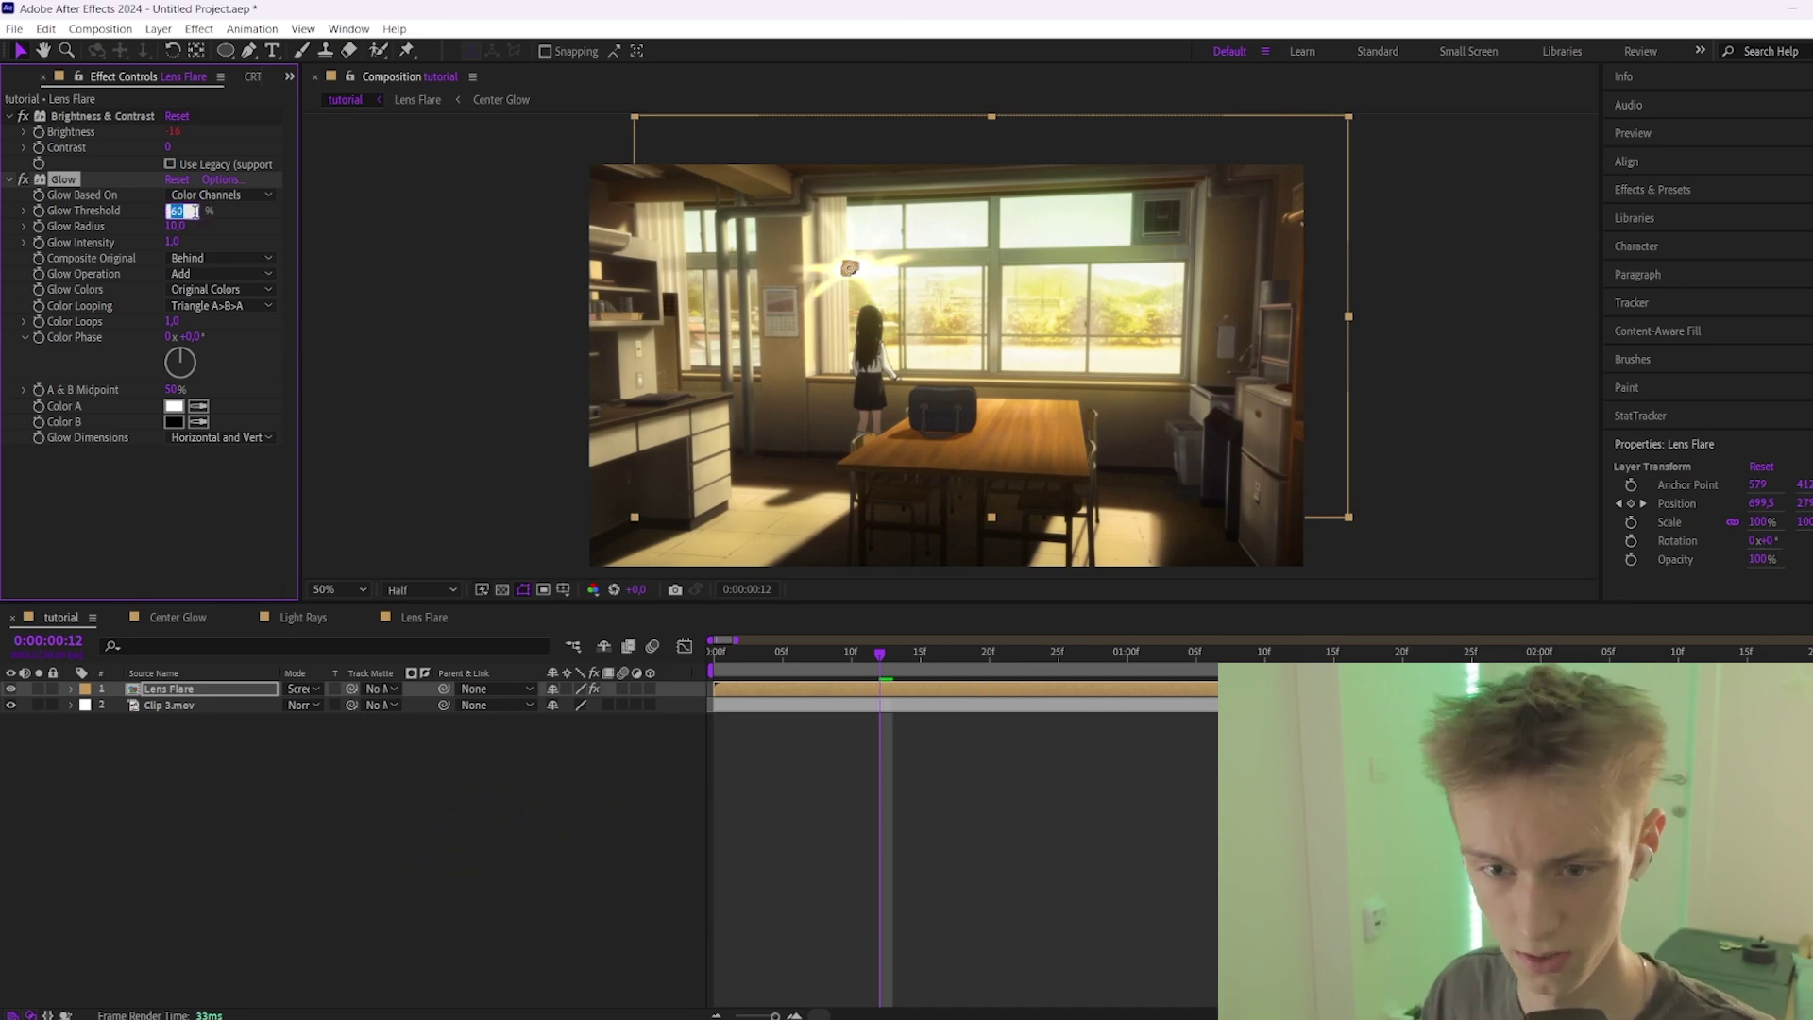
type("0")
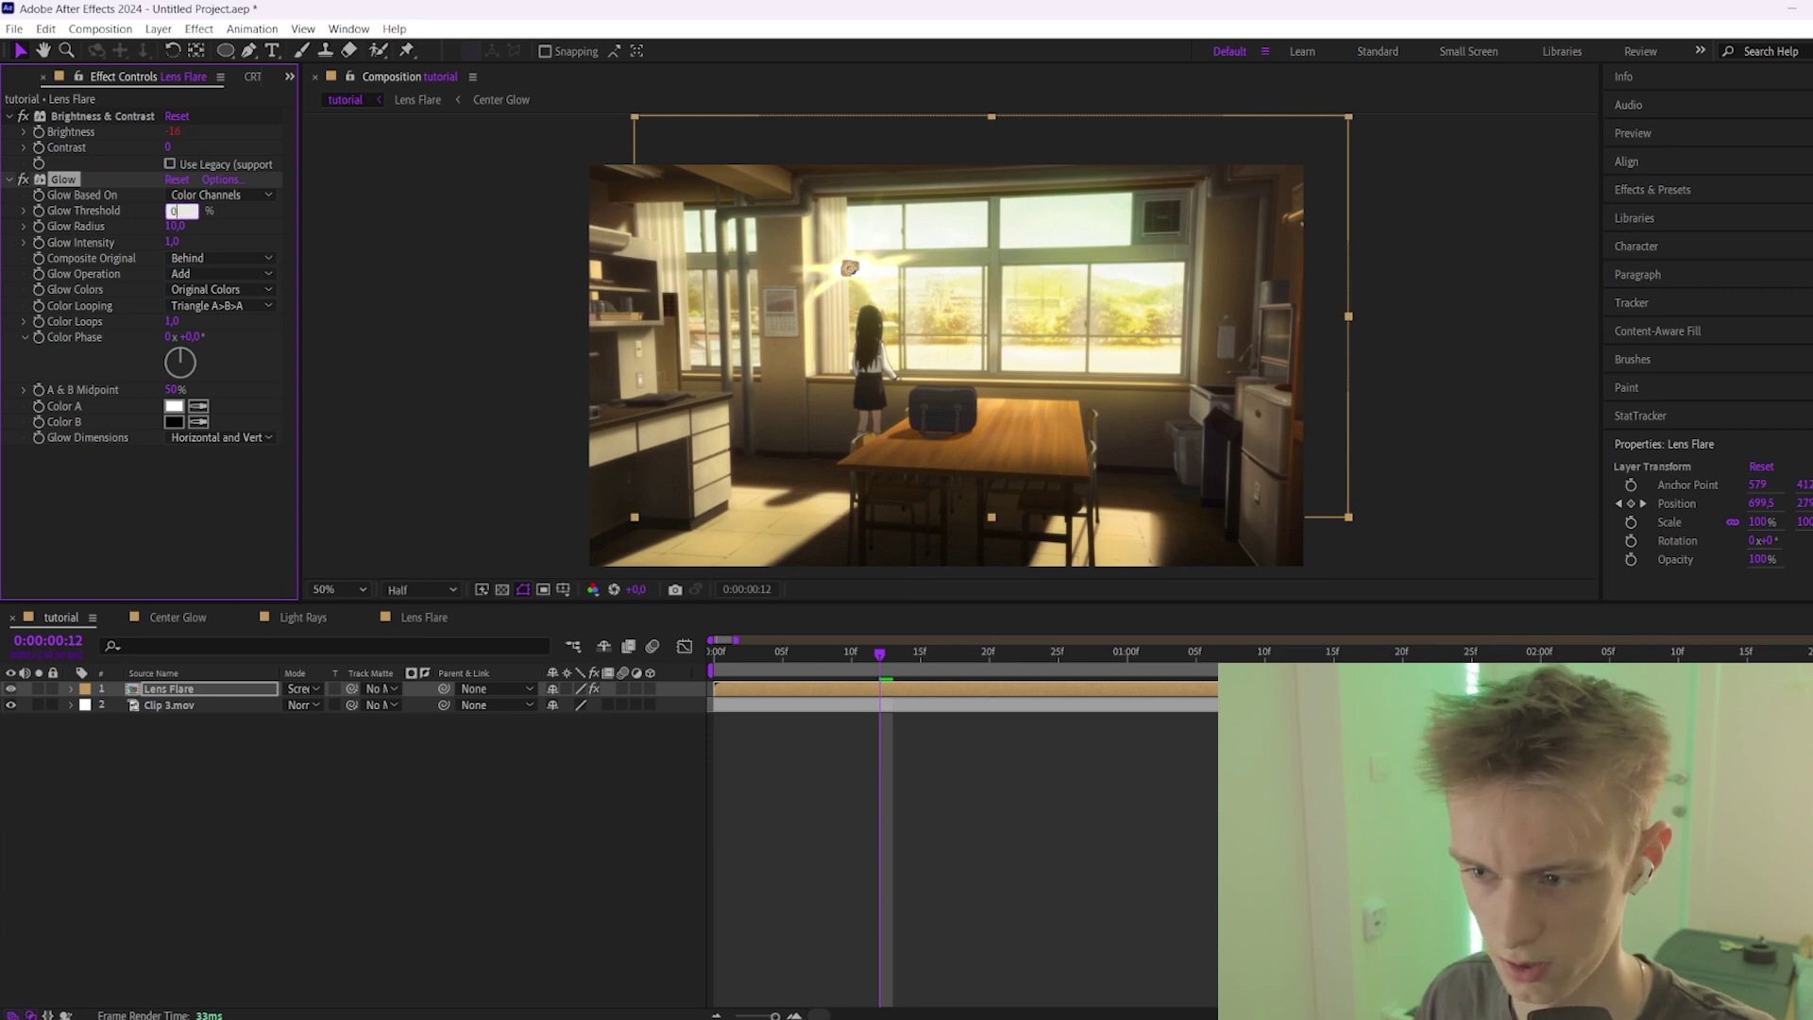
left_click_drag(174, 226, 727, 232)
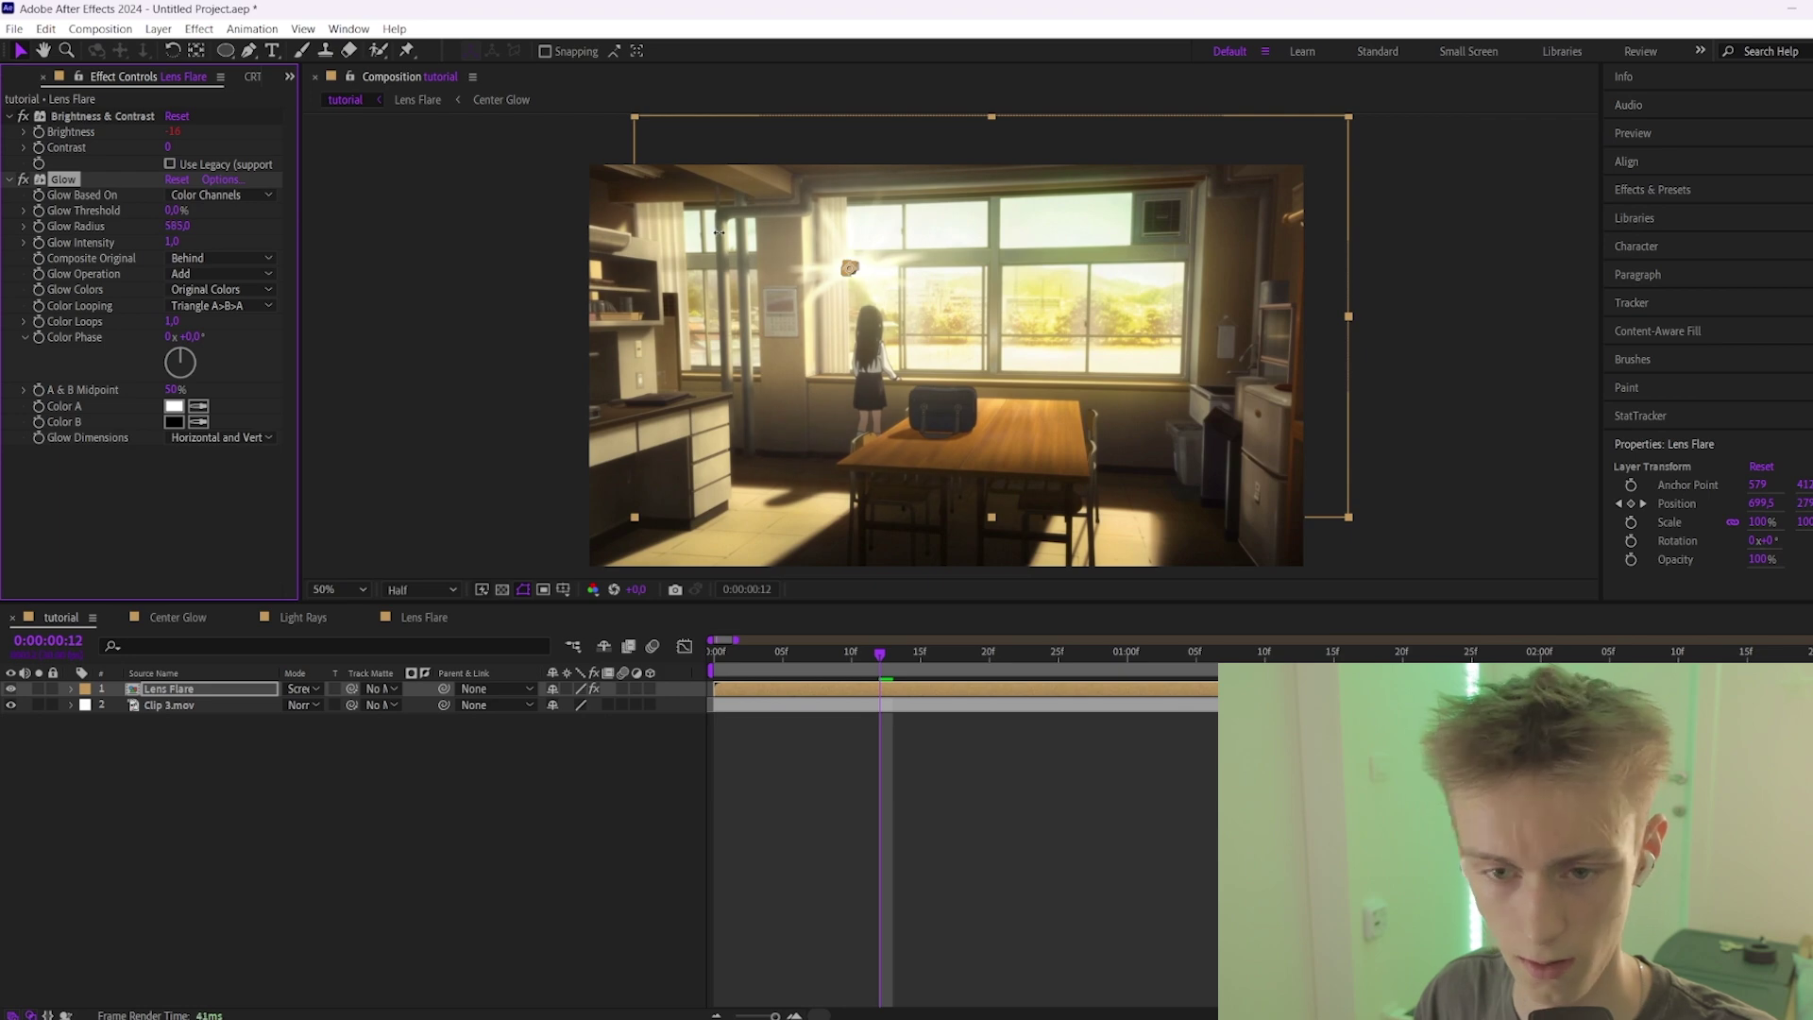
left_click(219, 194)
left_click(221, 212)
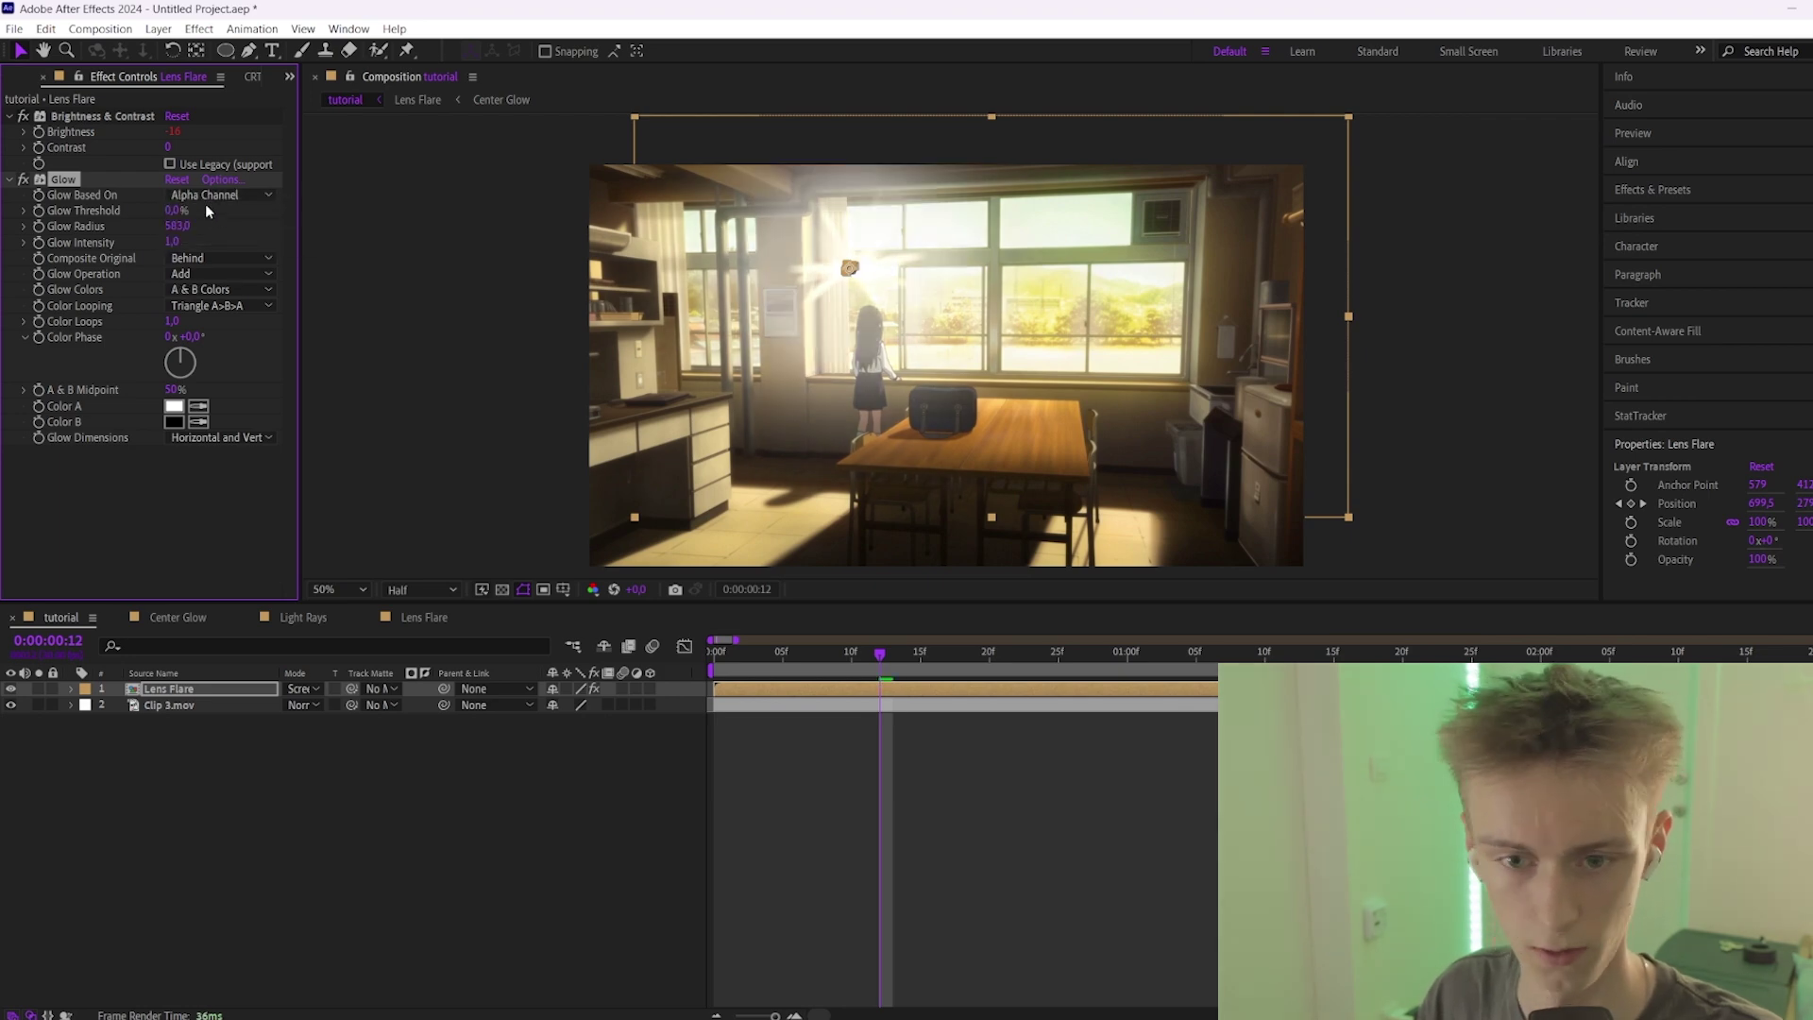
left_click_drag(178, 226, 375, 231)
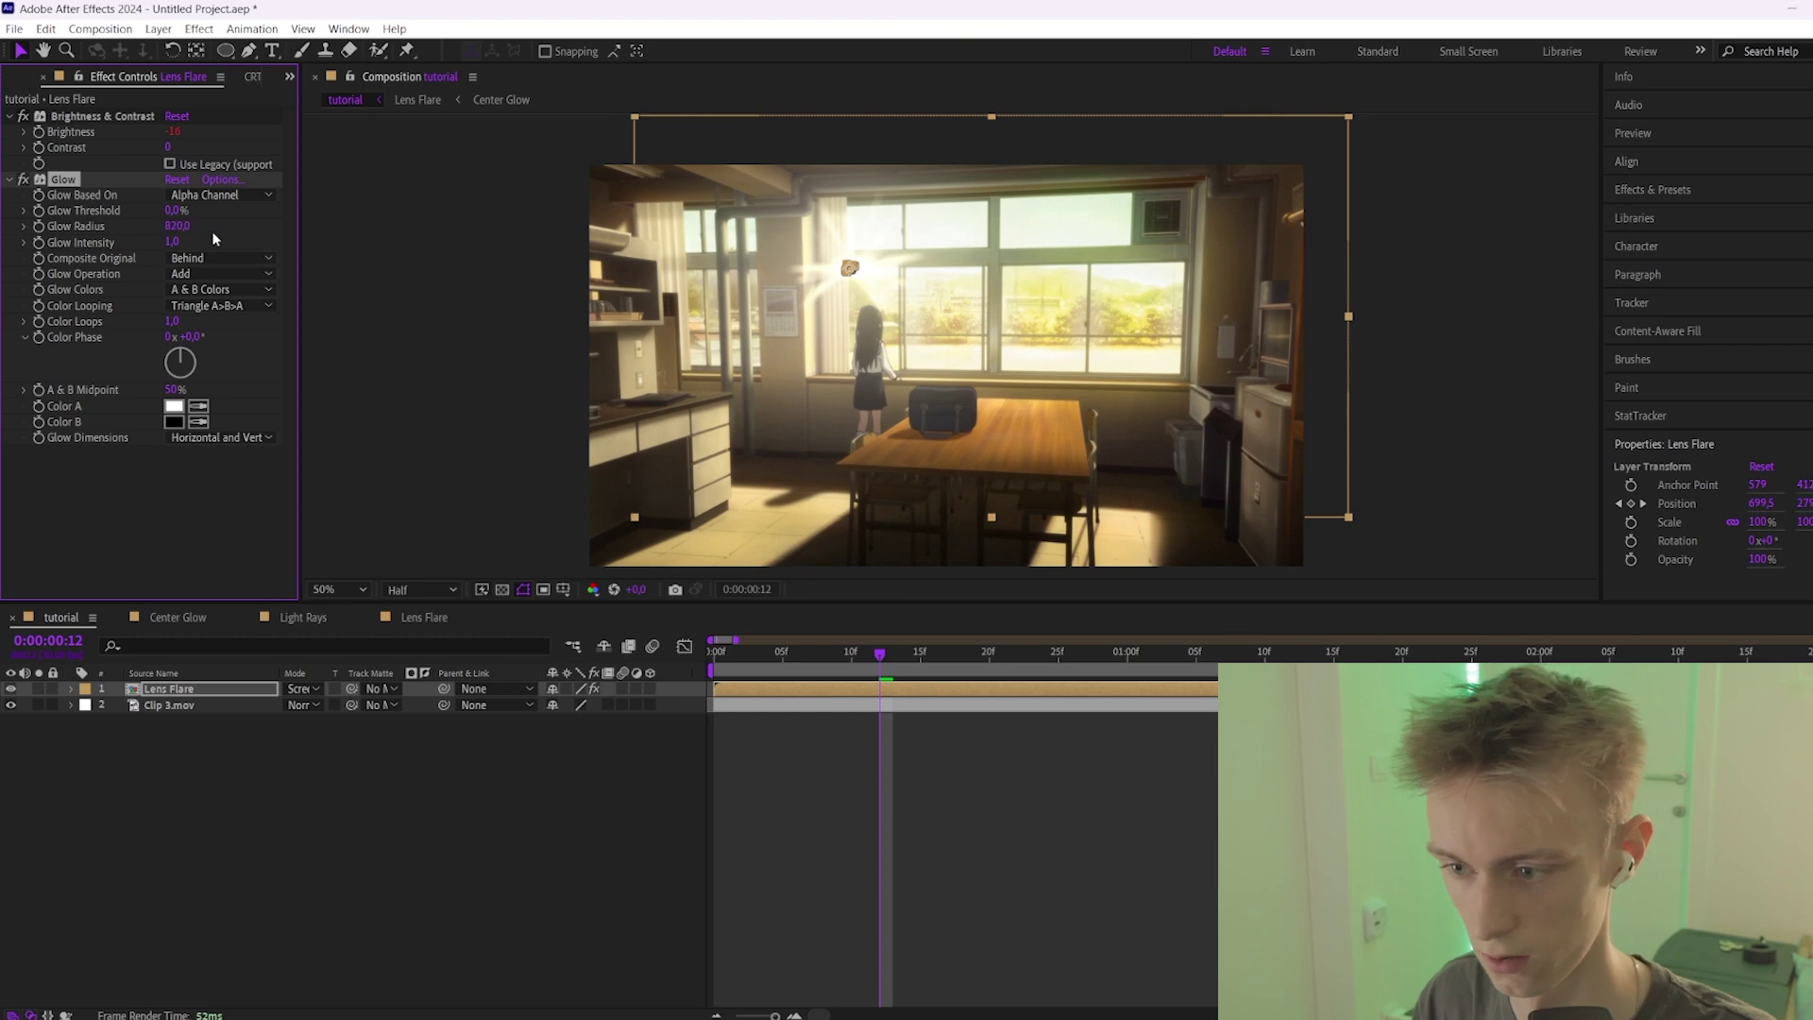
left_click_drag(171, 245, 227, 247)
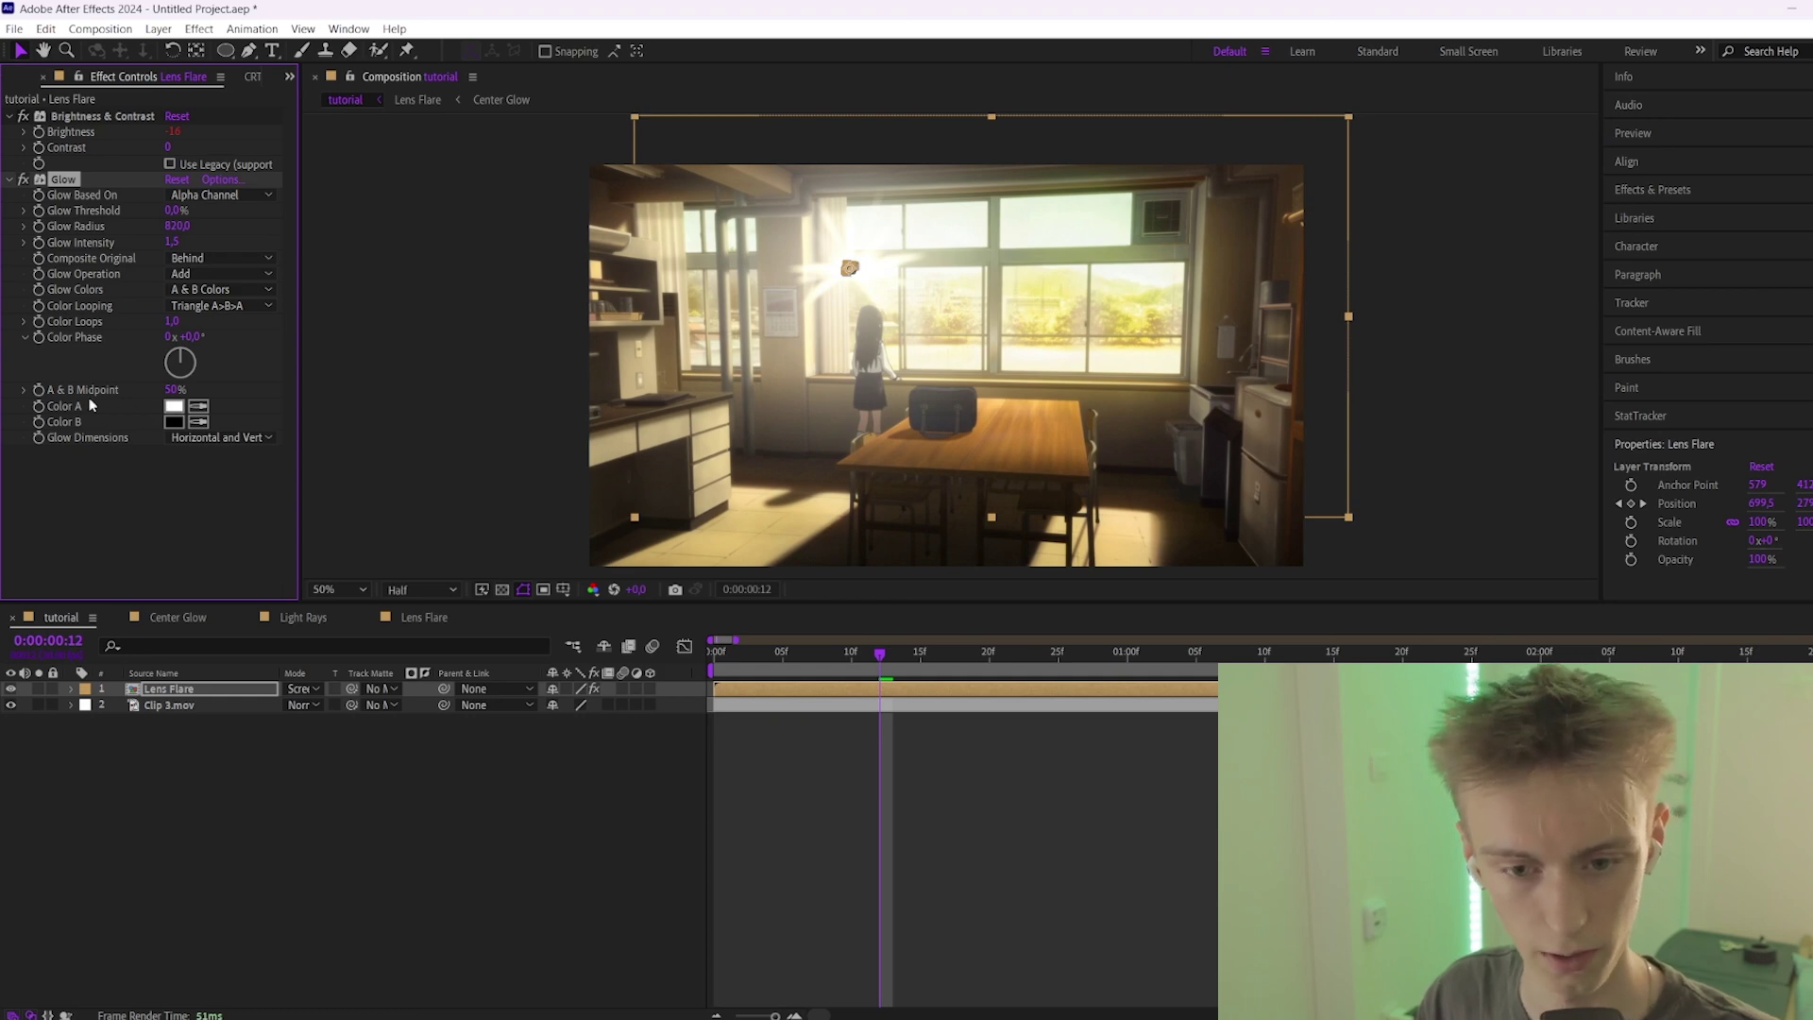
Set the Glow's Color A to a warm peach (FDC28D) and check it at frame 16.
left_click(173, 407)
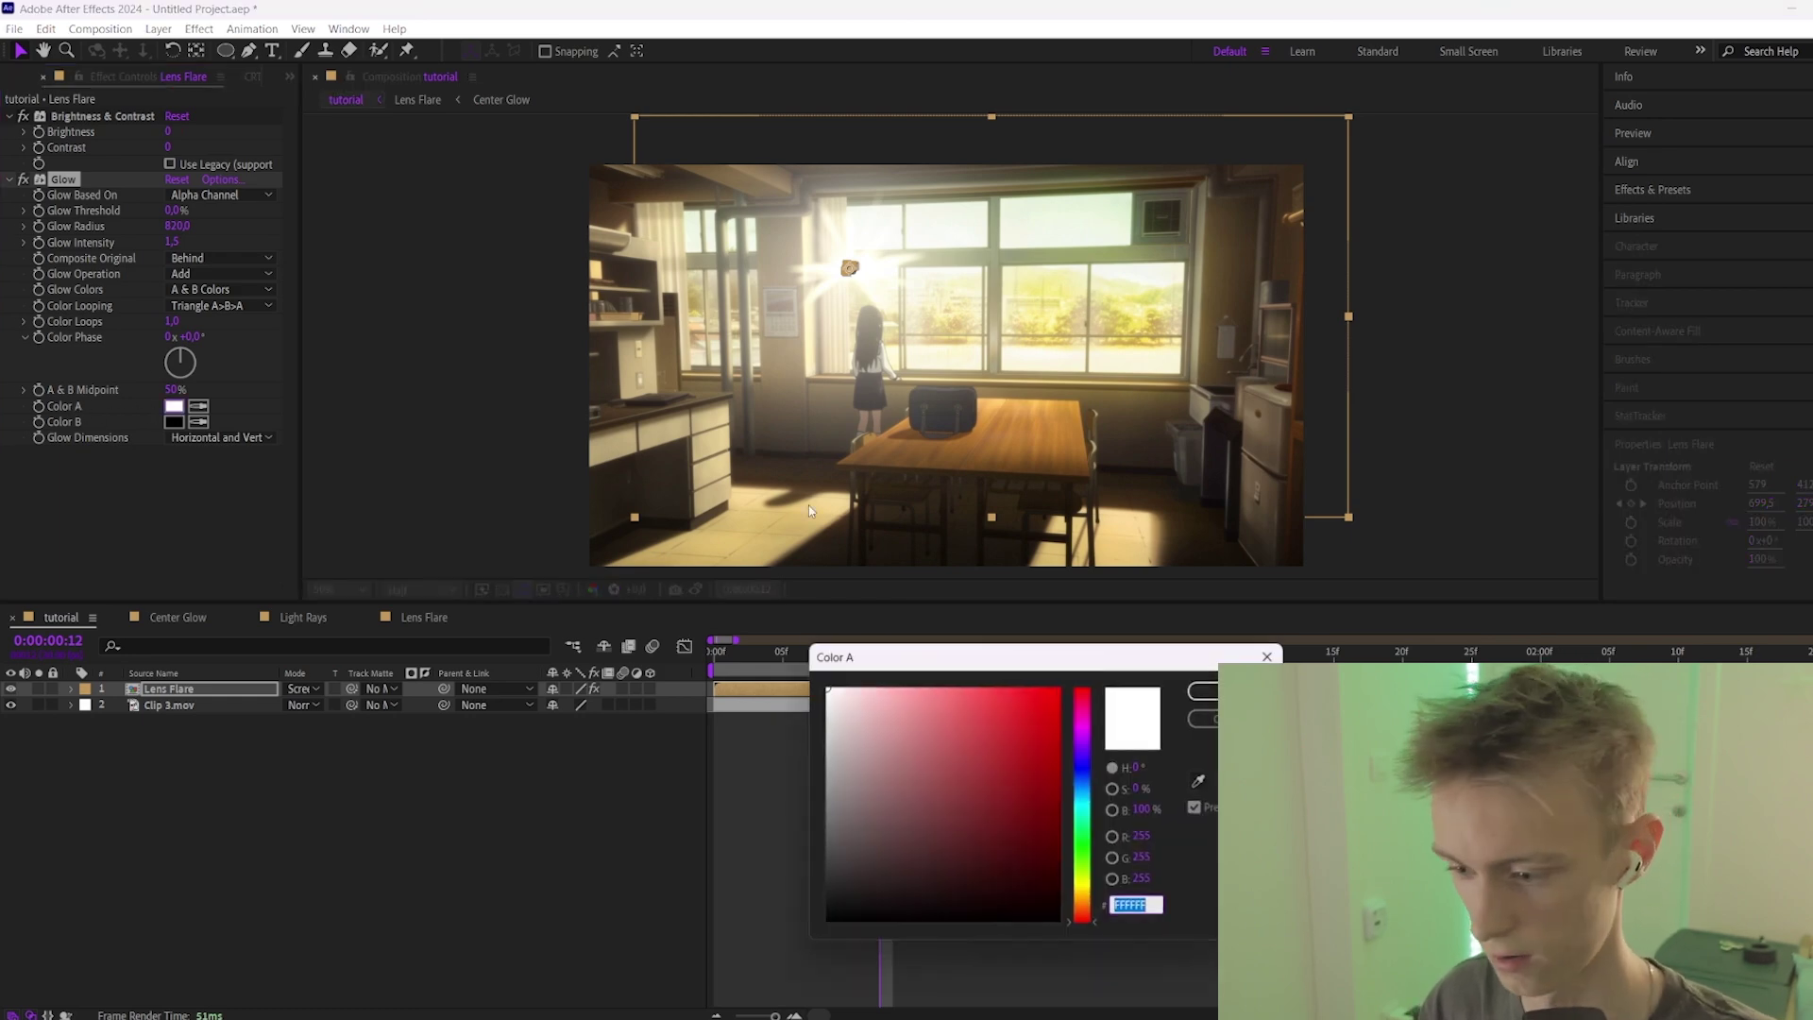
left_click(1088, 907)
mouse_move(951, 739)
left_mouse_down()
mouse_move(926, 687)
mouse_move(946, 687)
left_mouse_up()
left_click(1209, 690)
left_click(932, 656)
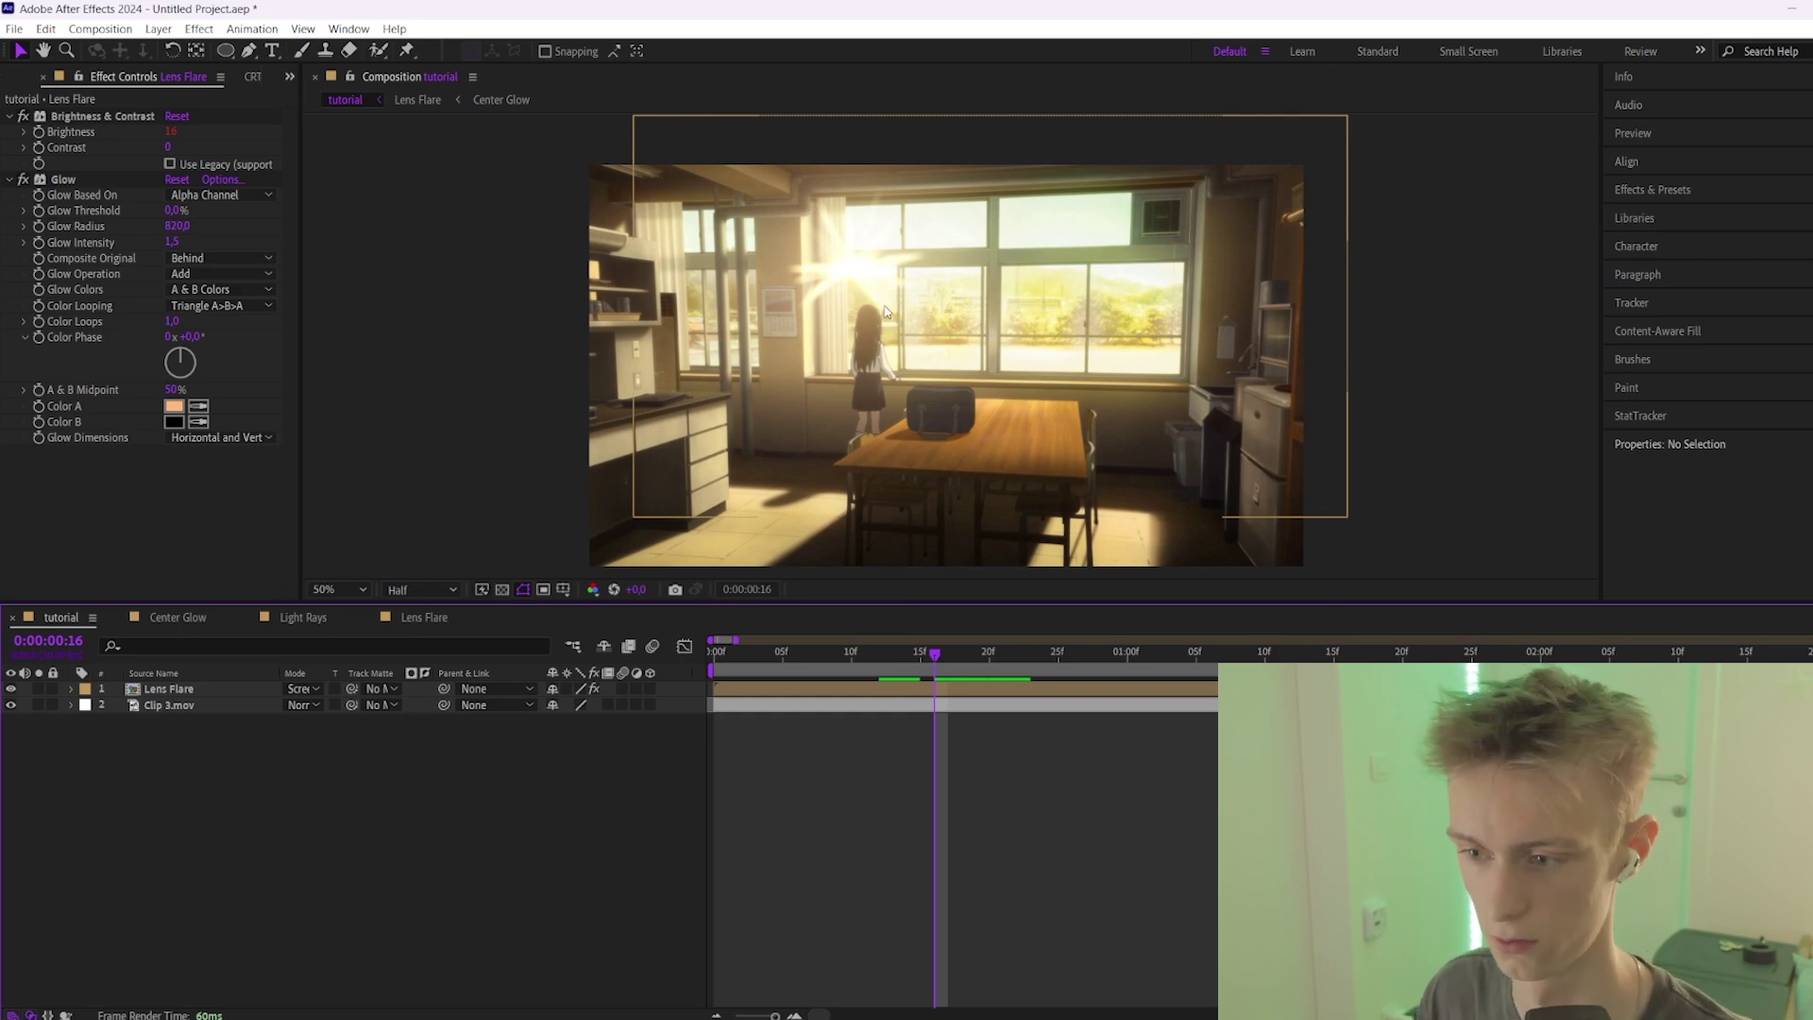
left_click(11, 690)
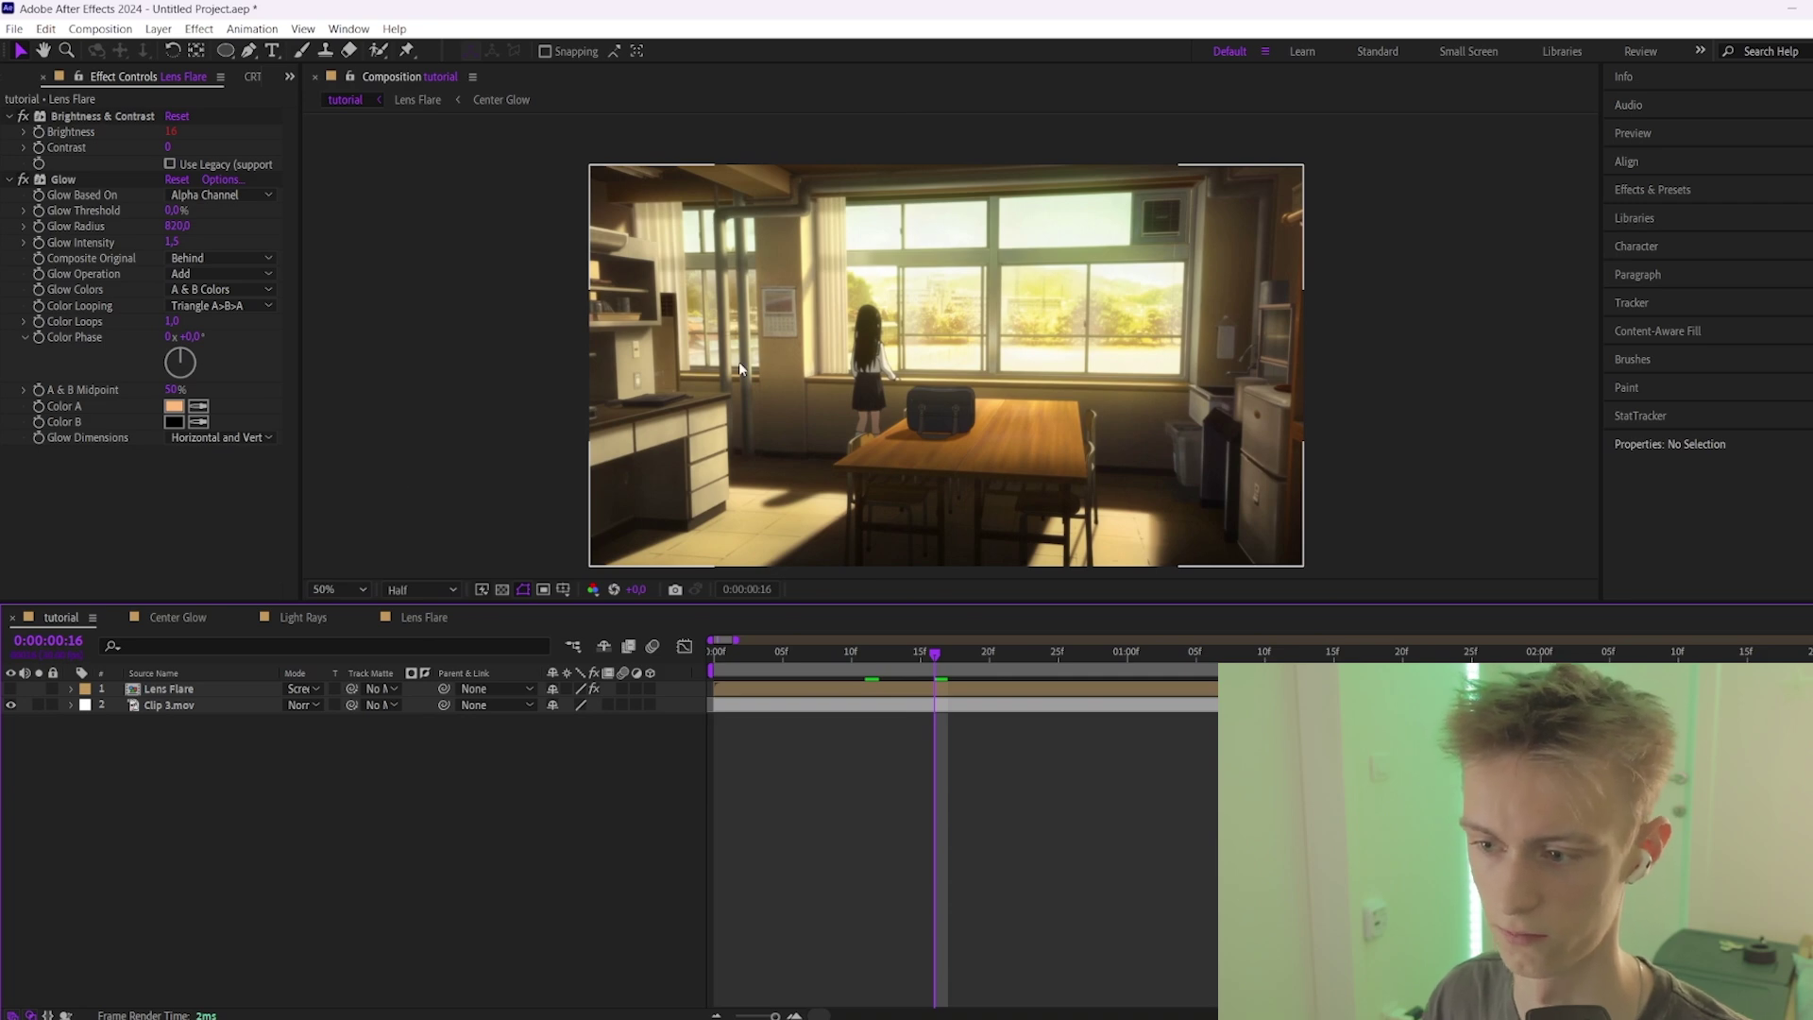
left_click(11, 689)
left_click(963, 652)
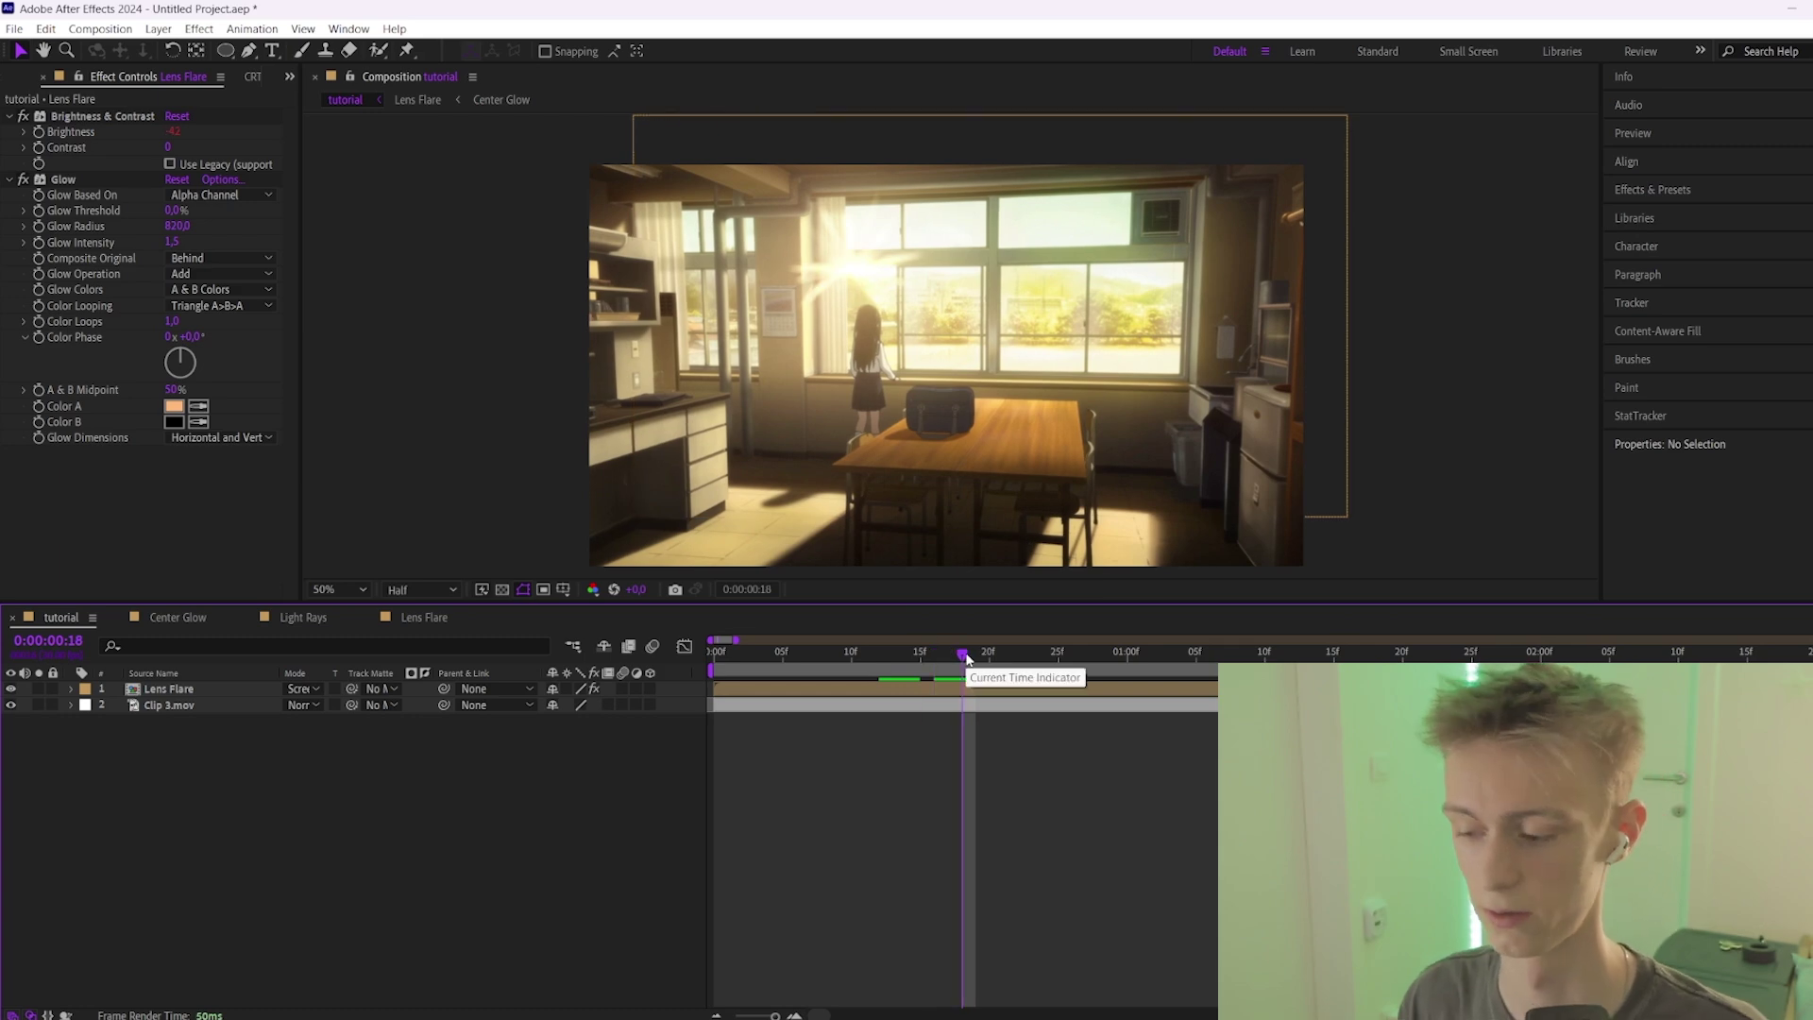
left_click_drag(963, 651, 803, 653)
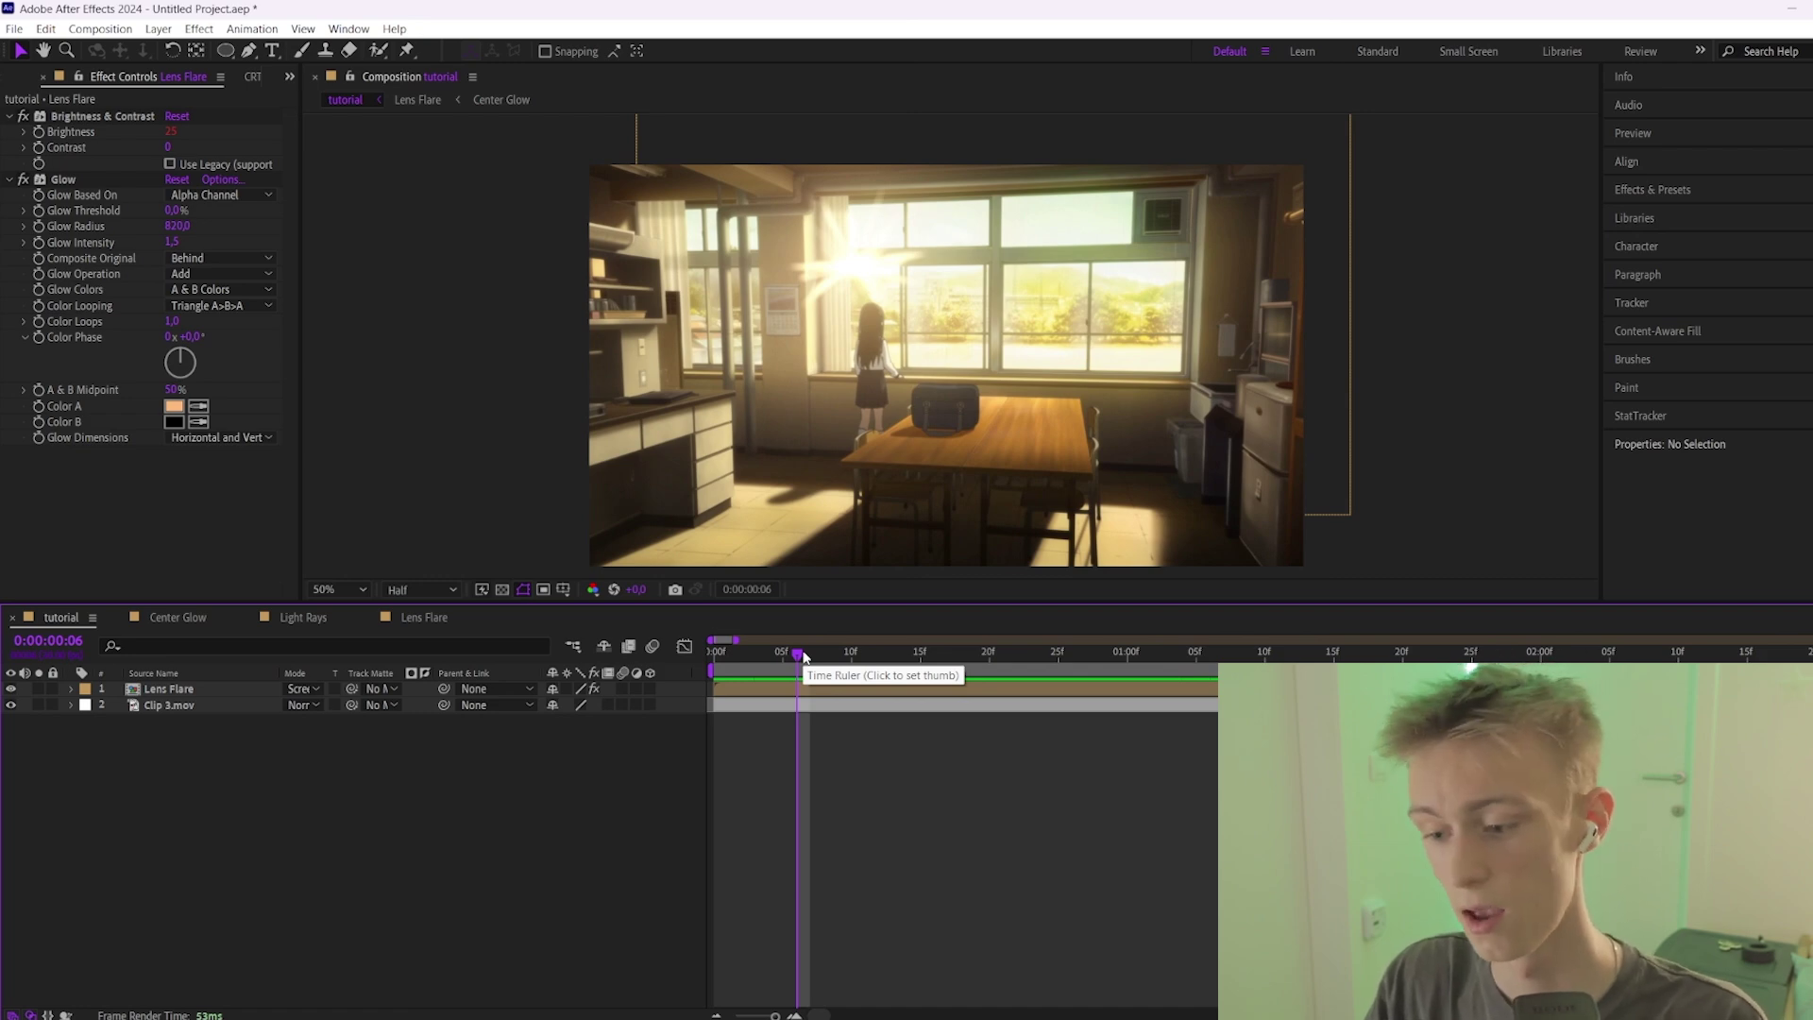
left_click(812, 654)
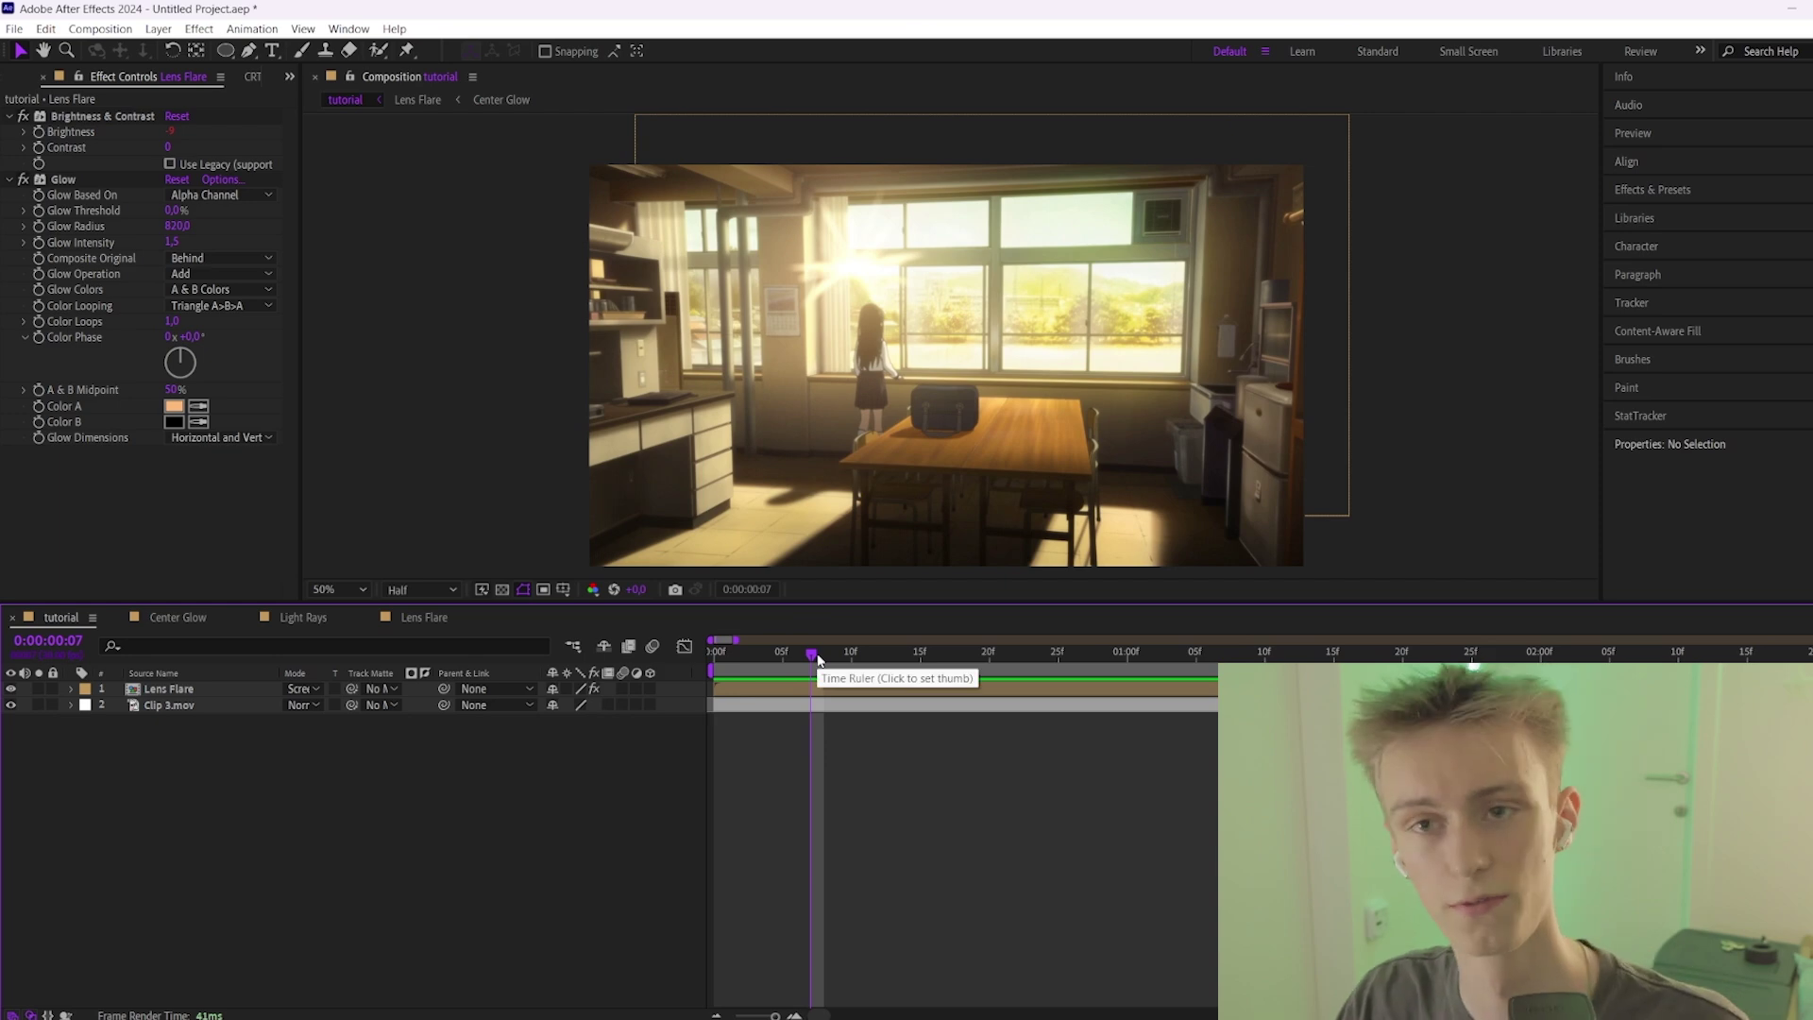